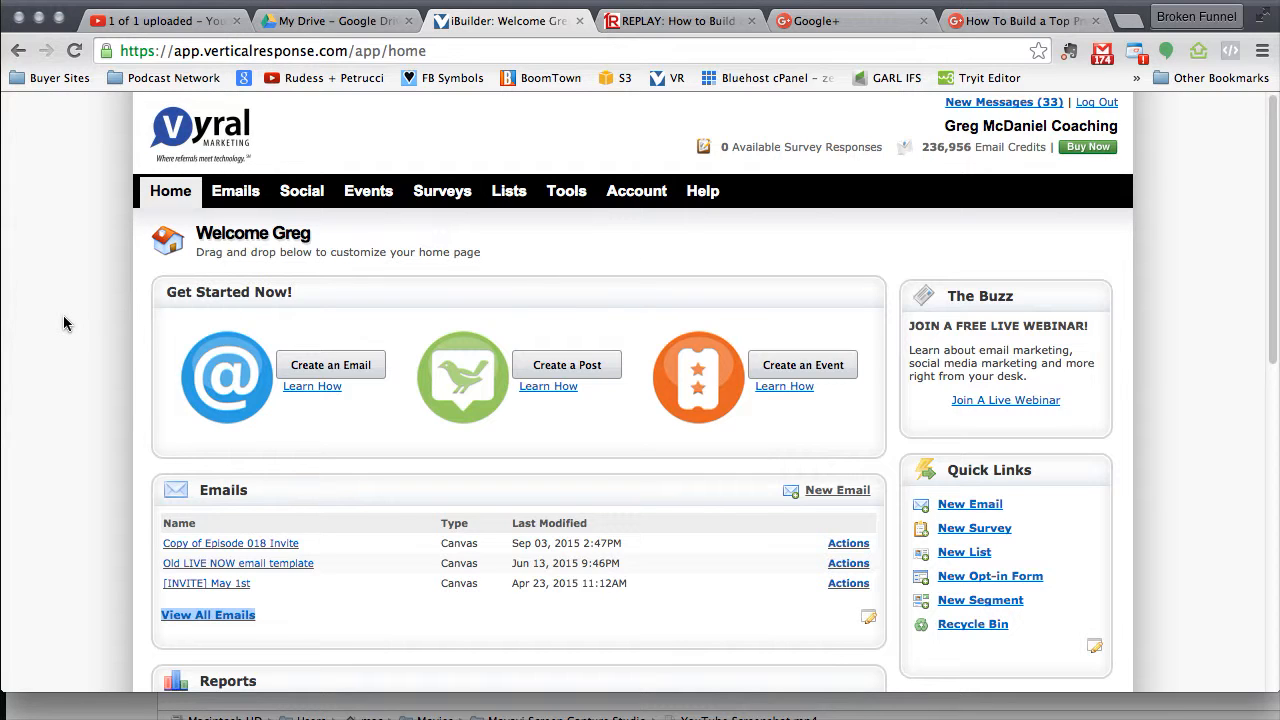
Open the list of all sent emails from the home page's reports.
{"action": "left_click", "coordinate": [66, 317]}
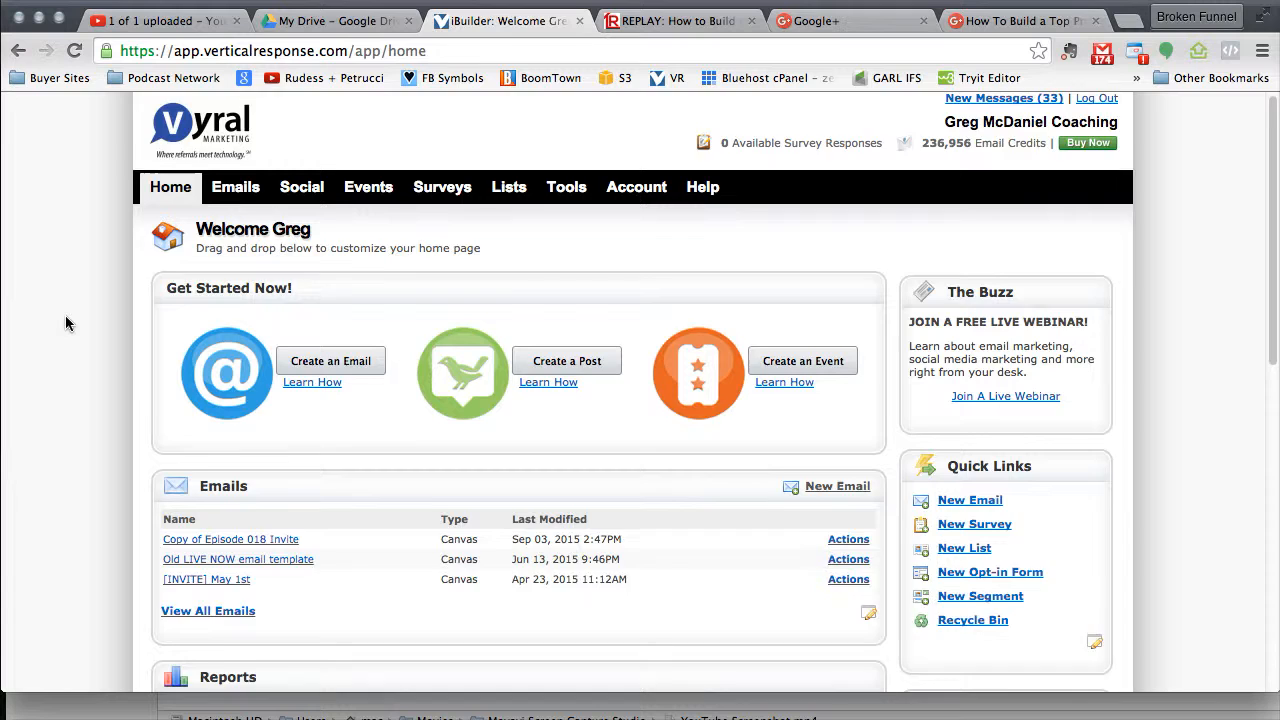
{"action": "scroll", "coordinate": [65, 317], "scroll_direction": "down", "scroll_amount": 5}
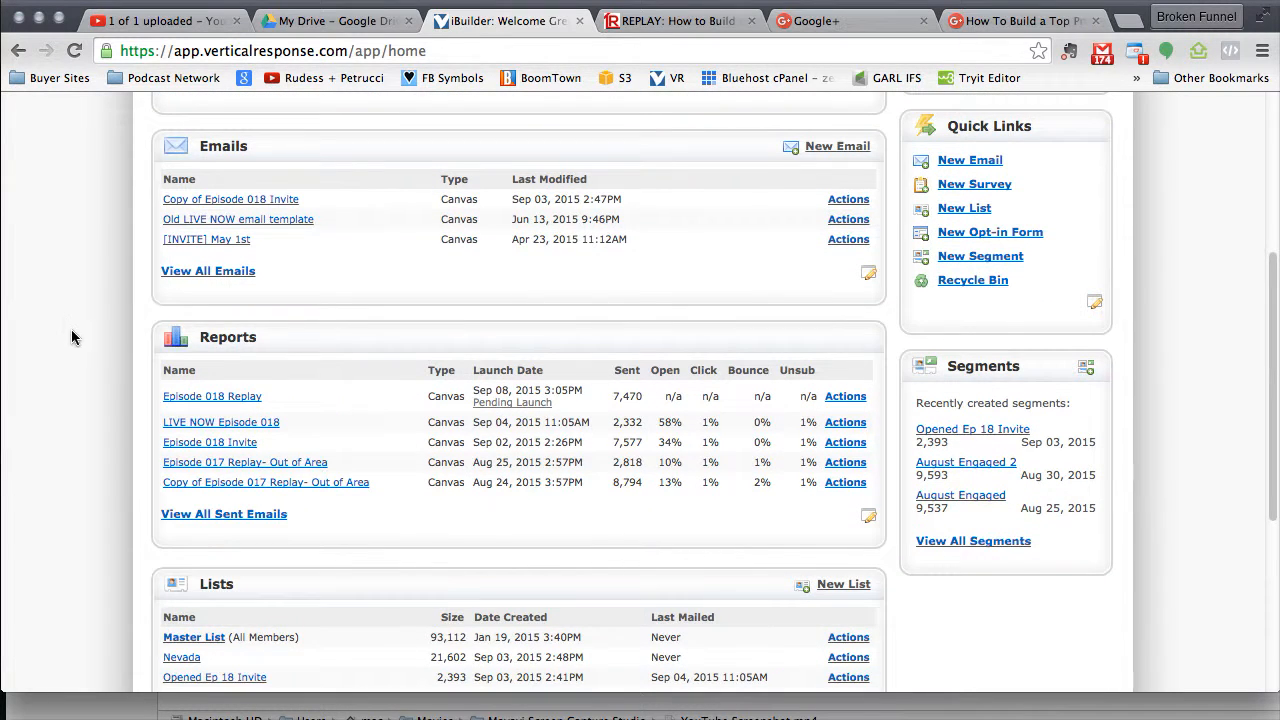
{"action": "left_click", "coordinate": [205, 518]}
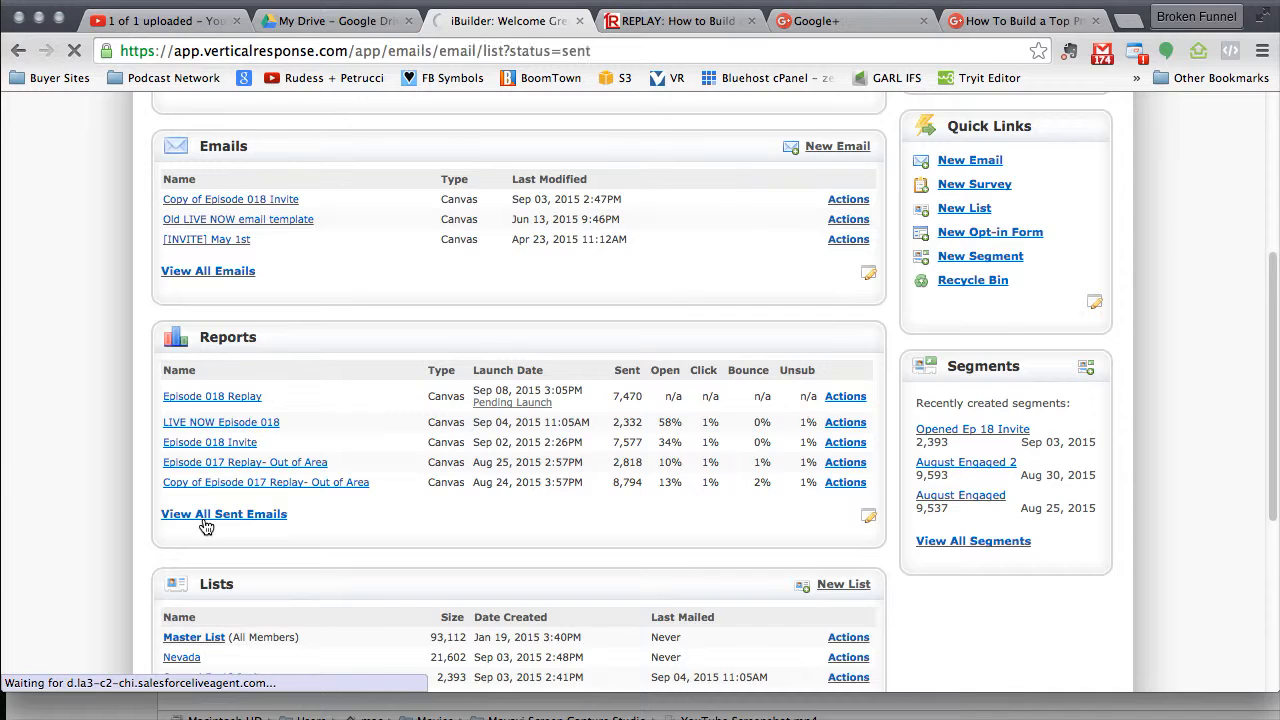
Start making a copy of the sent email Episode 017 Replay.
{"action": "scroll", "coordinate": [91, 460], "scroll_direction": "down", "scroll_amount": 3}
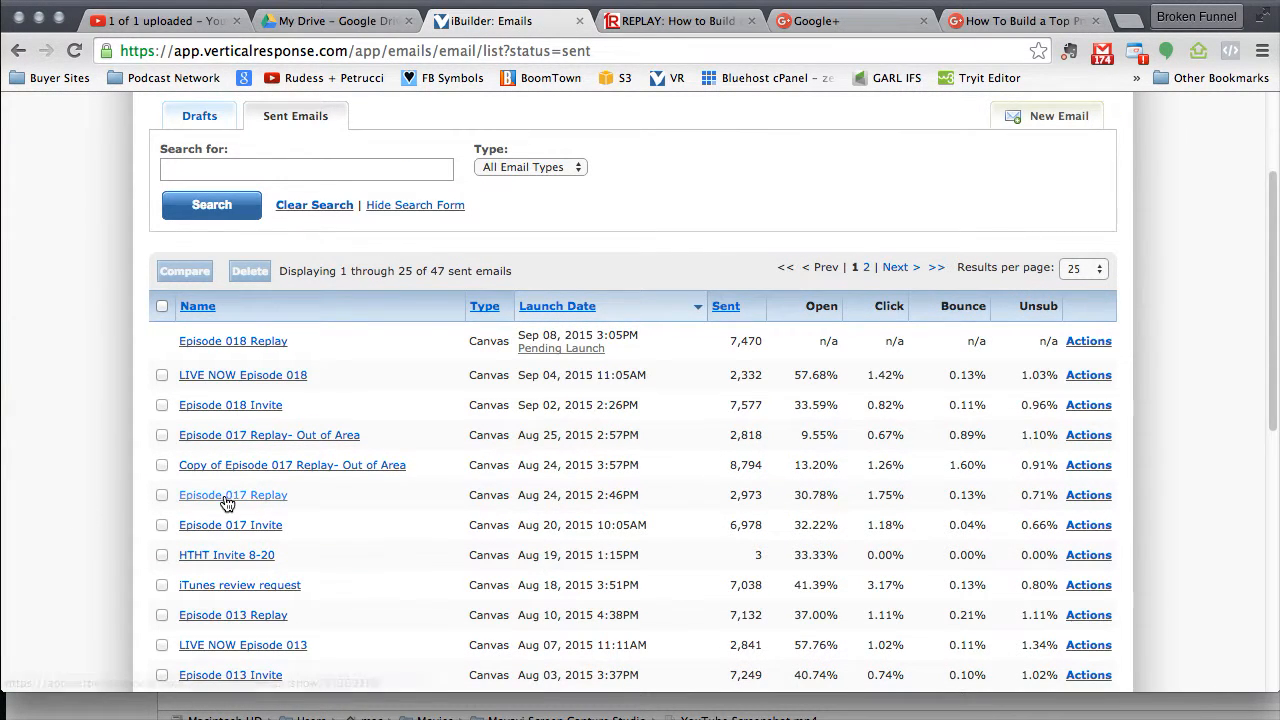
{"action": "scroll", "coordinate": [100, 440], "scroll_direction": "down", "scroll_amount": 1}
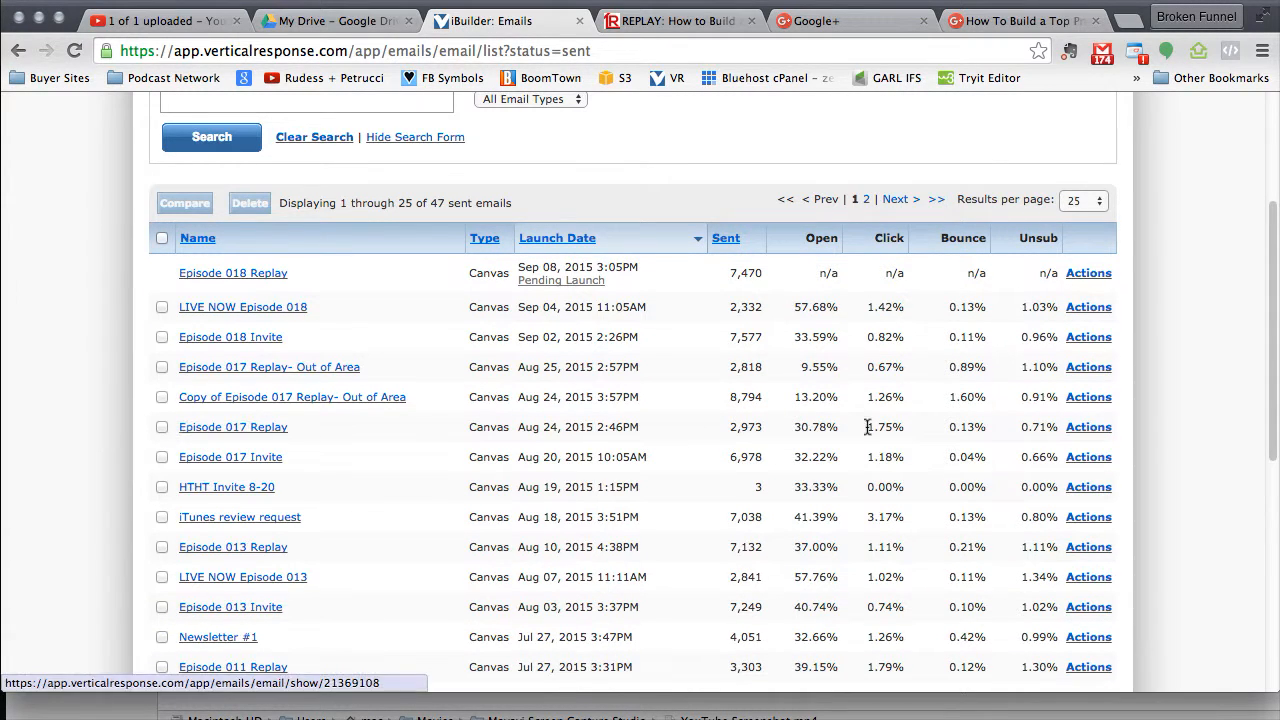
{"action": "left_click", "coordinate": [1080, 427]}
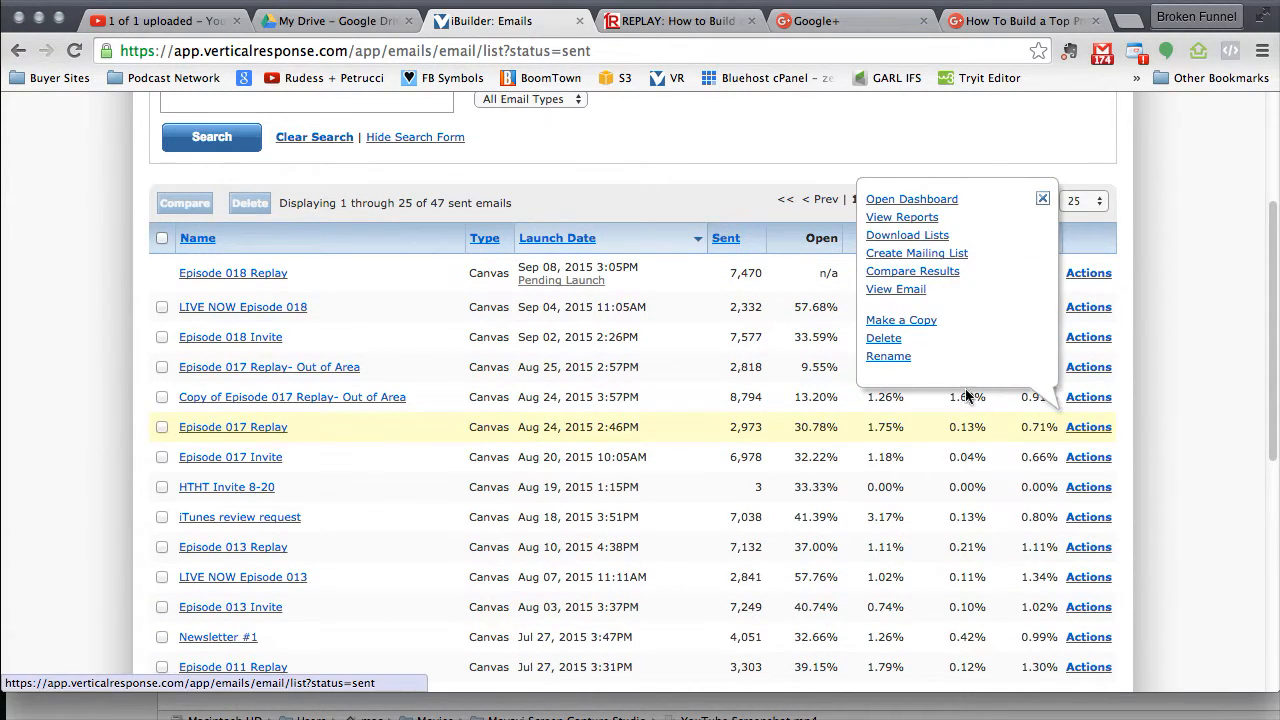
{"action": "left_click", "coordinate": [916, 320]}
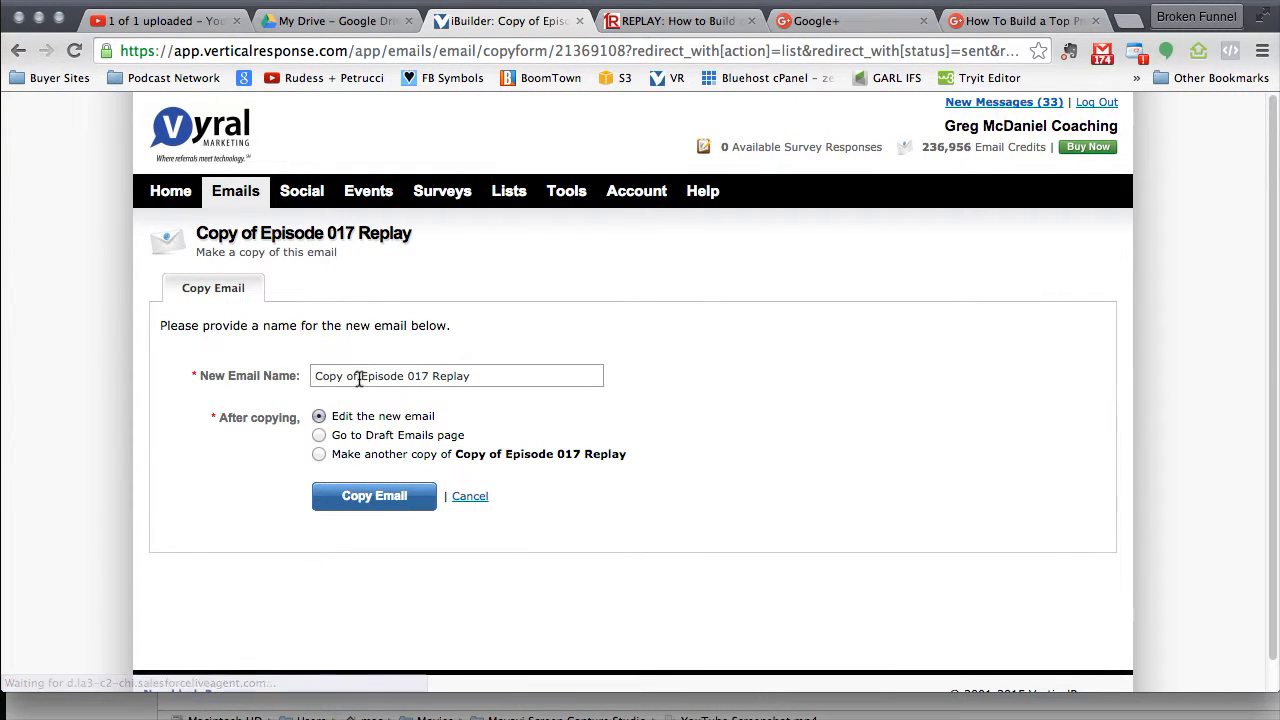
Name the copied email Episode 018 ReplayA and create the copy for editing.
{"action": "left_click_drag", "start_coordinate": [360, 376], "coordinate": [291, 388]}
{"action": "key", "text": "BackSpace"}
{"action": "left_click", "coordinate": [385, 376]}
{"action": "key", "text": "BackSpace"}
{"action": "type", "text": "8"}
{"action": "left_click", "coordinate": [445, 371]}
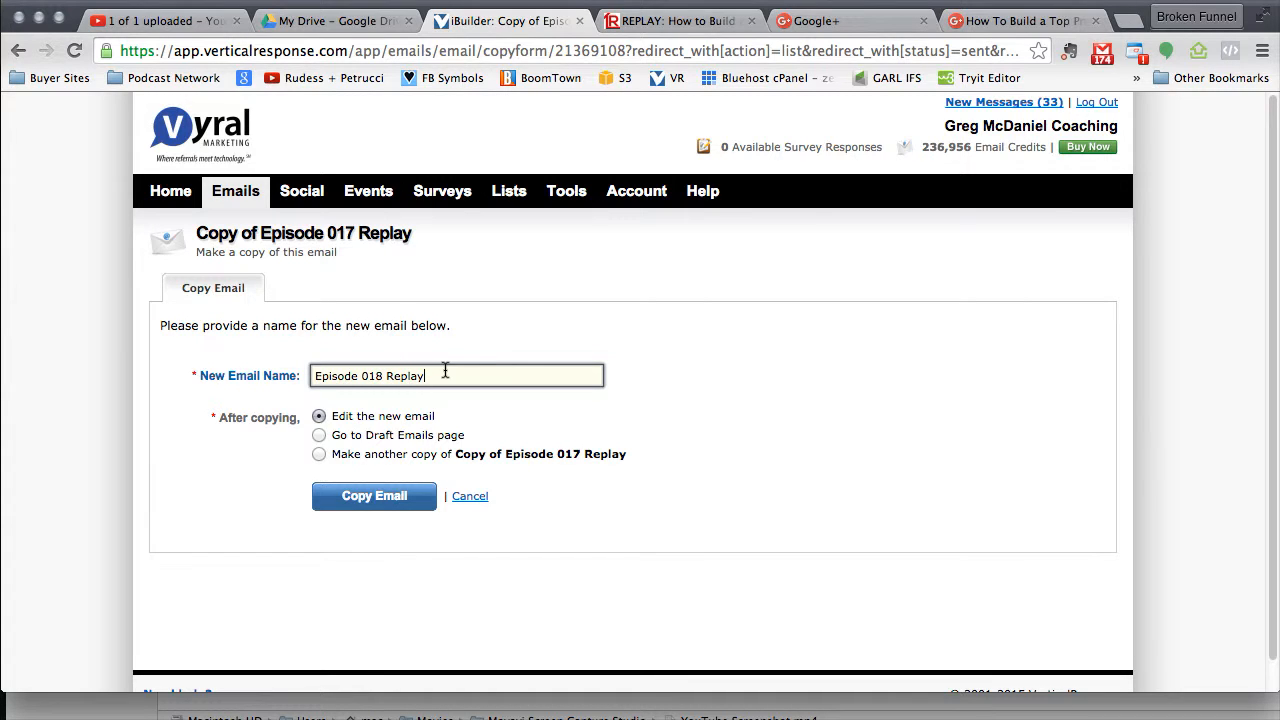
{"action": "left_click", "coordinate": [362, 505]}
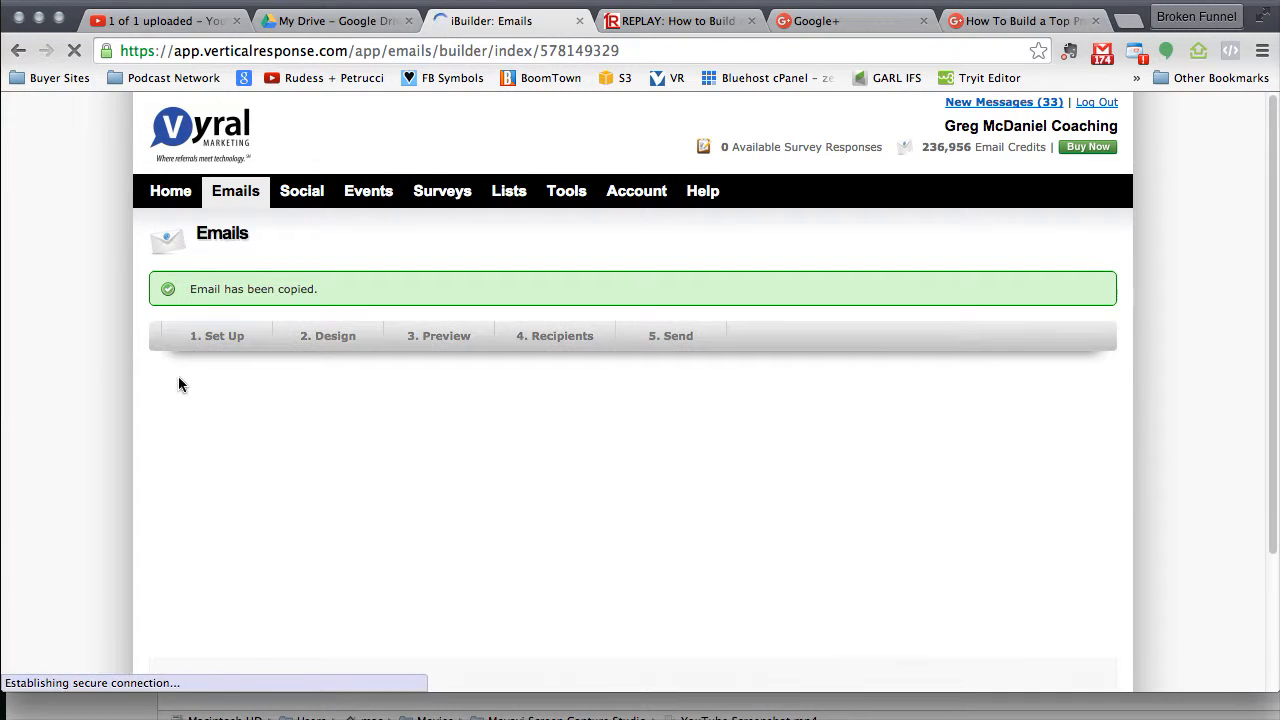
Cut the email's subject line down to "▶[REPLAY] How to".
{"action": "scroll", "coordinate": [70, 390], "scroll_direction": "down", "scroll_amount": 5}
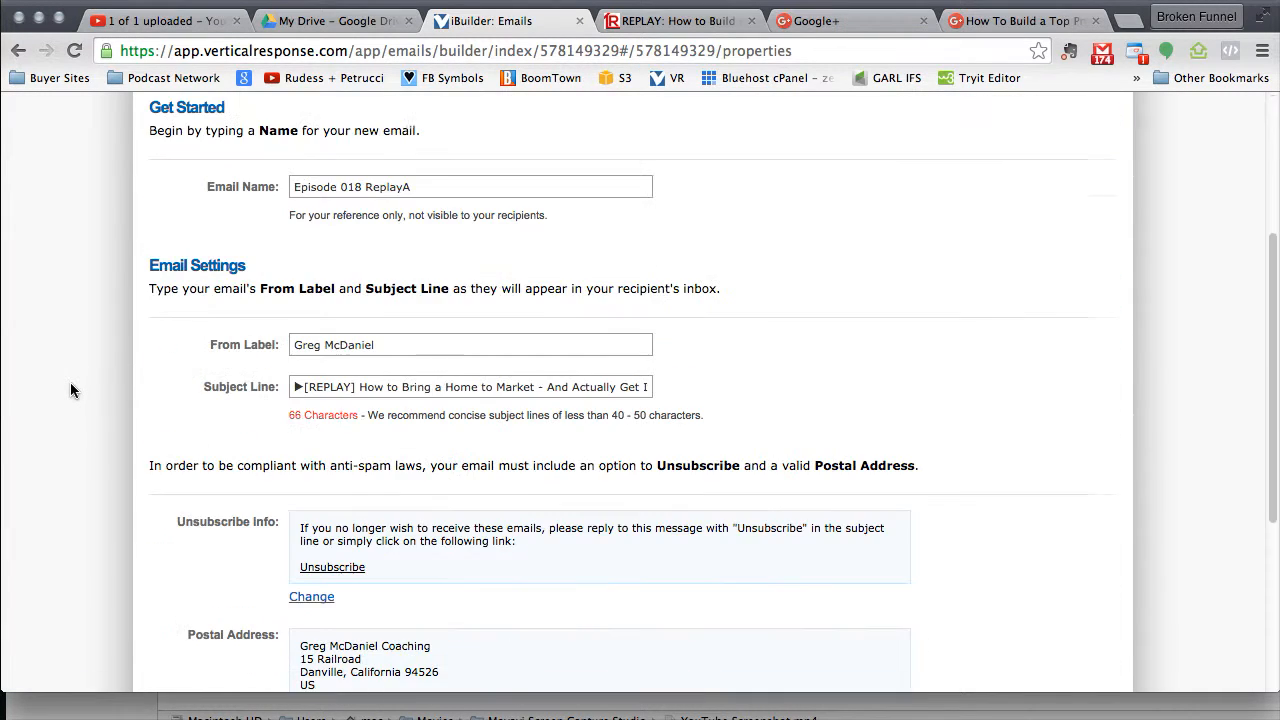
{"action": "left_click", "coordinate": [403, 386]}
{"action": "key", "text": "shift+End"}
{"action": "key", "text": "BackSpace"}
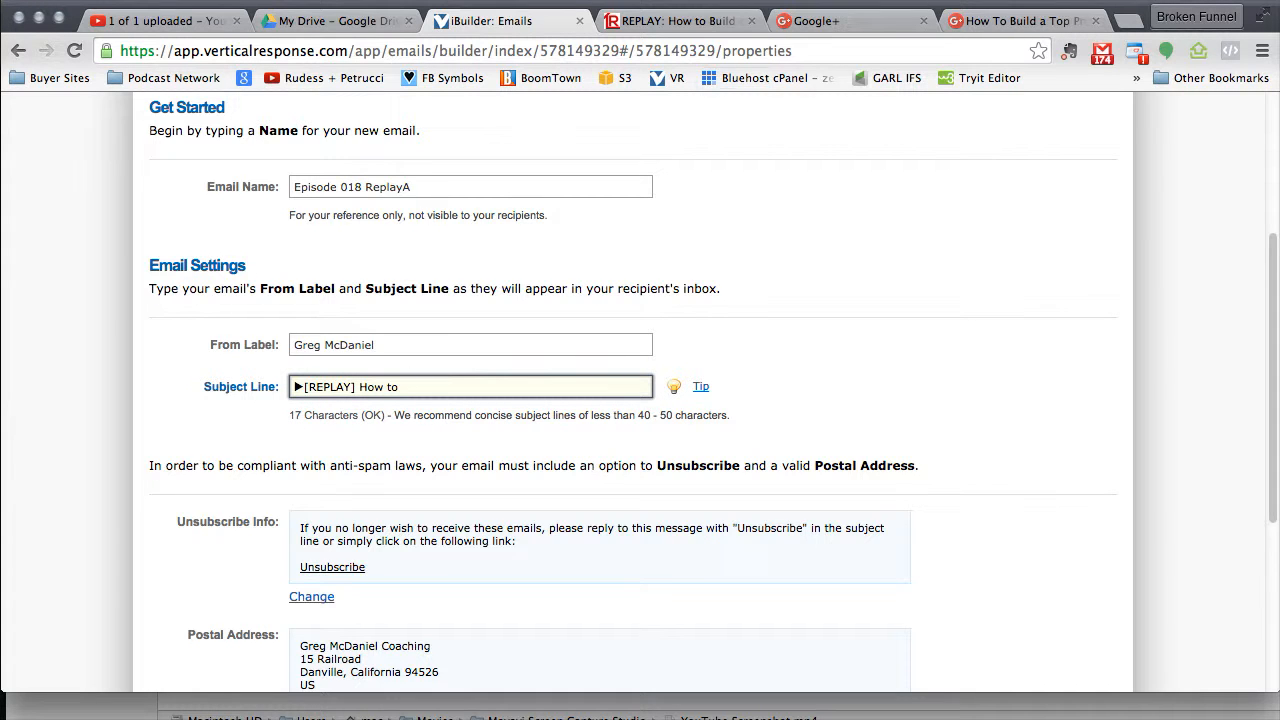
Replace "How to" in the subject line with the replay blog post's title, copied up to "CIRCLE PROSPECTING".
{"action": "left_click", "coordinate": [708, 24]}
{"action": "scroll", "coordinate": [663, 443], "scroll_direction": "down", "scroll_amount": 5}
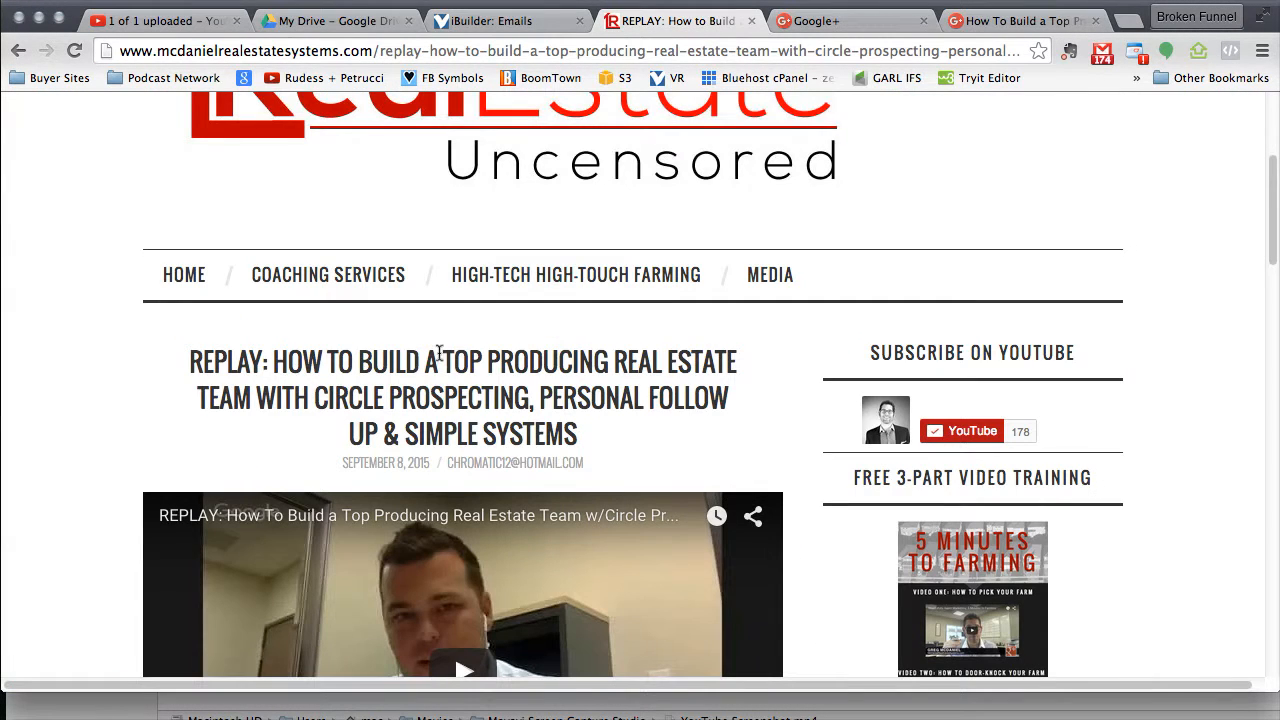
{"action": "left_click_drag", "start_coordinate": [276, 361], "coordinate": [524, 388]}
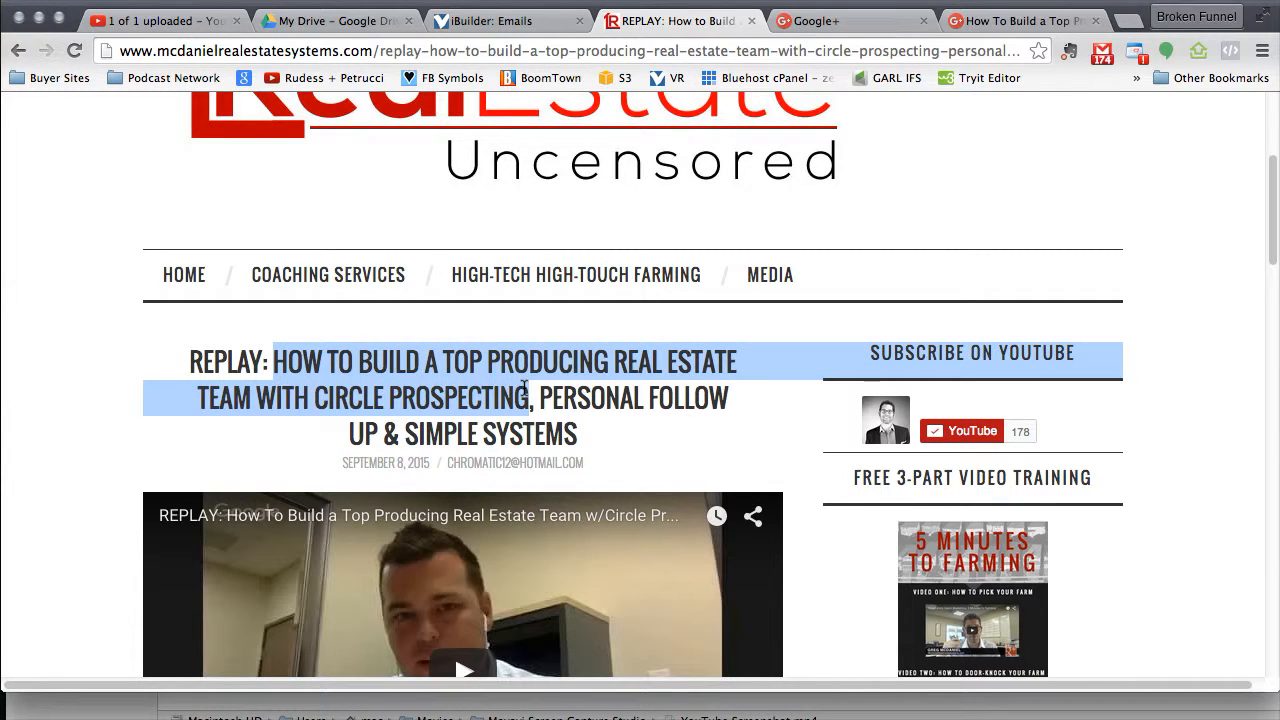
{"action": "left_click", "coordinate": [505, 20]}
{"action": "left_click_drag", "start_coordinate": [363, 393], "coordinate": [384, 406]}
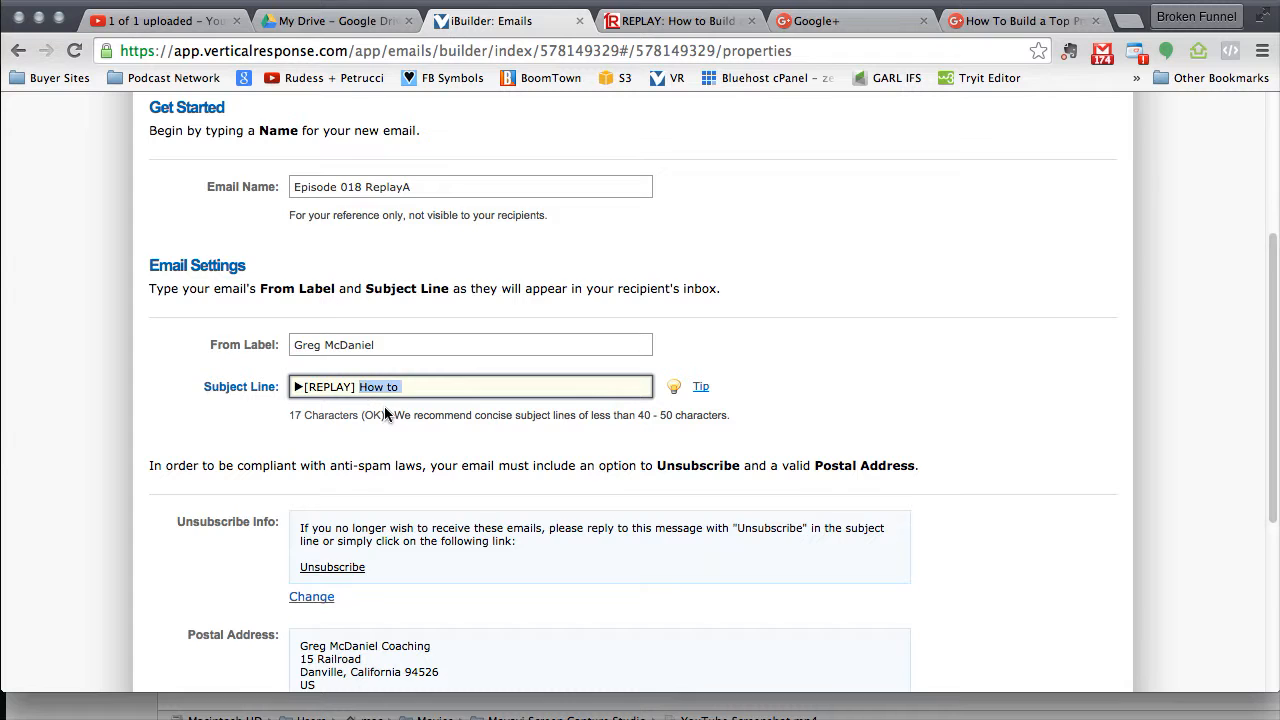
{"action": "key", "text": "super+v"}
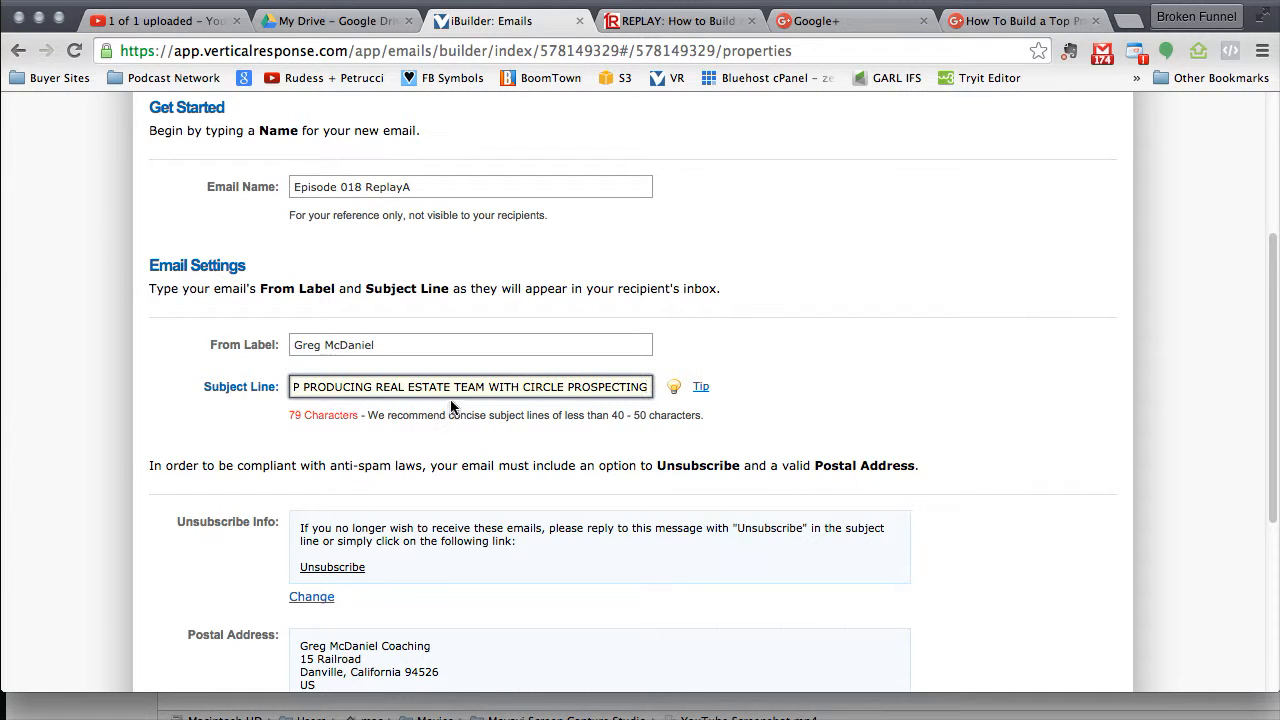
Check the Google+ event page and the replay blog post for the episode's title wording.
{"action": "left_click", "coordinate": [1040, 16]}
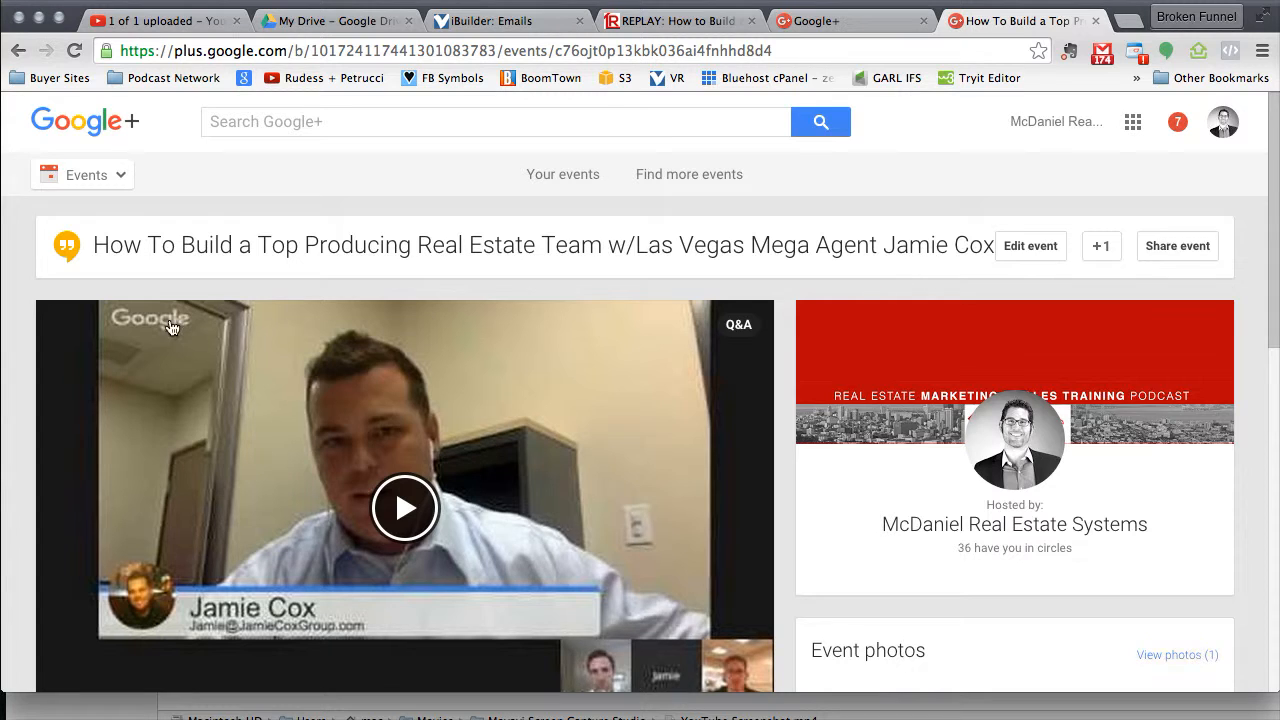
{"action": "scroll", "coordinate": [733, 367], "scroll_direction": "down", "scroll_amount": 5}
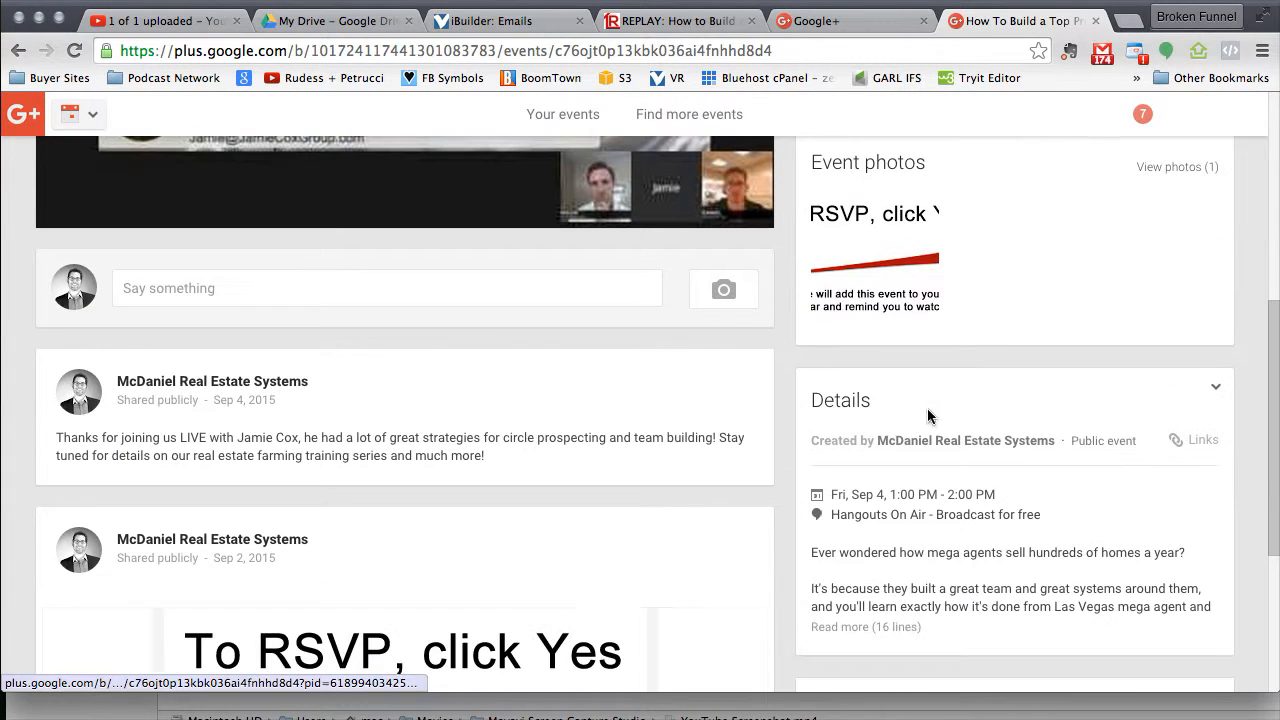
{"action": "left_click", "coordinate": [675, 20]}
{"action": "scroll", "coordinate": [596, 535], "scroll_direction": "down", "scroll_amount": 4}
{"action": "scroll", "coordinate": [612, 477], "scroll_direction": "down", "scroll_amount": 3}
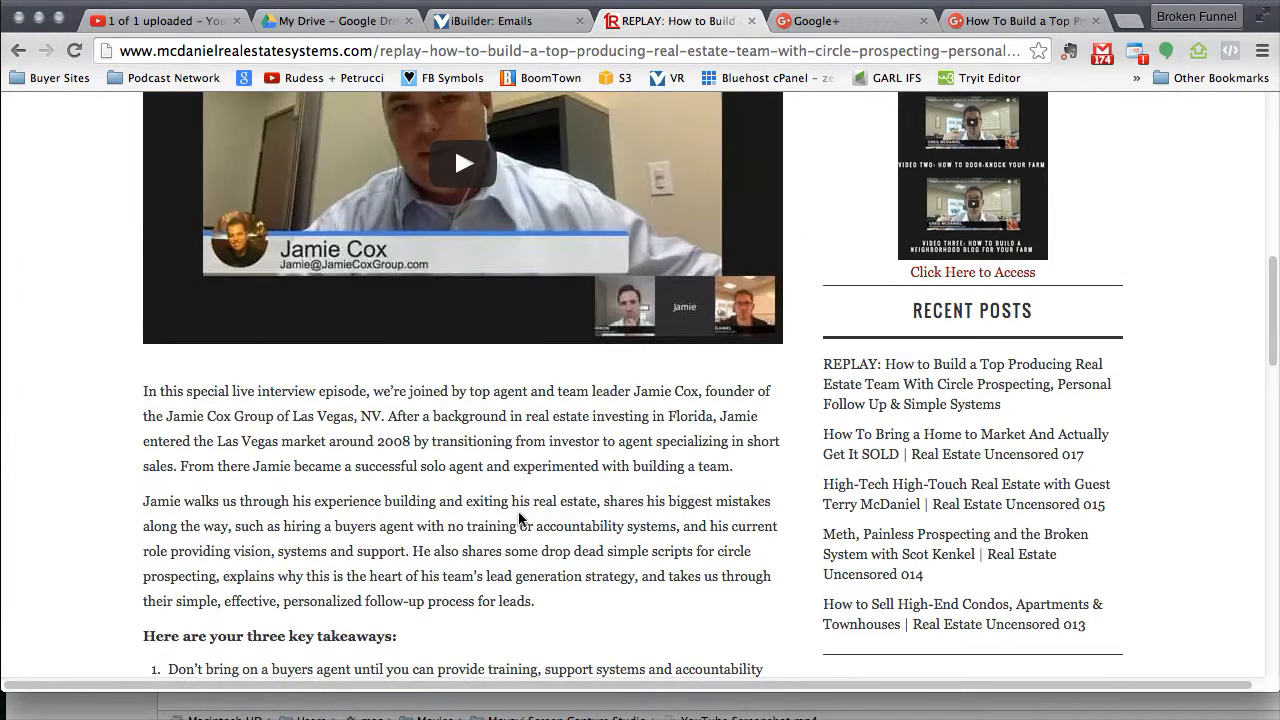
{"action": "left_click", "coordinate": [378, 22]}
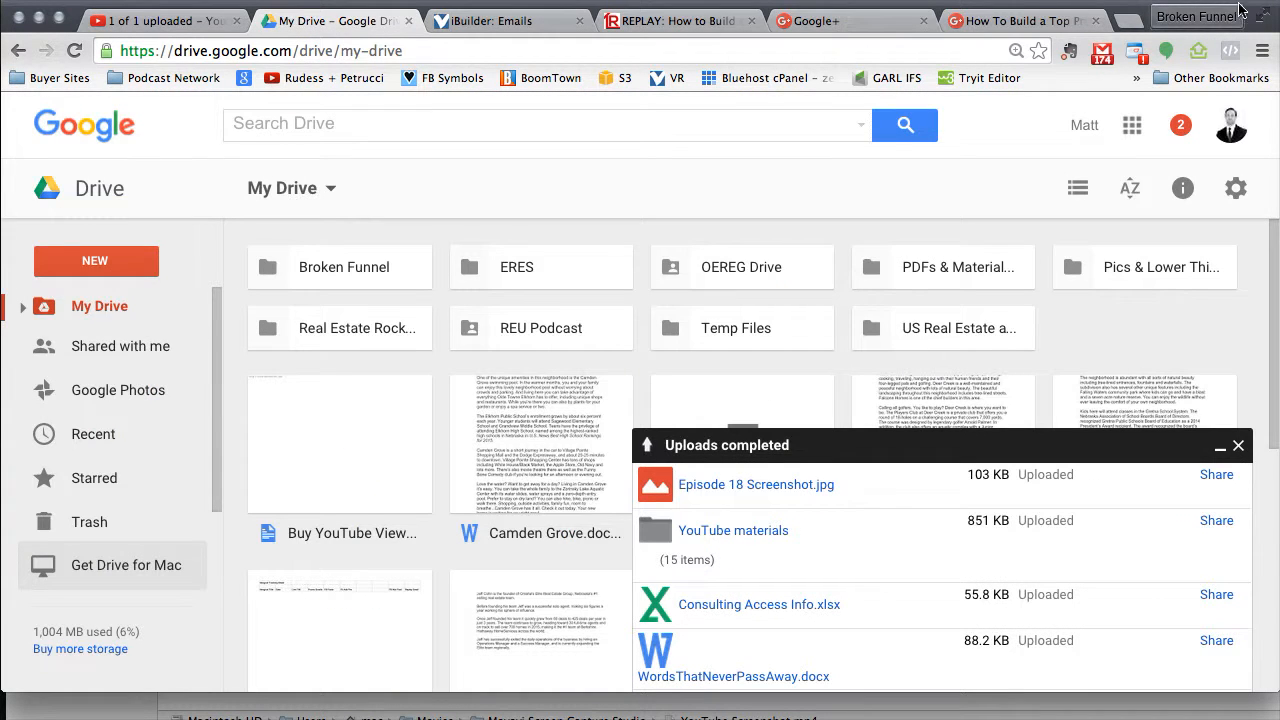
{"action": "left_click", "coordinate": [1126, 22]}
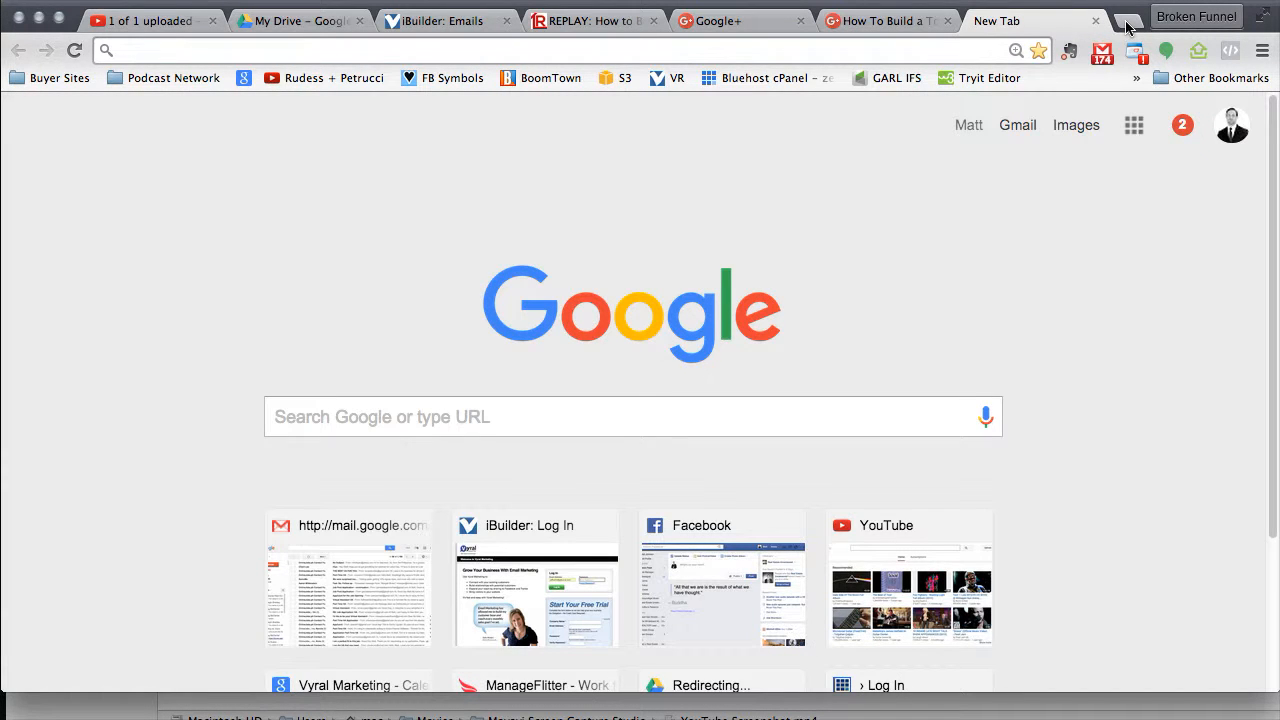
{"action": "type", "text": "d"}
{"action": "key", "text": "Return"}
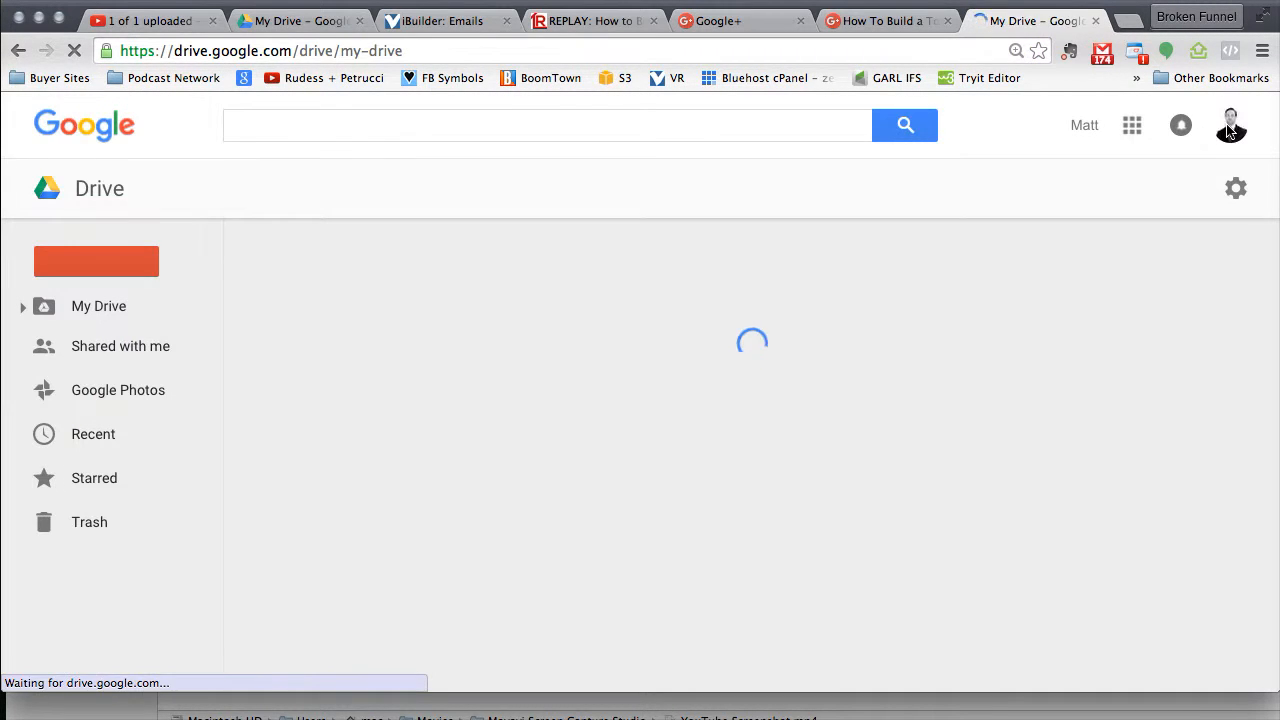
{"action": "left_click", "coordinate": [1229, 130]}
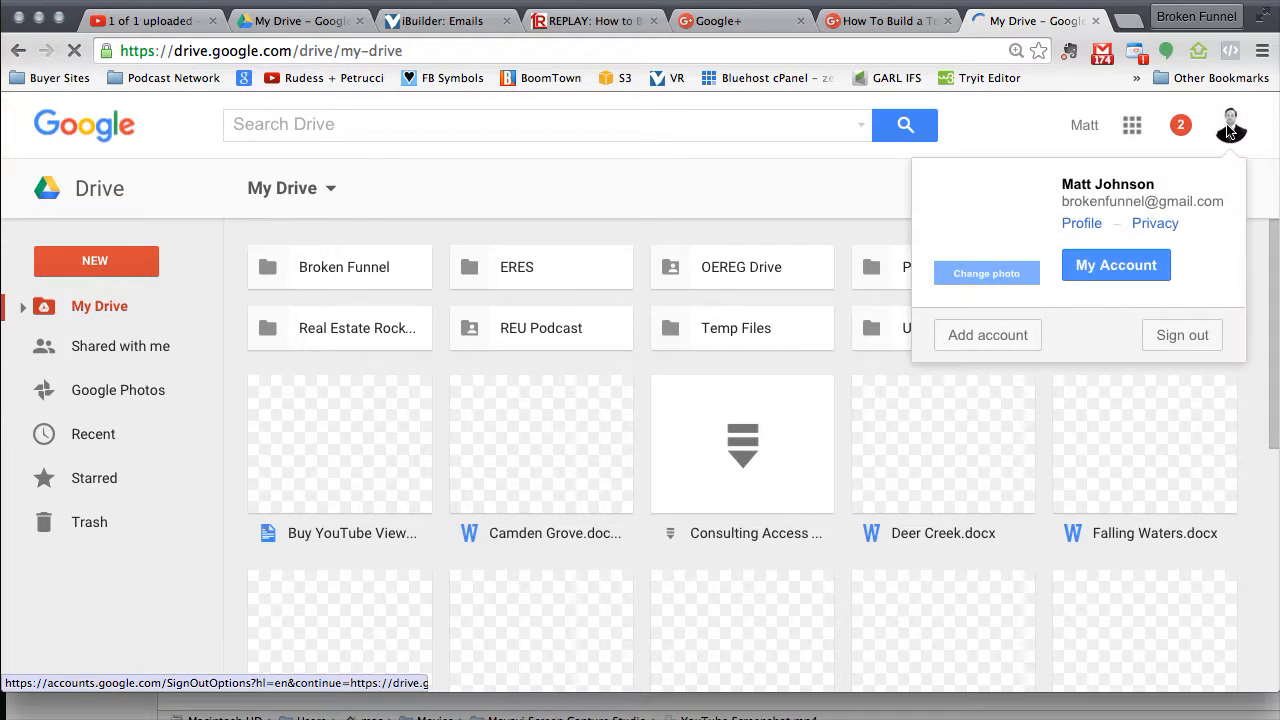
{"action": "left_click", "coordinate": [1232, 128]}
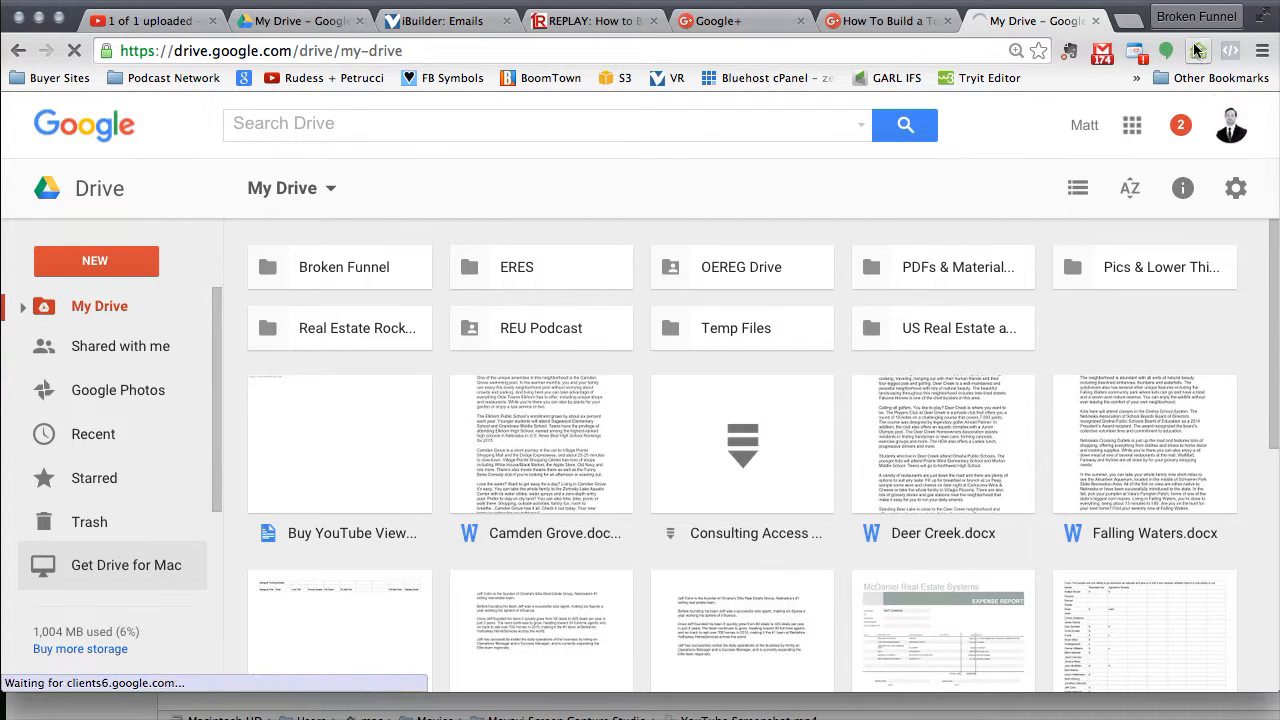
Switch to the other browser window's Google Drive and open Episode 18 Show Notes from the Show Notes folder.
{"action": "left_click", "coordinate": [641, 2]}
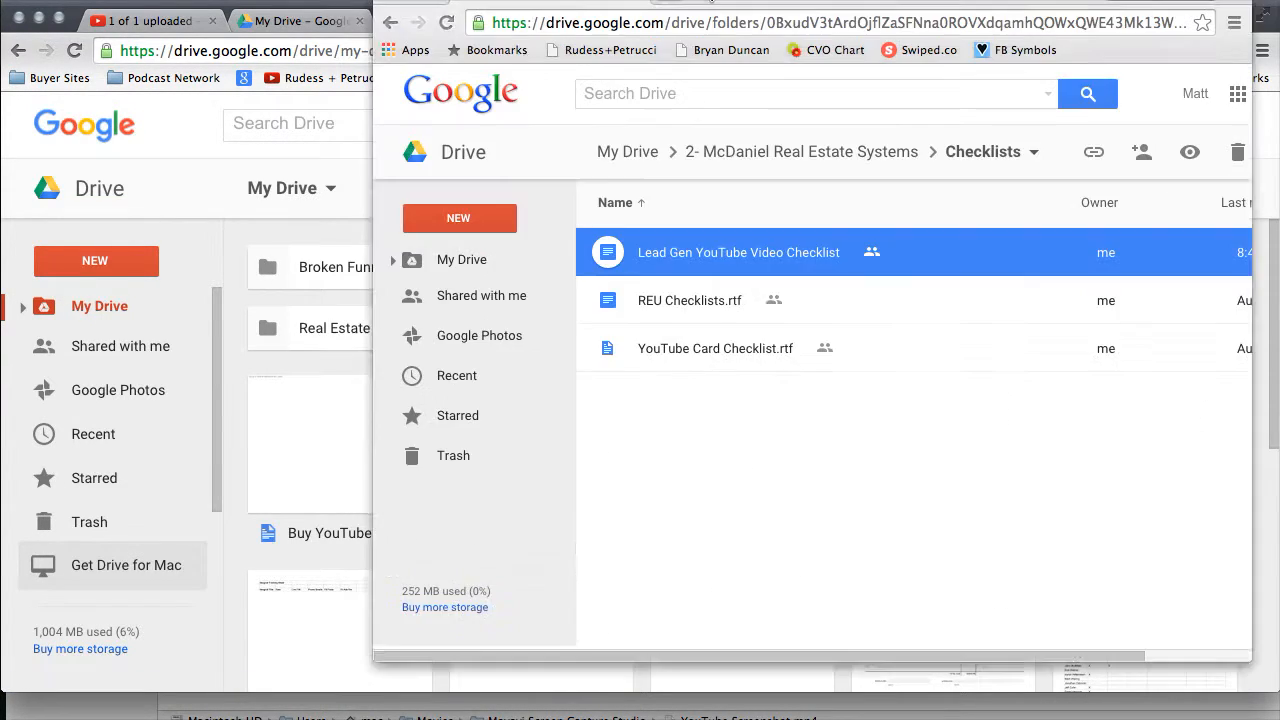
{"action": "left_click", "coordinate": [712, 160]}
{"action": "double_click", "coordinate": [662, 594]}
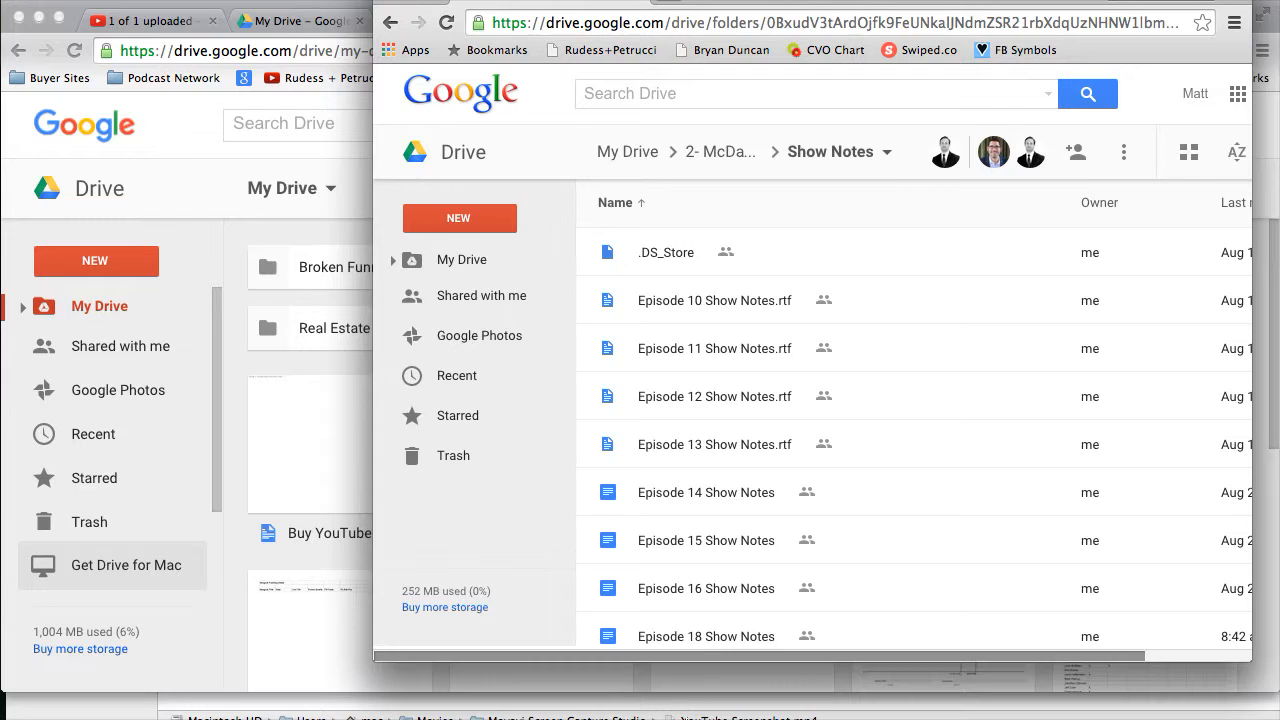
{"action": "scroll", "coordinate": [705, 500], "scroll_direction": "down", "scroll_amount": 5}
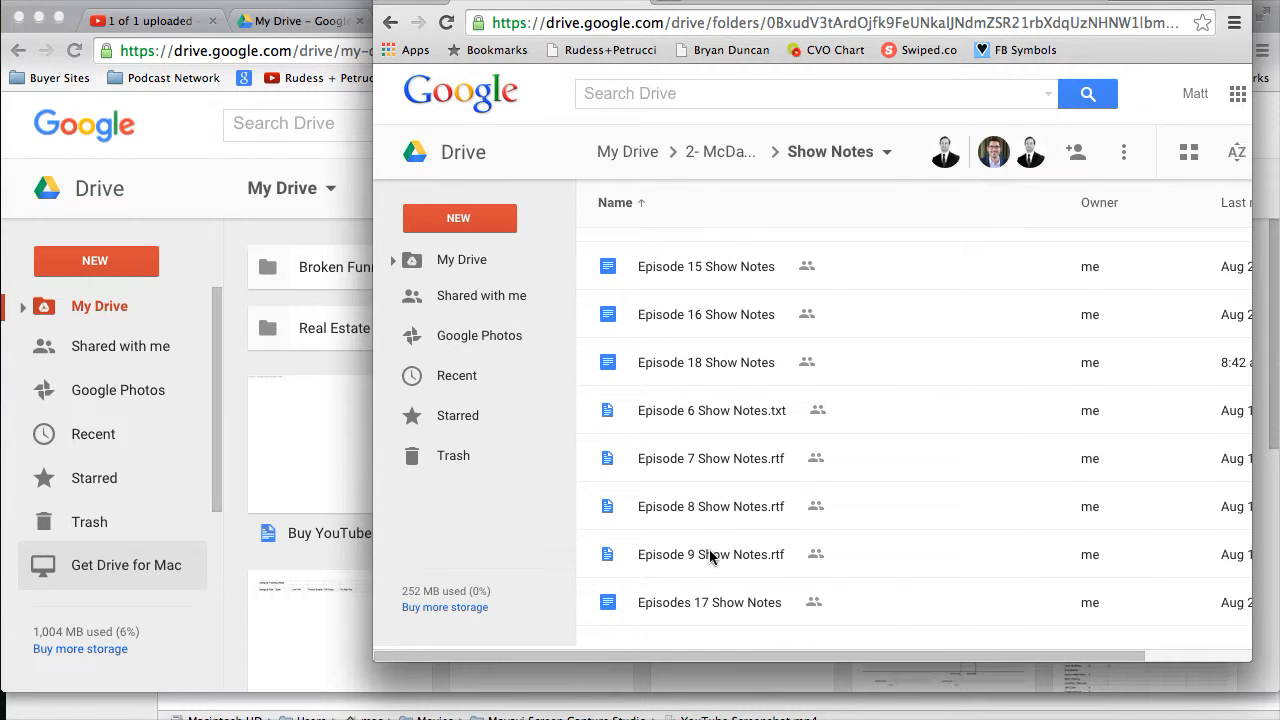
{"action": "left_click", "coordinate": [706, 370]}
{"action": "double_click", "coordinate": [706, 370]}
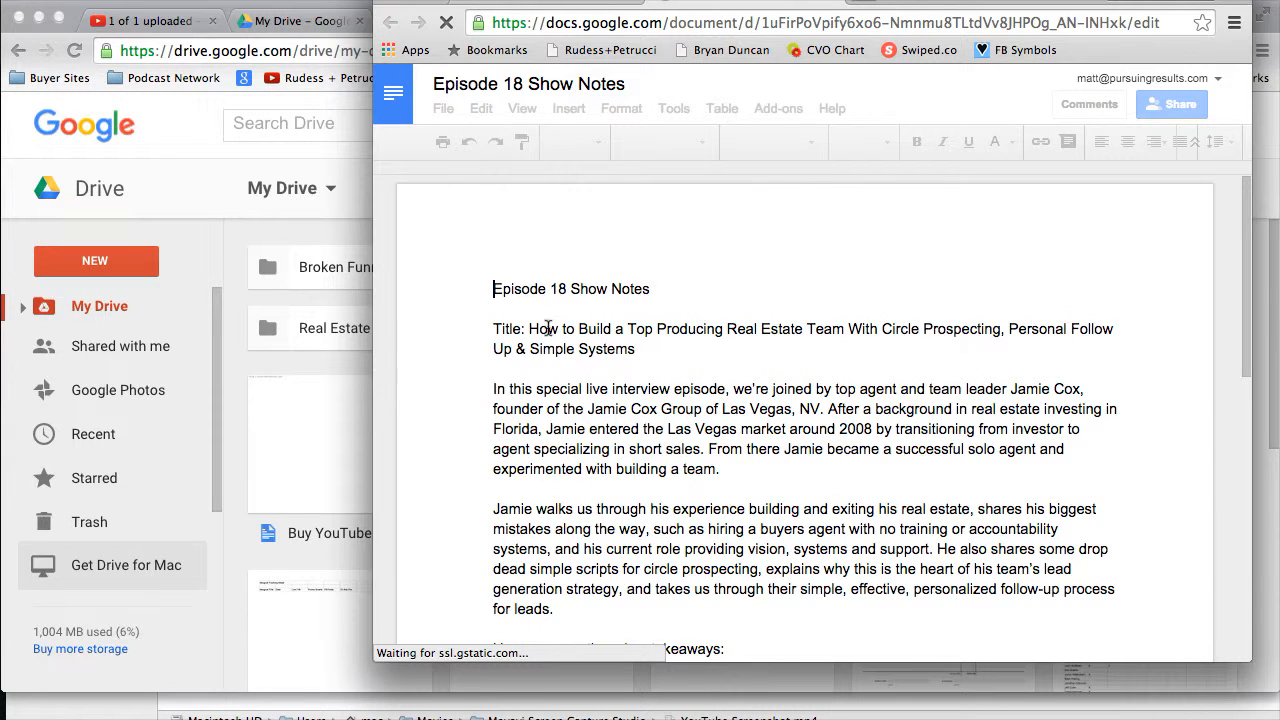
Replace the subject text after [REPLAY] with "How to Build a Top Producing Real Estate Team With Circle Prospecting", copied from the show notes.
{"action": "left_click_drag", "start_coordinate": [529, 329], "coordinate": [997, 331]}
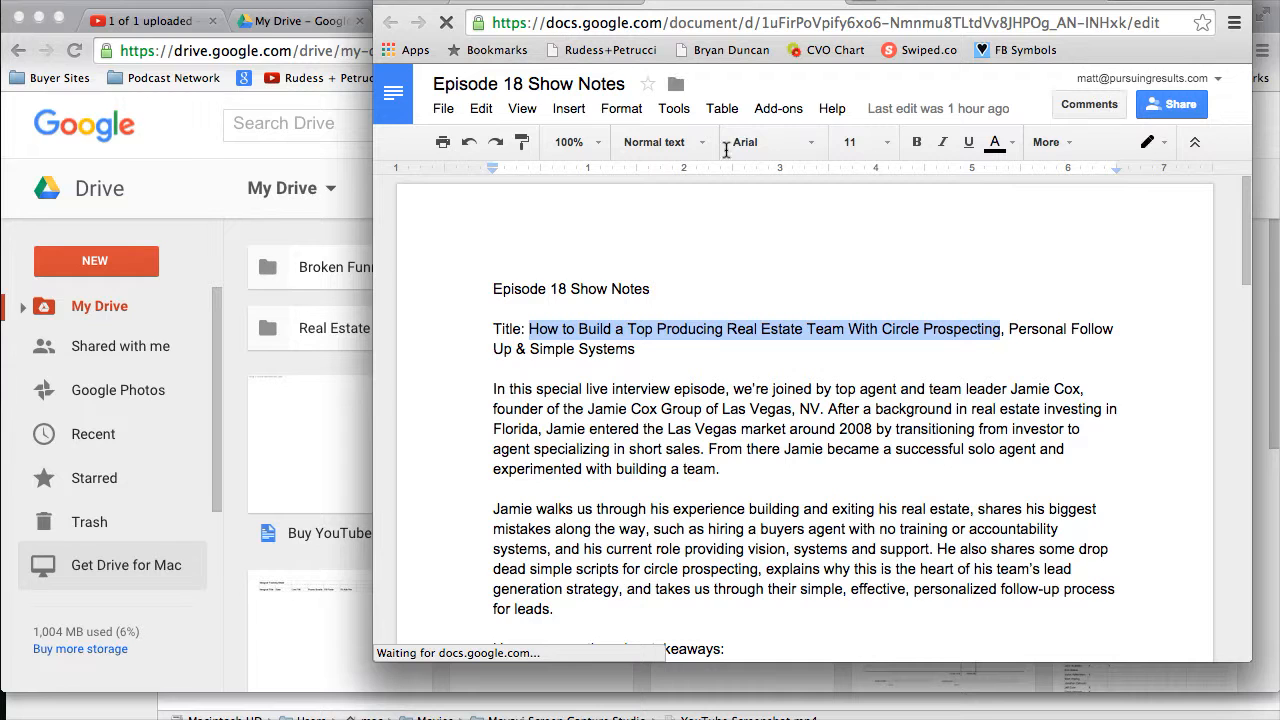
{"action": "left_click", "coordinate": [320, 20]}
{"action": "left_click", "coordinate": [443, 34]}
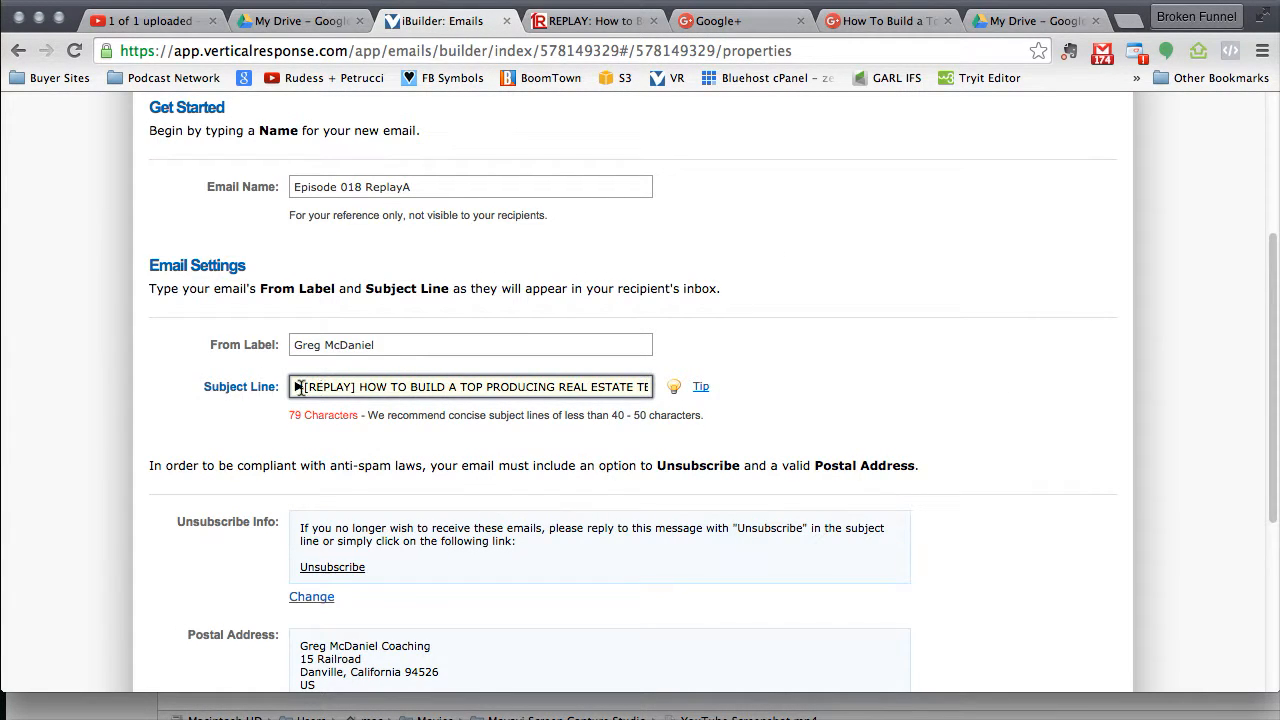
{"action": "left_click_drag", "start_coordinate": [291, 388], "coordinate": [471, 435]}
{"action": "left_click", "coordinate": [356, 391]}
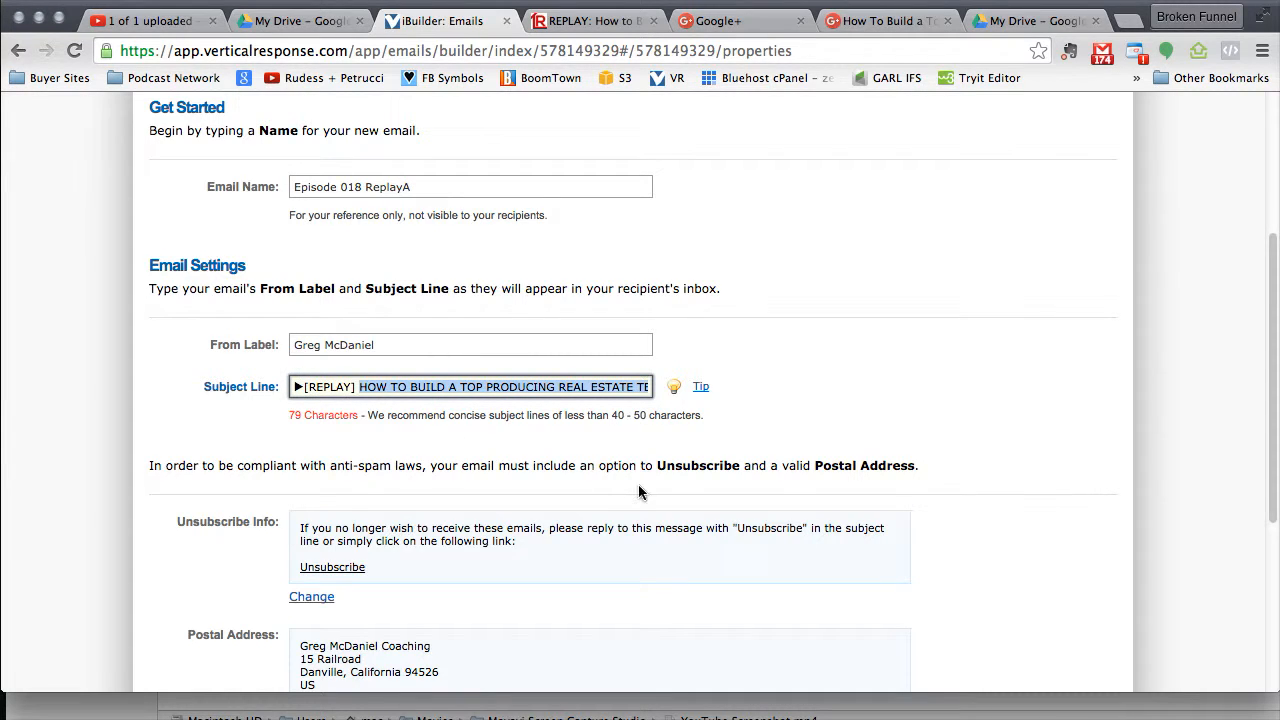
{"action": "key", "text": "BackSpace"}
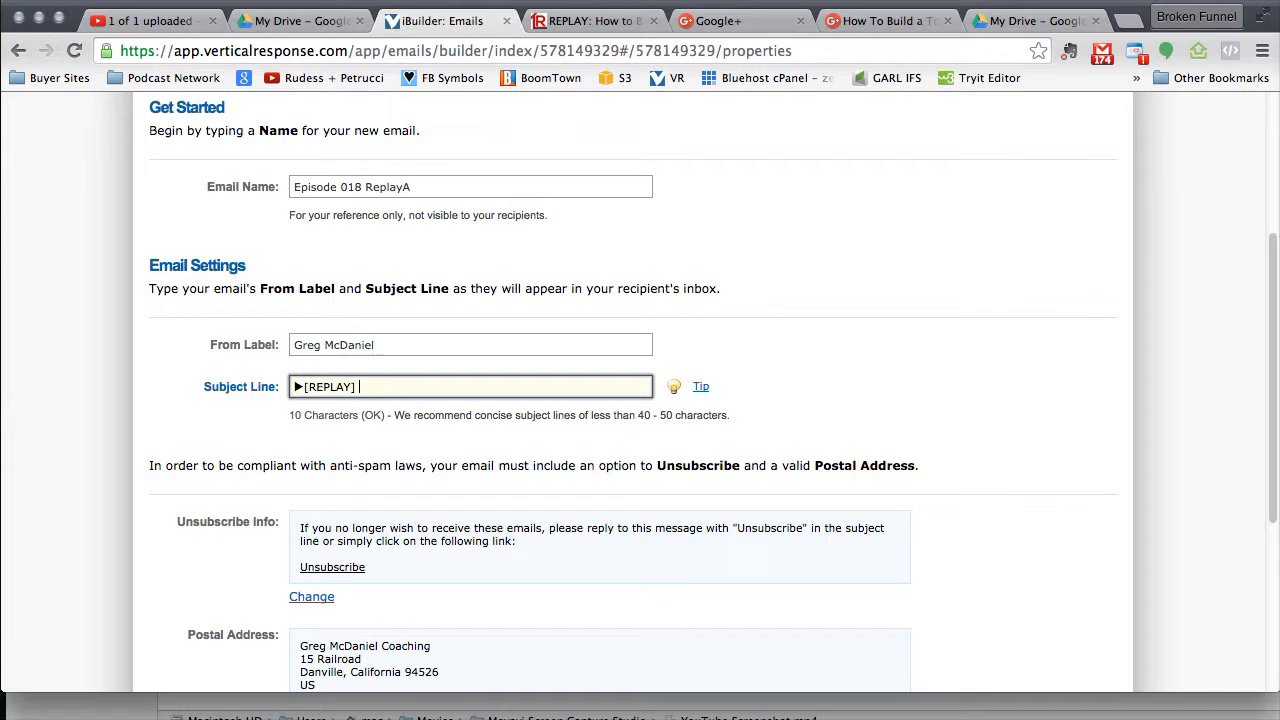
{"action": "type", "text": "How To Build a Top Producing Real Estate Team With Circle Prospecting"}
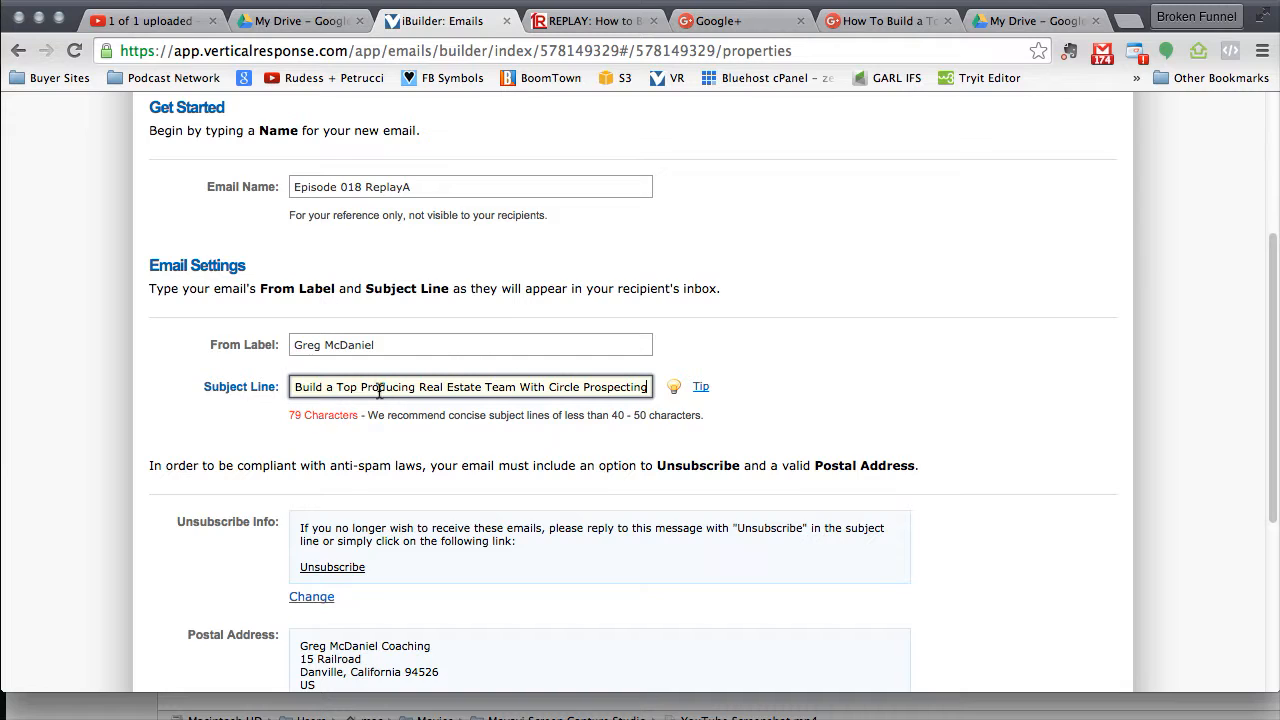
Shorten "With" to "w/" directly before "Circle Prospecting" in the subject line and check the line's beginning.
{"action": "double_click", "coordinate": [529, 386]}
{"action": "type", "text": "w/"}
{"action": "key", "text": "Delete"}
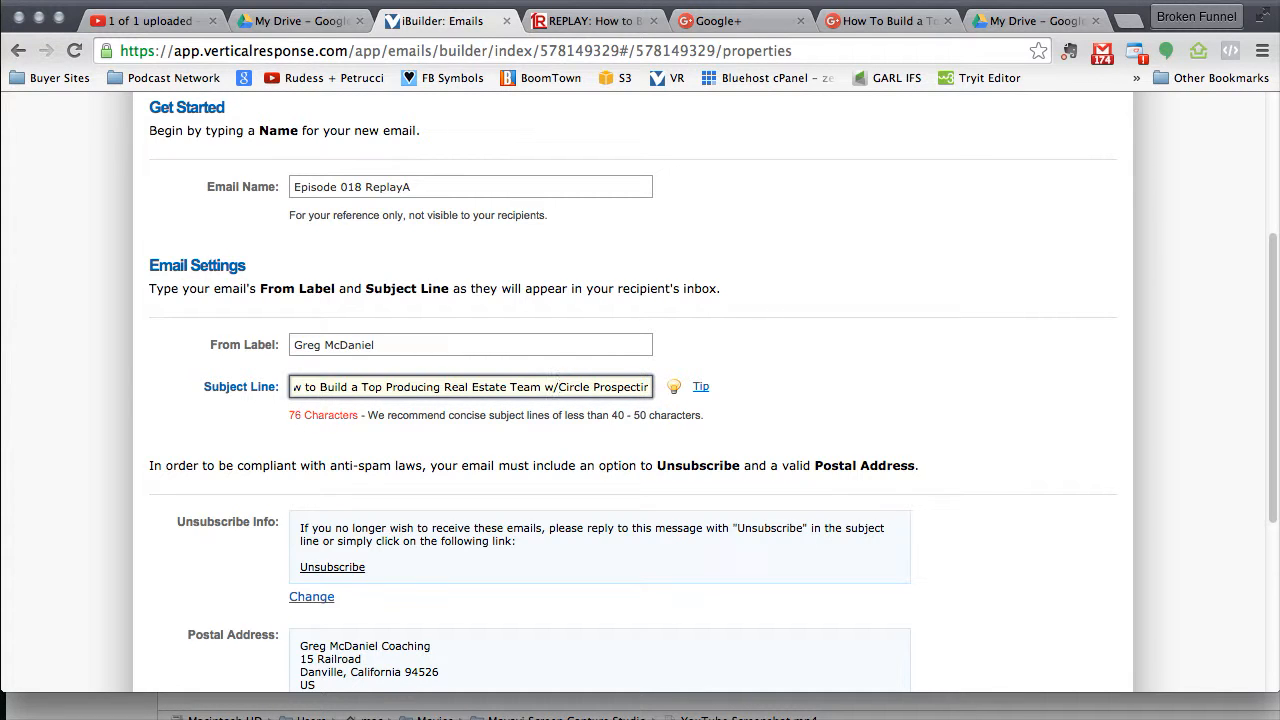
{"action": "left_click", "coordinate": [321, 386]}
{"action": "key", "text": "Left"}
{"action": "key", "text": "Left"}
{"action": "key", "text": "Left"}
{"action": "key", "text": "Left"}
{"action": "key", "text": "Left"}
{"action": "key", "text": "Left"}
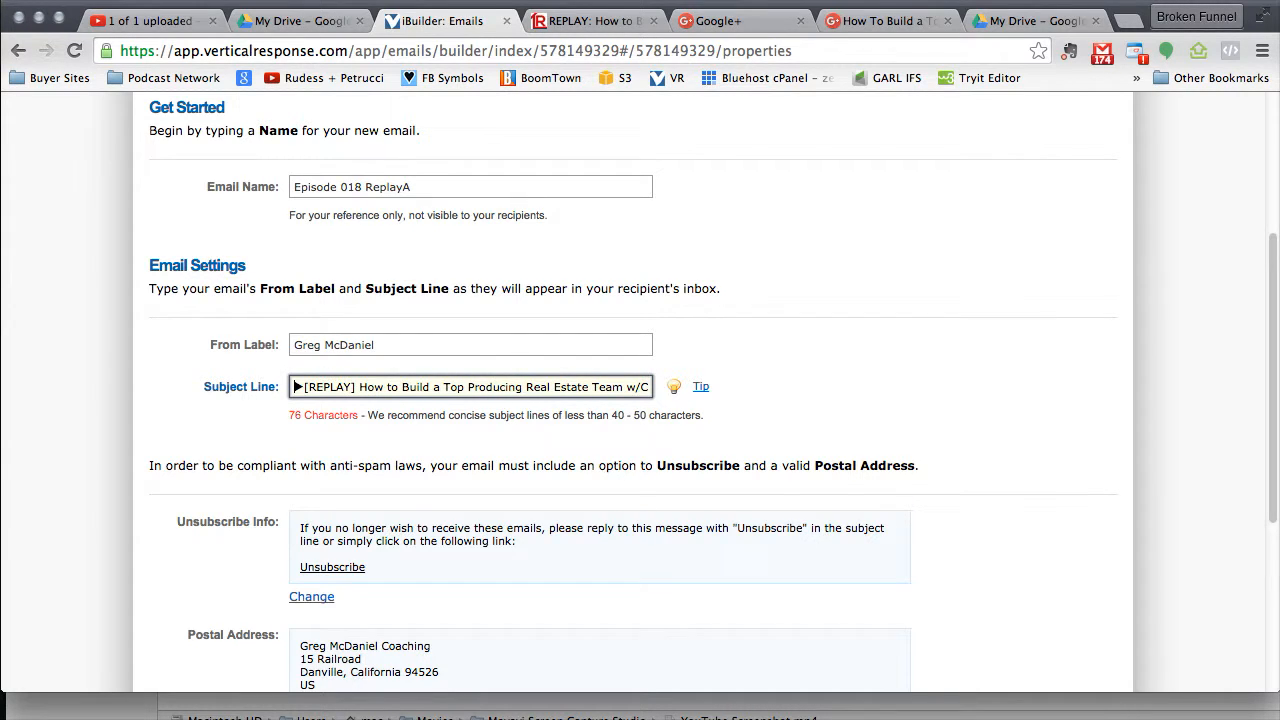
{"action": "left_click", "coordinate": [976, 382]}
{"action": "scroll", "coordinate": [976, 382], "scroll_direction": "down", "scroll_amount": 3}
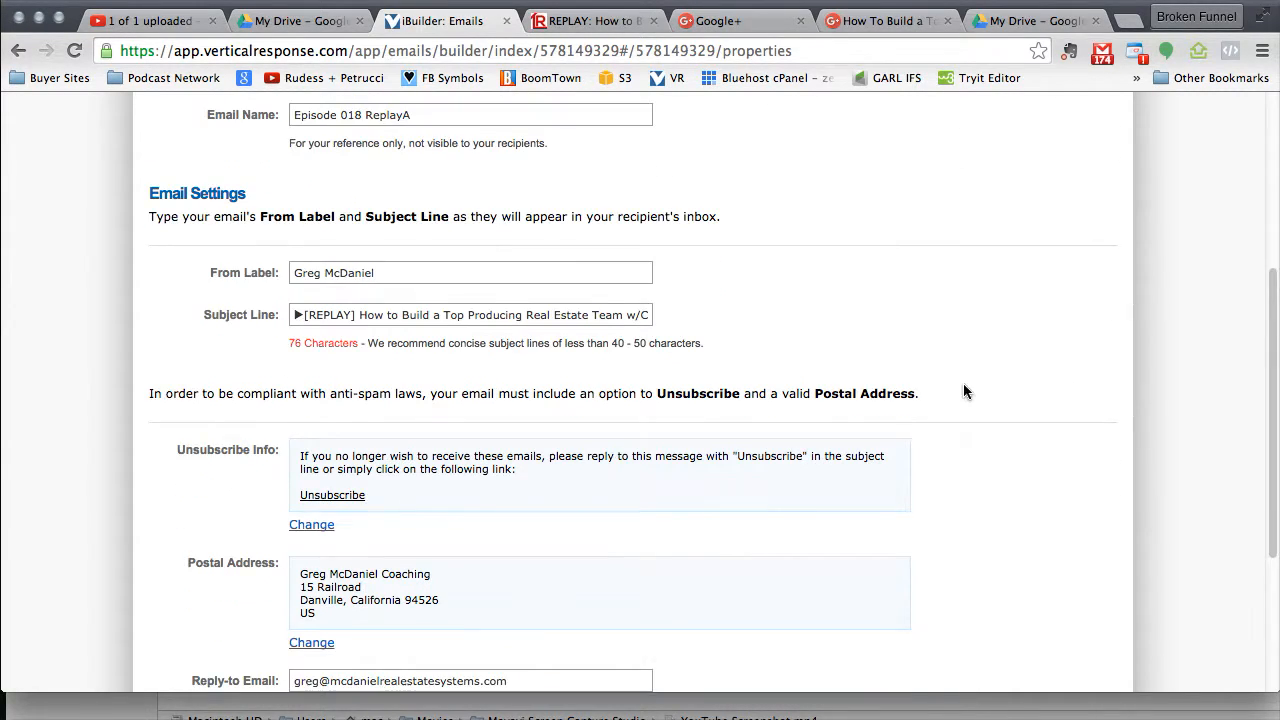
Compare the subject line with the title in the Episode 18 Show Notes and continue to the email's Design stage.
{"action": "scroll", "coordinate": [965, 390], "scroll_direction": "down", "scroll_amount": 3}
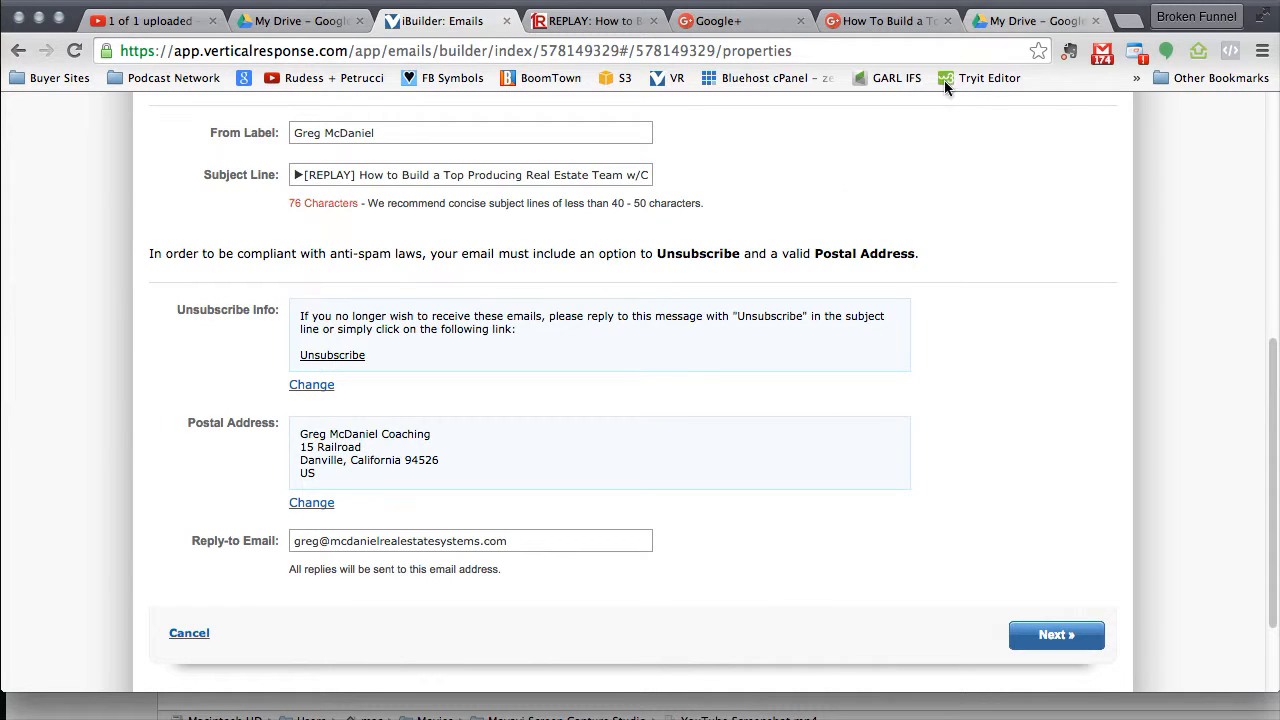
{"action": "left_click", "coordinate": [359, 177]}
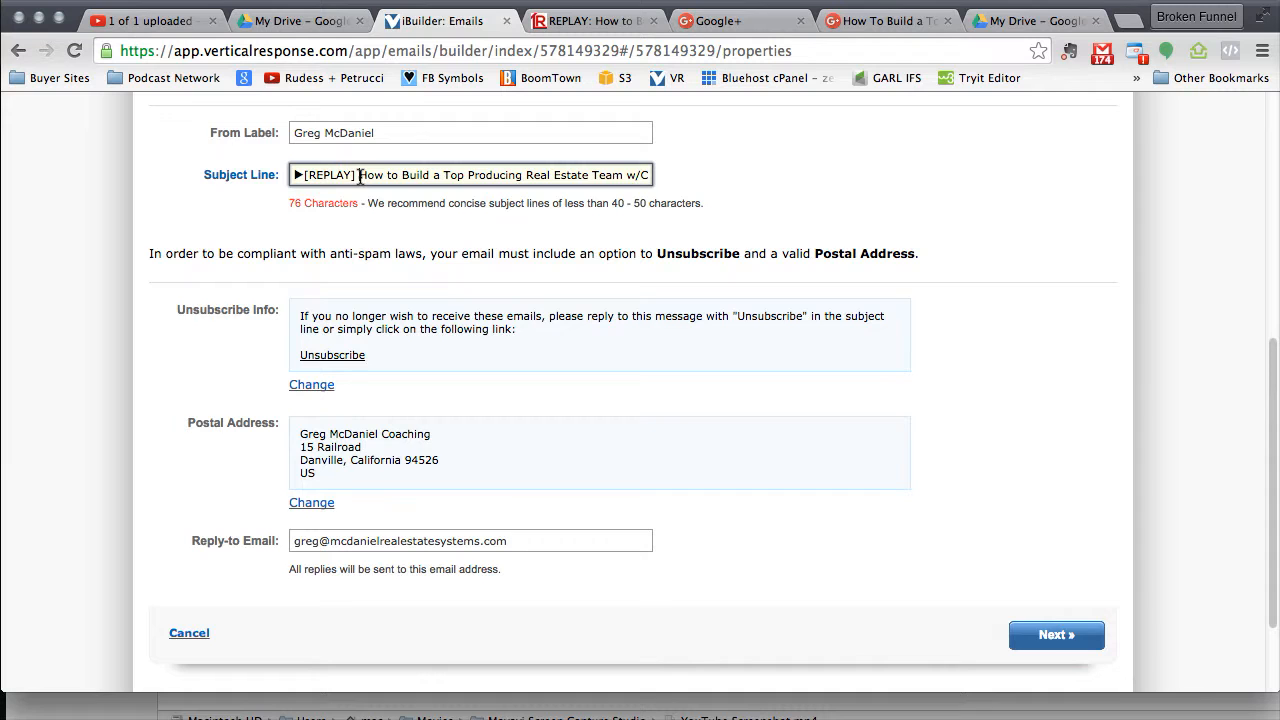
{"action": "left_click", "coordinate": [768, 1]}
{"action": "left_click", "coordinate": [574, 335]}
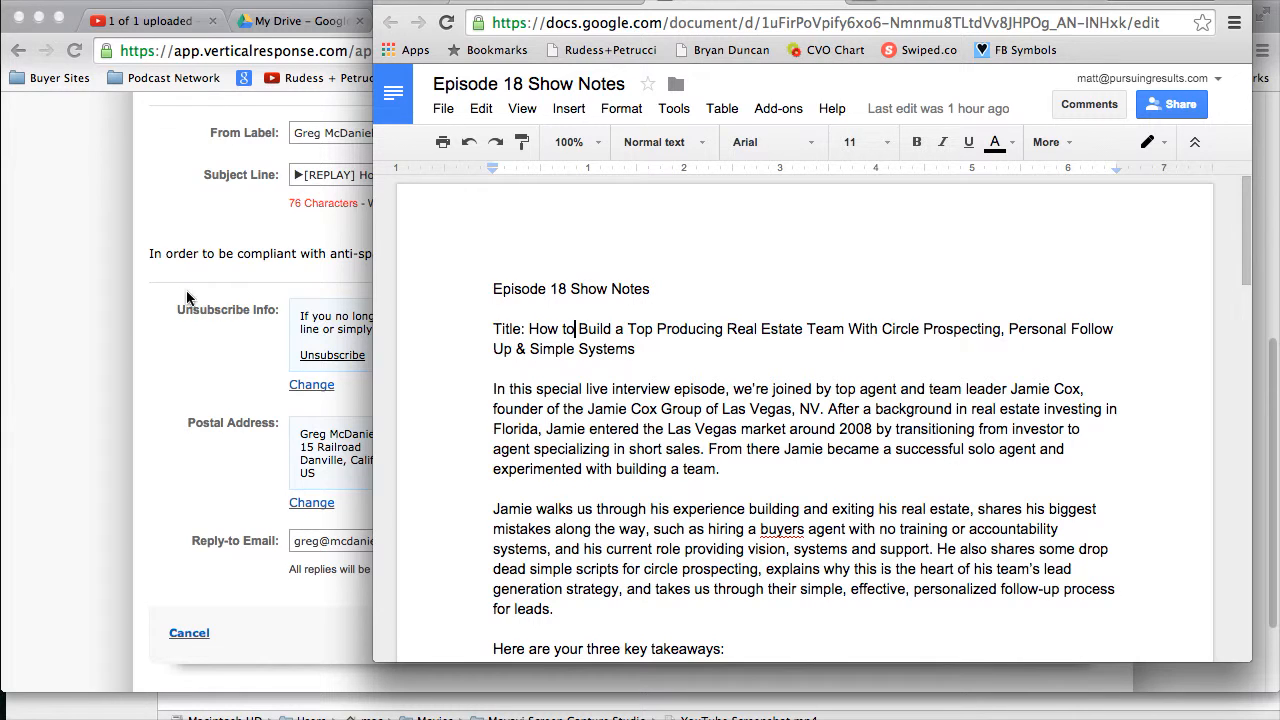
{"action": "left_click", "coordinate": [107, 318]}
{"action": "left_click", "coordinate": [358, 175]}
{"action": "left_click", "coordinate": [1030, 634]}
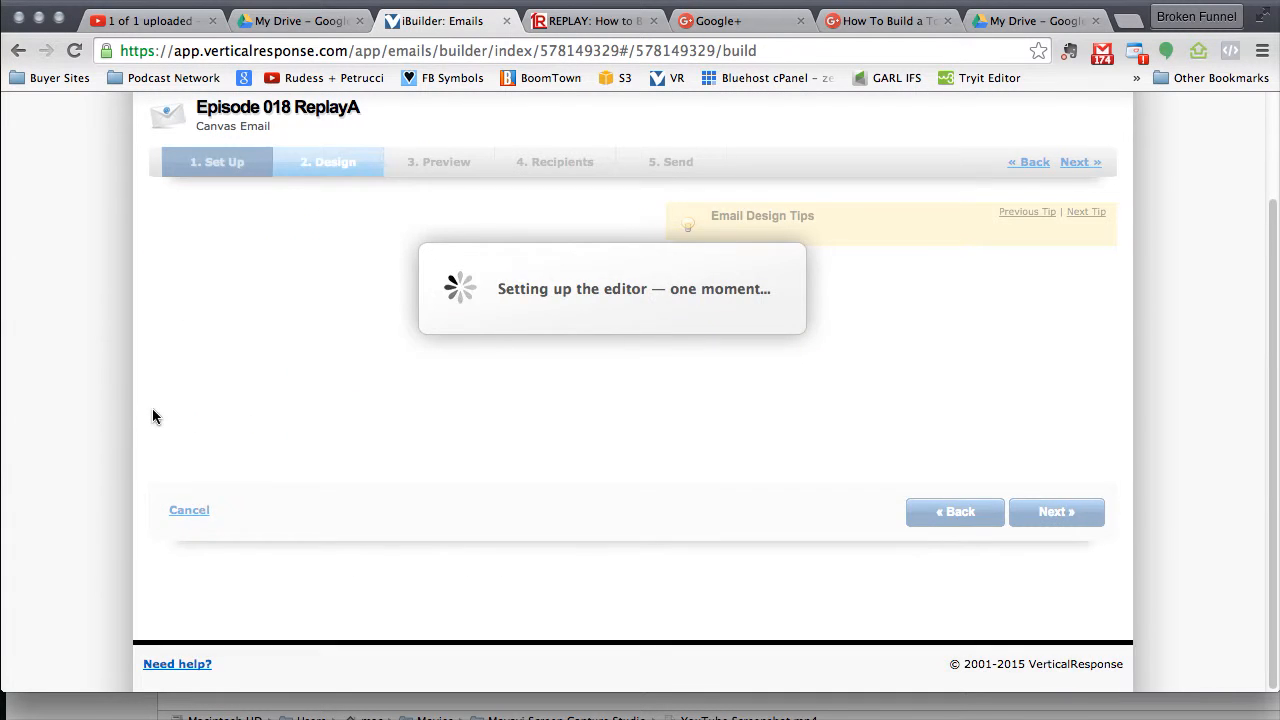
Copy the full episode title from the Episode 18 Show Notes and return to the email editor.
{"action": "scroll", "coordinate": [74, 360], "scroll_direction": "down", "scroll_amount": 3}
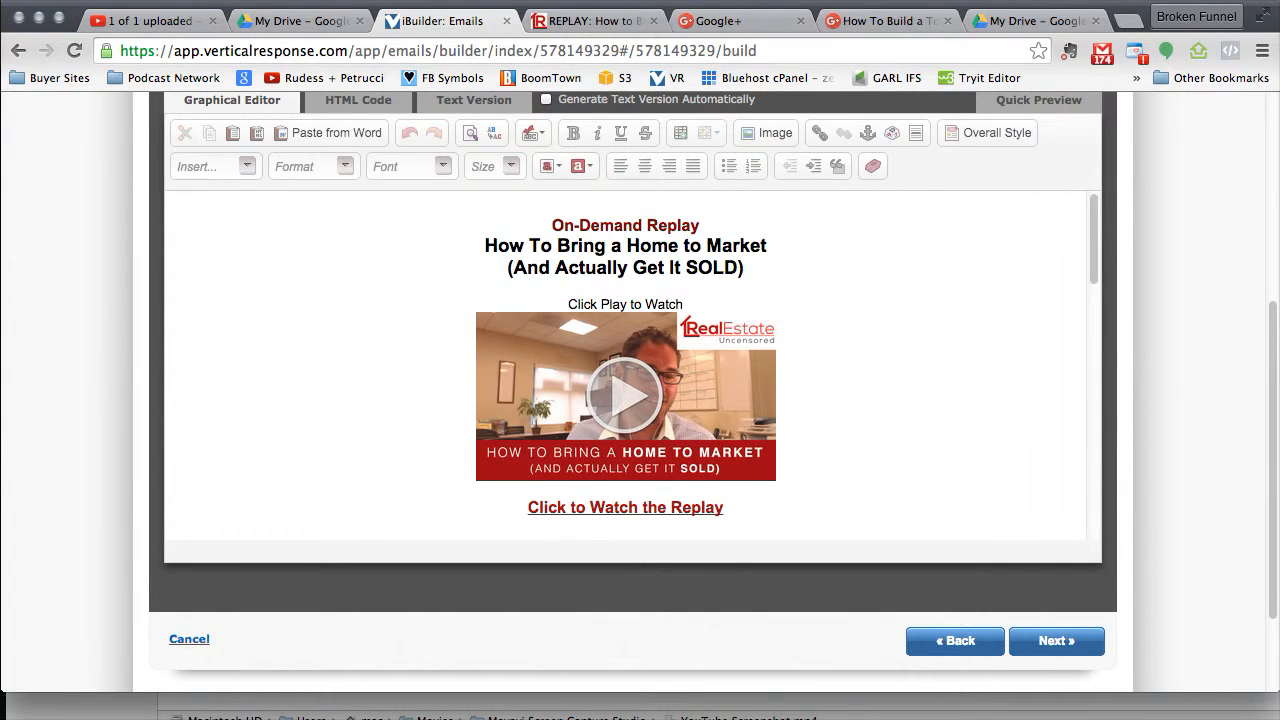
{"action": "key", "text": "super+grave"}
{"action": "left_click_drag", "start_coordinate": [529, 330], "coordinate": [641, 347]}
{"action": "key", "text": "ctrl+c"}
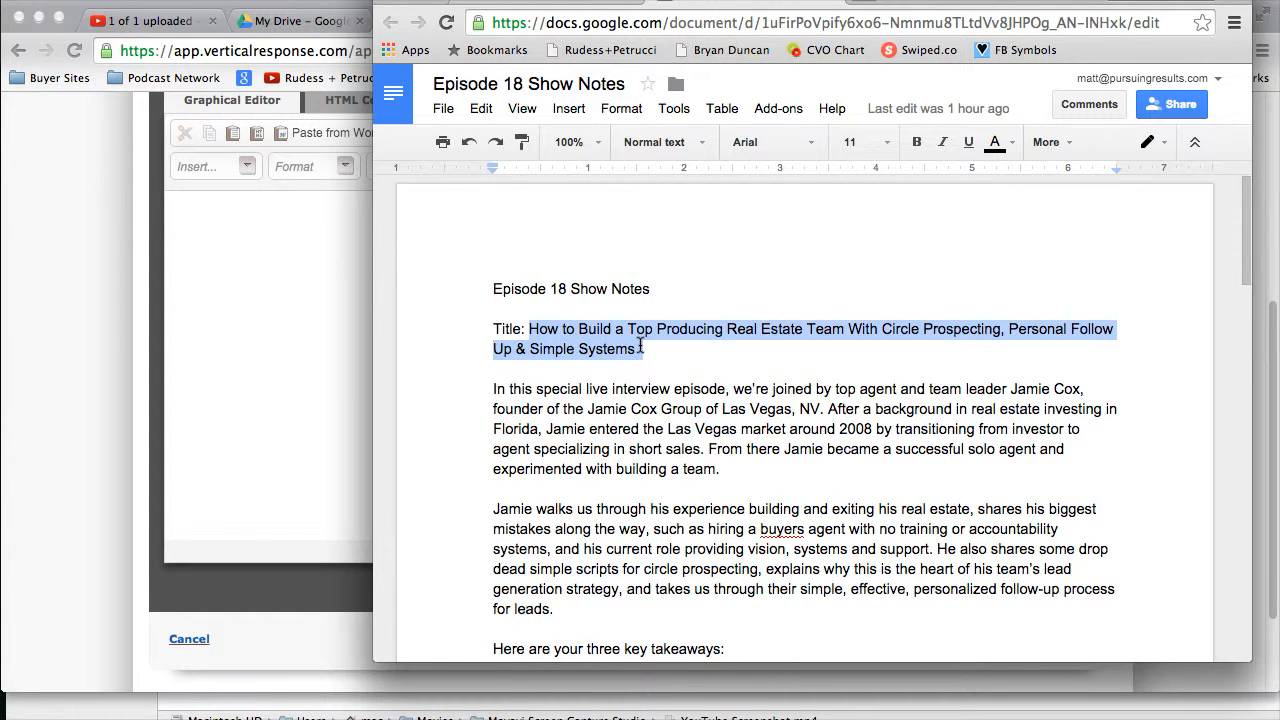
{"action": "left_click", "coordinate": [100, 248]}
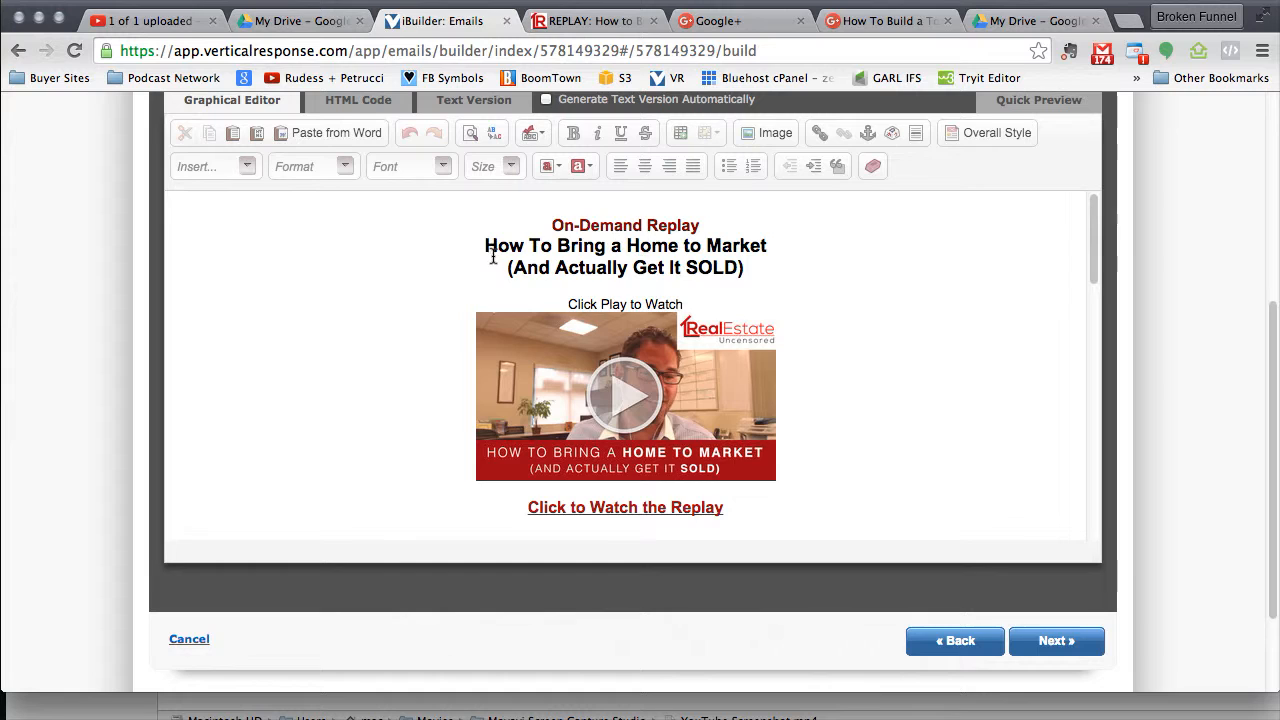
{"action": "left_click_drag", "start_coordinate": [493, 247], "coordinate": [738, 264]}
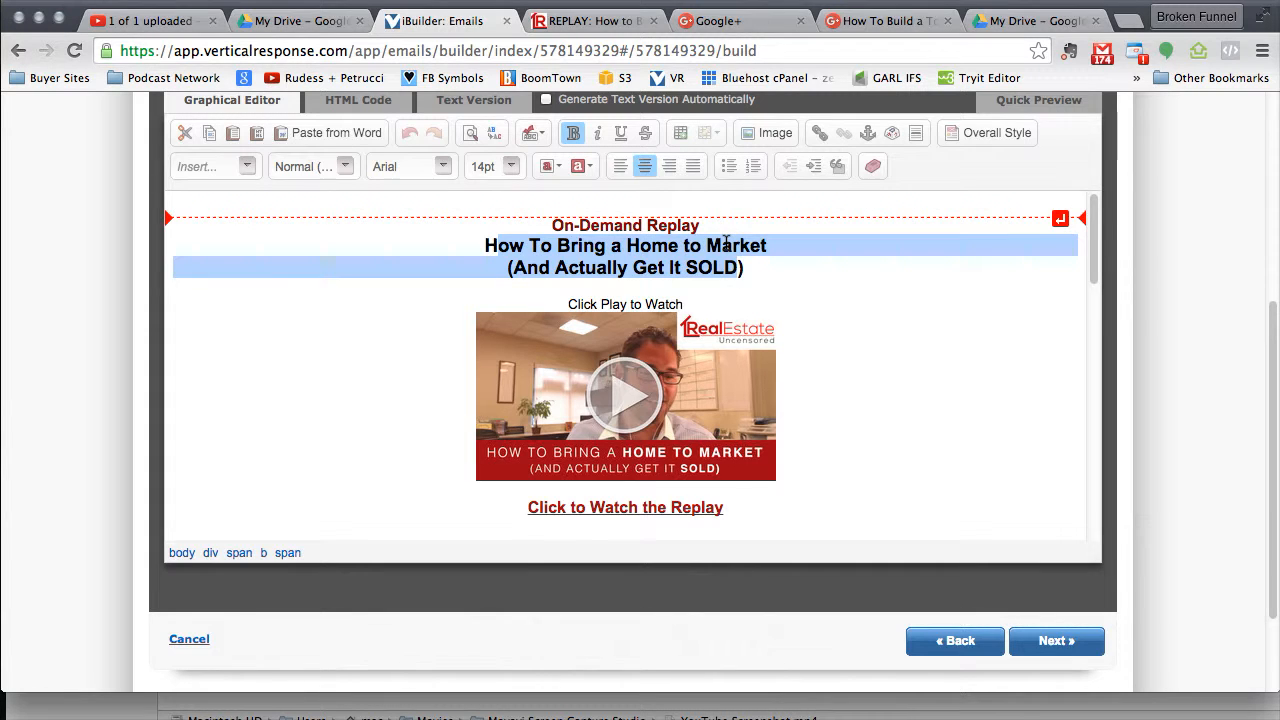
{"action": "left_click", "coordinate": [486, 242]}
{"action": "left_click_drag", "start_coordinate": [486, 245], "coordinate": [755, 268]}
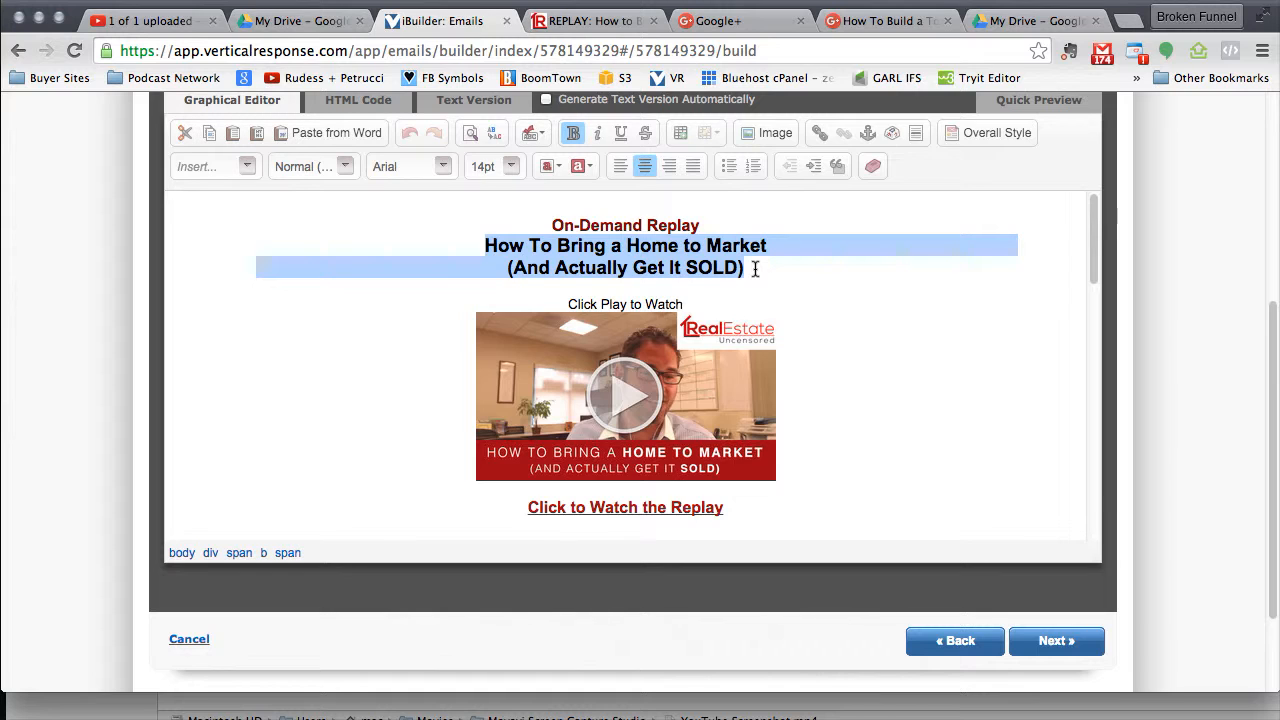
{"action": "left_click", "coordinate": [755, 268]}
{"action": "left_click_drag", "start_coordinate": [498, 248], "coordinate": [735, 262]}
{"action": "key", "text": "ctrl+v"}
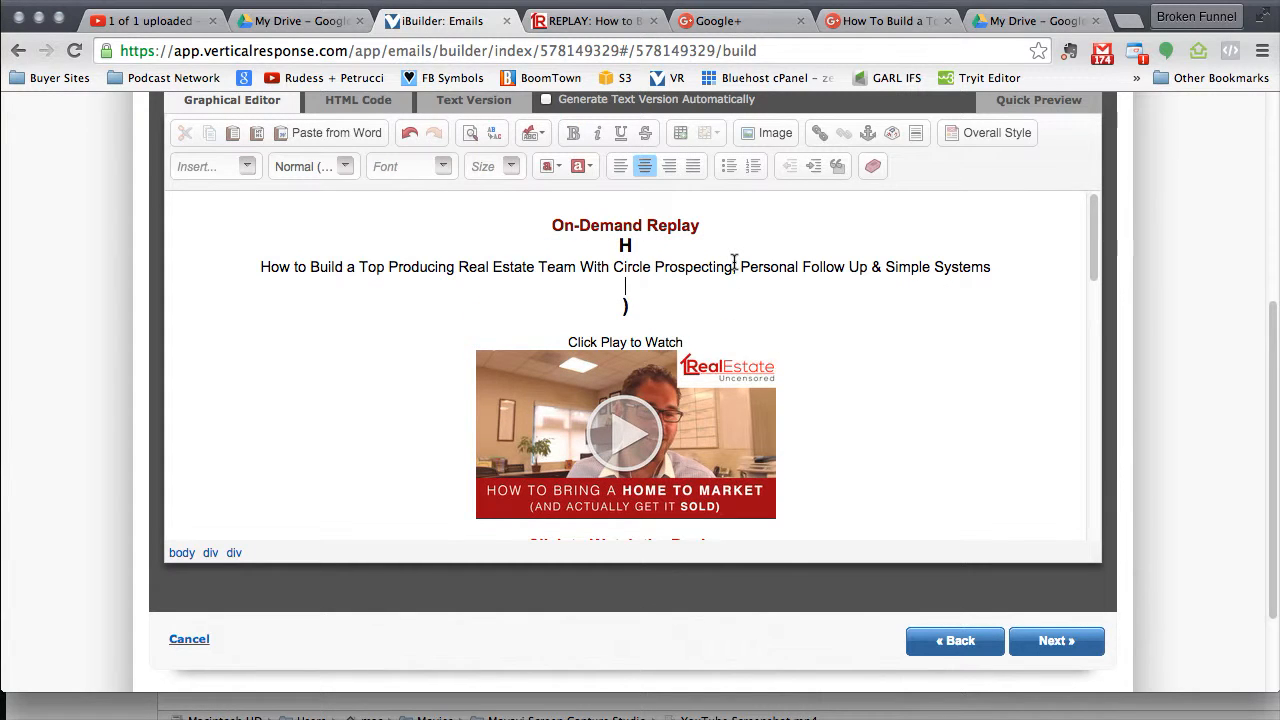
{"action": "key", "text": "super+z"}
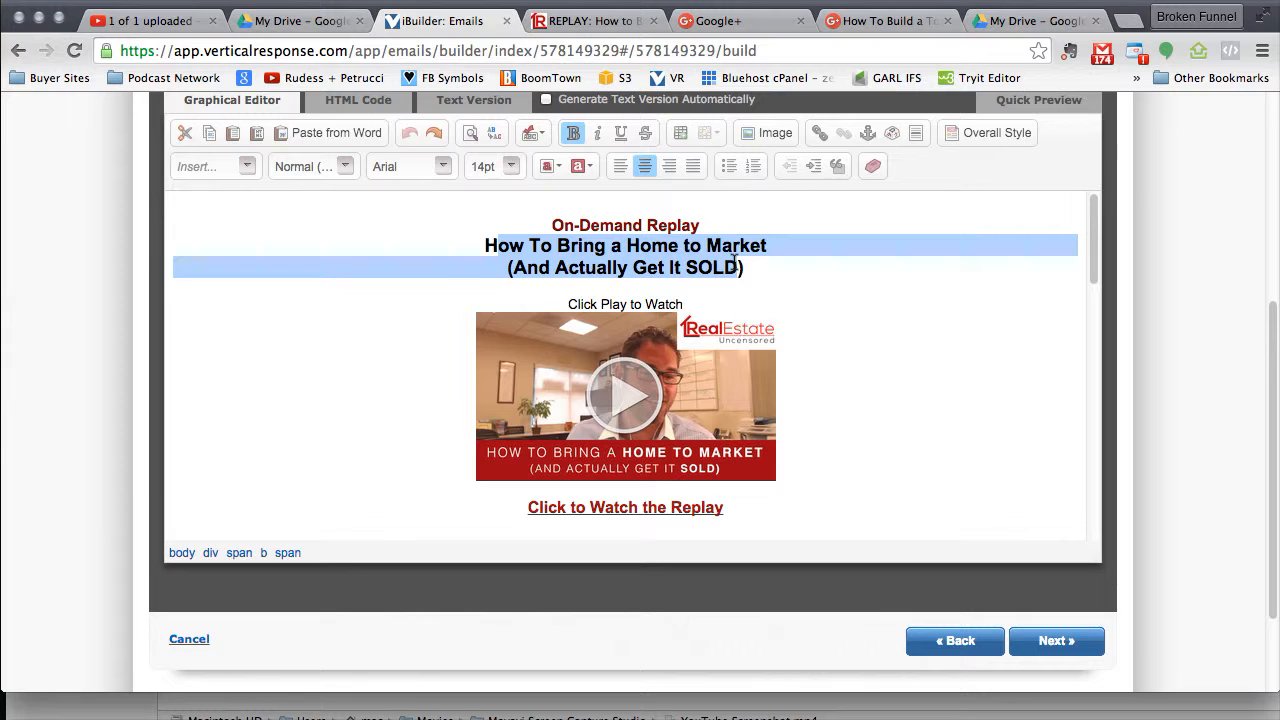
{"action": "key", "text": "super+v"}
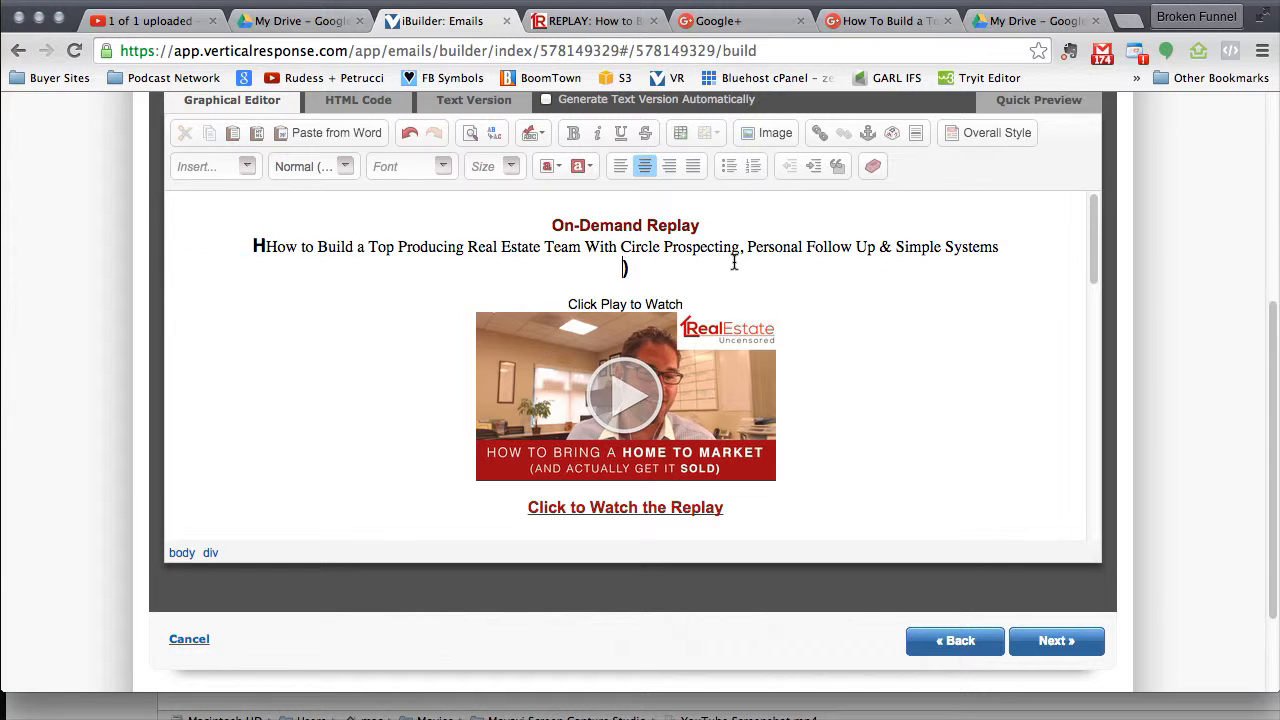
{"action": "key", "text": "super+z"}
Replace the entire two-line heading below "On-Demand Replay" with the copied episode title and remove the extra blank space beneath it.
{"action": "left_click", "coordinate": [508, 251]}
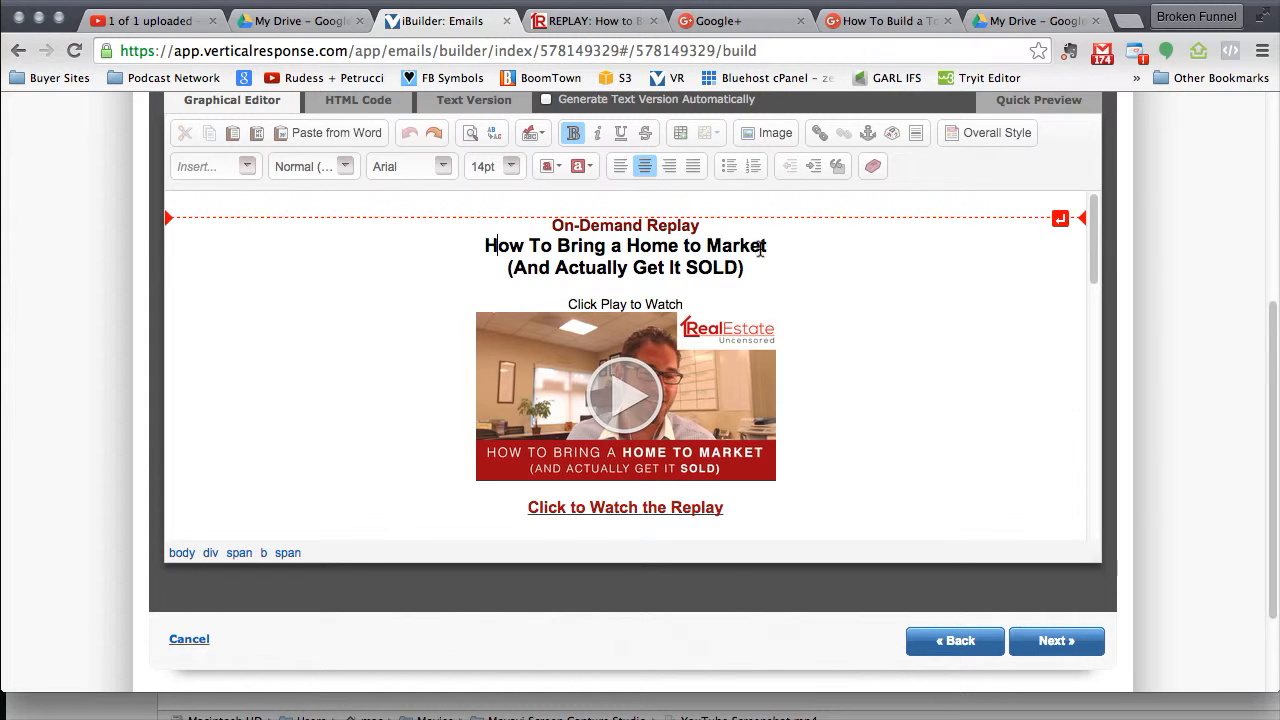
{"action": "left_click_drag", "start_coordinate": [748, 265], "coordinate": [505, 262]}
{"action": "key", "text": "super+b"}
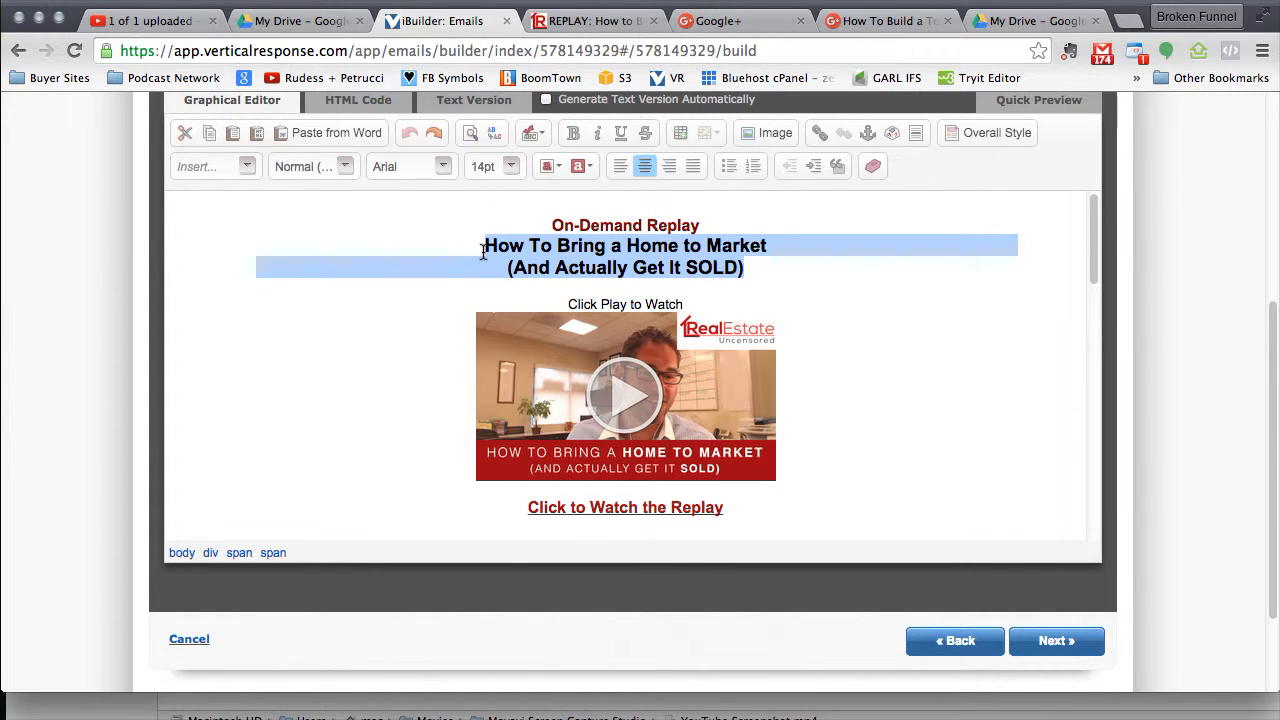
{"action": "key", "text": "super+v"}
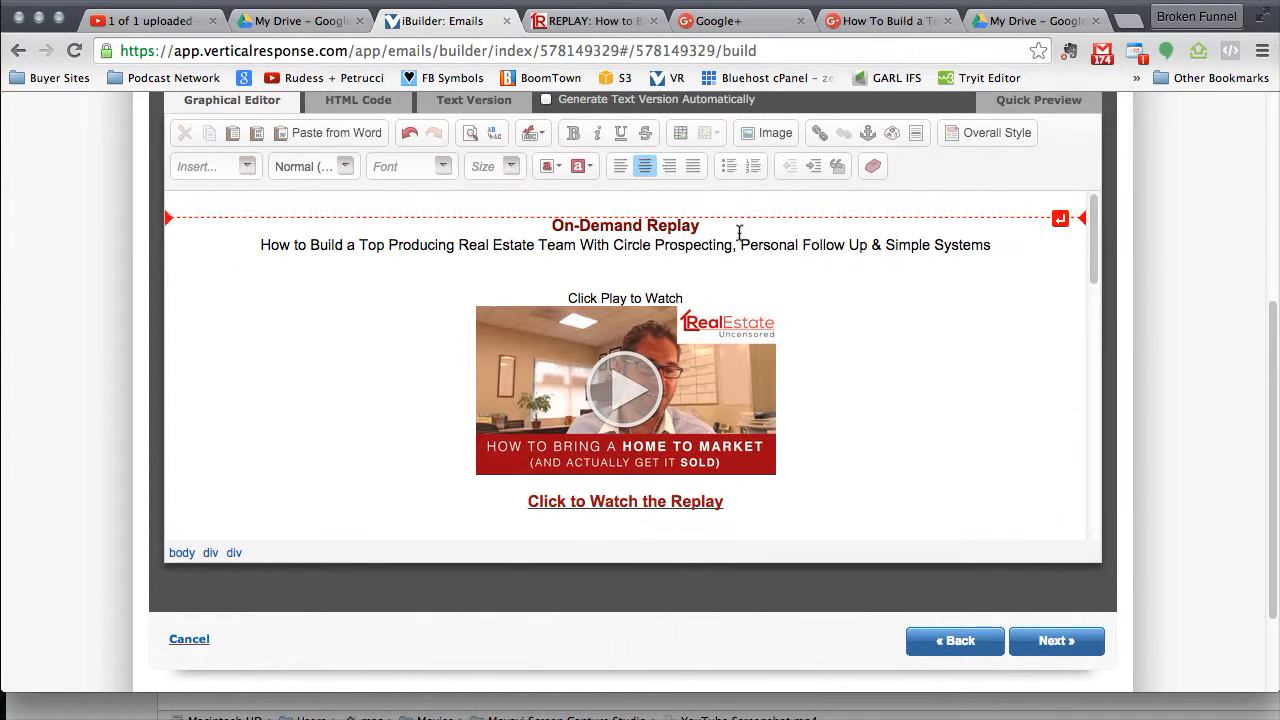
{"action": "key", "text": "Return"}
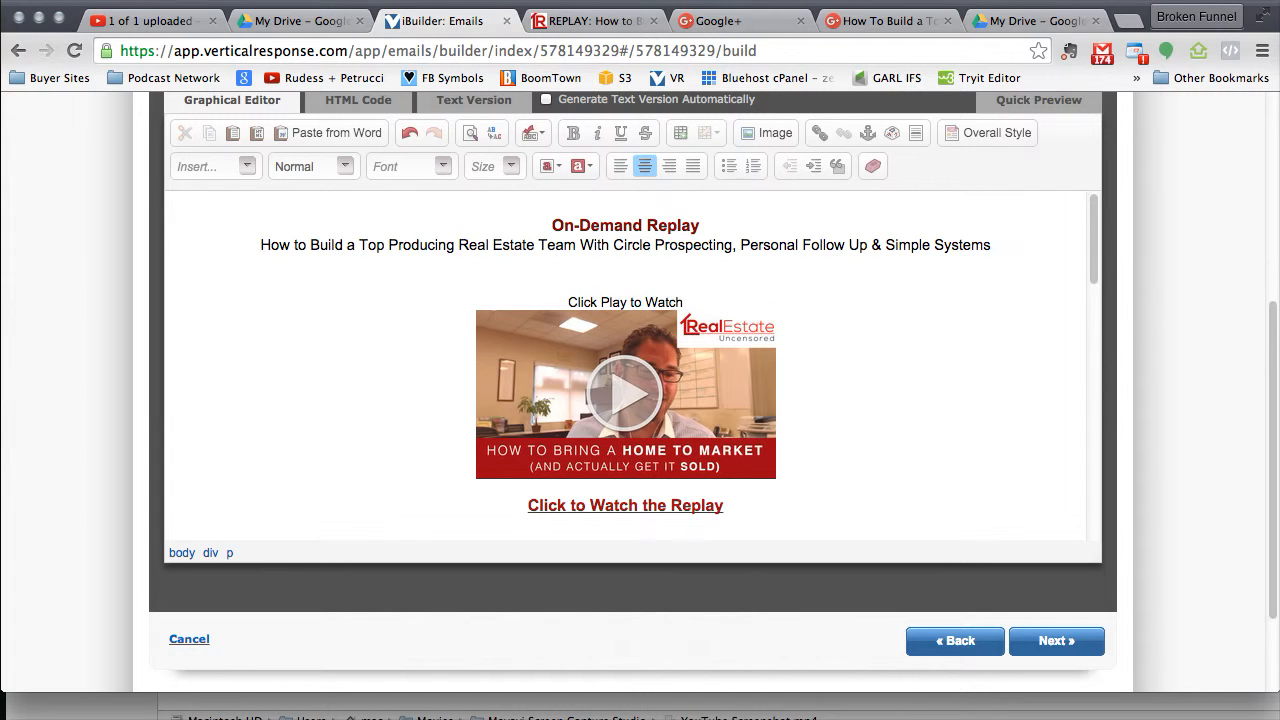
{"action": "key", "text": "BackSpace"}
{"action": "key", "text": "BackSpace"}
Delete the old video thumbnail below "Click Play to Watch" and start choosing a replacement image from the computer.
{"action": "left_click", "coordinate": [713, 368]}
{"action": "key", "text": "BackSpace"}
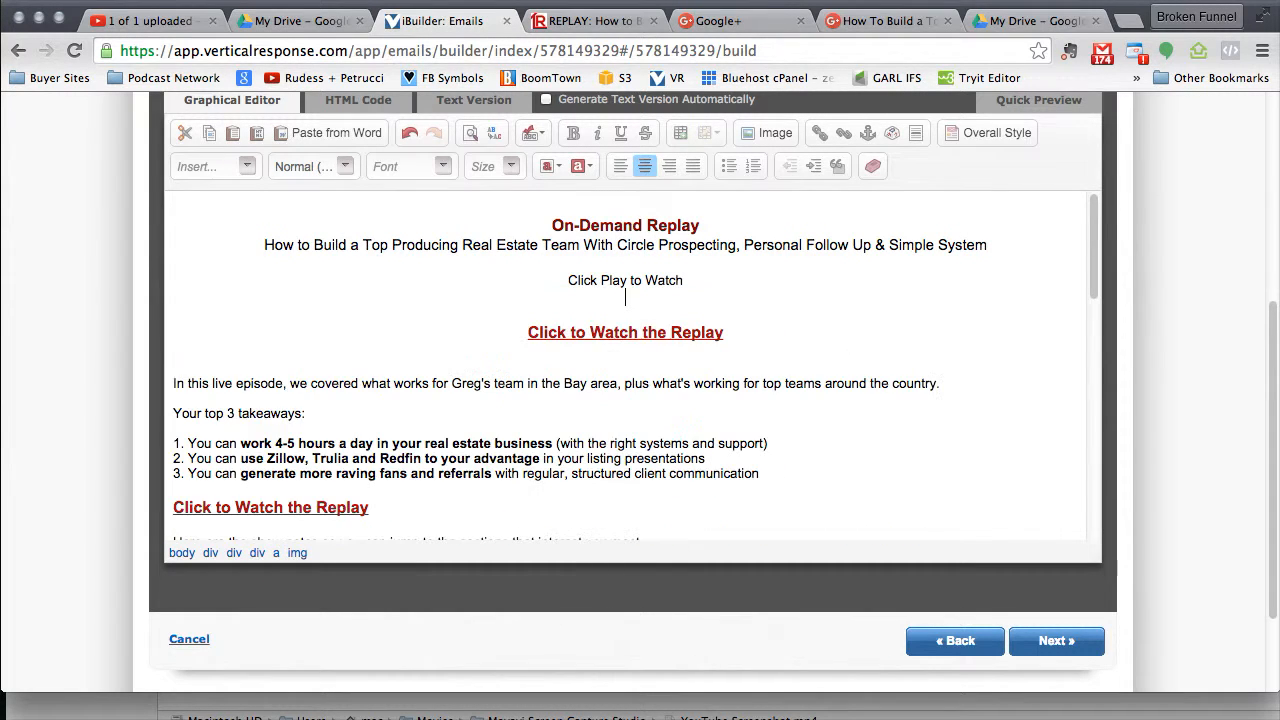
{"action": "left_click", "coordinate": [766, 132]}
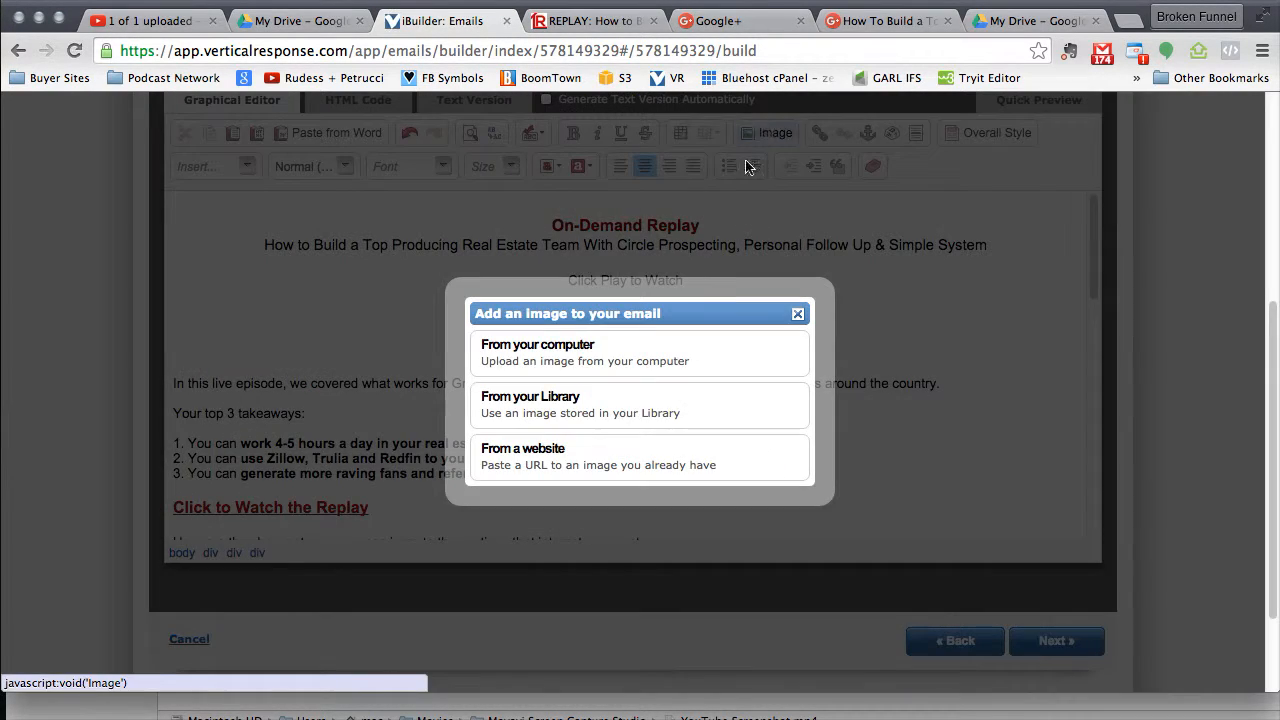
{"action": "left_click", "coordinate": [590, 348]}
{"action": "left_click", "coordinate": [492, 397]}
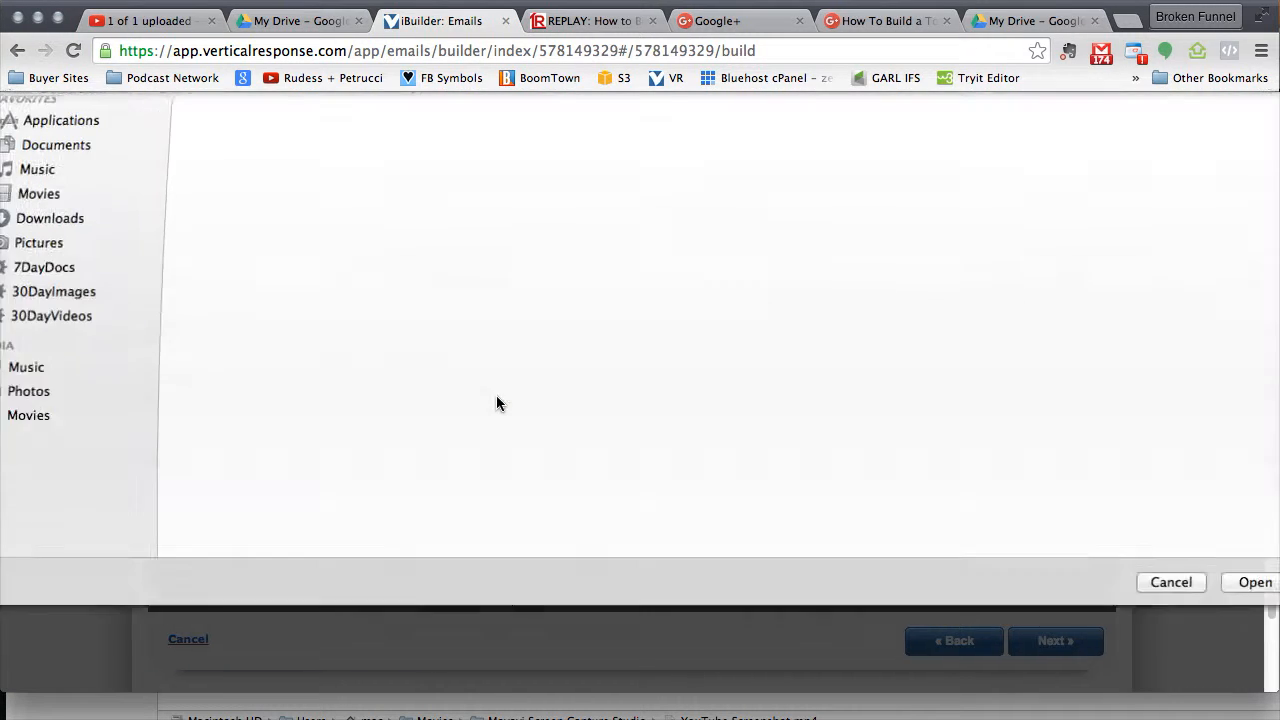
Search the 2. McDaniel RES folder in Documents for "episode 18" and choose Episode 18 Screenshot.jpg.
{"action": "left_click", "coordinate": [33, 194]}
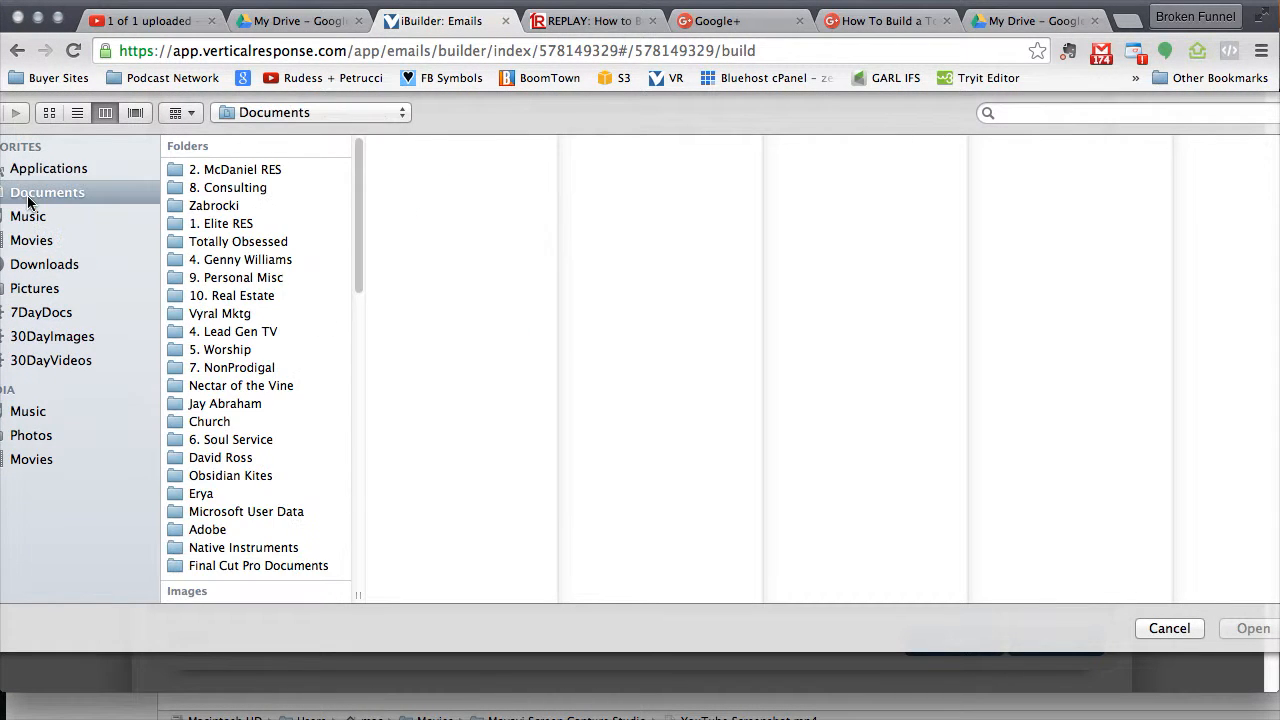
{"action": "left_click", "coordinate": [222, 172]}
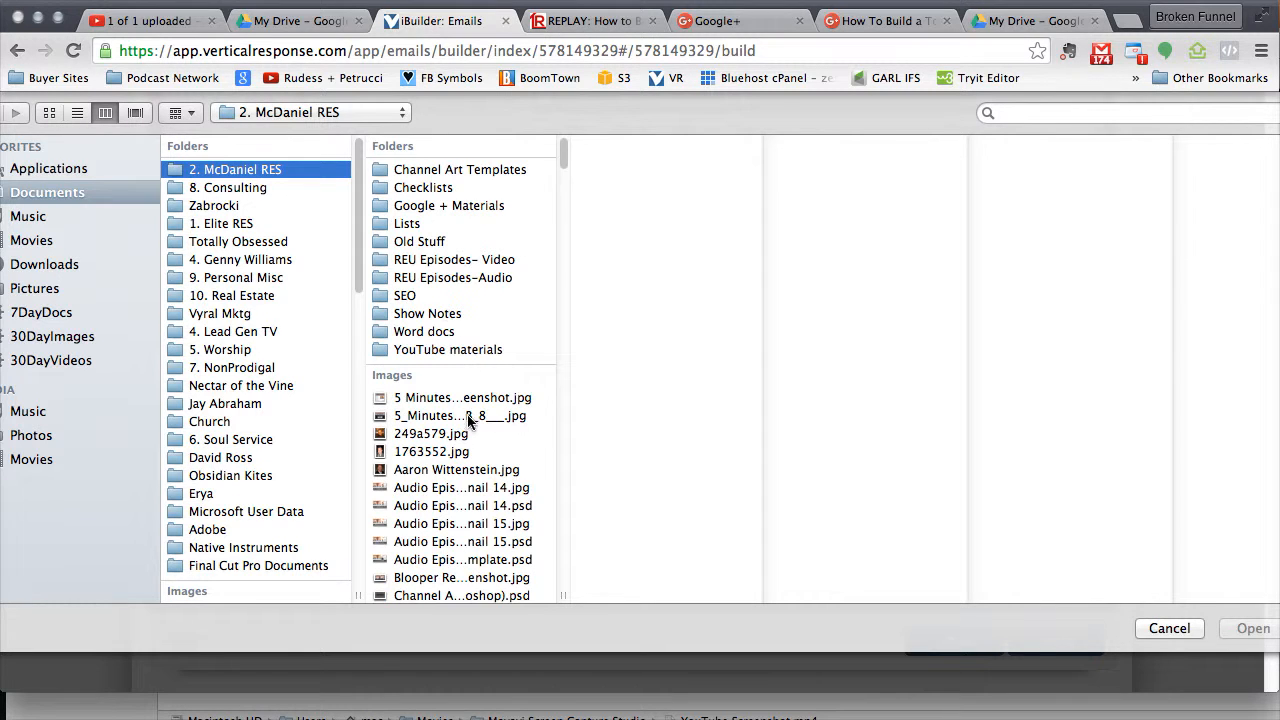
{"action": "left_click", "coordinate": [1077, 110]}
{"action": "type", "text": "episode 18"}
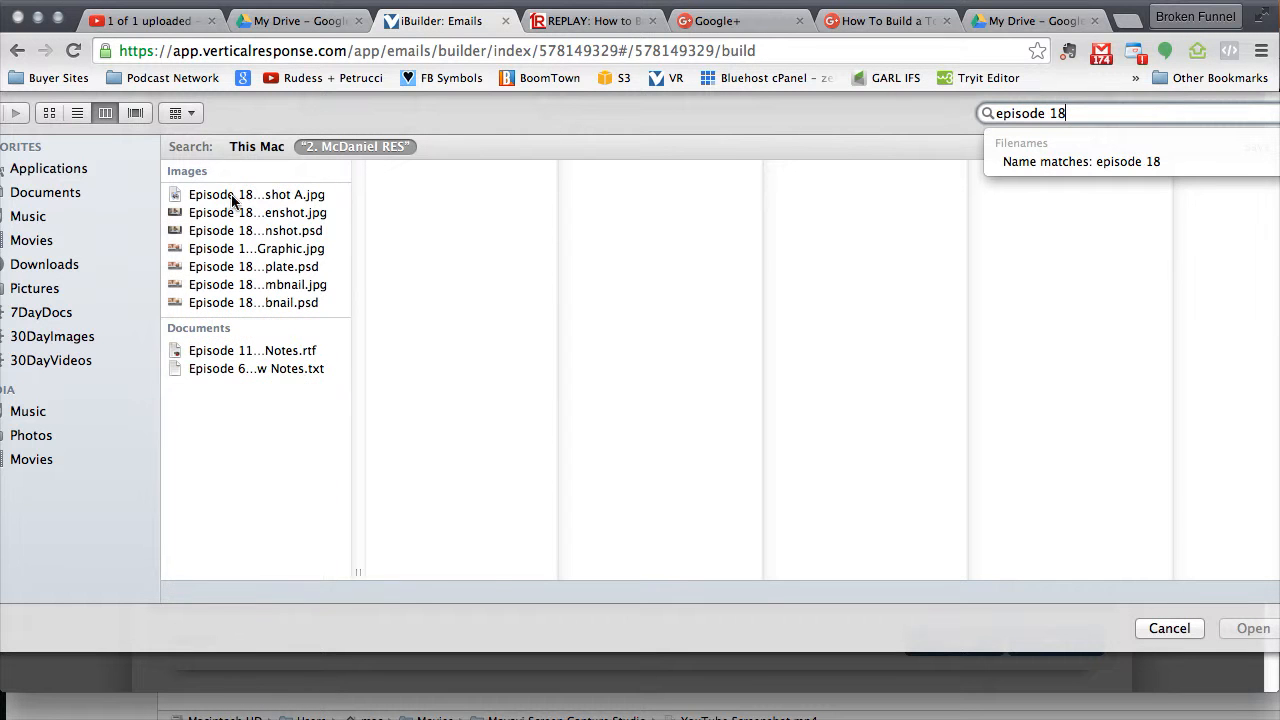
{"action": "left_click", "coordinate": [238, 212]}
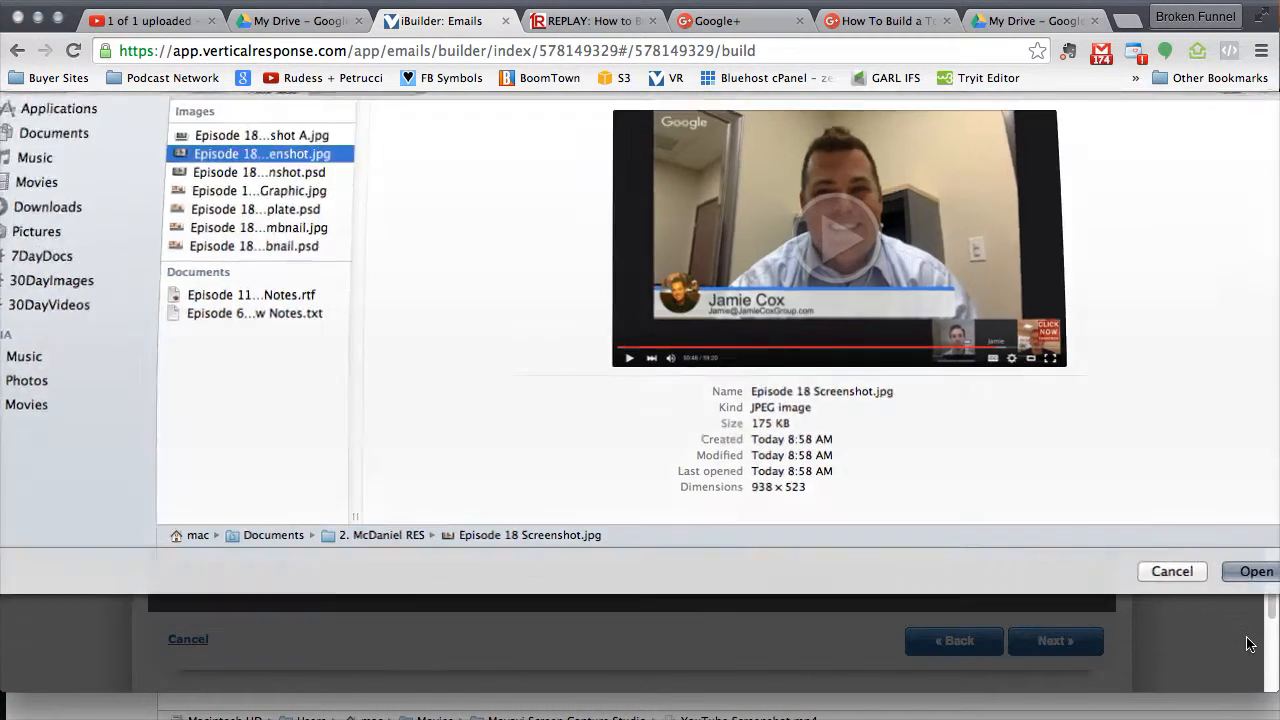
{"action": "left_click", "coordinate": [1252, 630]}
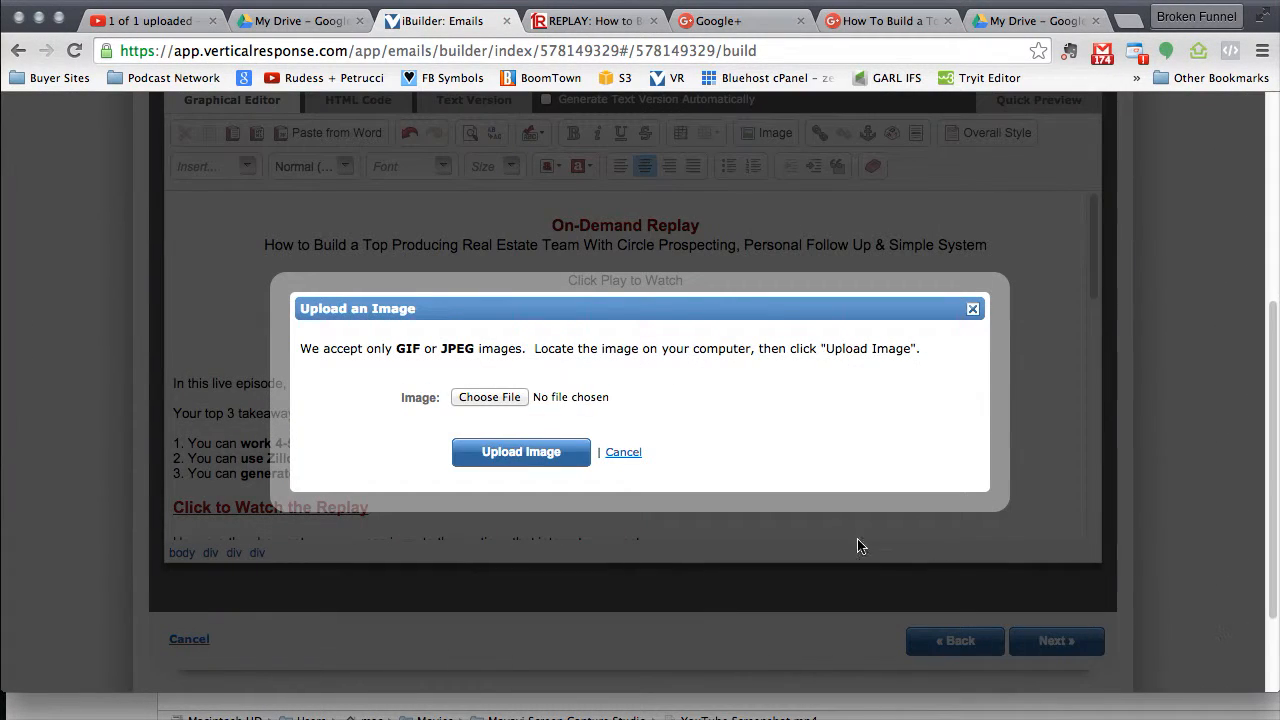
Upload the chosen screenshot, resize it to Medium 300x167 px, and save it into the email.
{"action": "left_click", "coordinate": [537, 458]}
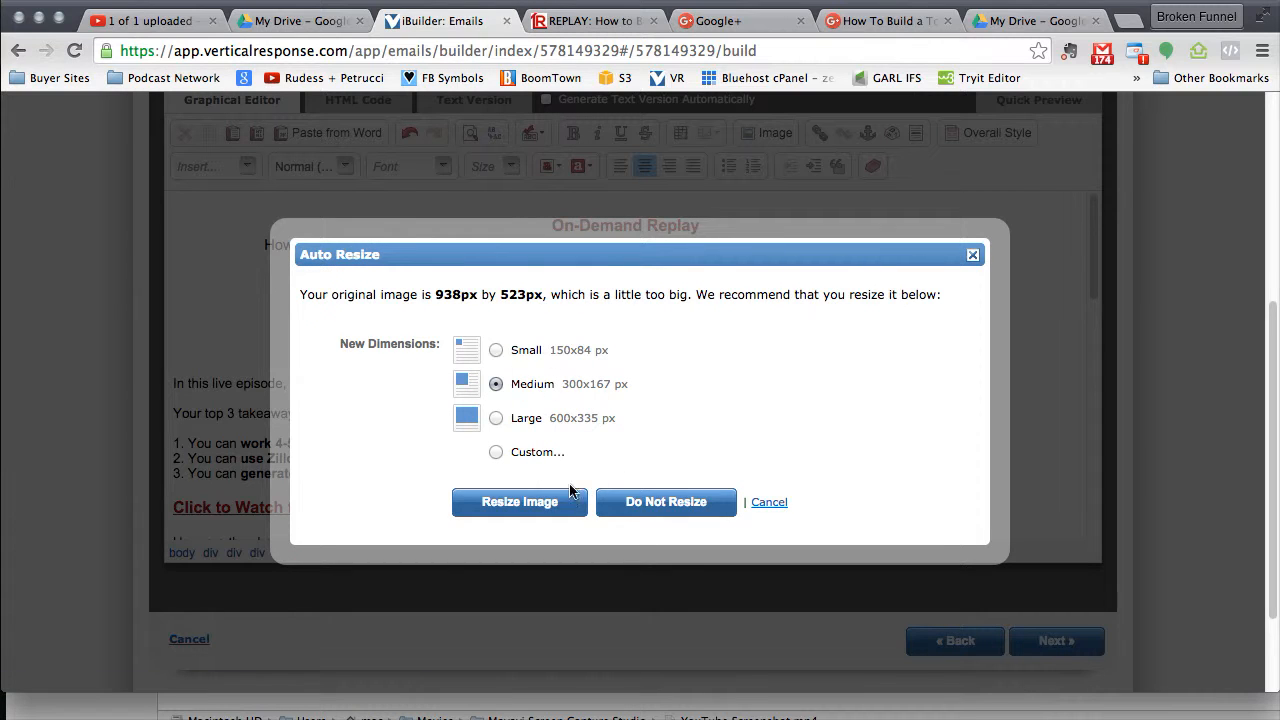
{"action": "left_click", "coordinate": [521, 512]}
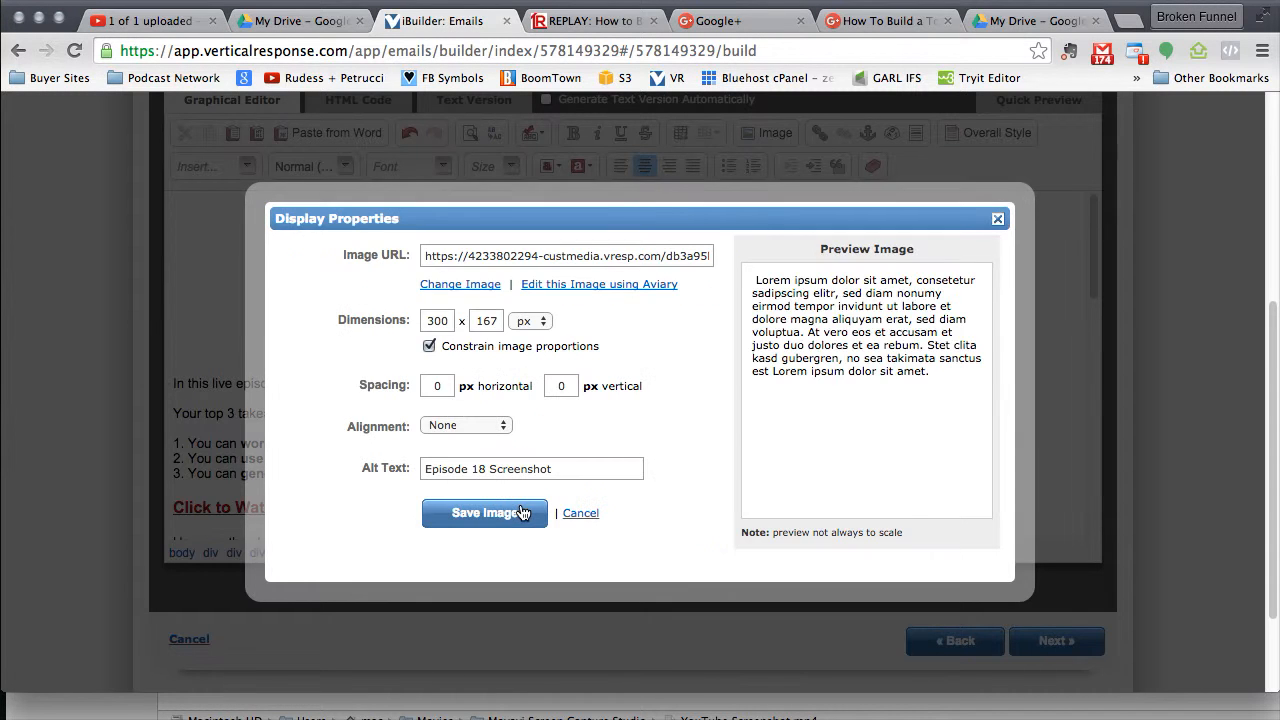
{"action": "left_click", "coordinate": [492, 514]}
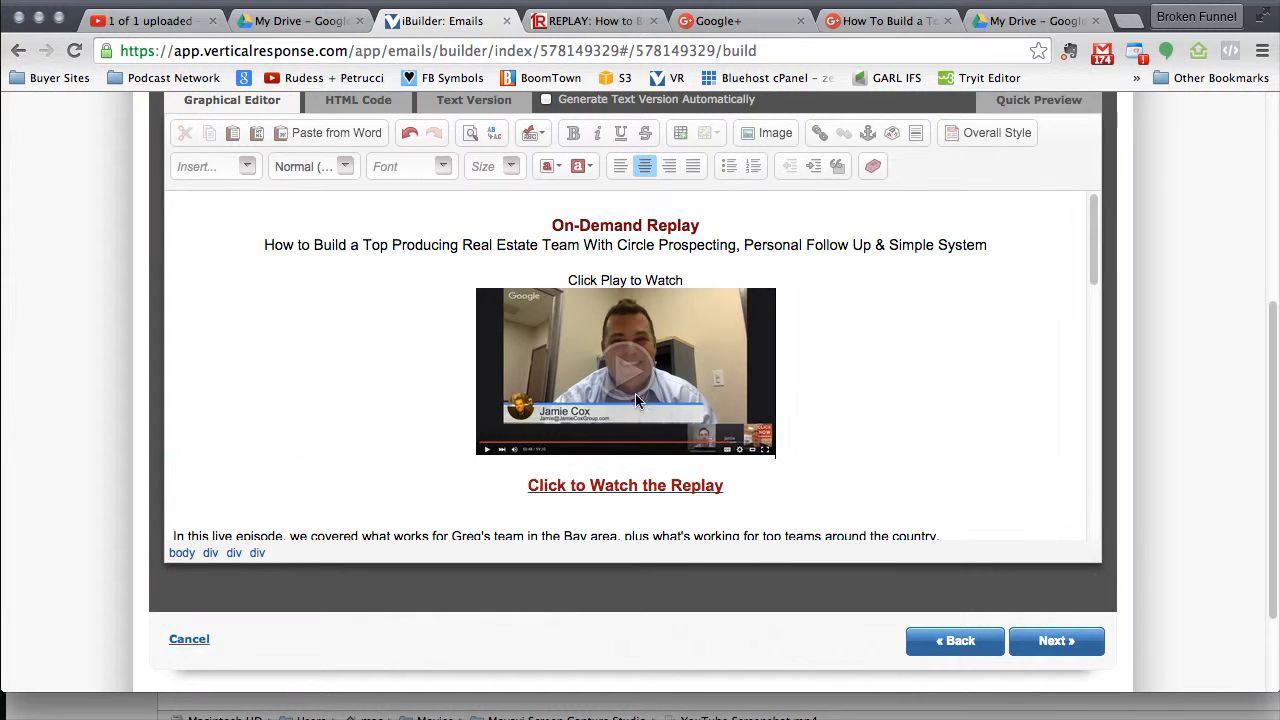
{"action": "scroll", "coordinate": [800, 398], "scroll_direction": "down", "scroll_amount": 1}
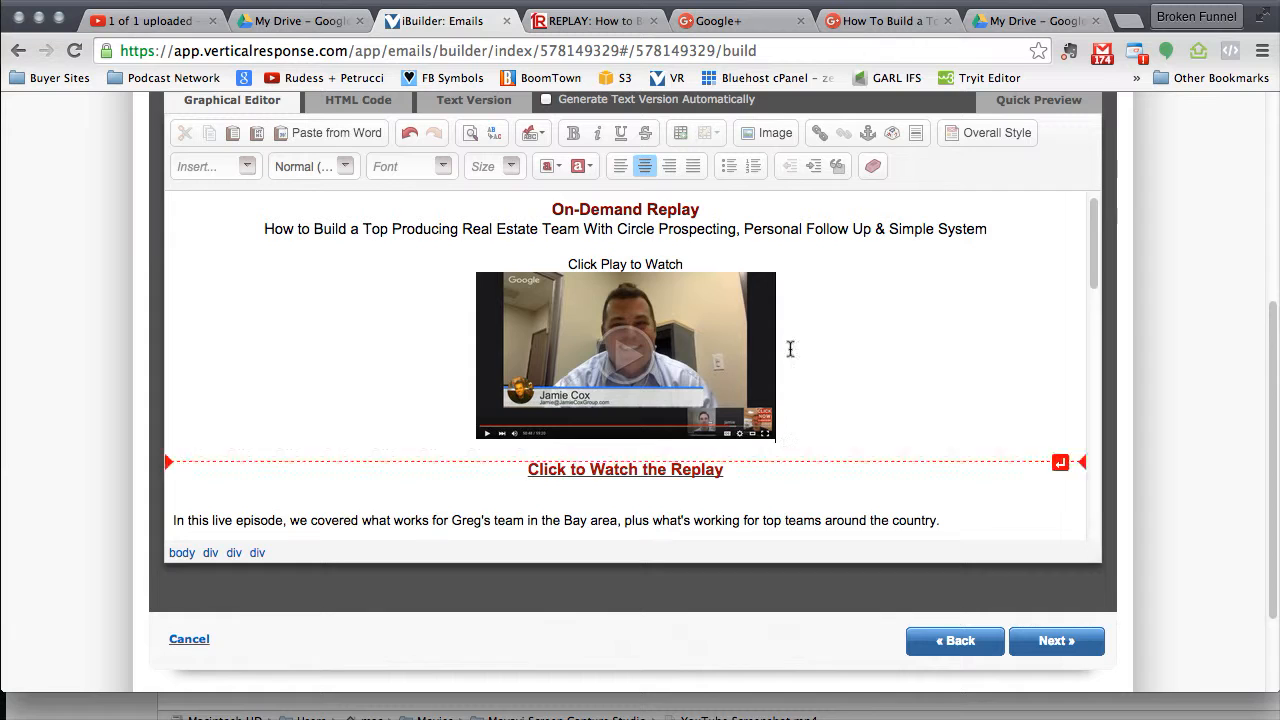
{"action": "scroll", "coordinate": [800, 370], "scroll_direction": "up", "scroll_amount": 3}
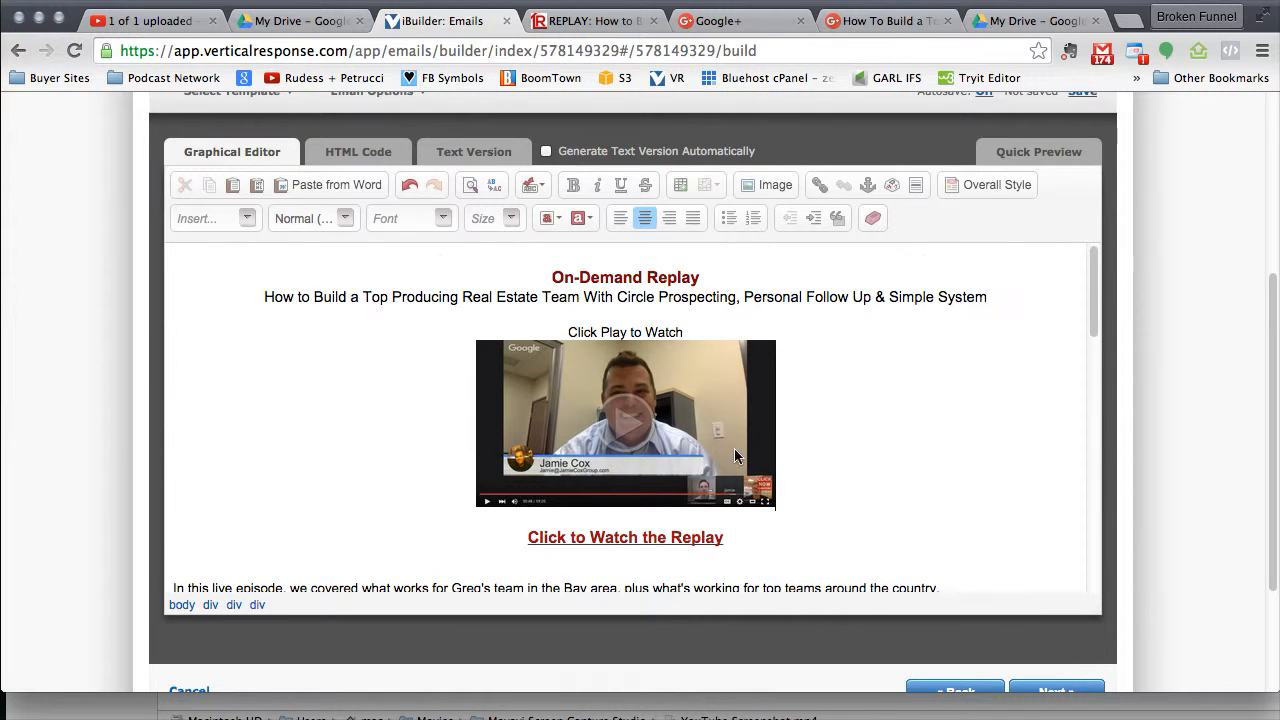
Set both "Click to Watch the Replay" links, below the screenshot and below the takeaways, to 10pt.
{"action": "scroll", "coordinate": [737, 452], "scroll_direction": "down", "scroll_amount": 4}
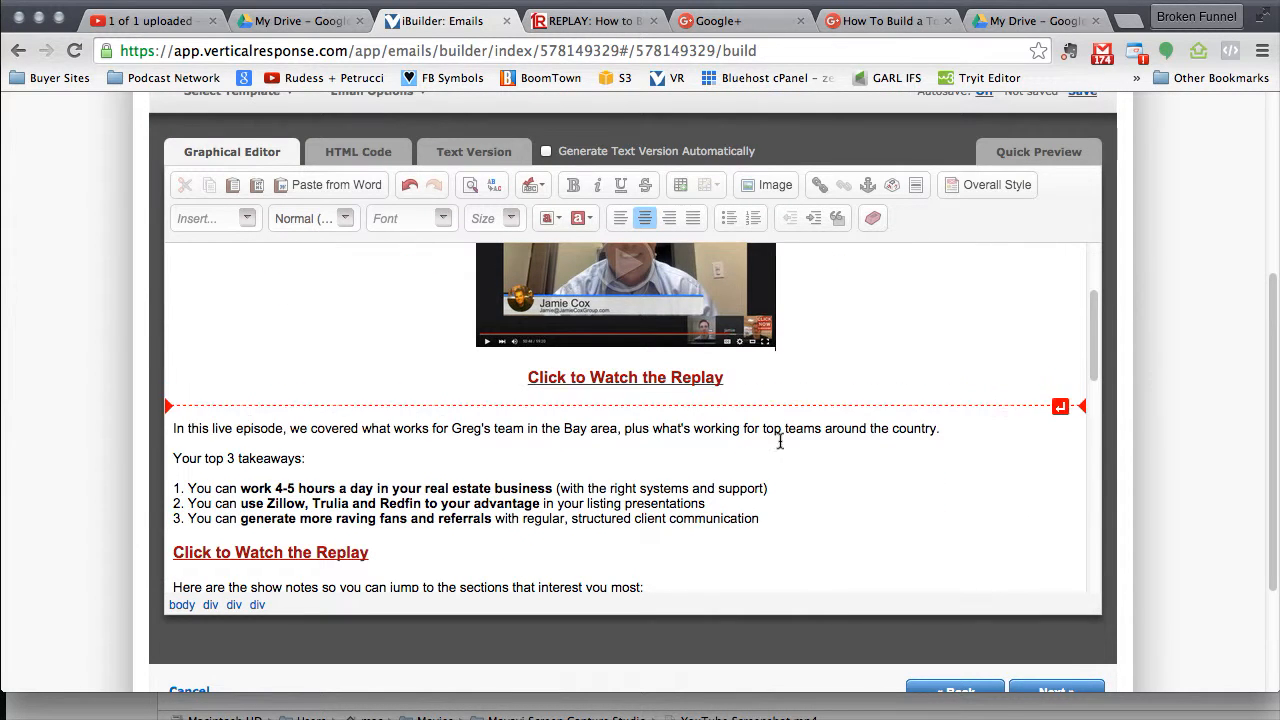
{"action": "scroll", "coordinate": [740, 392], "scroll_direction": "down", "scroll_amount": 2}
{"action": "left_click_drag", "start_coordinate": [728, 348], "coordinate": [520, 345]}
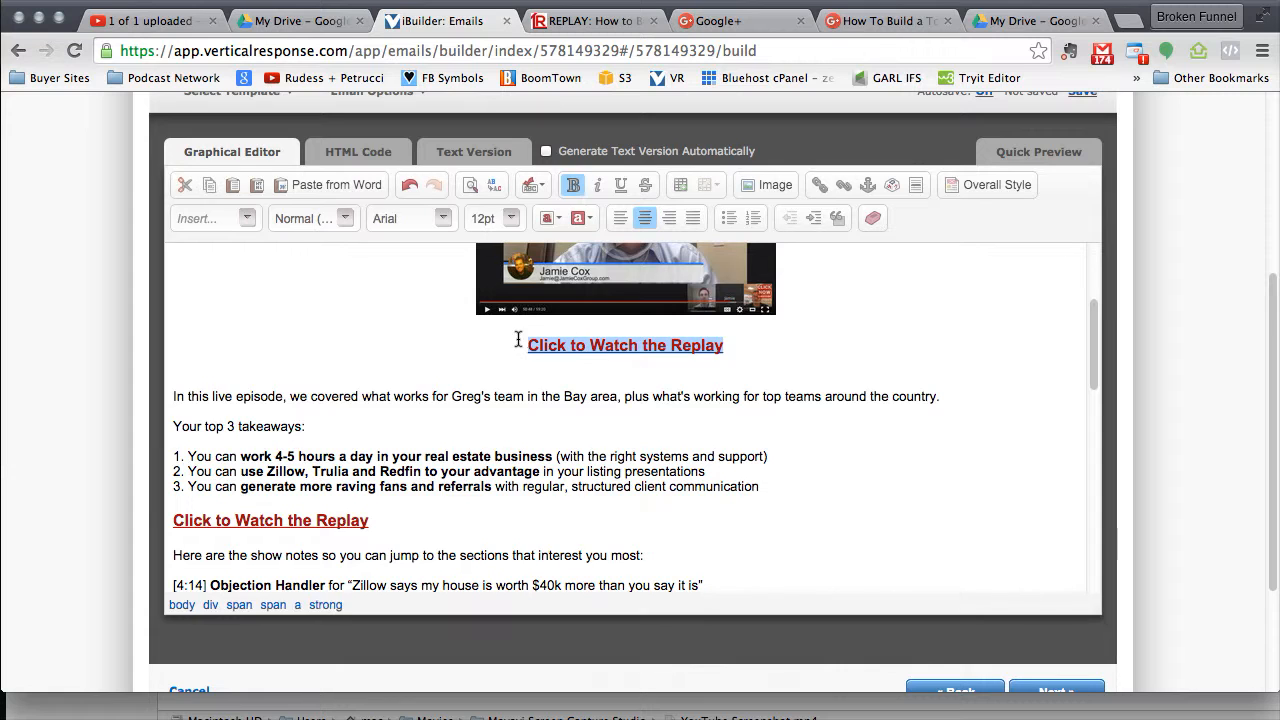
{"action": "left_click", "coordinate": [511, 218]}
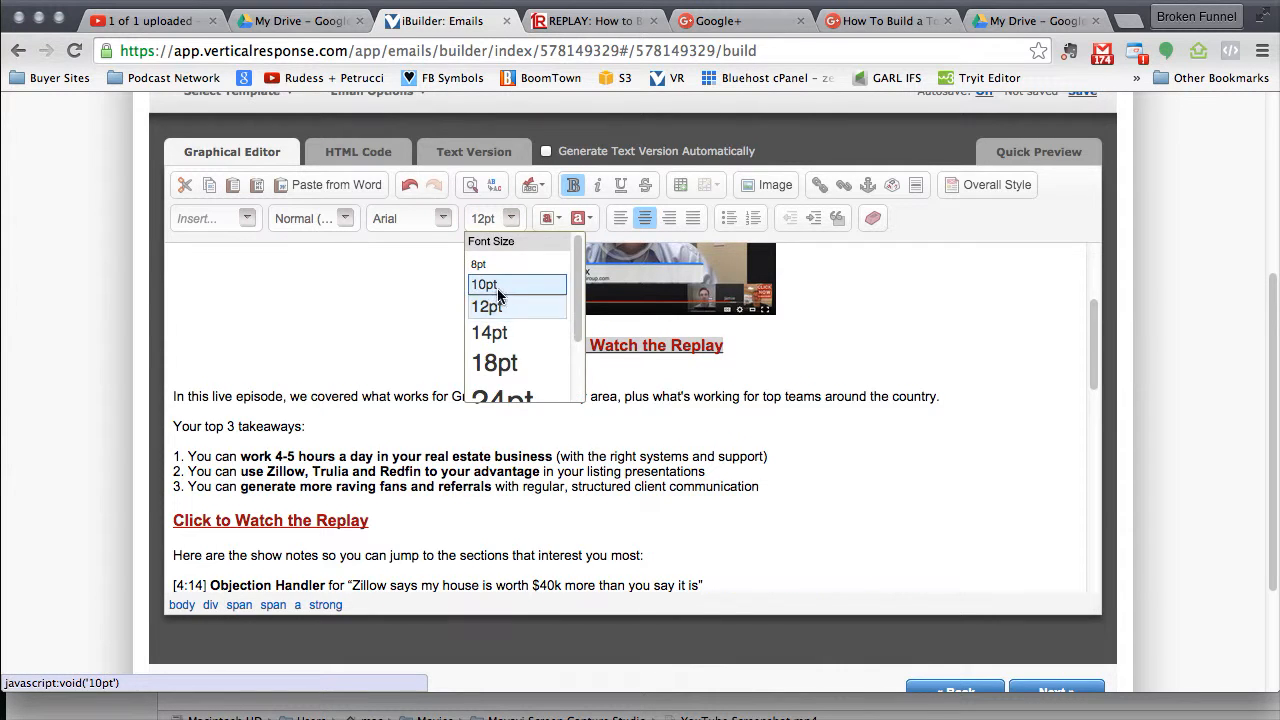
{"action": "left_click", "coordinate": [484, 284]}
{"action": "left_click_drag", "start_coordinate": [370, 510], "coordinate": [157, 508]}
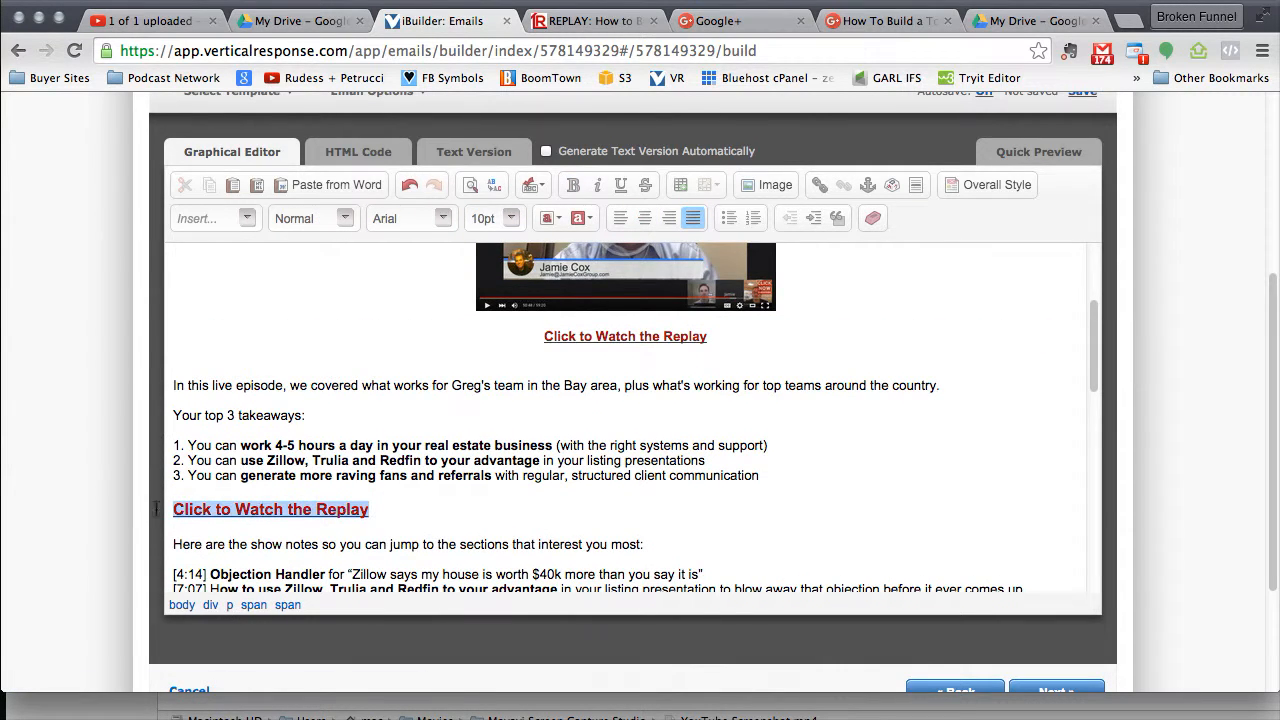
{"action": "left_click", "coordinate": [488, 218]}
{"action": "left_click", "coordinate": [492, 286]}
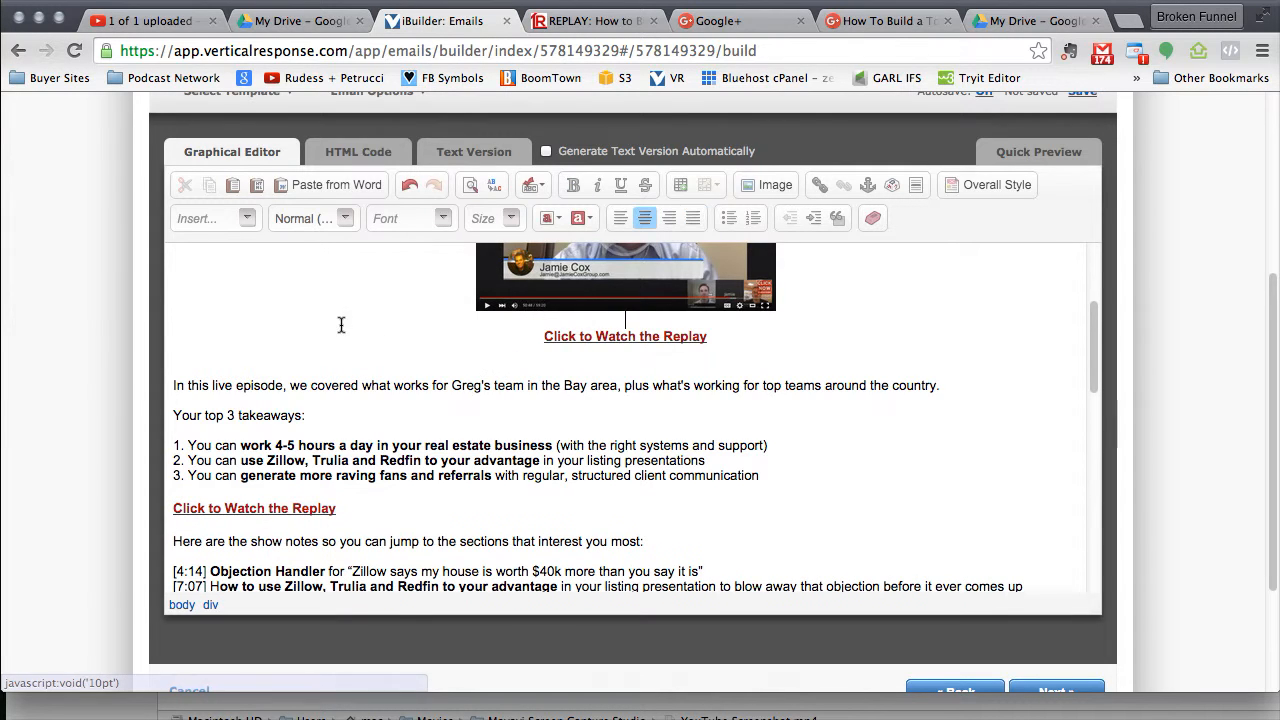
Compare the email's old intro, takeaways and timestamped notes with the matching sections of the Episode 18 Show Notes document in Google Docs.
{"action": "scroll", "coordinate": [287, 606], "scroll_direction": "down", "scroll_amount": 3}
{"action": "left_click", "coordinate": [496, 326]}
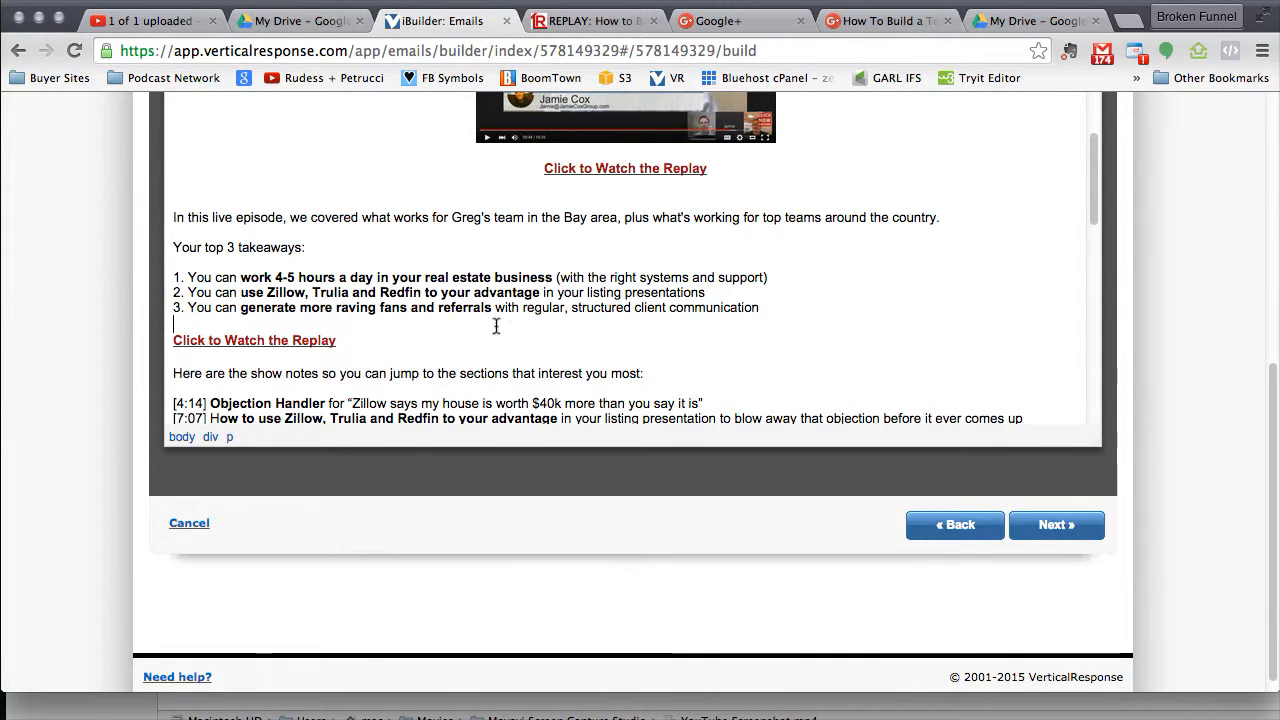
{"action": "left_click_drag", "start_coordinate": [178, 217], "coordinate": [740, 323]}
{"action": "left_click", "coordinate": [449, 306]}
{"action": "scroll", "coordinate": [450, 320], "scroll_direction": "down", "scroll_amount": 5}
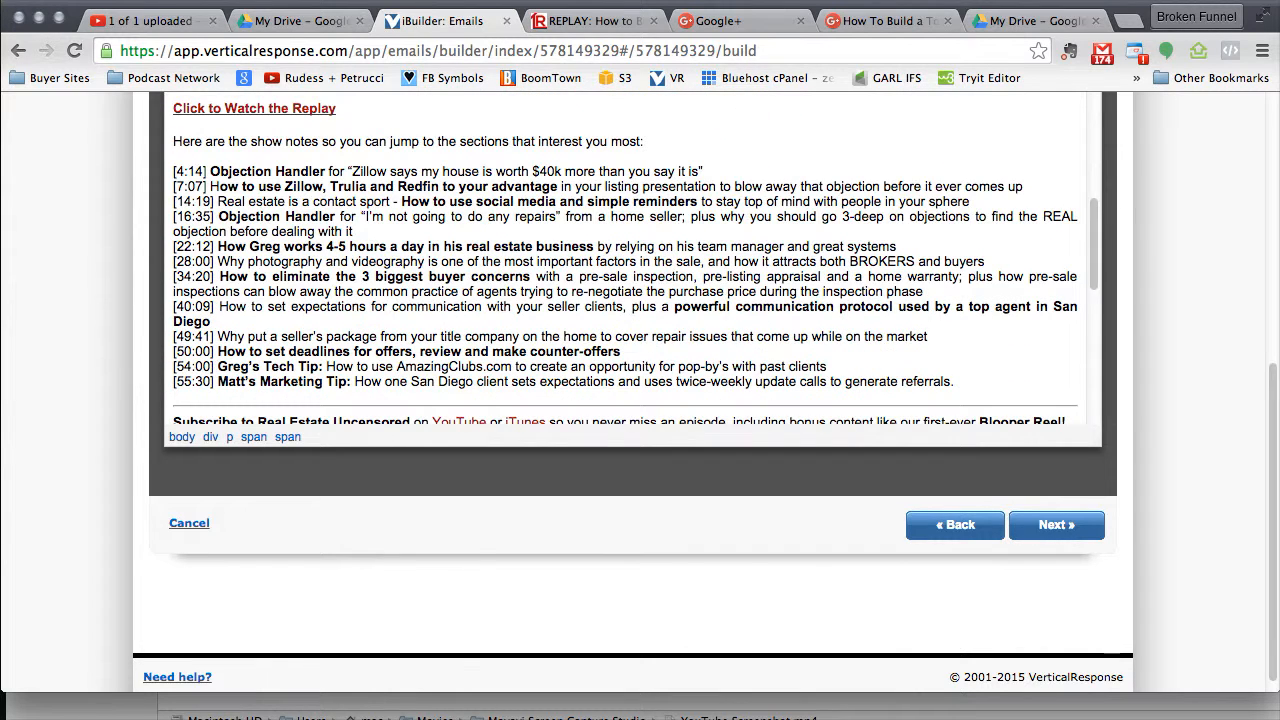
{"action": "left_click", "coordinate": [752, 0]}
{"action": "scroll", "coordinate": [741, 465], "scroll_direction": "down", "scroll_amount": 10}
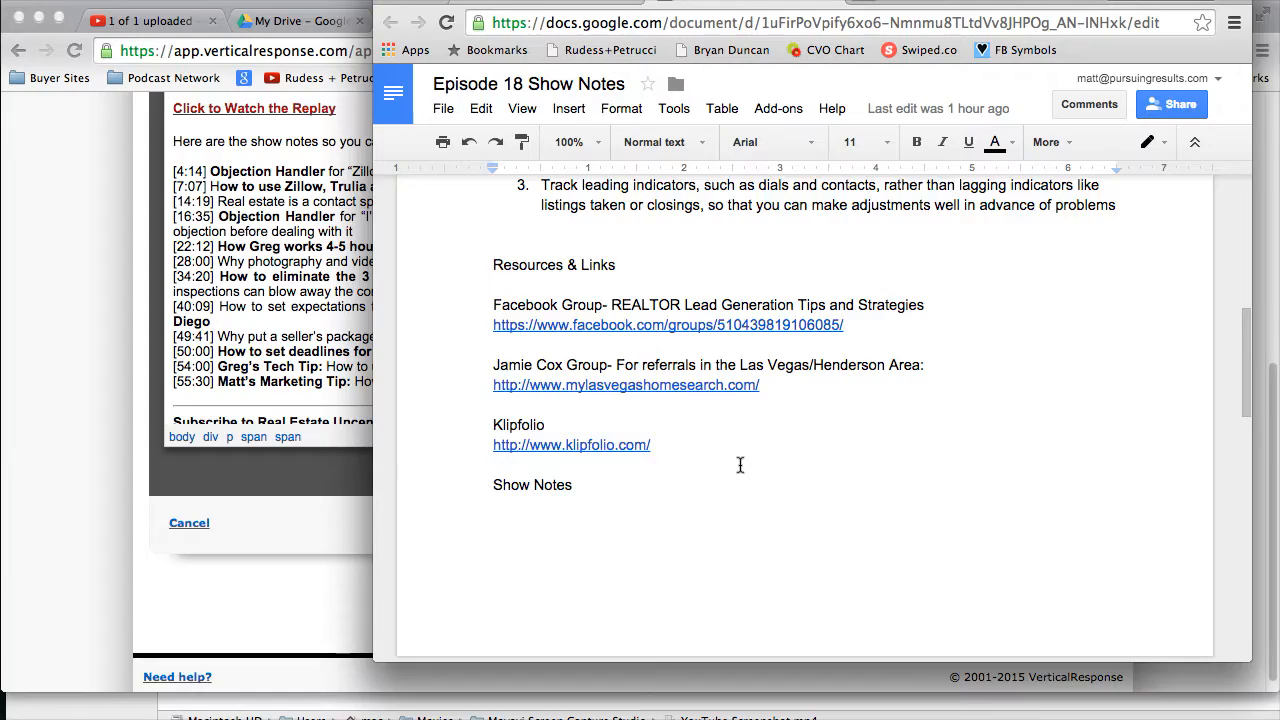
{"action": "scroll", "coordinate": [741, 465], "scroll_direction": "down", "scroll_amount": 10}
{"action": "scroll", "coordinate": [799, 455], "scroll_direction": "up", "scroll_amount": 10}
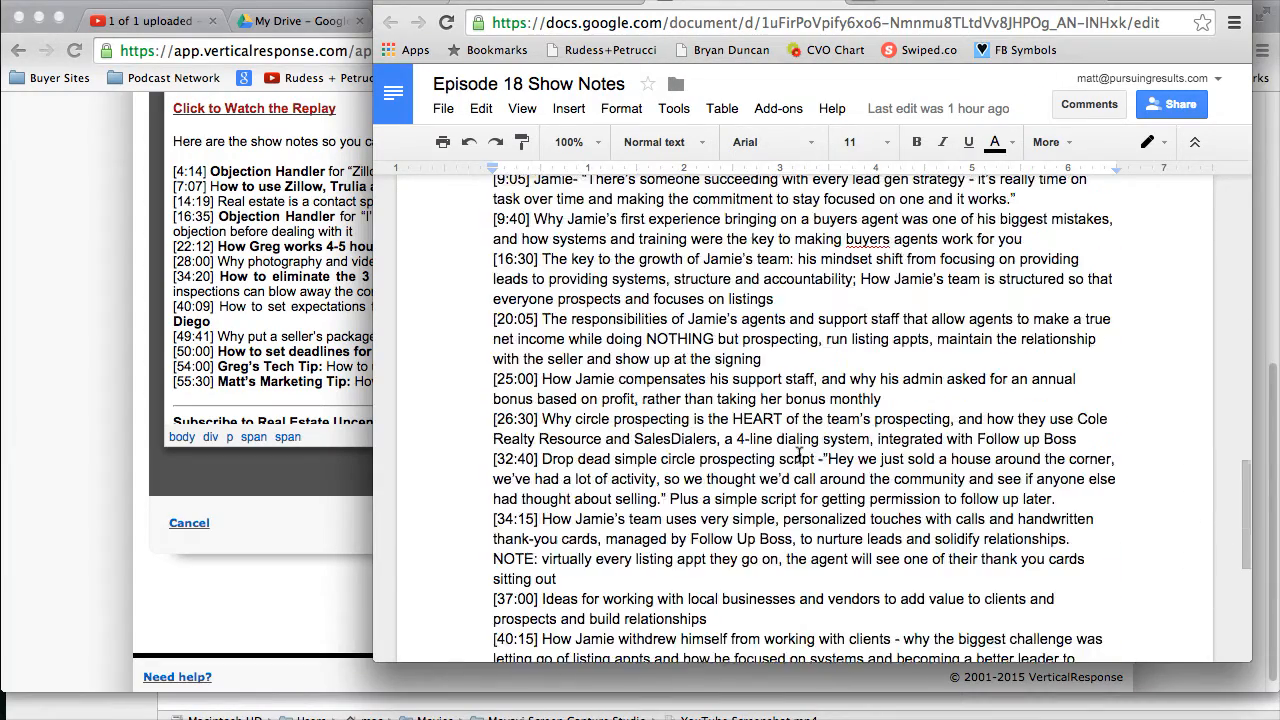
{"action": "scroll", "coordinate": [799, 455], "scroll_direction": "up", "scroll_amount": 2}
{"action": "scroll", "coordinate": [1062, 308], "scroll_direction": "up", "scroll_amount": 3}
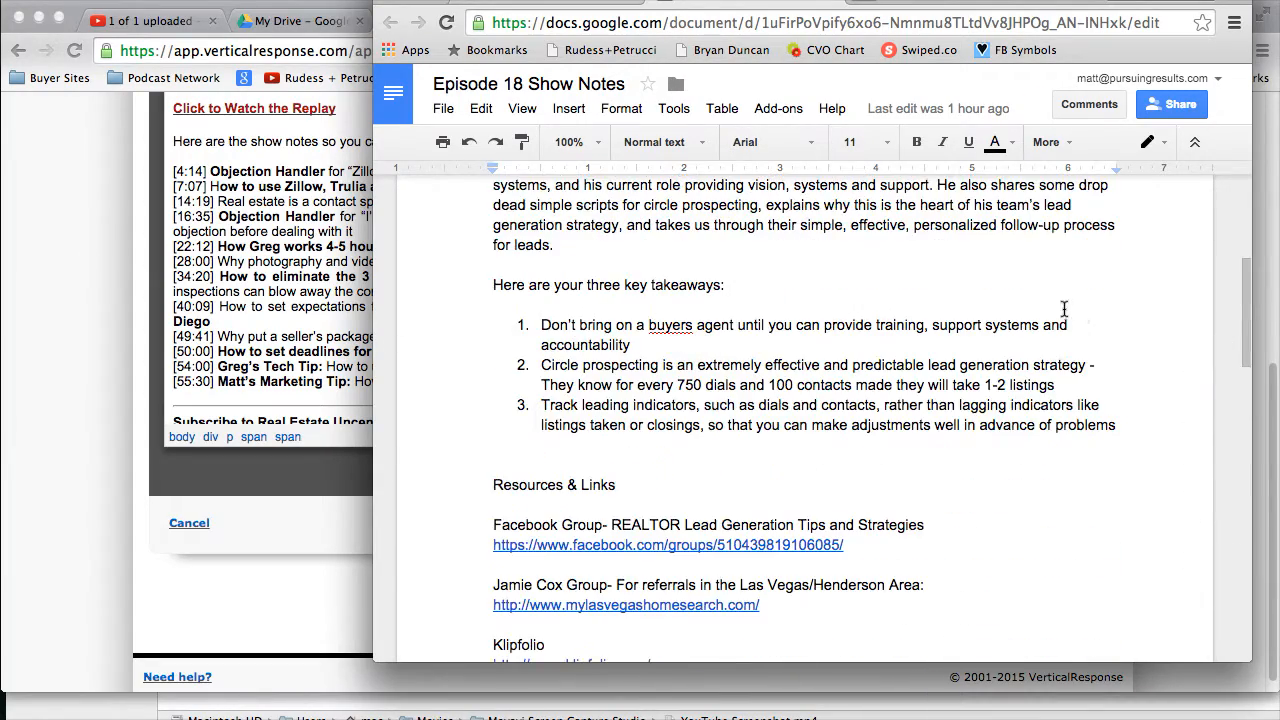
{"action": "scroll", "coordinate": [1051, 356], "scroll_direction": "up", "scroll_amount": 4}
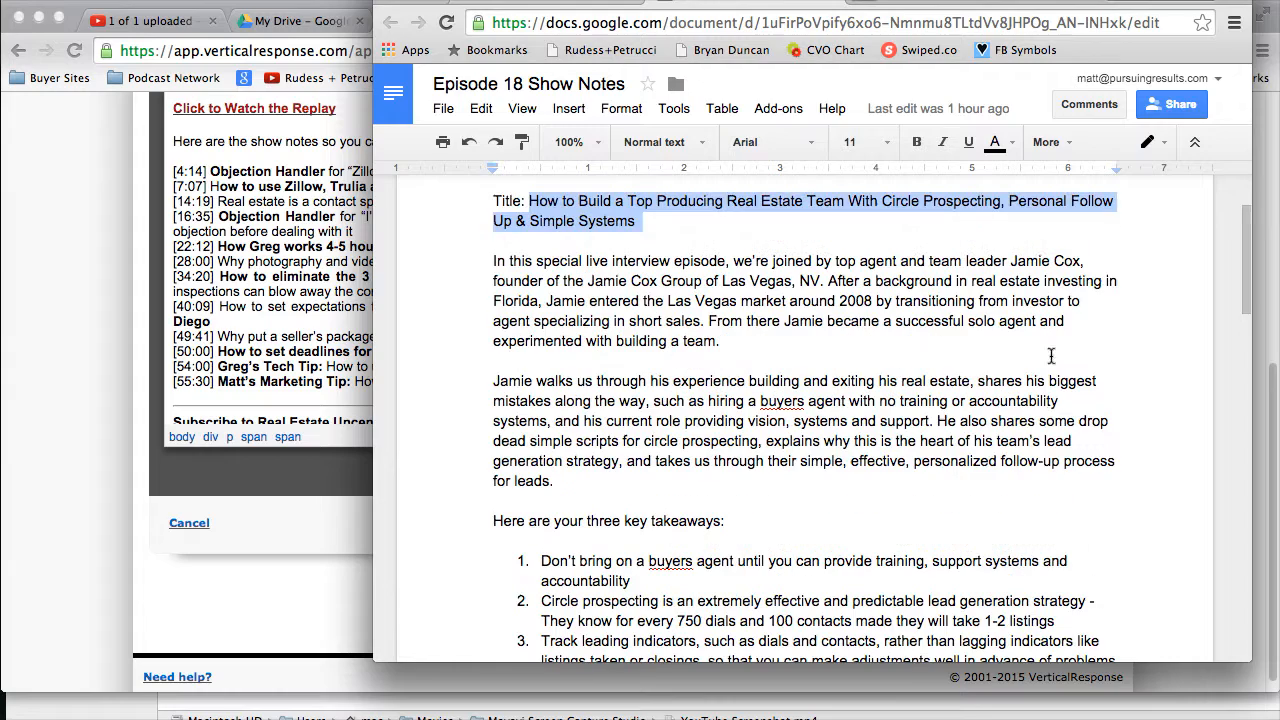
Switch back to the VerticalResponse email and delete the old "Here are the show notes" line and its timestamped list, [4:14] through [55:30].
{"action": "left_click", "coordinate": [141, 245]}
{"action": "scroll", "coordinate": [271, 412], "scroll_direction": "up", "scroll_amount": 1}
{"action": "scroll", "coordinate": [371, 374], "scroll_direction": "up", "scroll_amount": 2}
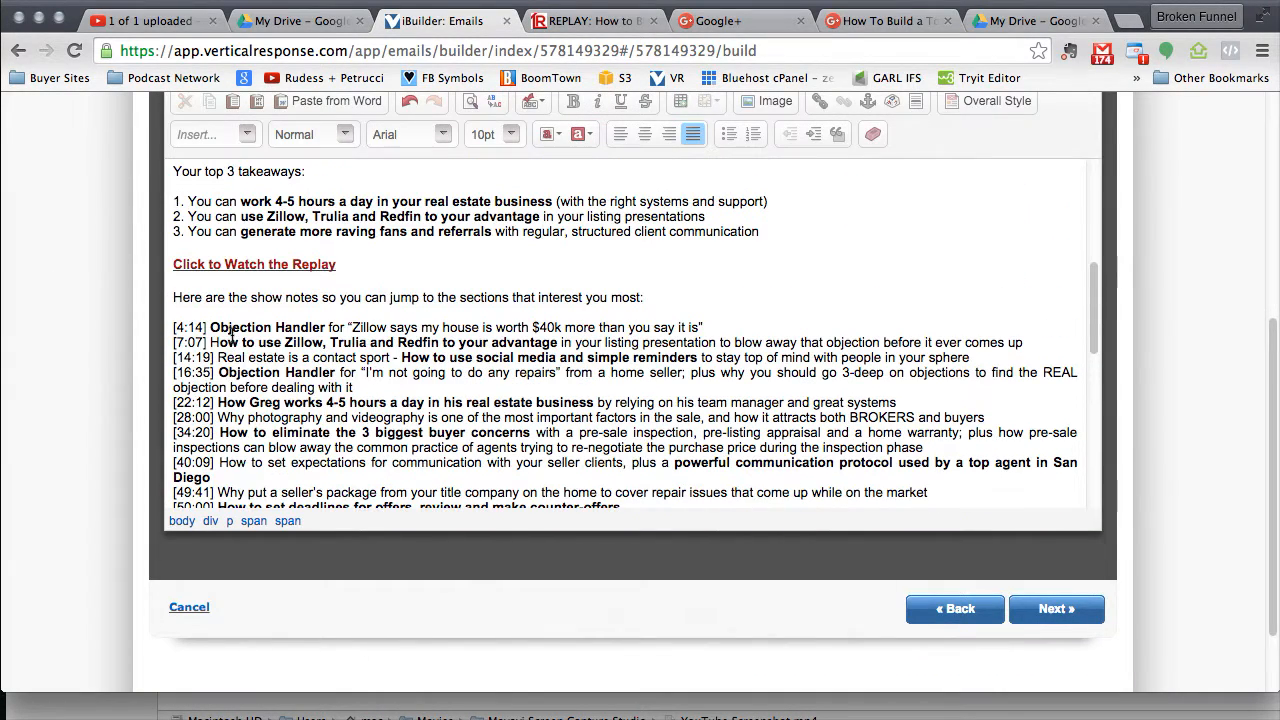
{"action": "left_click_drag", "start_coordinate": [174, 297], "coordinate": [300, 349]}
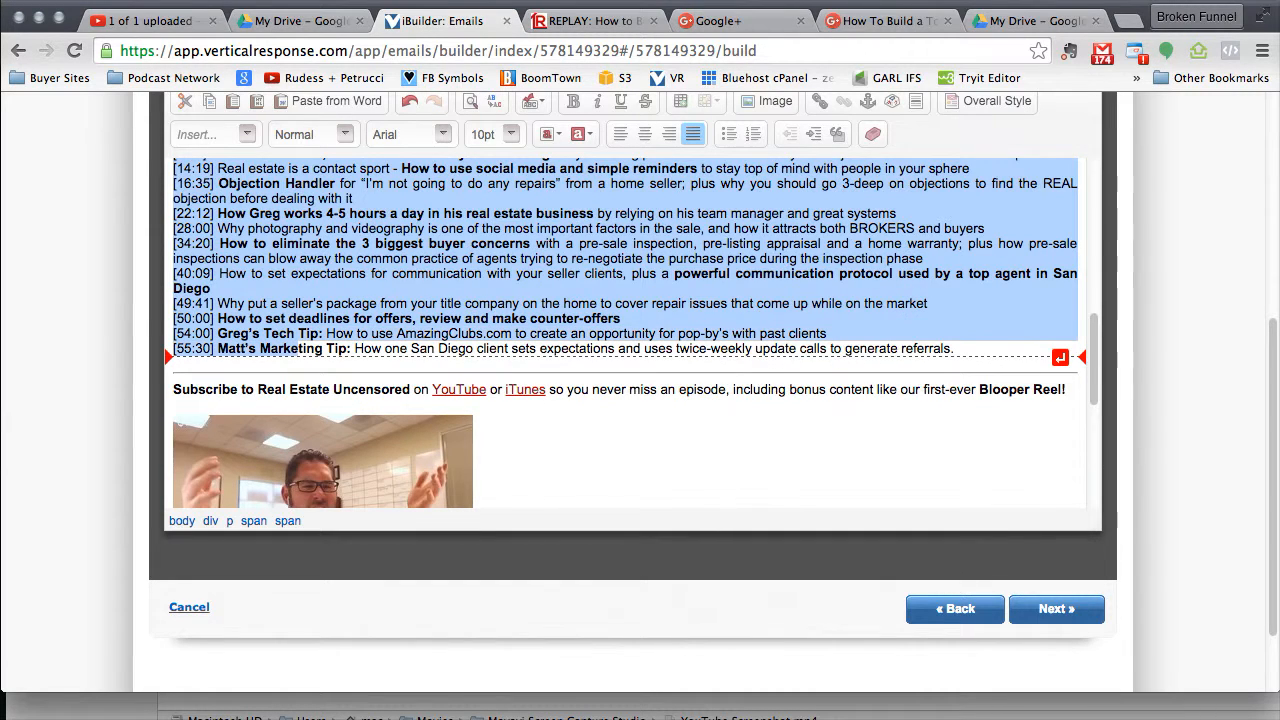
{"action": "left_click", "coordinate": [968, 352], "text": "shift"}
{"action": "key", "text": "BackSpace"}
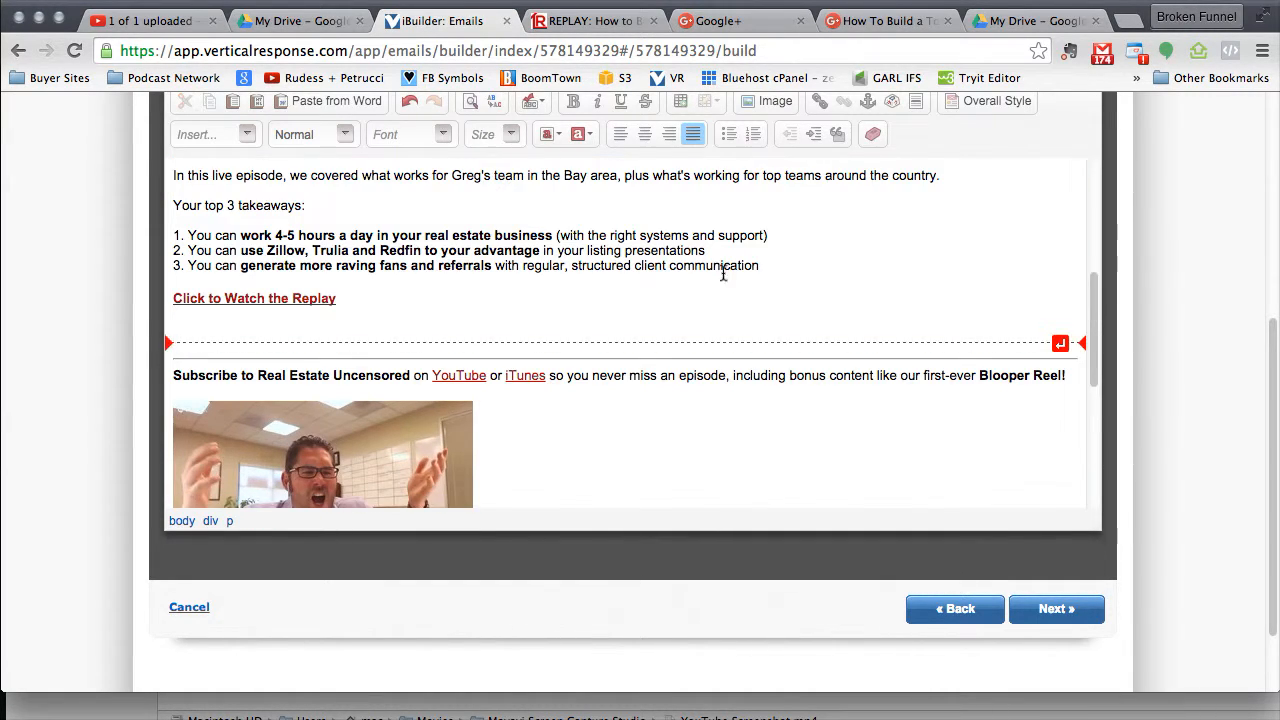
Delete the old intro sentence and top 3 takeaways between the two "Click to Watch the Replay" links.
{"action": "scroll", "coordinate": [600, 320], "scroll_direction": "up", "scroll_amount": 2}
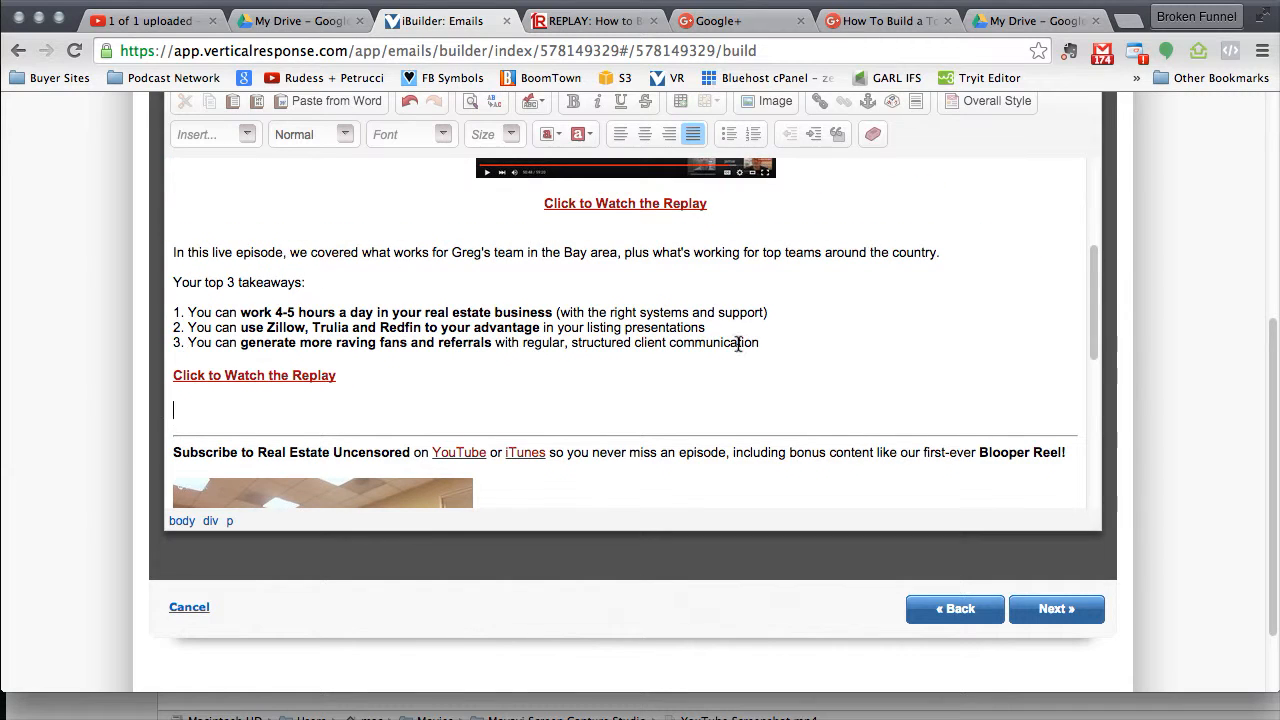
{"action": "left_click_drag", "start_coordinate": [760, 342], "coordinate": [170, 254]}
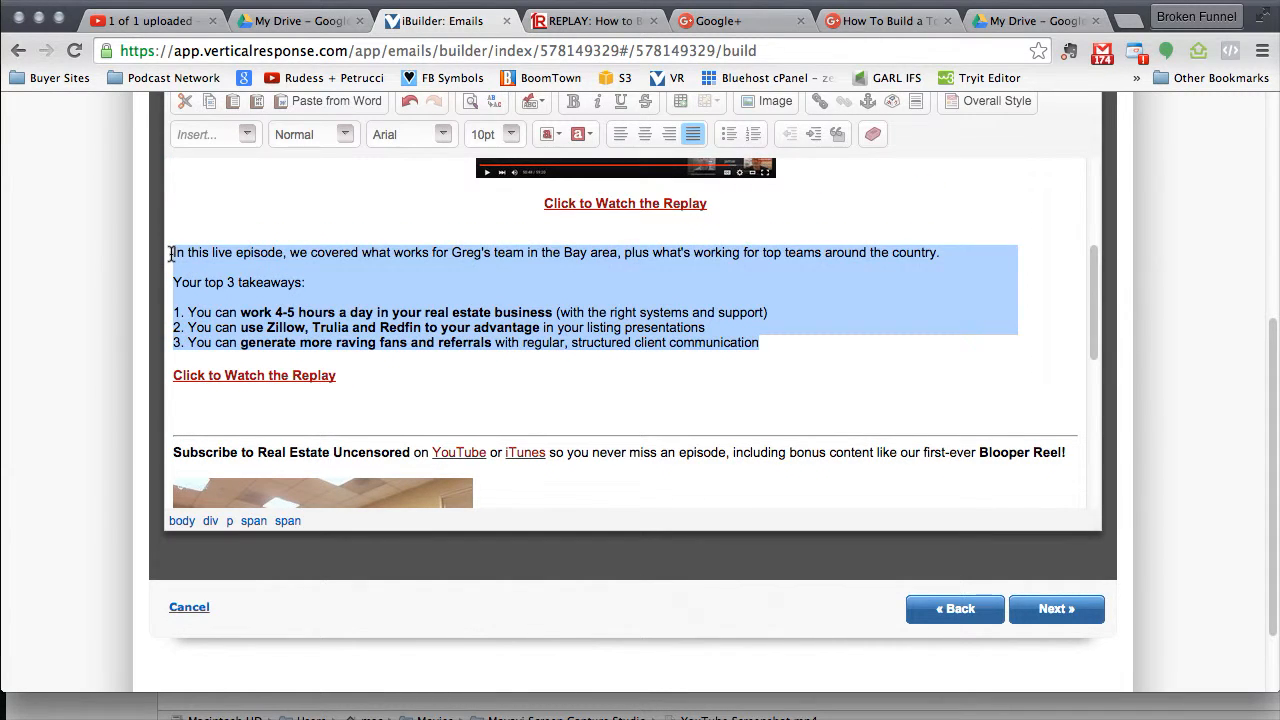
{"action": "key", "text": "BackSpace"}
Switch to the Episode 18 Show Notes document and copy the text from "In this special live interview episode" through the third key takeaway.
{"action": "left_click", "coordinate": [686, 4]}
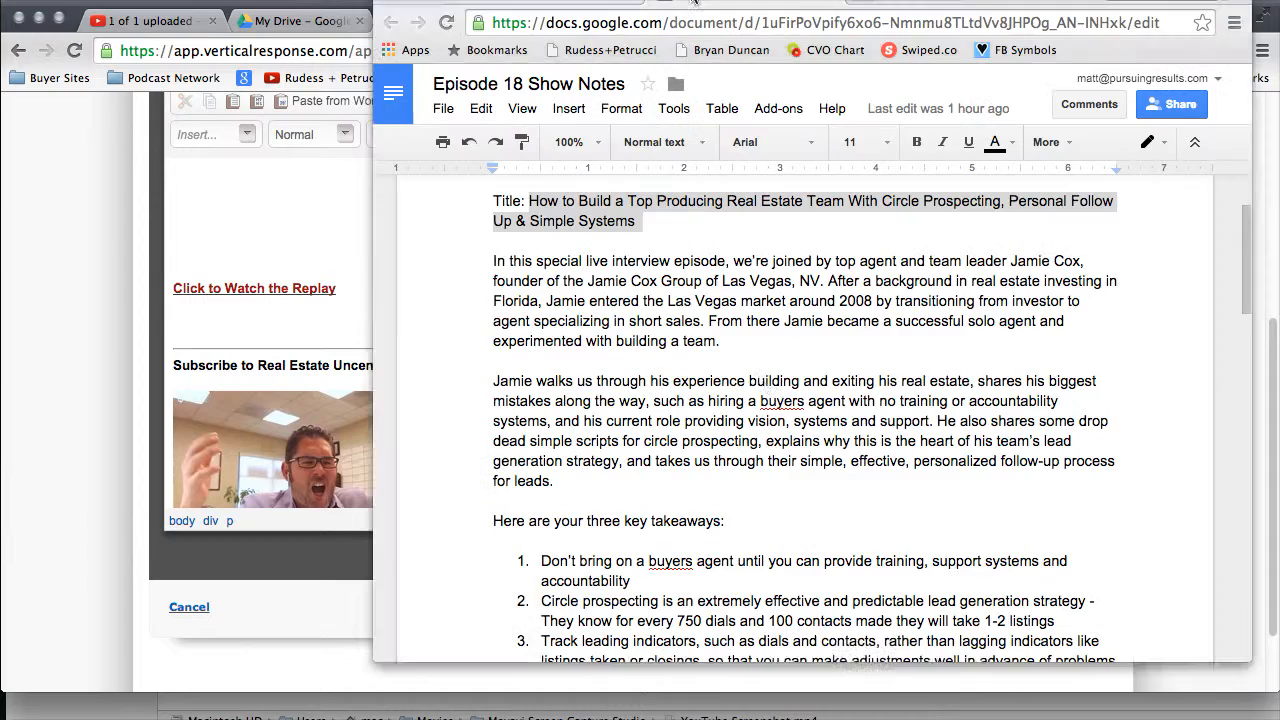
{"action": "left_click", "coordinate": [491, 370]}
{"action": "scroll", "coordinate": [490, 360], "scroll_direction": "down", "scroll_amount": 1}
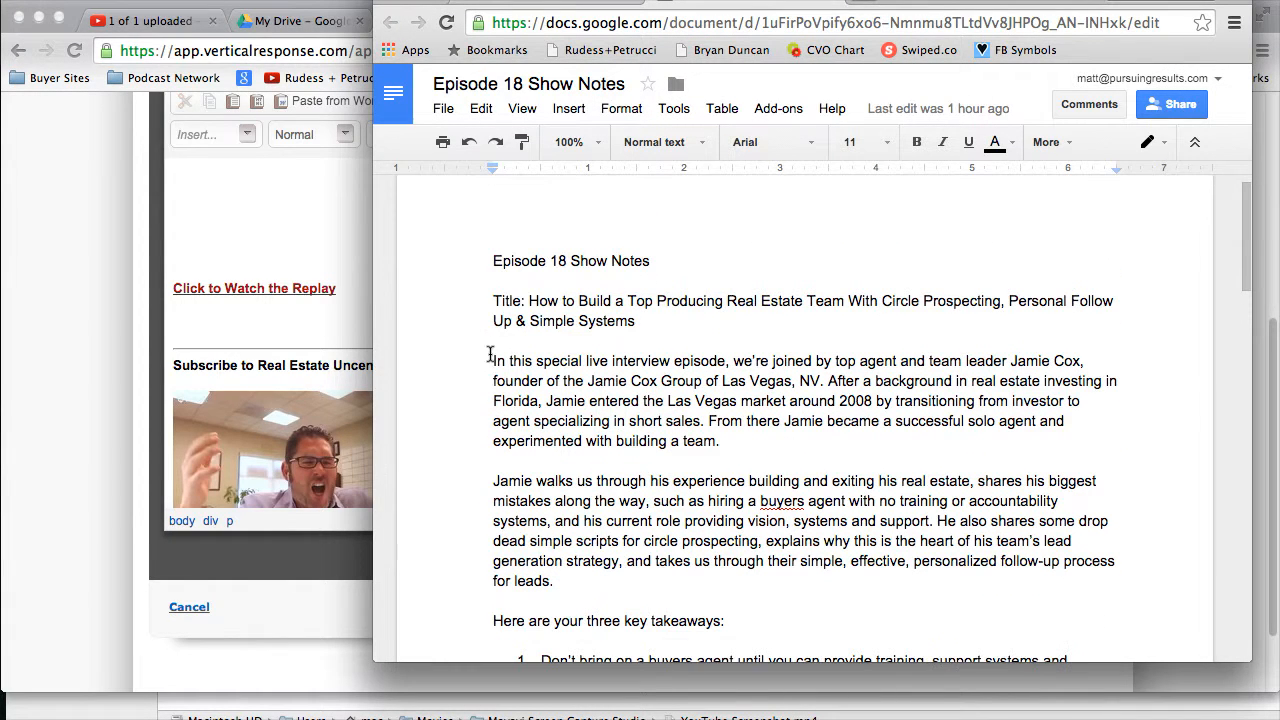
{"action": "left_click_drag", "start_coordinate": [491, 362], "coordinate": [545, 581]}
{"action": "key", "text": "super+c"}
{"action": "scroll", "coordinate": [610, 492], "scroll_direction": "down", "scroll_amount": 5}
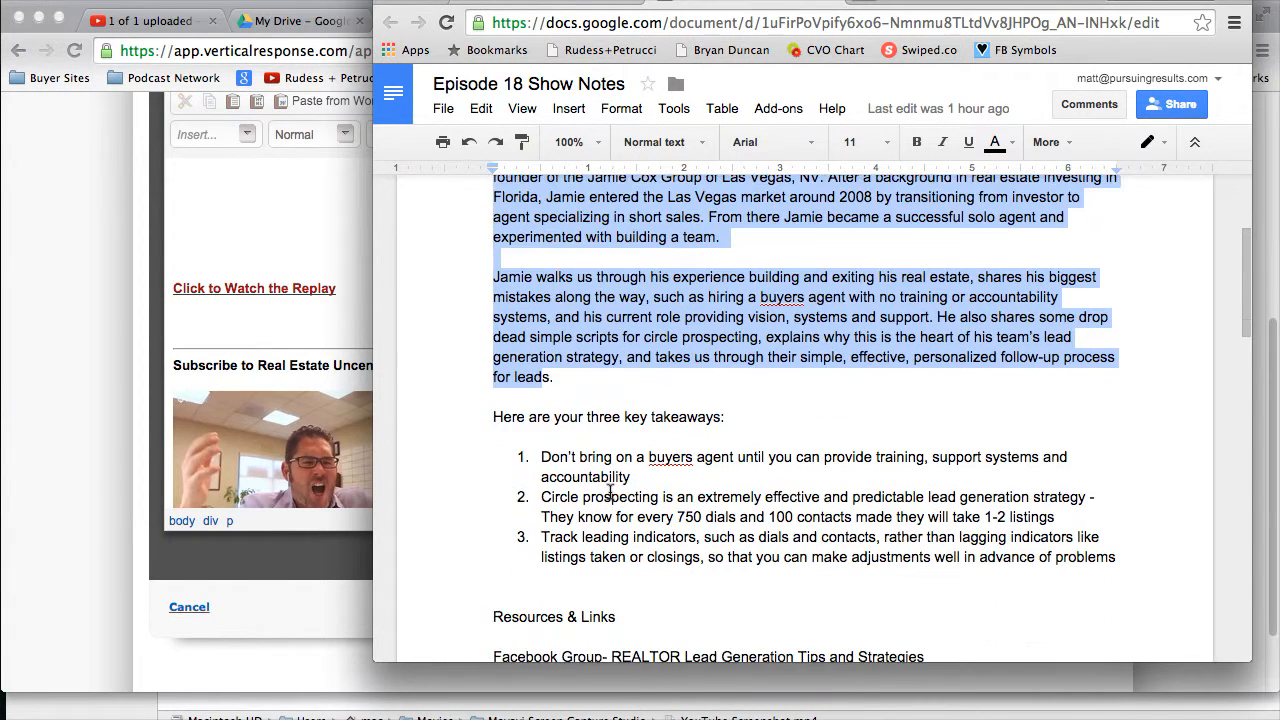
{"action": "left_click_drag", "start_coordinate": [1126, 576], "coordinate": [1131, 568]}
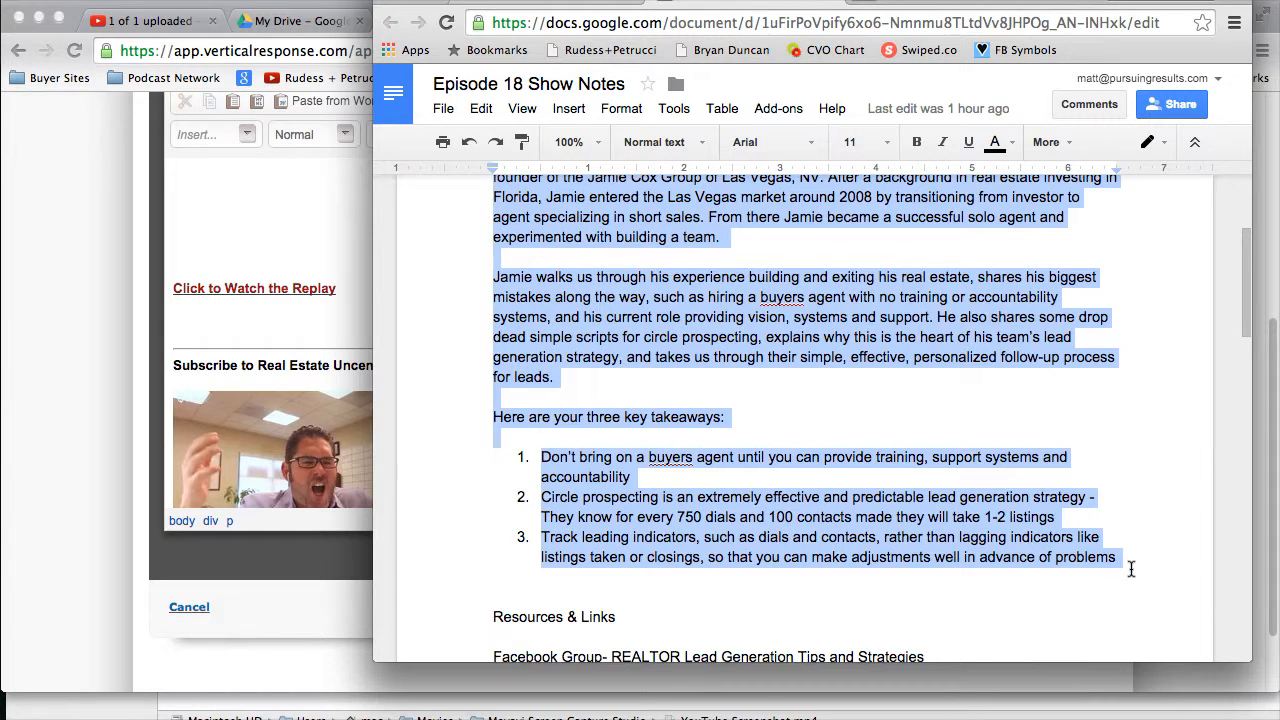
{"action": "scroll", "coordinate": [783, 307], "scroll_direction": "up", "scroll_amount": 1}
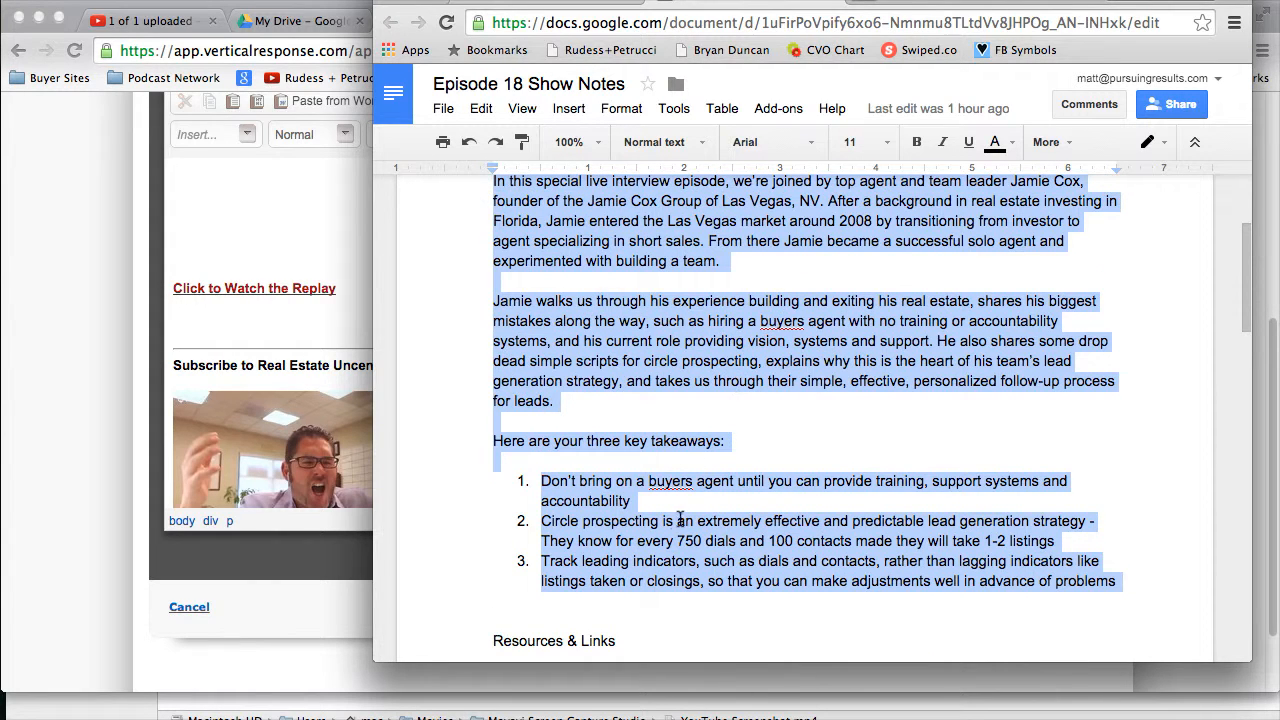
Switch back to the email and paste the copied intro and takeaways between the two "Click to Watch the Replay" links.
{"action": "left_click", "coordinate": [323, 237]}
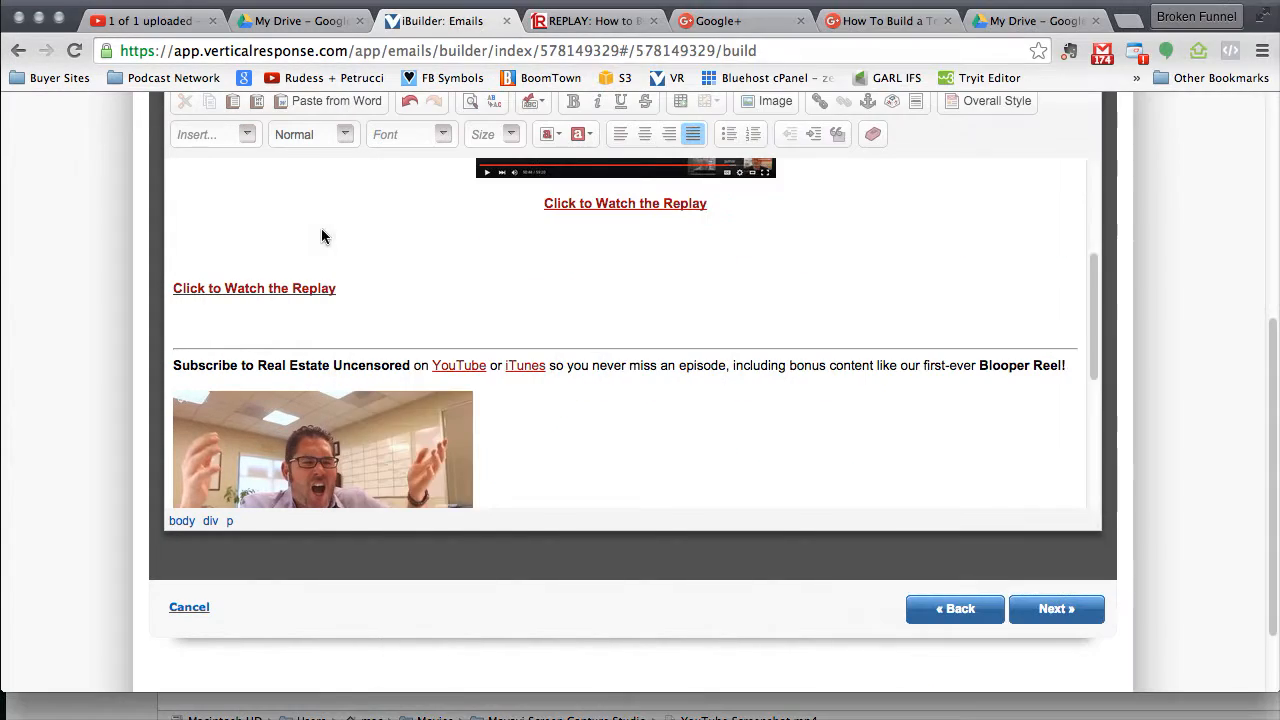
{"action": "scroll", "coordinate": [286, 251], "scroll_direction": "up", "scroll_amount": 2}
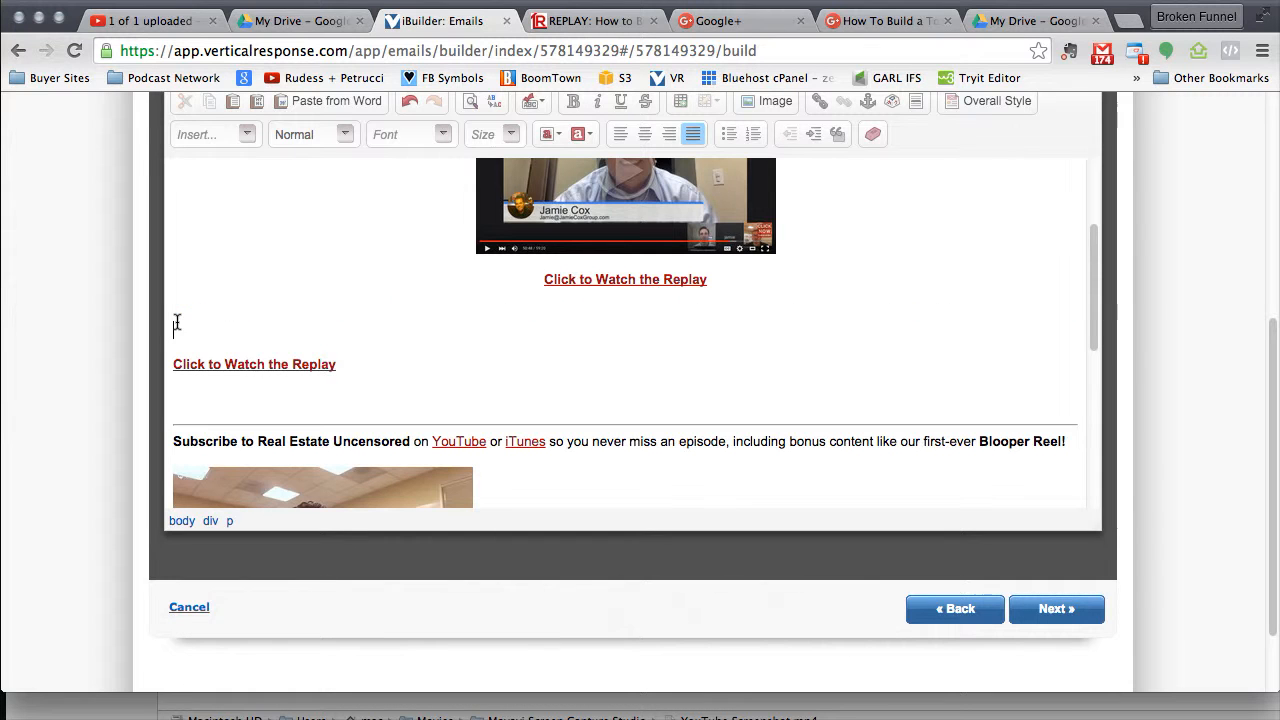
{"action": "key", "text": "super+v"}
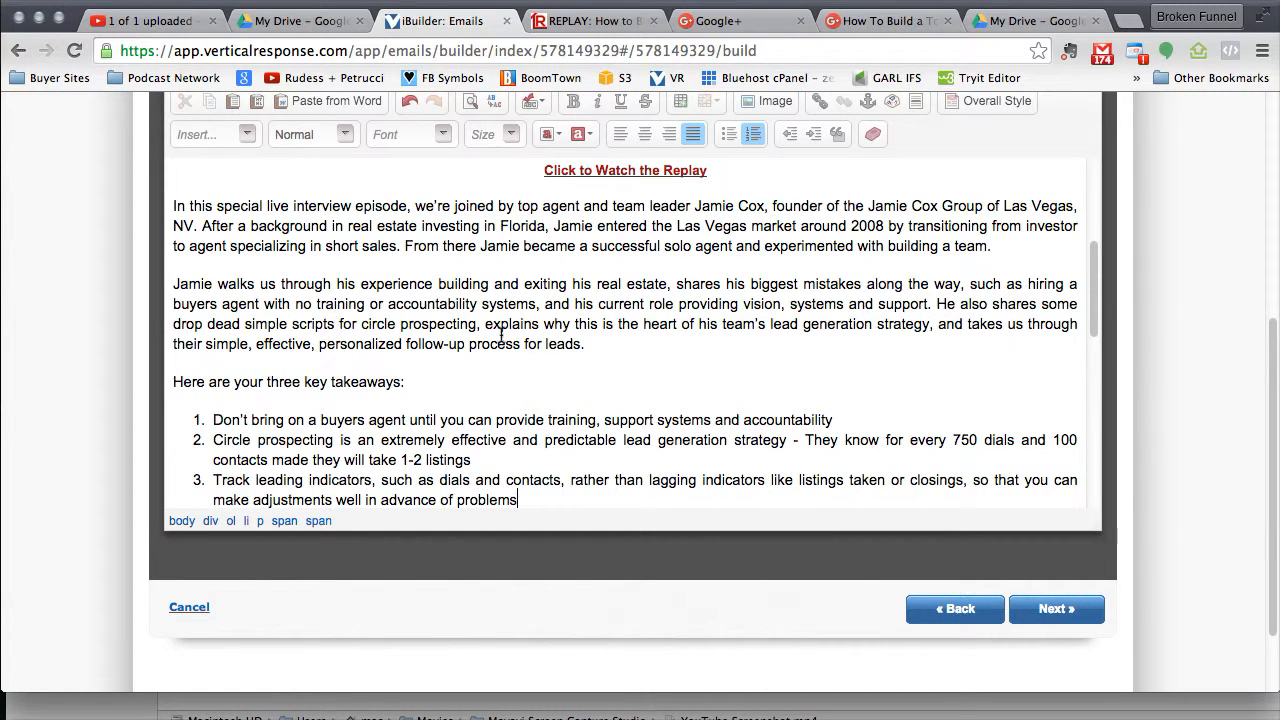
Format the pasted intro paragraphs and three key takeaways as Arial 10pt.
{"action": "scroll", "coordinate": [544, 337], "scroll_direction": "down", "scroll_amount": 2}
{"action": "scroll", "coordinate": [421, 318], "scroll_direction": "up", "scroll_amount": 4}
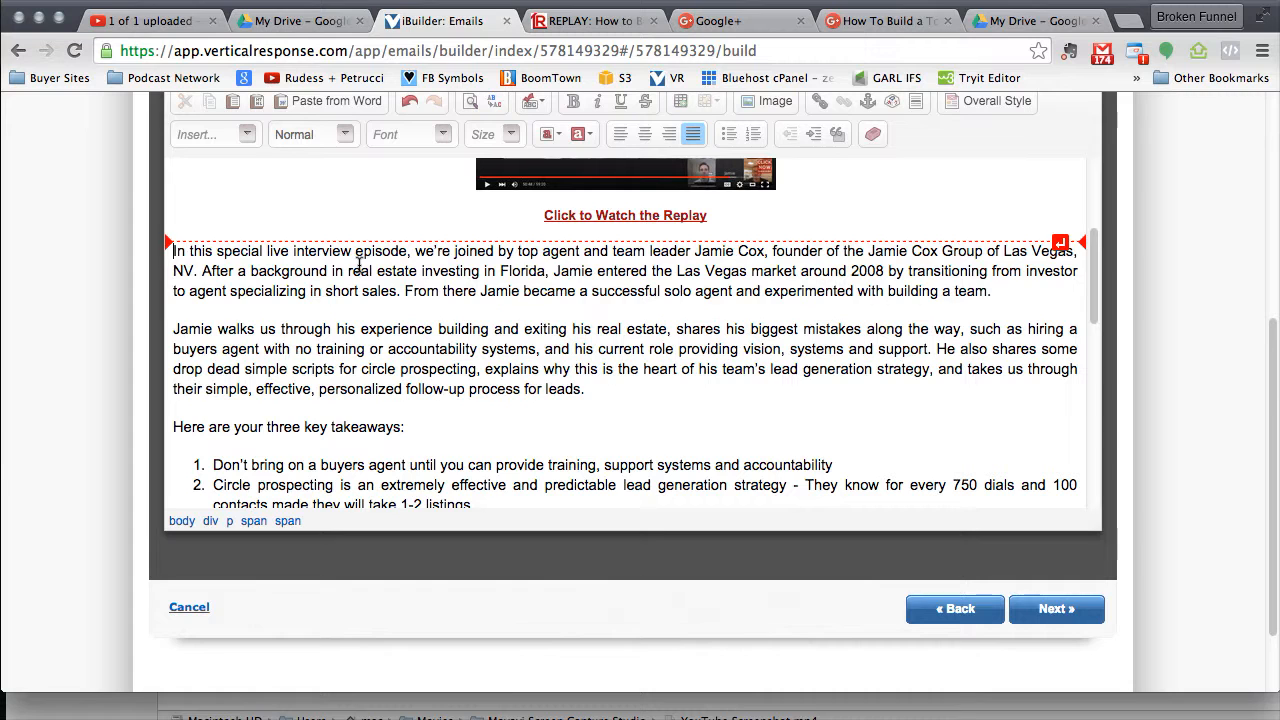
{"action": "left_click_drag", "start_coordinate": [171, 252], "coordinate": [1077, 390]}
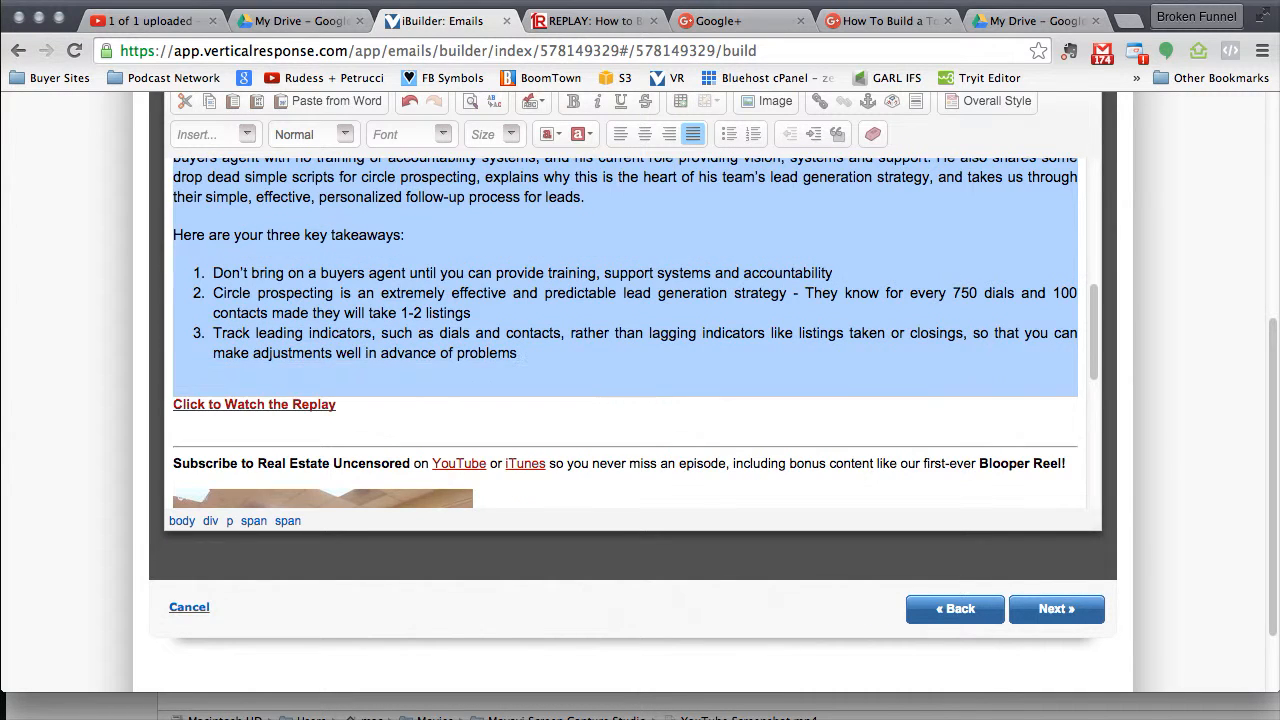
{"action": "left_click", "coordinate": [443, 134]}
{"action": "left_click", "coordinate": [418, 180]}
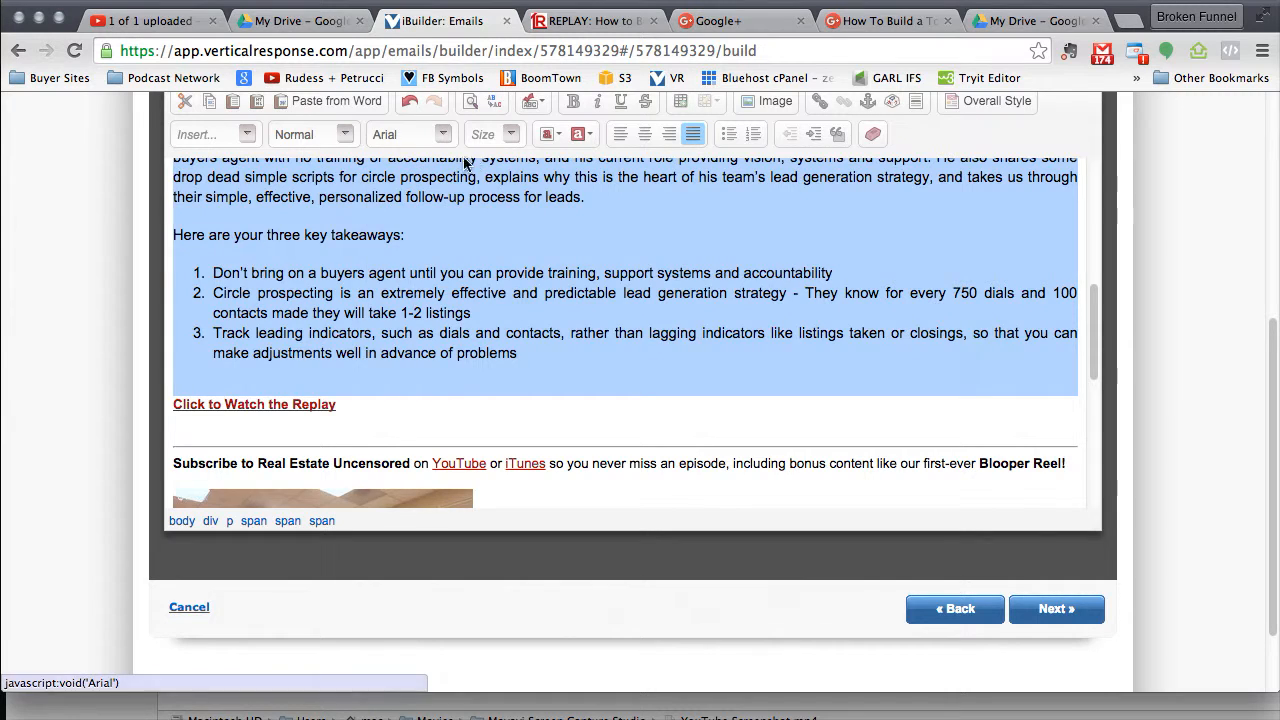
{"action": "left_click", "coordinate": [488, 134]}
{"action": "left_click", "coordinate": [501, 193]}
{"action": "left_click", "coordinate": [506, 252]}
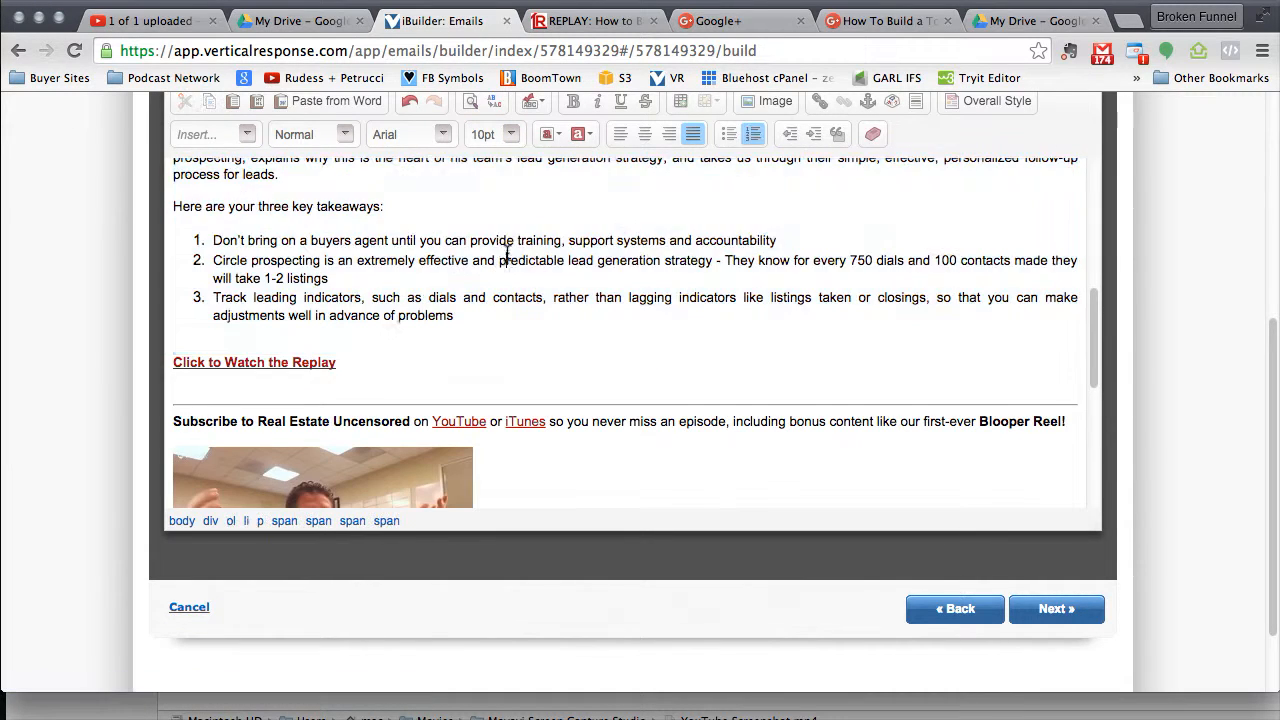
Review the updated email from the On-Demand Replay heading through the thumbnail, intro, takeaways and subscribe section.
{"action": "scroll", "coordinate": [500, 280], "scroll_direction": "up", "scroll_amount": 2}
{"action": "scroll", "coordinate": [550, 252], "scroll_direction": "down", "scroll_amount": 2}
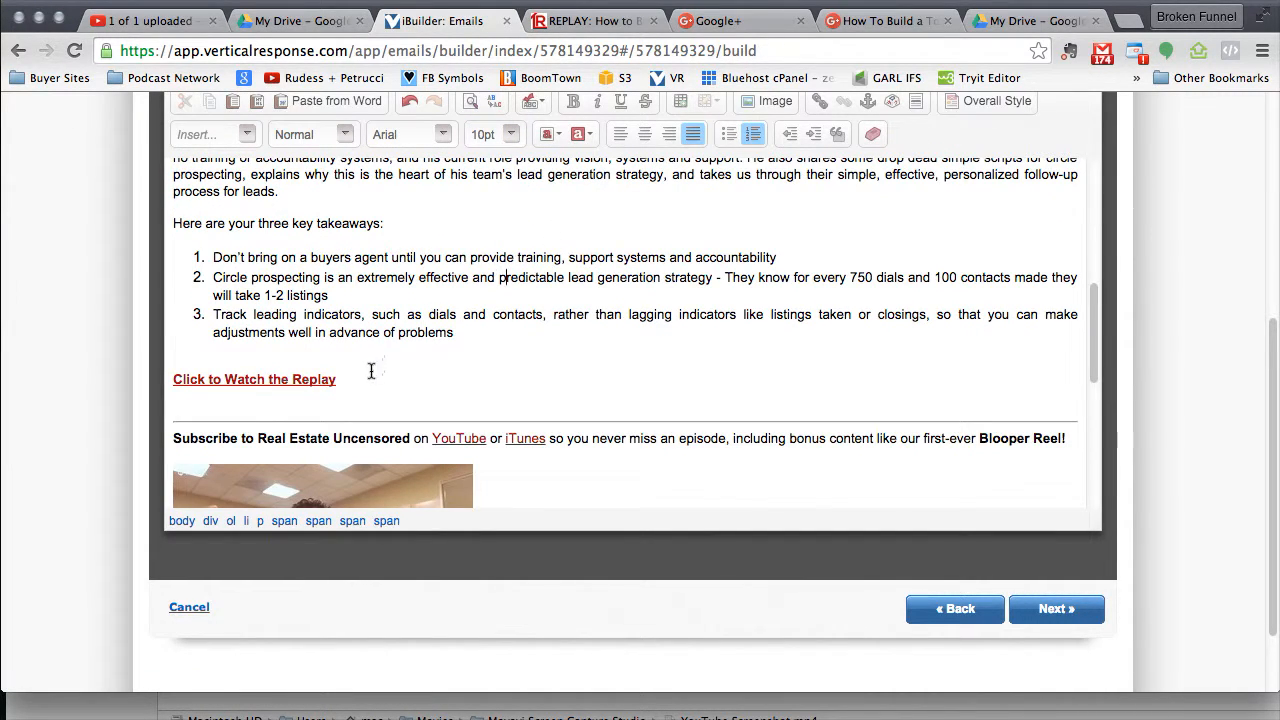
{"action": "left_click_drag", "start_coordinate": [373, 368], "coordinate": [194, 383]}
{"action": "left_click", "coordinate": [478, 376]}
{"action": "scroll", "coordinate": [606, 363], "scroll_direction": "up", "scroll_amount": 5}
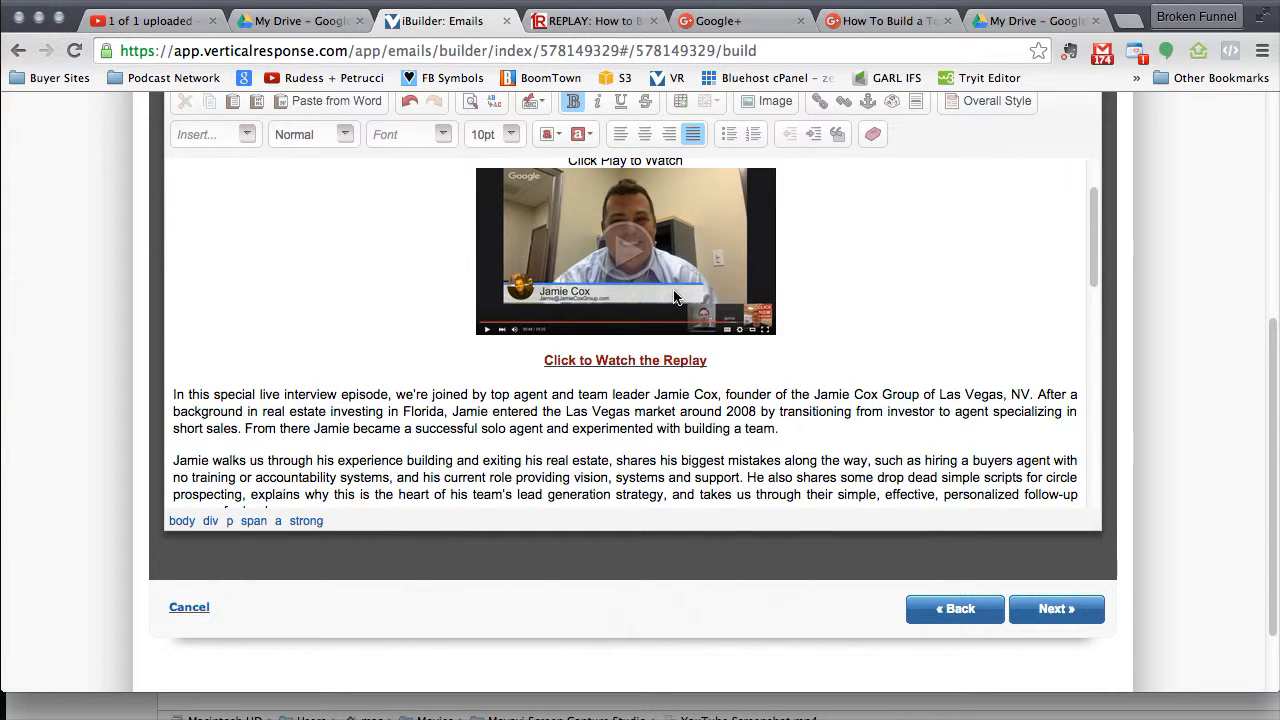
{"action": "scroll", "coordinate": [931, 294], "scroll_direction": "up", "scroll_amount": 3}
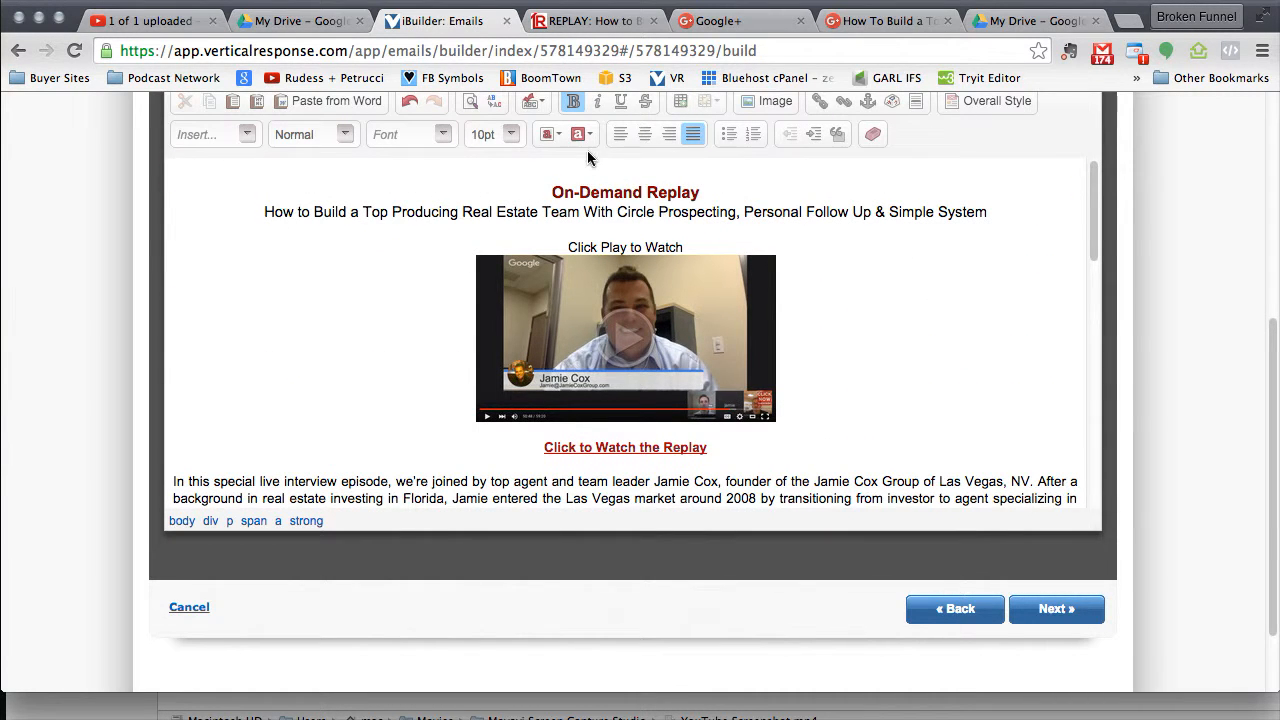
{"action": "scroll", "coordinate": [629, 160], "scroll_direction": "up", "scroll_amount": 1}
{"action": "double_click", "coordinate": [474, 240]}
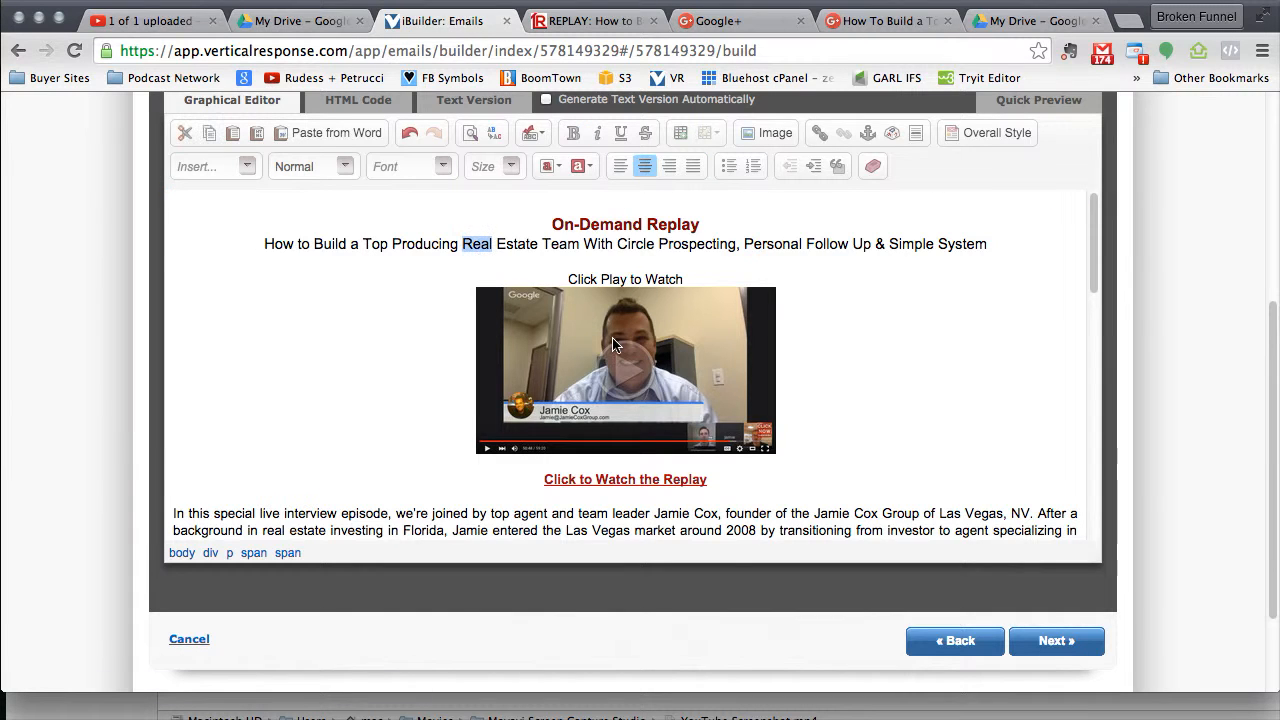
{"action": "scroll", "coordinate": [848, 369], "scroll_direction": "down", "scroll_amount": 4}
{"action": "scroll", "coordinate": [848, 369], "scroll_direction": "down", "scroll_amount": 6}
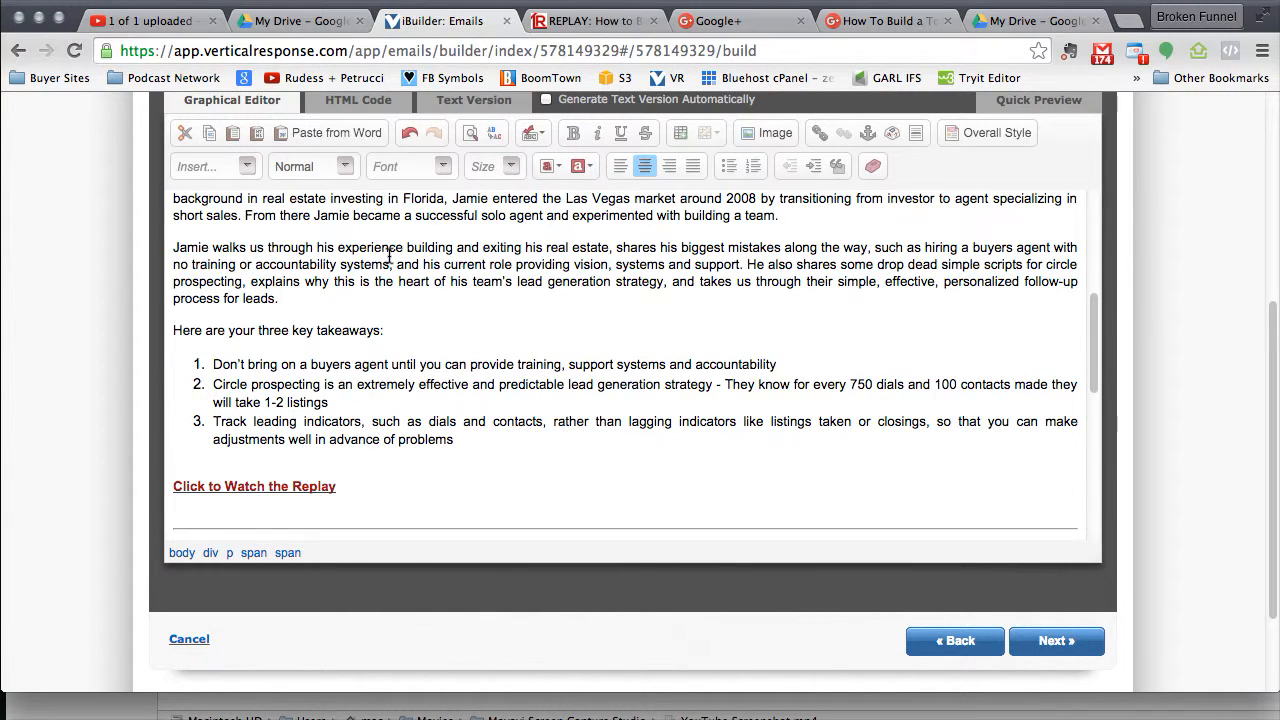
{"action": "scroll", "coordinate": [463, 383], "scroll_direction": "down", "scroll_amount": 2}
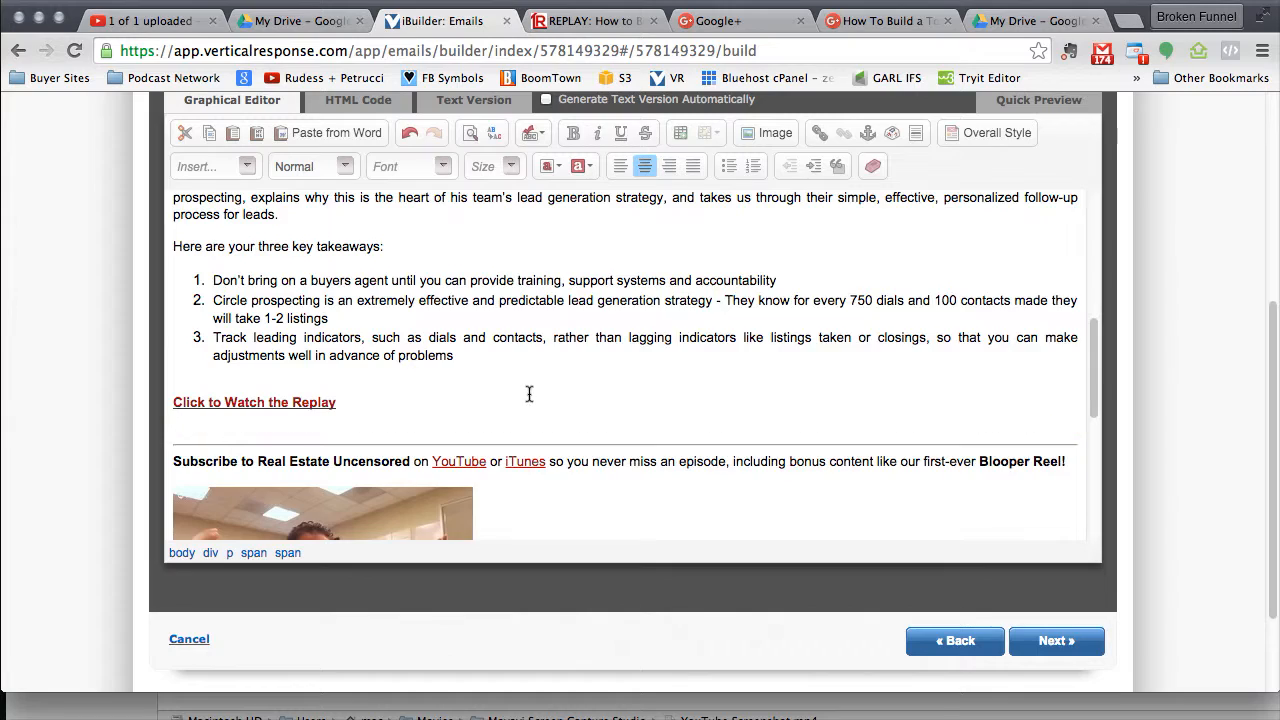
{"action": "scroll", "coordinate": [531, 394], "scroll_direction": "down", "scroll_amount": 2}
Switch to the Episode 18 Show Notes document, find the timestamped notes under Show Notes, and return to the email.
{"action": "left_click", "coordinate": [335, 344]}
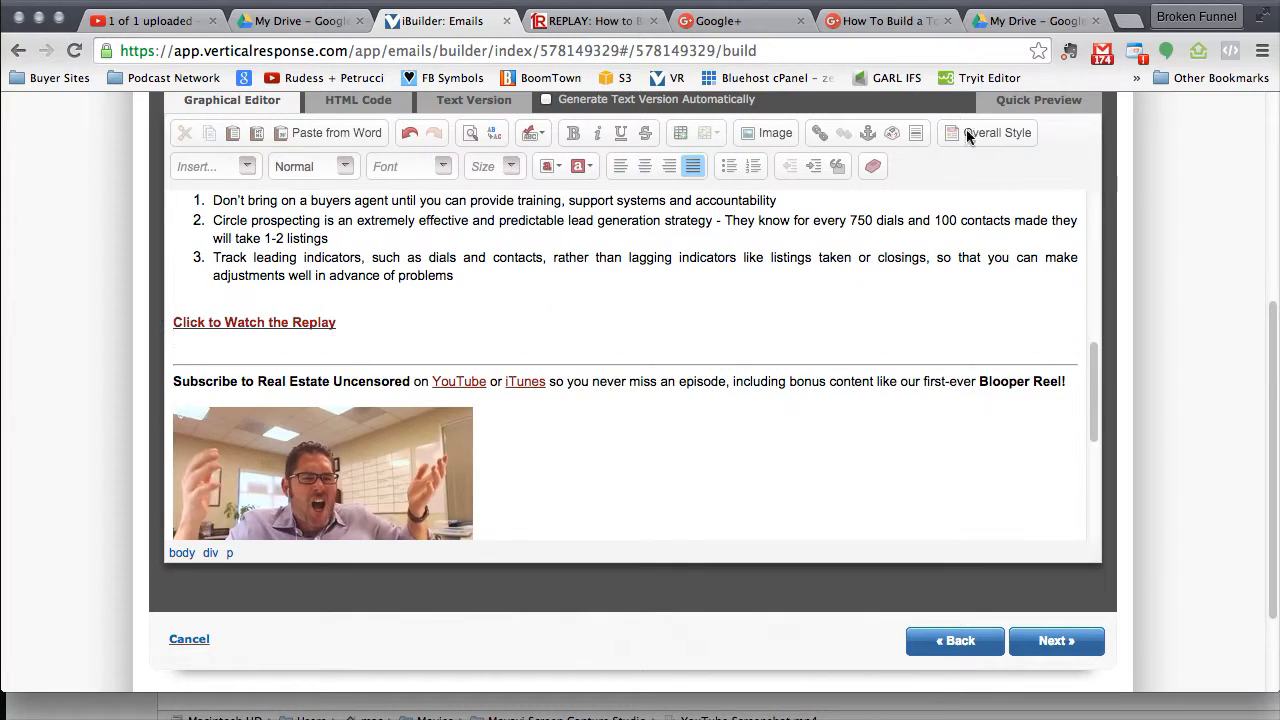
{"action": "left_click", "coordinate": [965, 2]}
{"action": "left_click", "coordinate": [766, 344]}
{"action": "scroll", "coordinate": [803, 349], "scroll_direction": "down", "scroll_amount": 11}
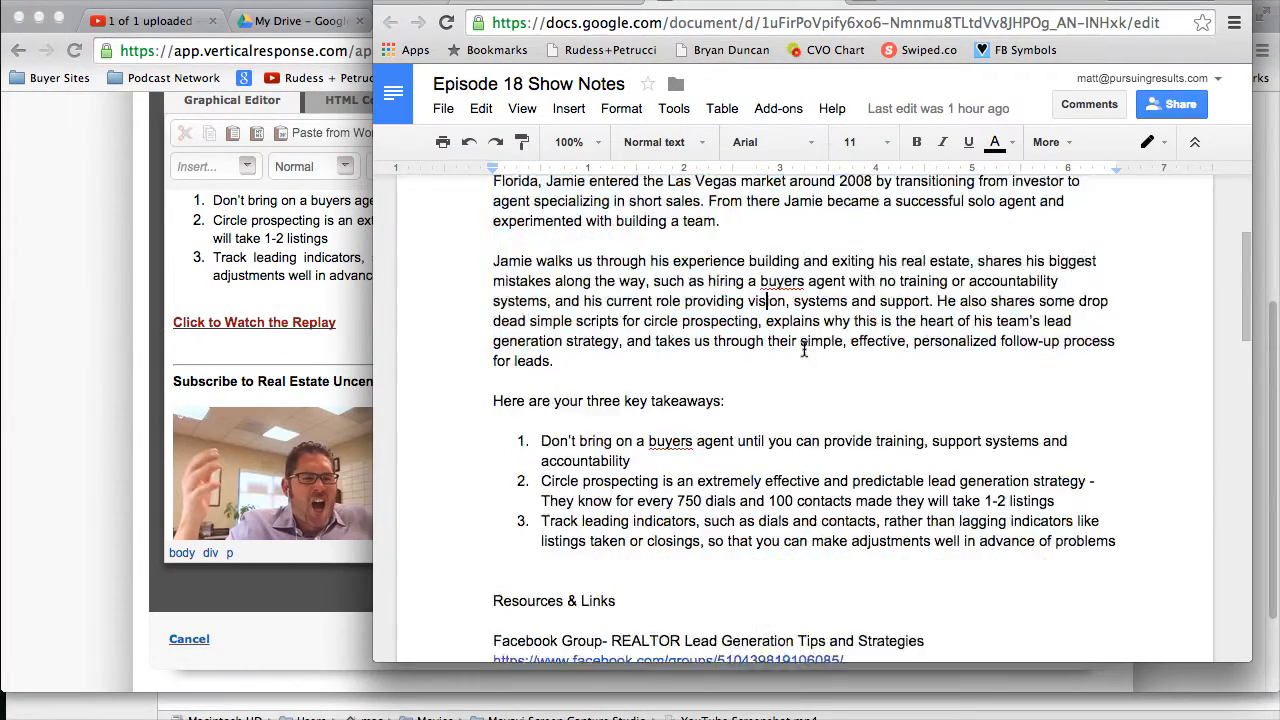
{"action": "scroll", "coordinate": [806, 352], "scroll_direction": "down", "scroll_amount": 6}
{"action": "scroll", "coordinate": [808, 263], "scroll_direction": "up", "scroll_amount": 2}
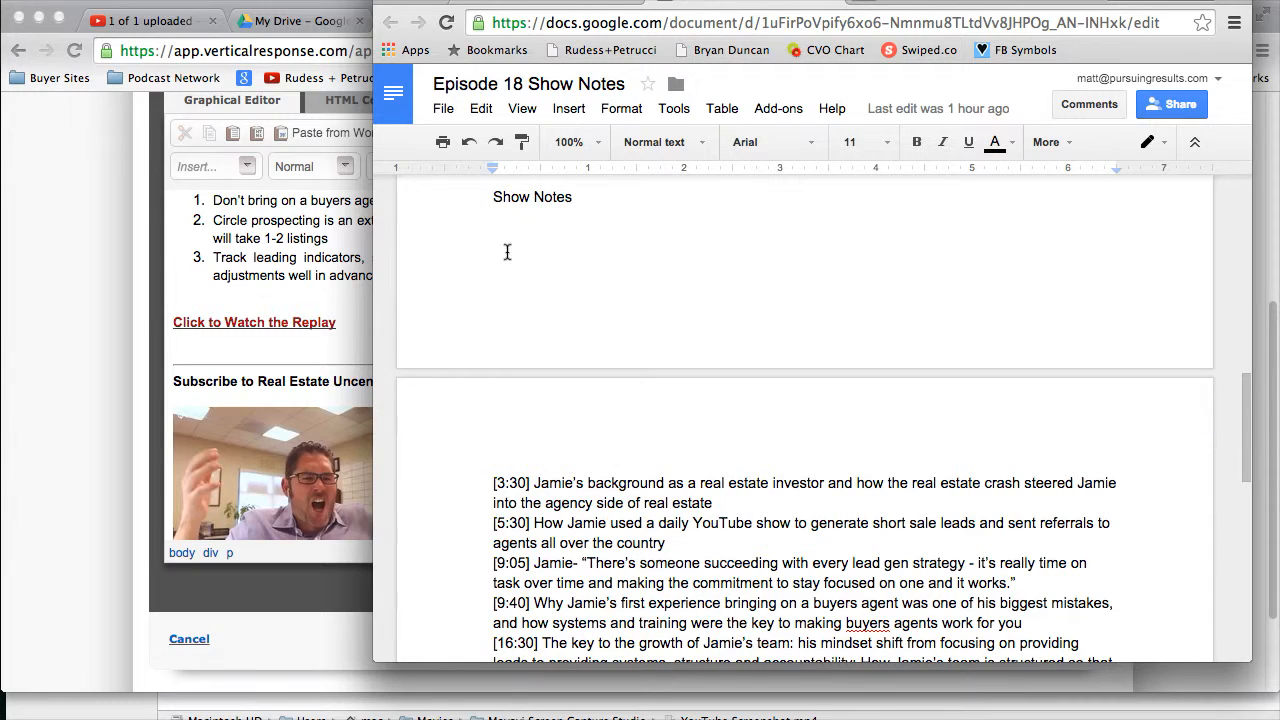
{"action": "left_click", "coordinate": [193, 347]}
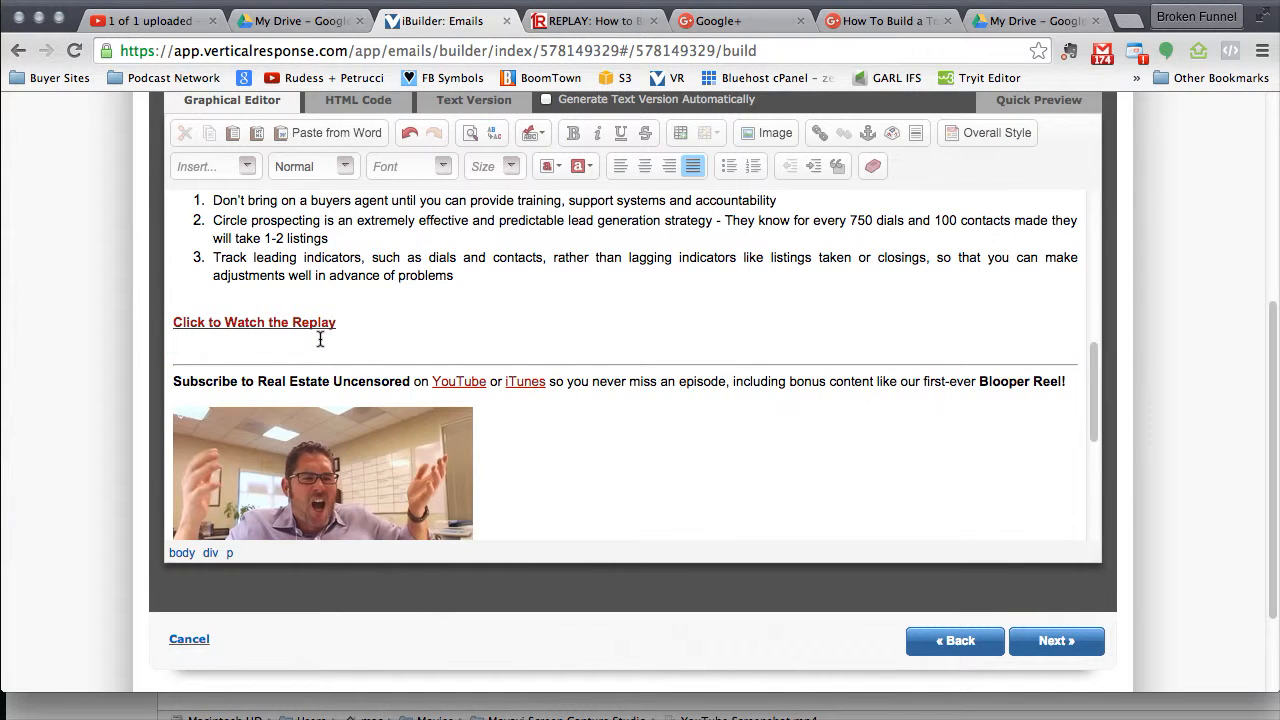
Add the line "Here are the show notes so you can jump to the section that mosts interests you:" below the second replay link.
{"action": "left_click", "coordinate": [243, 348]}
{"action": "type", "text": "Here'"}
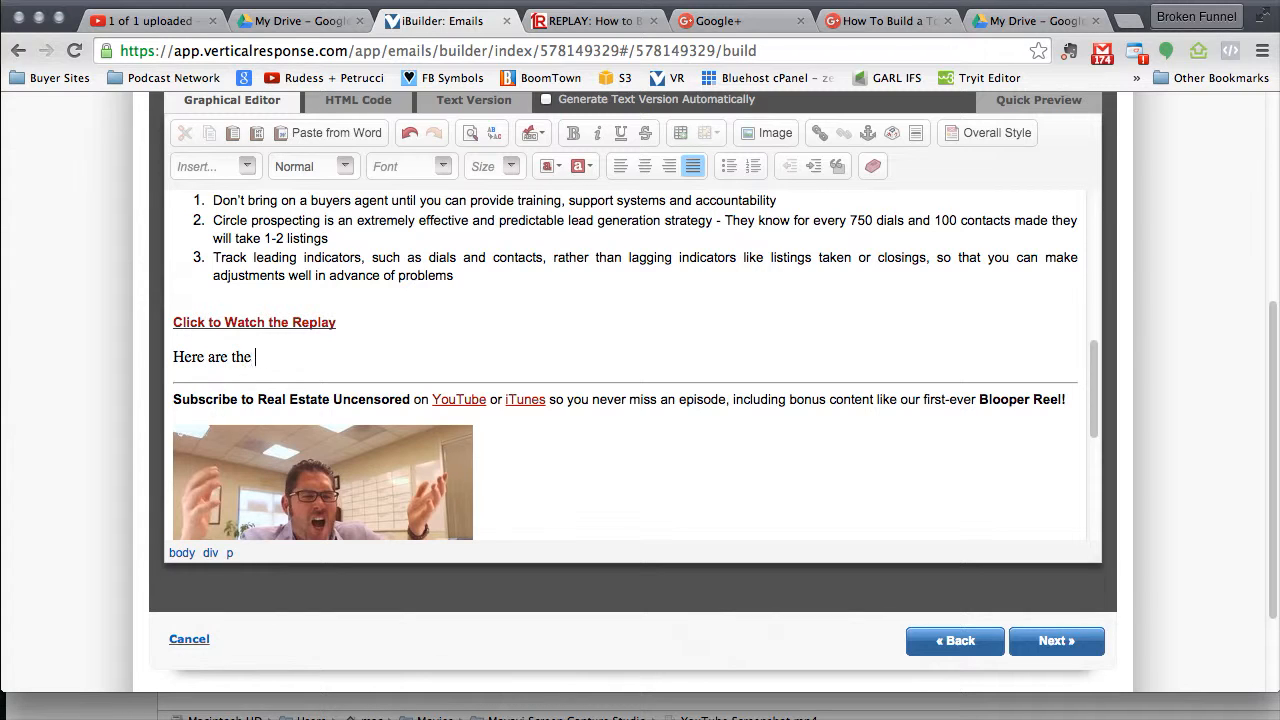
{"action": "type", "text": "are the show notes so you can jump to the"}
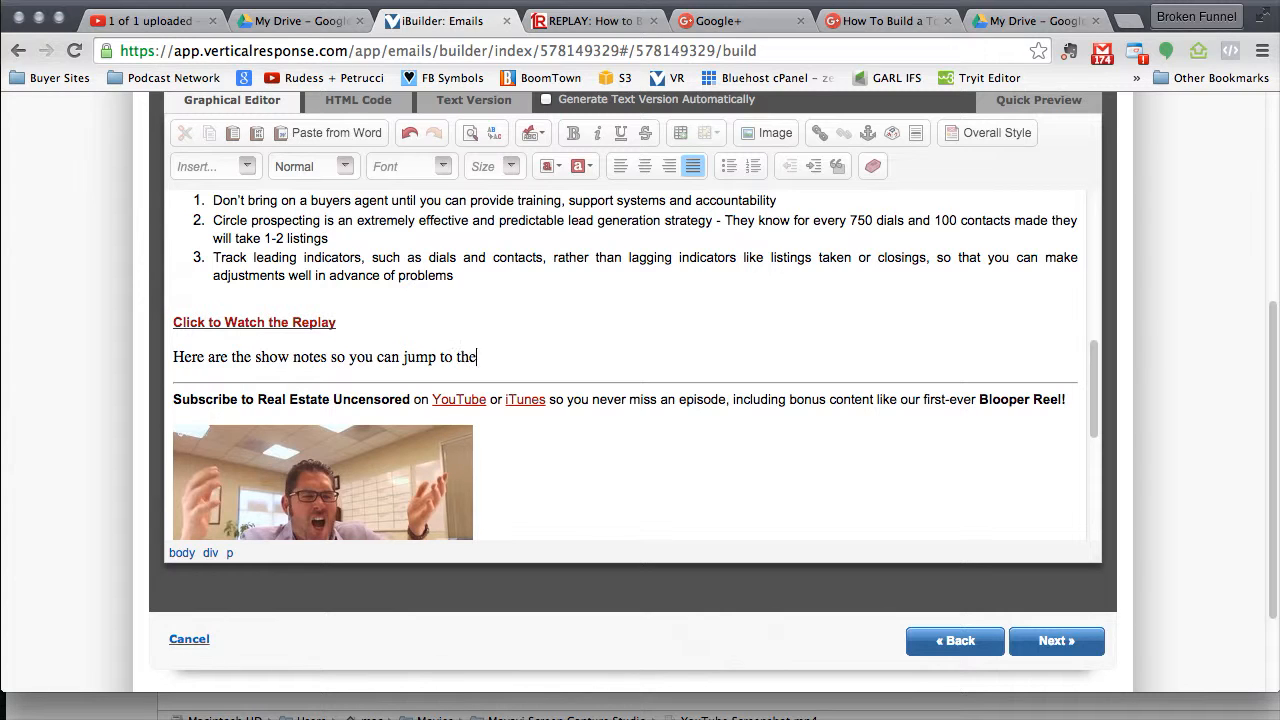
{"action": "type", "text": "at mosts interests you:"}
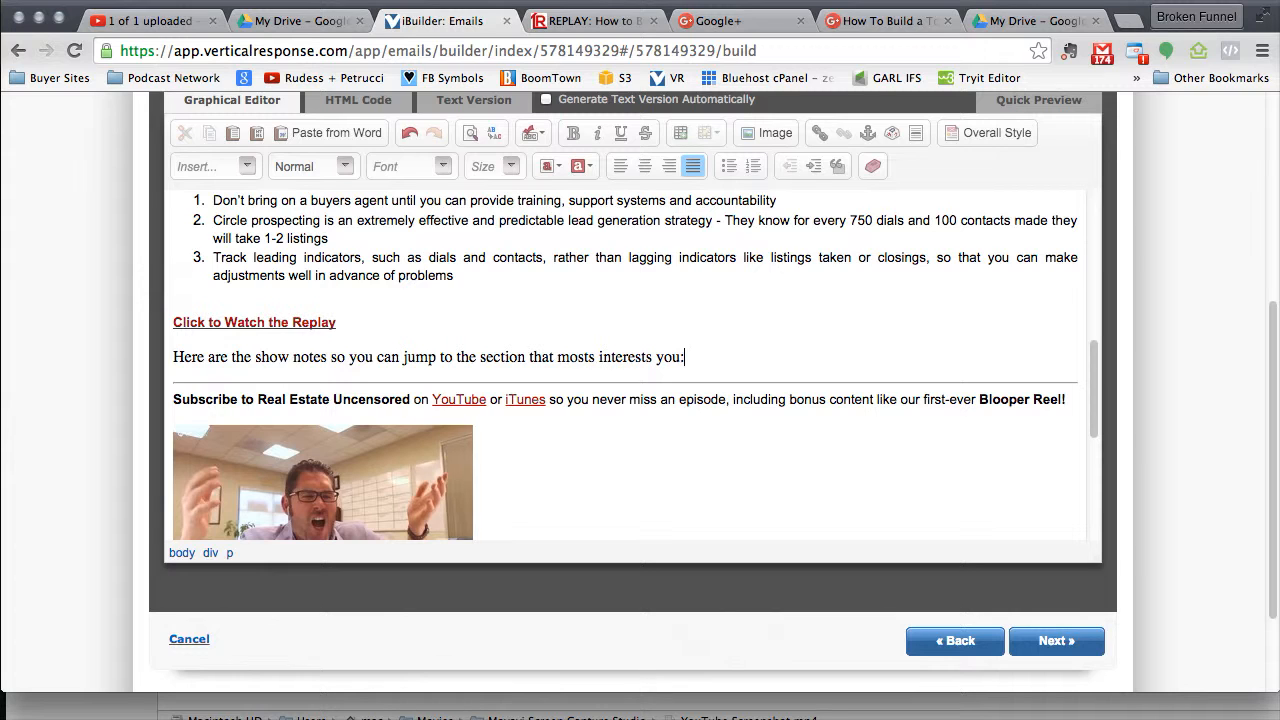
{"action": "key", "text": "Return"}
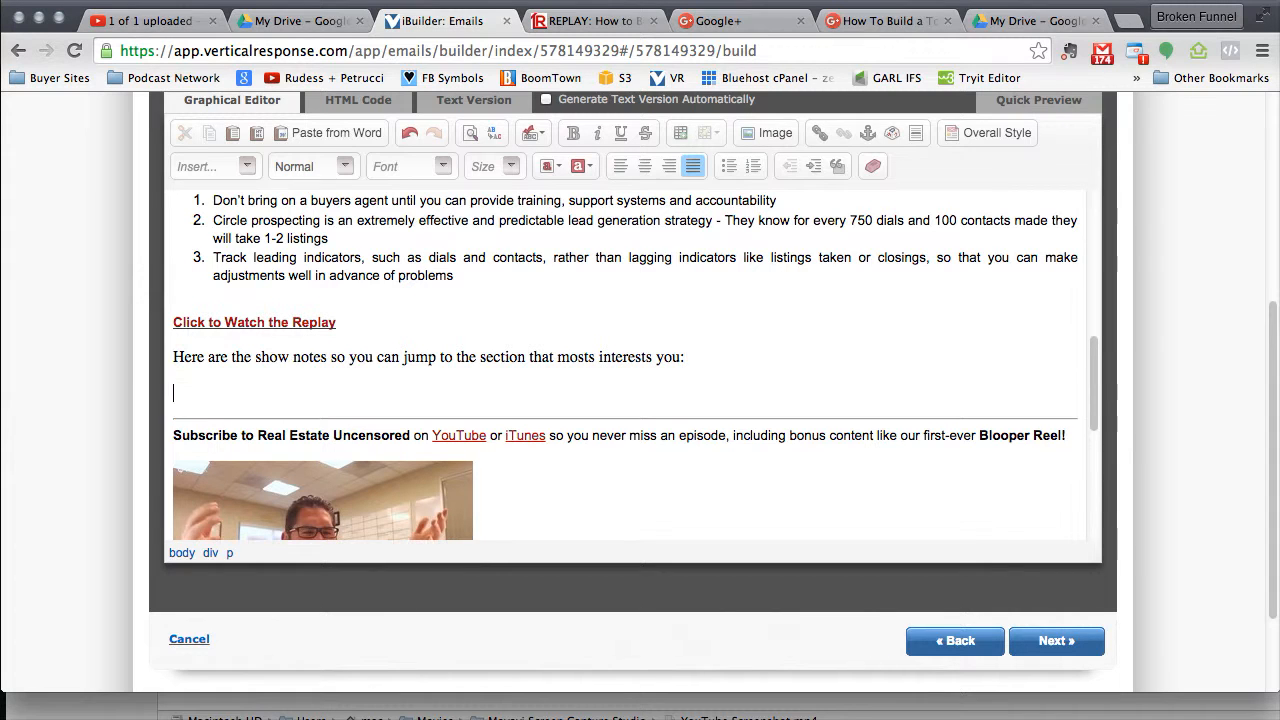
Copy the timestamped notes from [3:30] through [47:15] in Episode 18 Show Notes and paste them above the email's subscribe section.
{"action": "key", "text": "super+grave"}
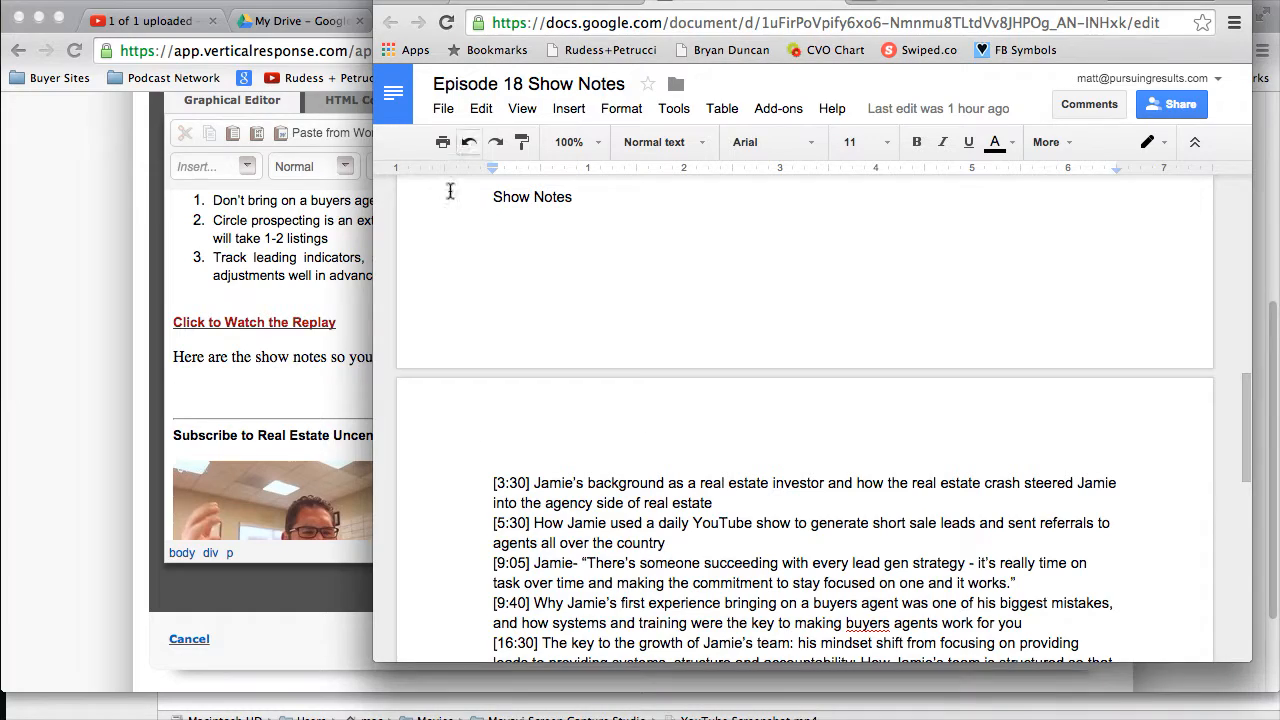
{"action": "left_click_drag", "start_coordinate": [478, 474], "coordinate": [818, 535]}
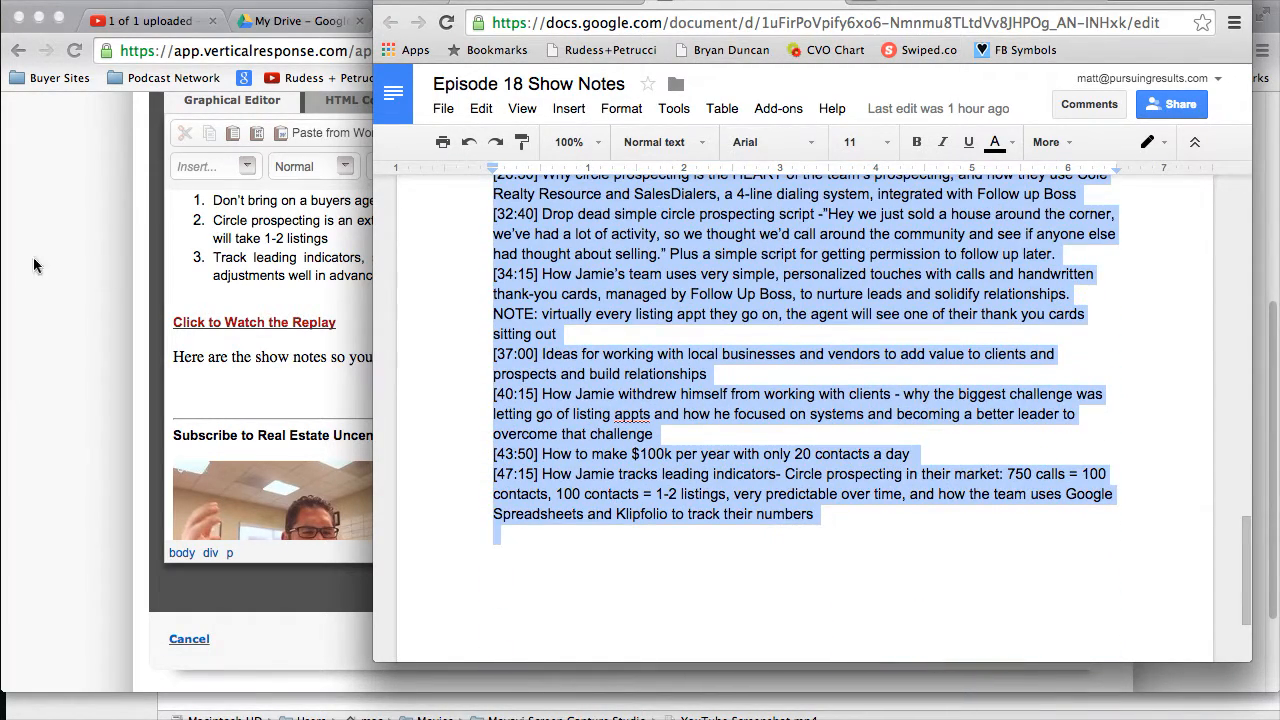
{"action": "left_click", "coordinate": [203, 410]}
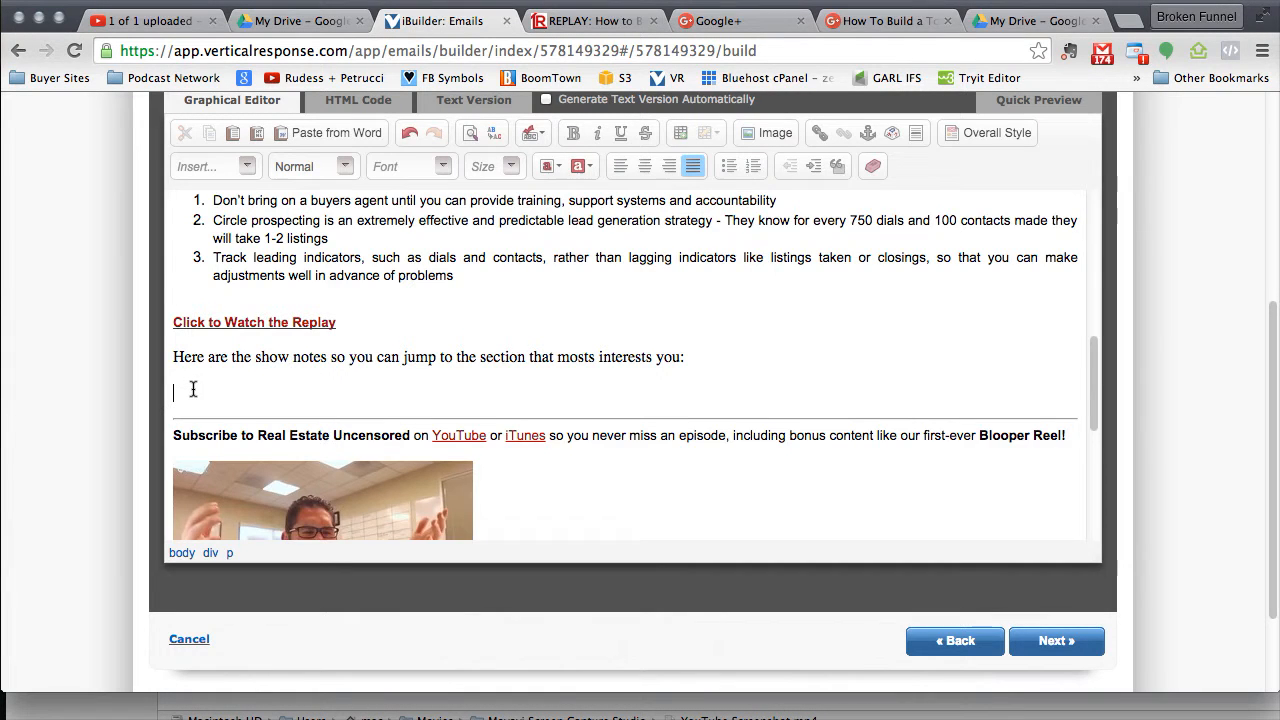
{"action": "key", "text": "super+v"}
{"action": "scroll", "coordinate": [275, 355], "scroll_direction": "up", "scroll_amount": 8}
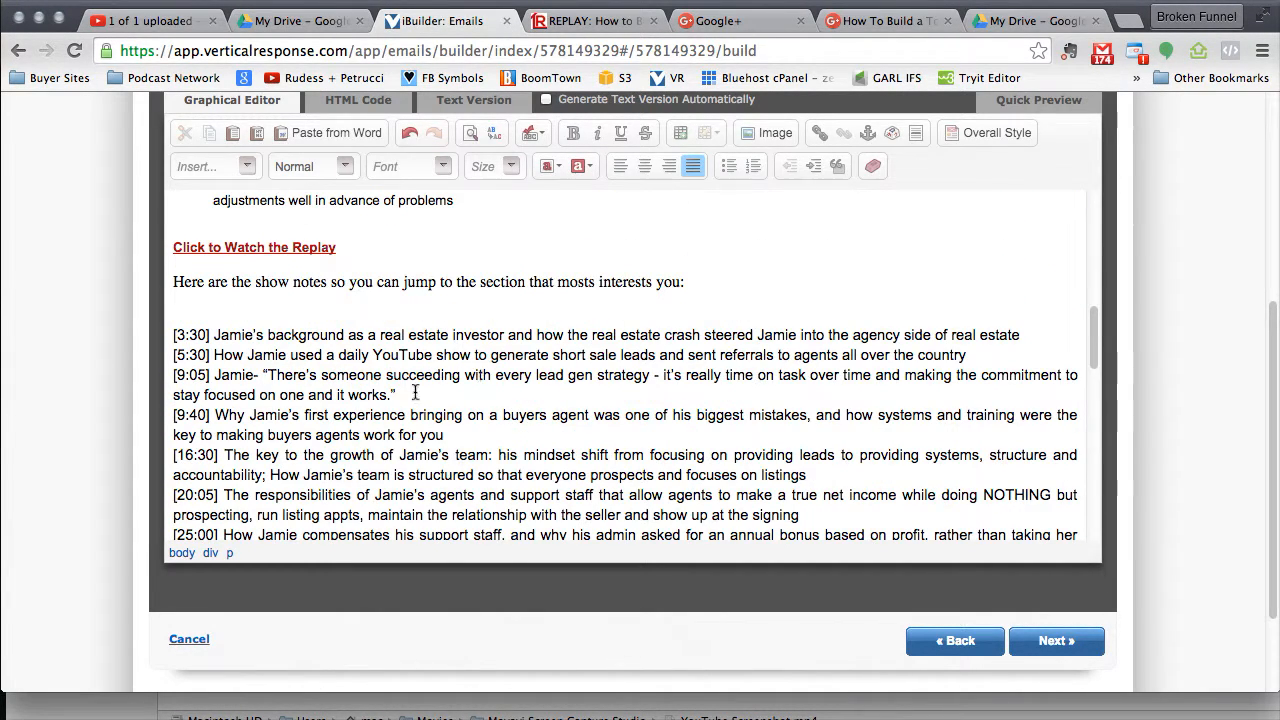
{"action": "scroll", "coordinate": [474, 357], "scroll_direction": "down", "scroll_amount": 5}
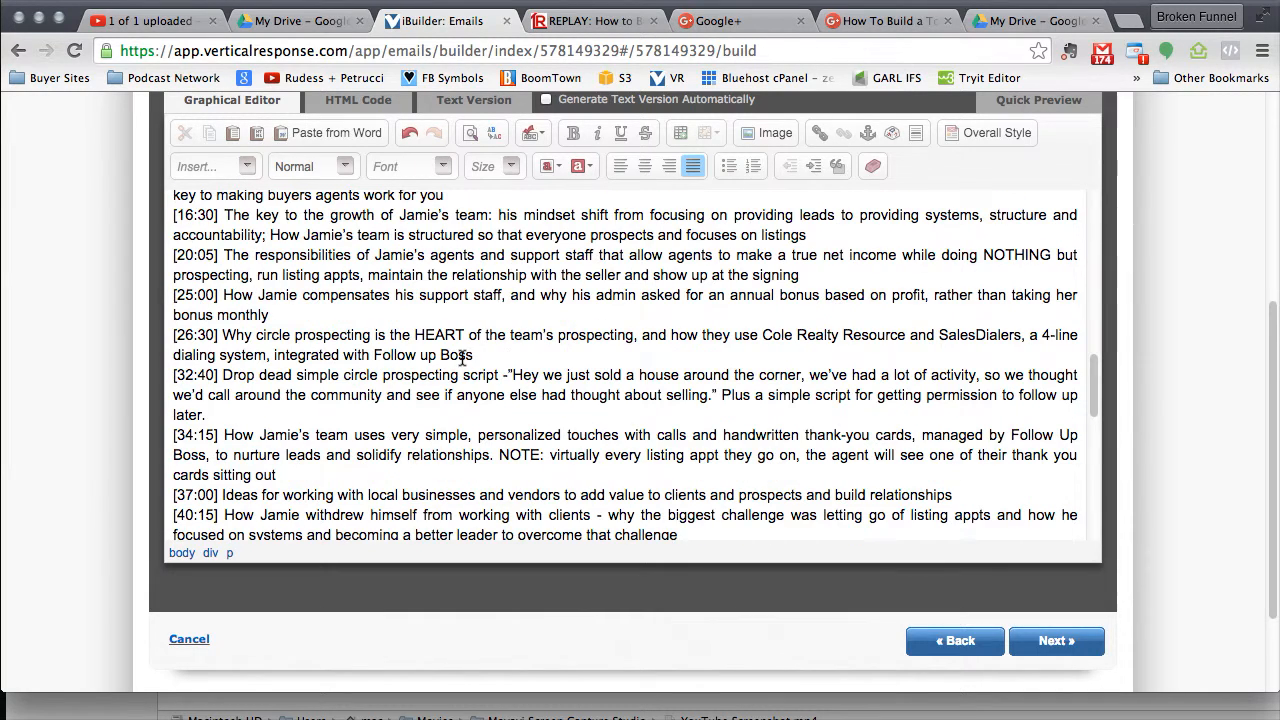
Undo the show notes paste and delete the introductory show notes line below the second replay link.
{"action": "key", "text": "super+z"}
{"action": "scroll", "coordinate": [467, 365], "scroll_direction": "up", "scroll_amount": 8}
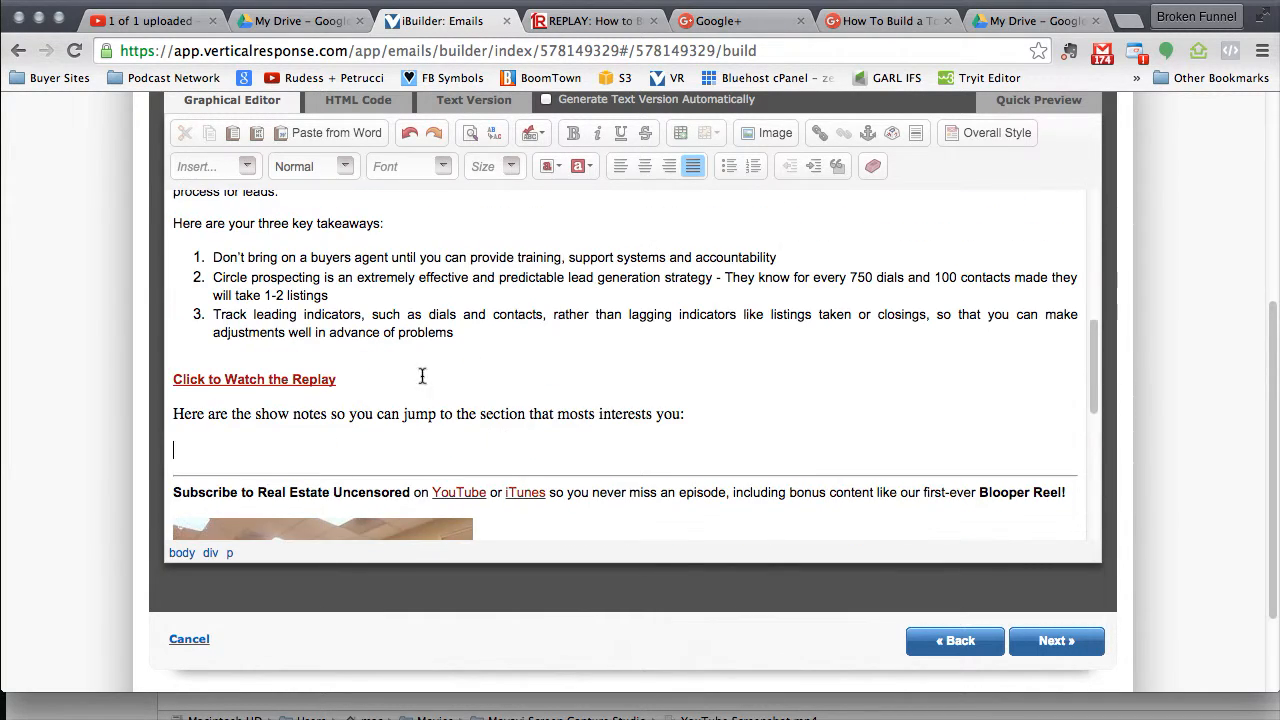
{"action": "triple_click", "coordinate": [335, 421]}
{"action": "key", "text": "BackSpace"}
{"action": "key", "text": "BackSpace"}
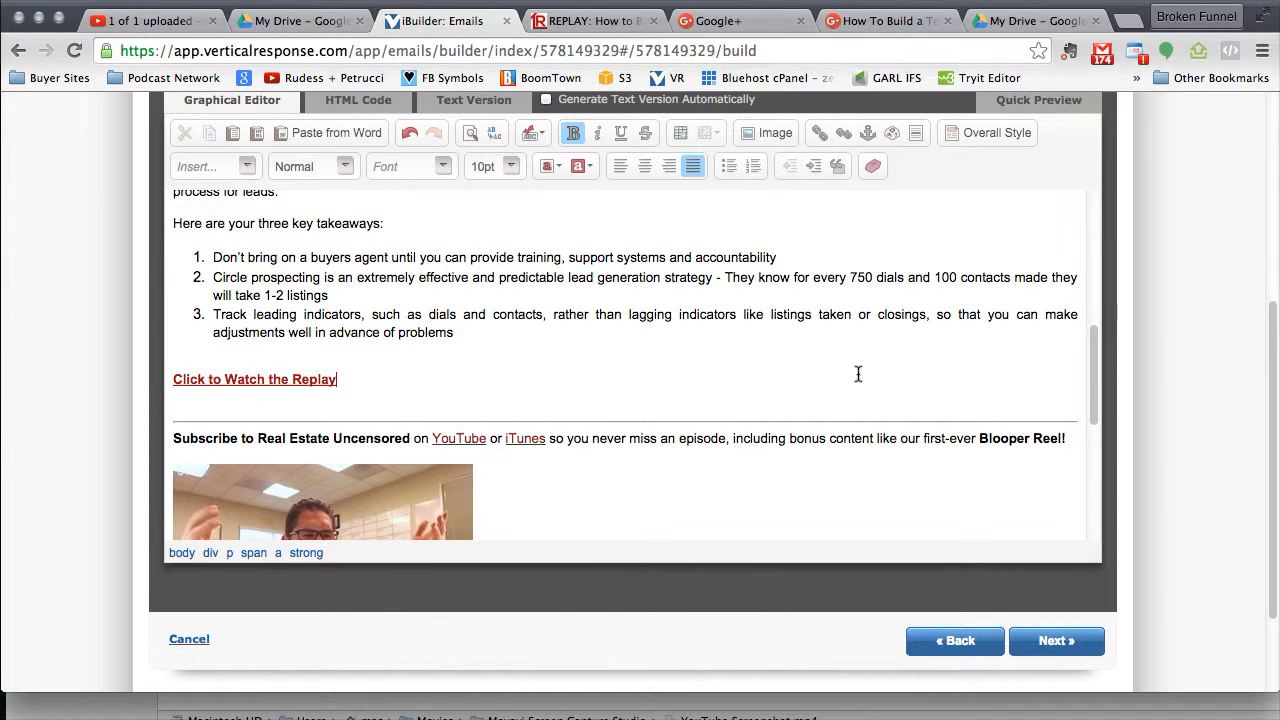
Check the font and size of the intro paragraphs and three key takeaways between the replay links.
{"action": "scroll", "coordinate": [515, 385], "scroll_direction": "up", "scroll_amount": 3}
{"action": "scroll", "coordinate": [503, 415], "scroll_direction": "up", "scroll_amount": 1}
{"action": "left_click_drag", "start_coordinate": [506, 508], "coordinate": [173, 250]}
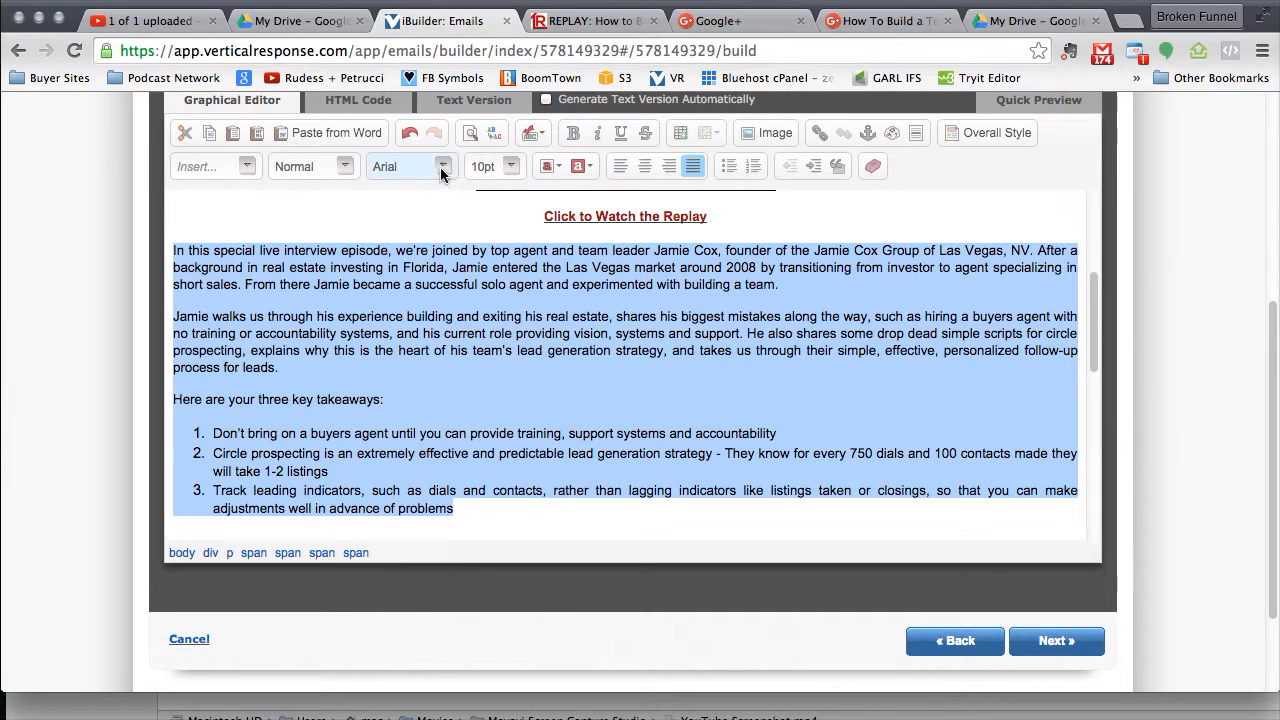
{"action": "left_click", "coordinate": [423, 430]}
{"action": "scroll", "coordinate": [495, 422], "scroll_direction": "down", "scroll_amount": 1}
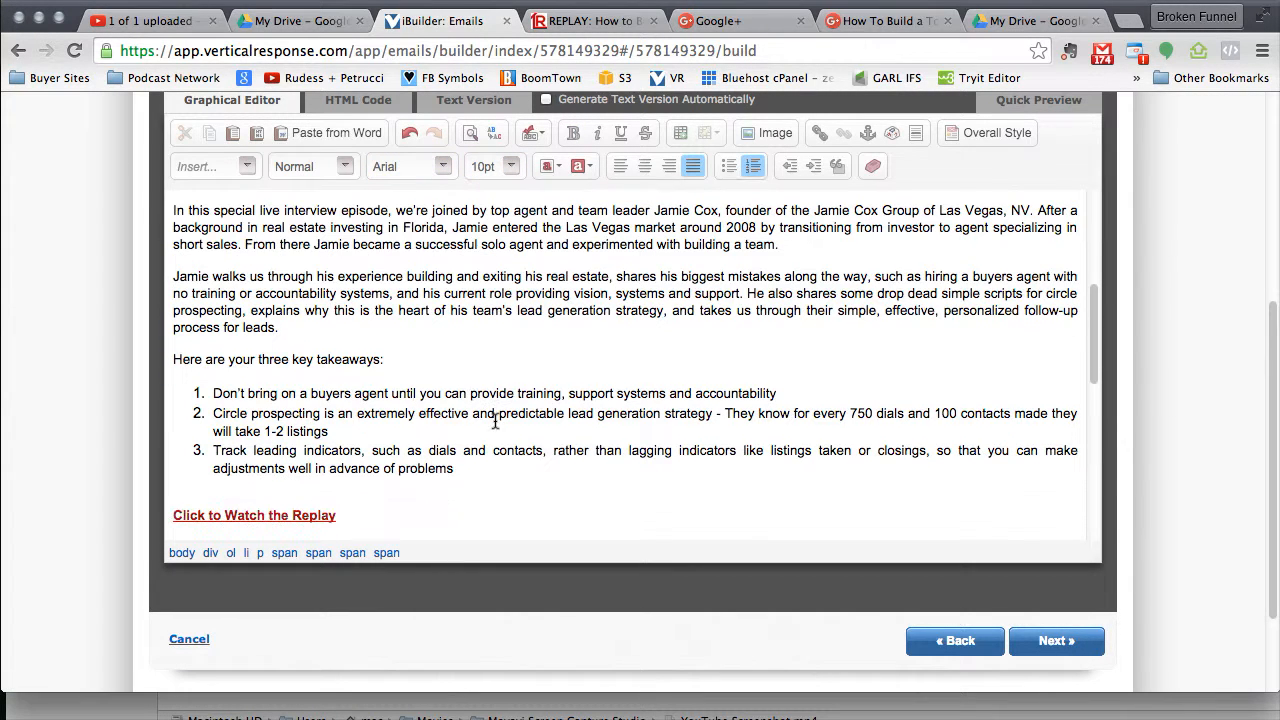
{"action": "scroll", "coordinate": [240, 478], "scroll_direction": "down", "scroll_amount": 1}
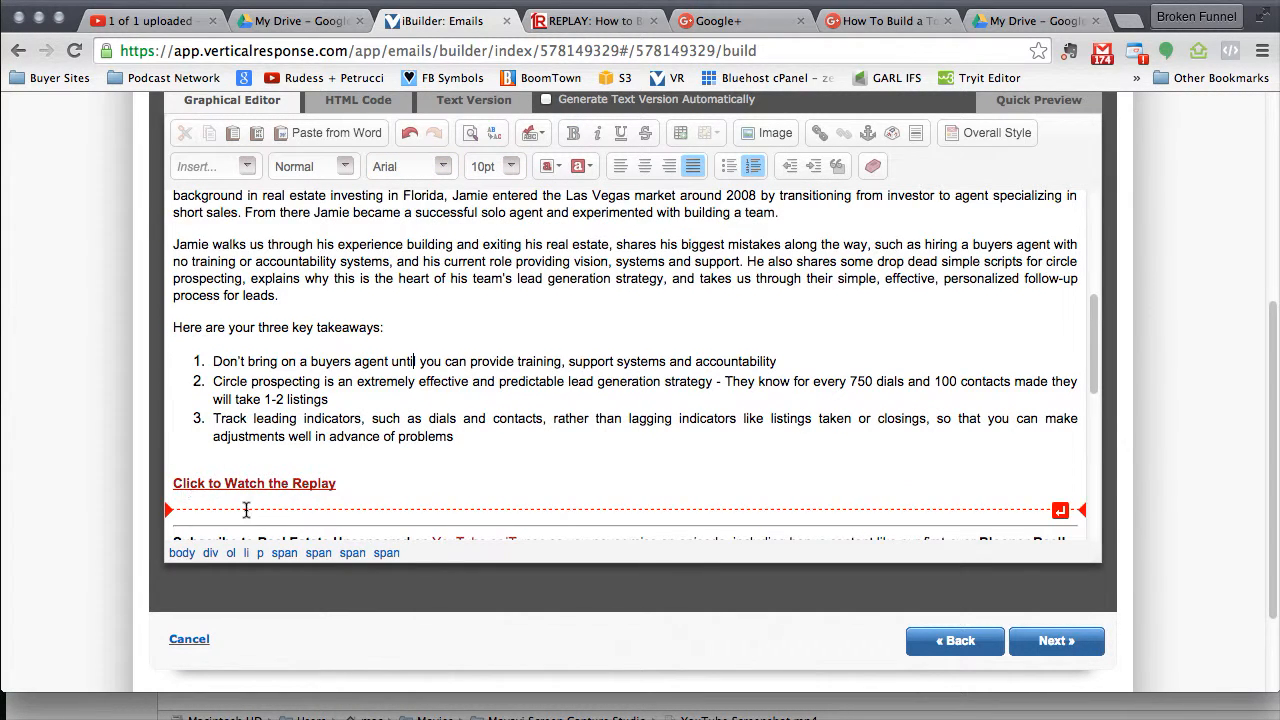
{"action": "scroll", "coordinate": [703, 412], "scroll_direction": "up", "scroll_amount": 2}
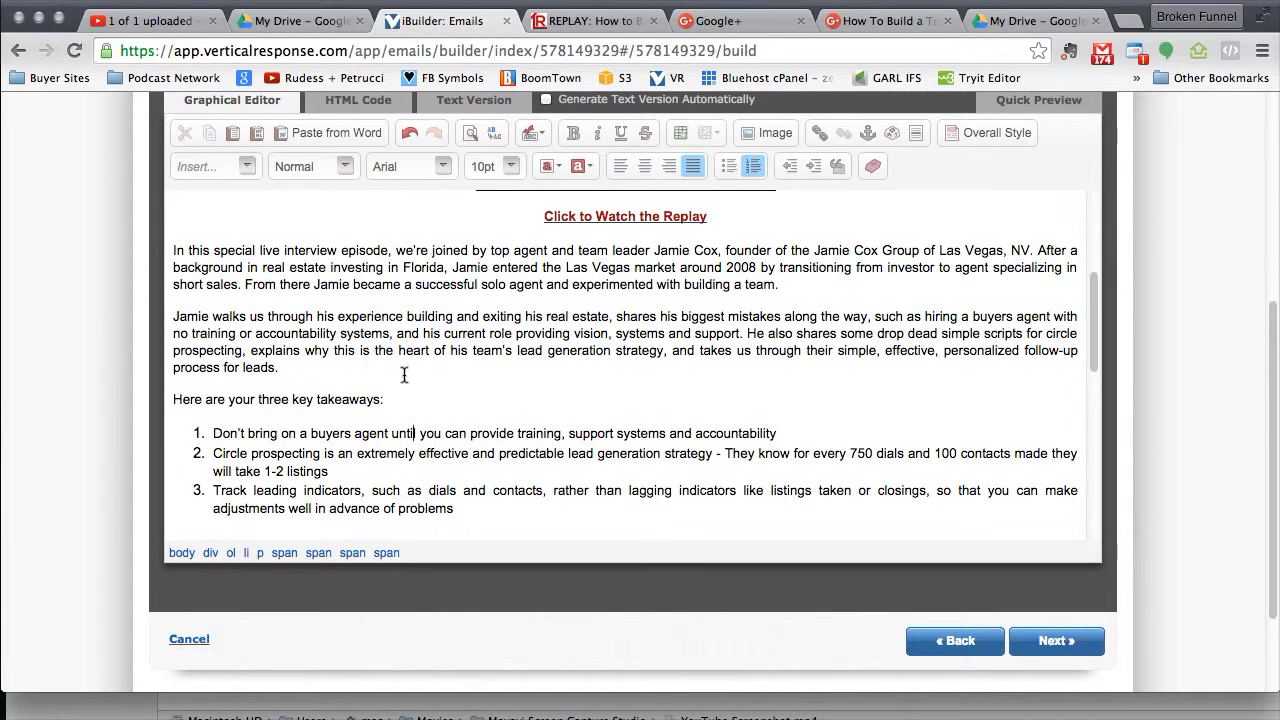
Bold the guest description in the first intro paragraph, from "top agent and team leader" through the guest's name.
{"action": "left_click_drag", "start_coordinate": [488, 250], "coordinate": [724, 250]}
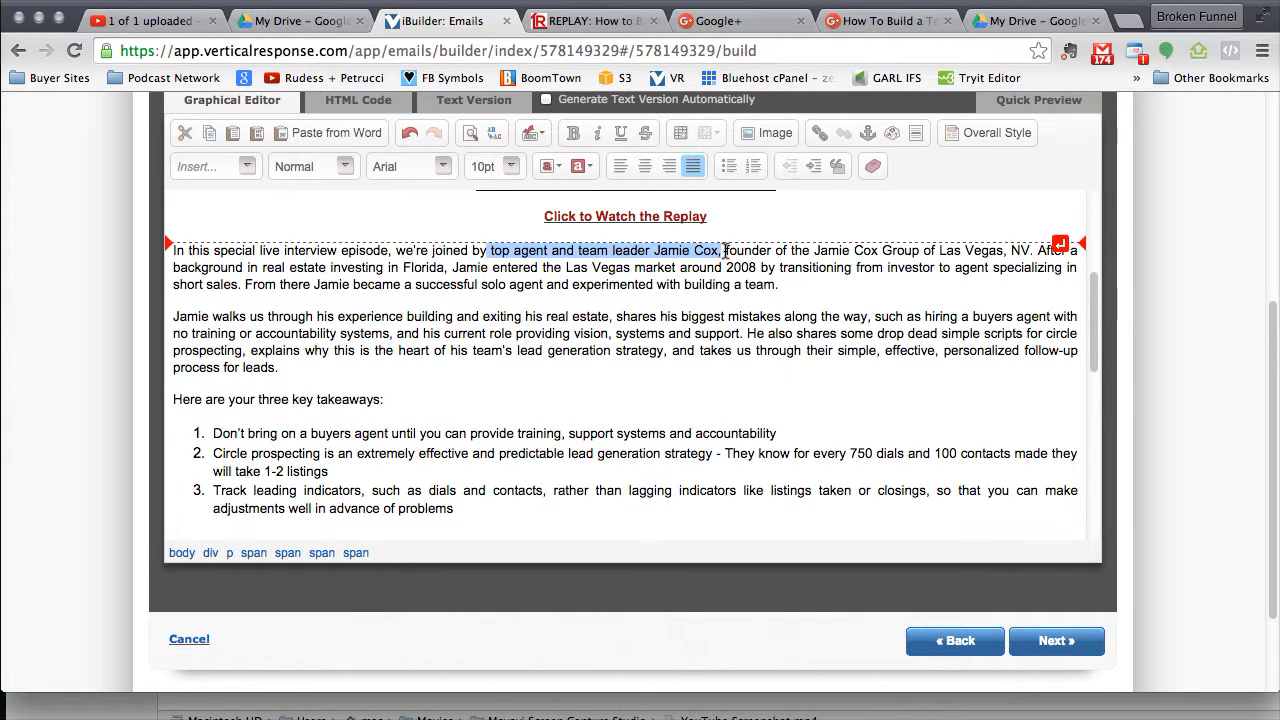
{"action": "key", "text": "ctrl+b"}
{"action": "left_click", "coordinate": [727, 284]}
Bold "drop dead simple scripts for circle prospecting," and "personalized follow-up process for leads." in the second intro paragraph.
{"action": "scroll", "coordinate": [549, 365], "scroll_direction": "down", "scroll_amount": 2}
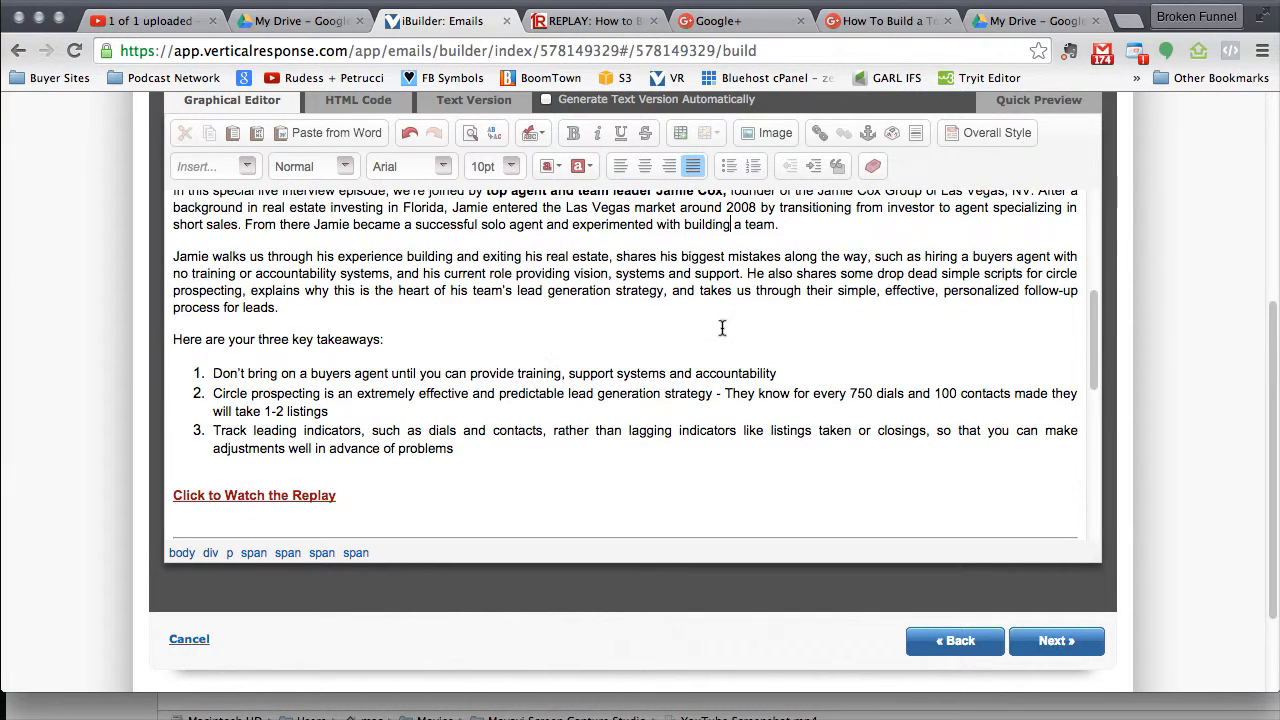
{"action": "left_click_drag", "start_coordinate": [878, 277], "coordinate": [293, 292]}
{"action": "key", "text": "ctrl+b"}
{"action": "left_click", "coordinate": [470, 308]}
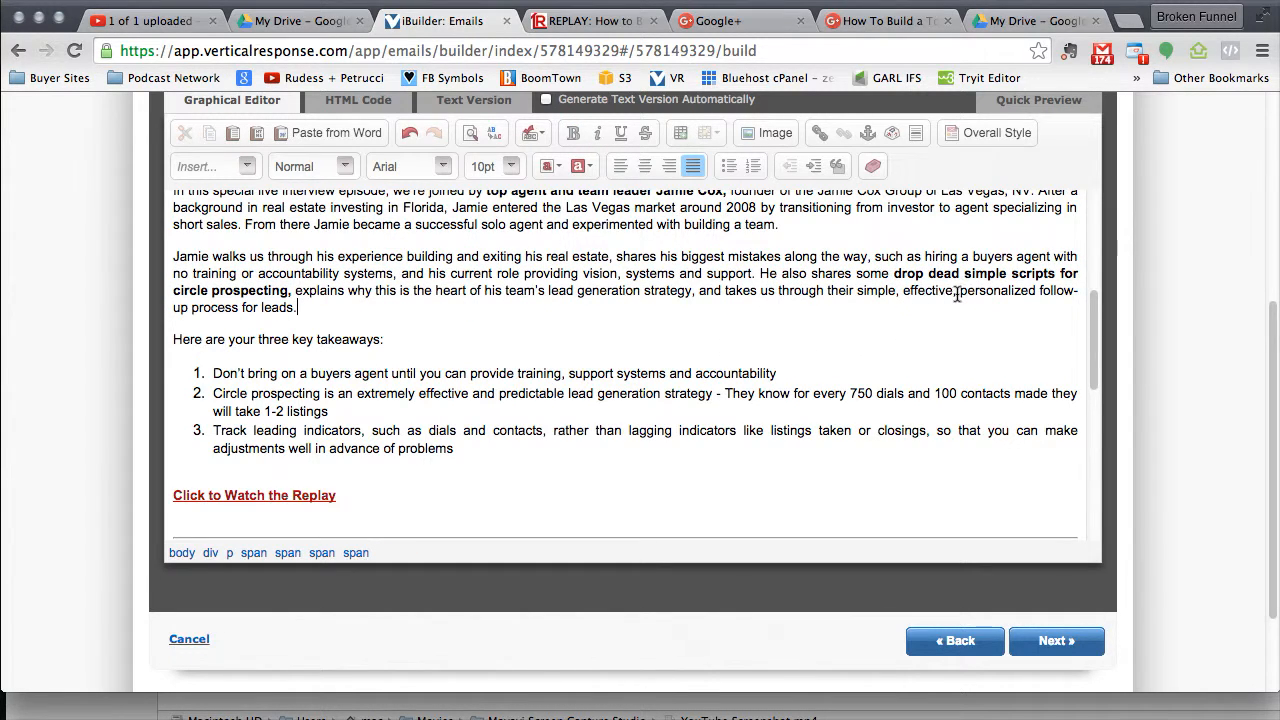
{"action": "left_click_drag", "start_coordinate": [960, 292], "coordinate": [300, 309]}
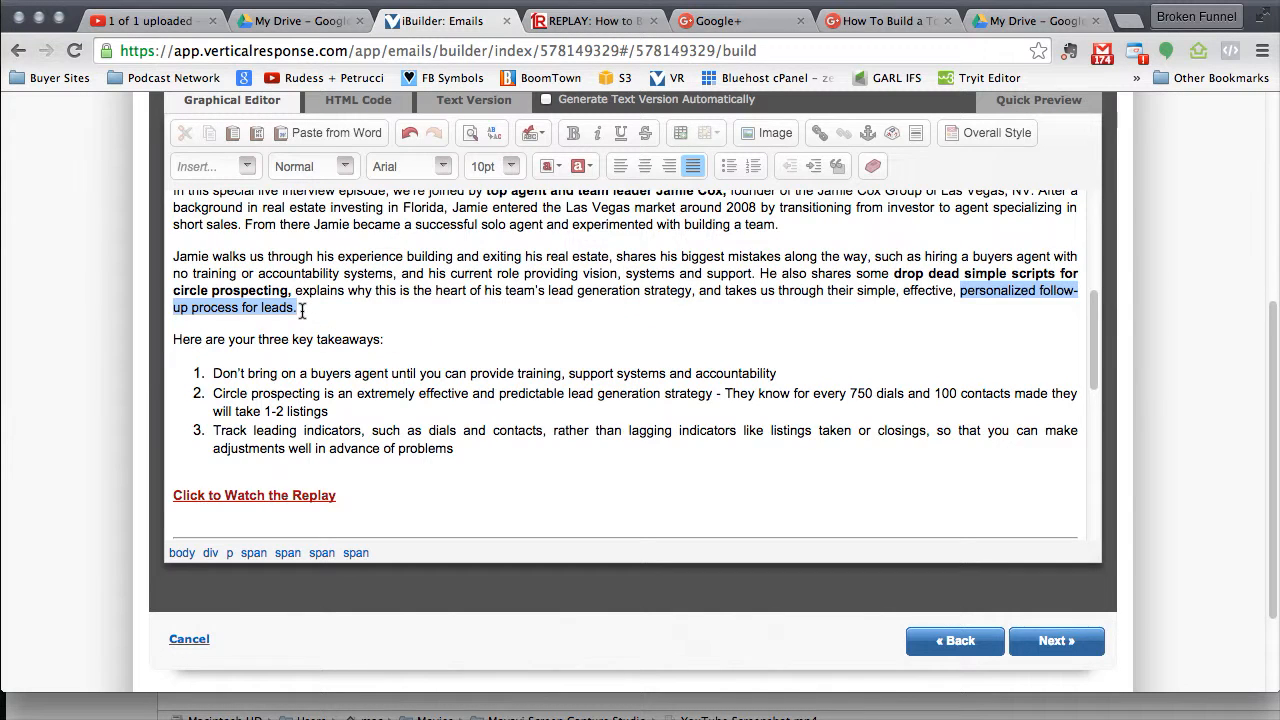
{"action": "key", "text": "ctrl+b"}
{"action": "left_click", "coordinate": [302, 310]}
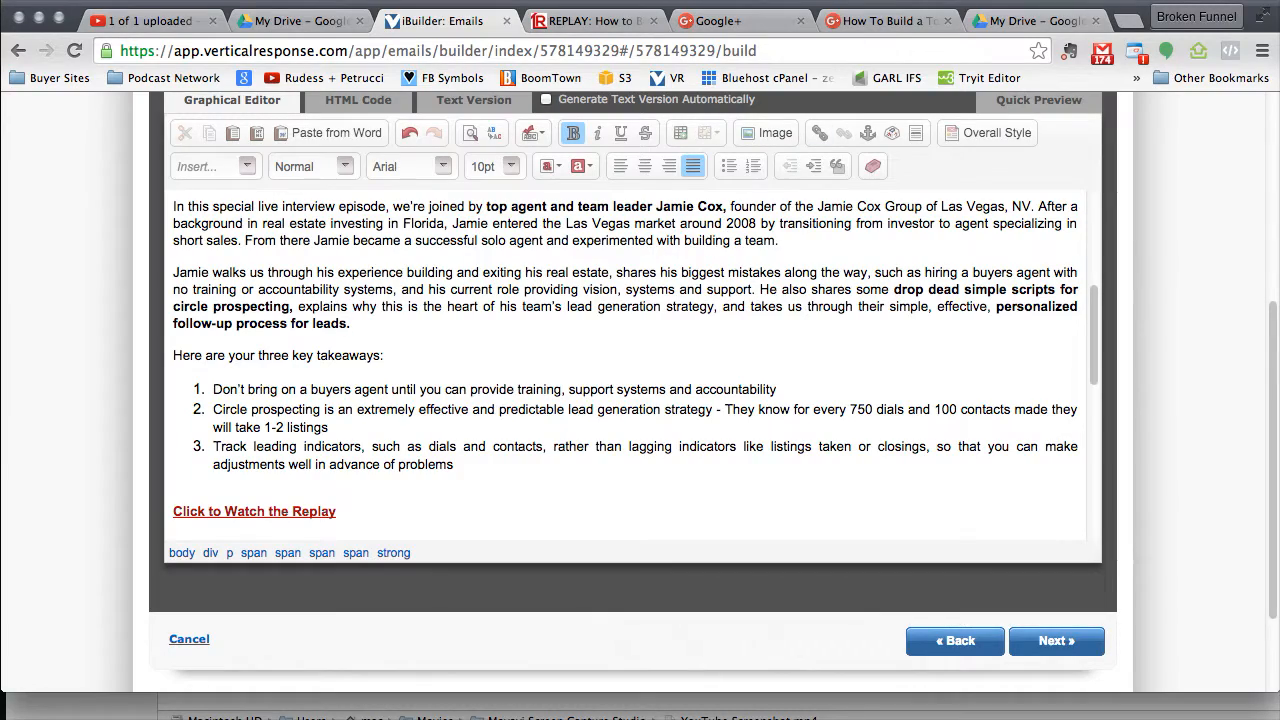
Switch to the Episode 18 Show Notes document and review its title, intro paragraphs and key takeaways.
{"action": "left_click", "coordinate": [1012, 3]}
{"action": "left_click", "coordinate": [876, 335]}
{"action": "scroll", "coordinate": [876, 335], "scroll_direction": "up", "scroll_amount": 4}
{"action": "scroll", "coordinate": [876, 335], "scroll_direction": "up", "scroll_amount": 15}
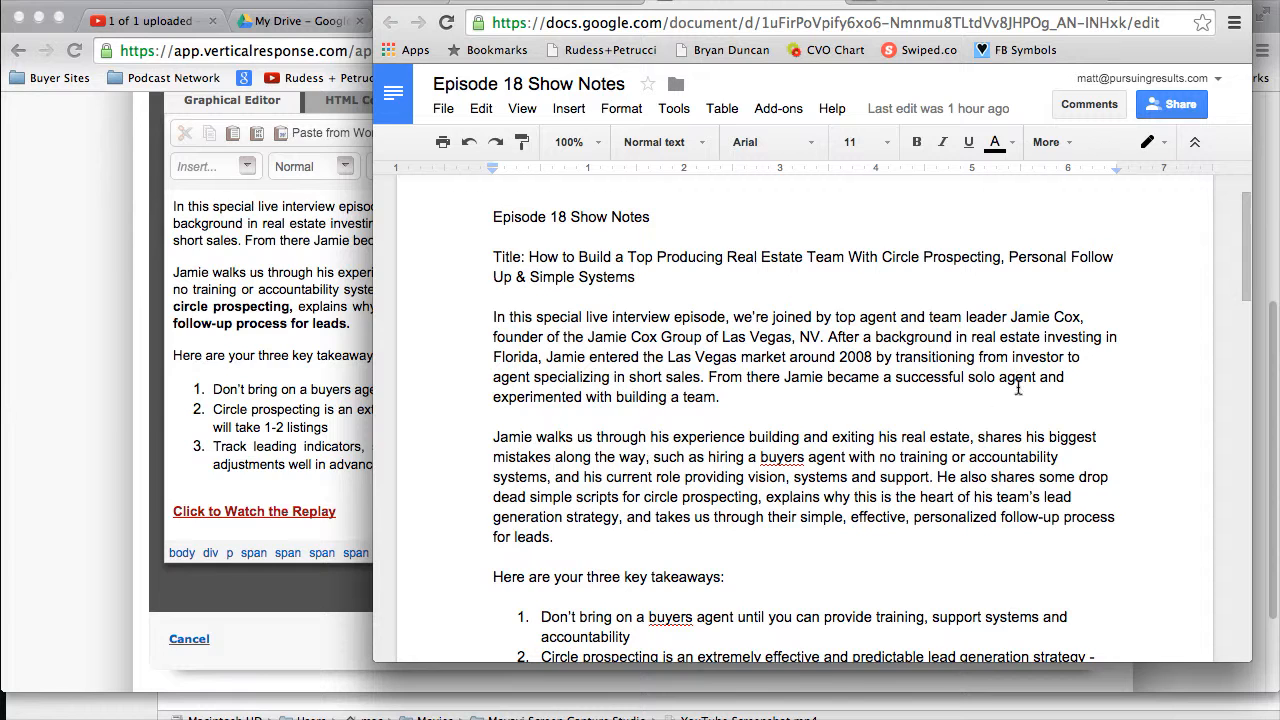
{"action": "scroll", "coordinate": [713, 440], "scroll_direction": "down", "scroll_amount": 2}
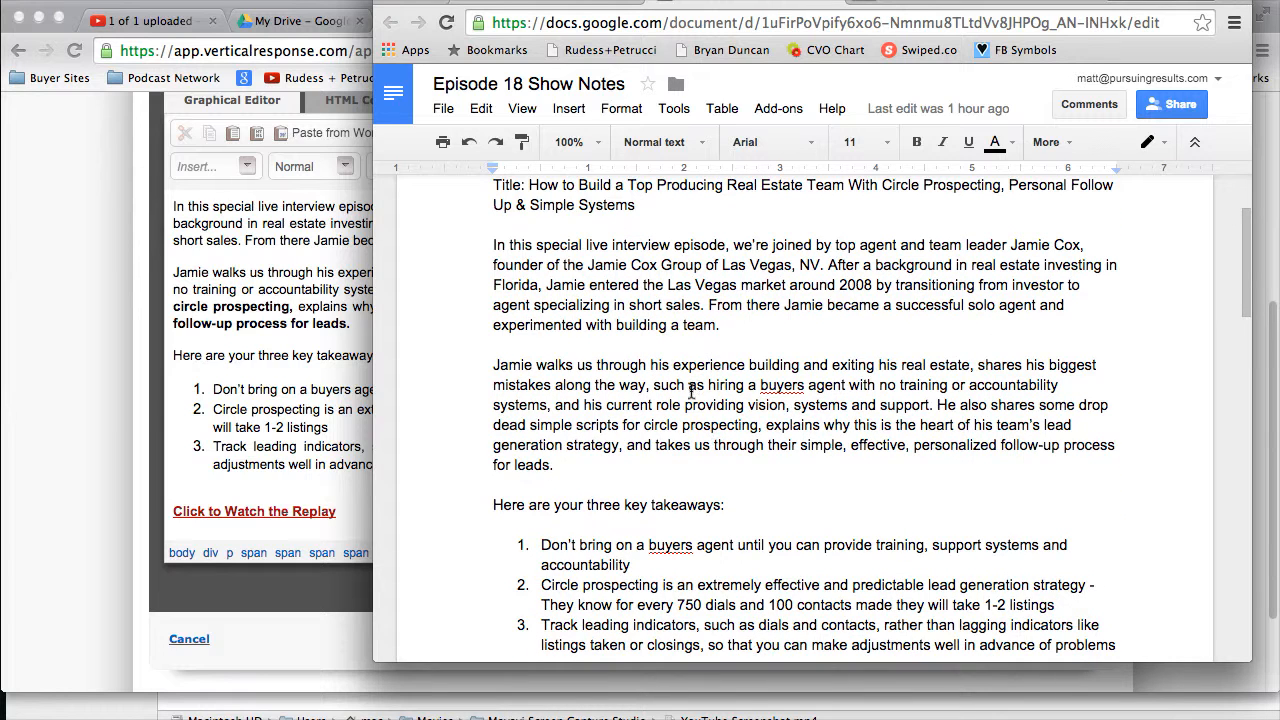
{"action": "scroll", "coordinate": [832, 395], "scroll_direction": "down", "scroll_amount": 1}
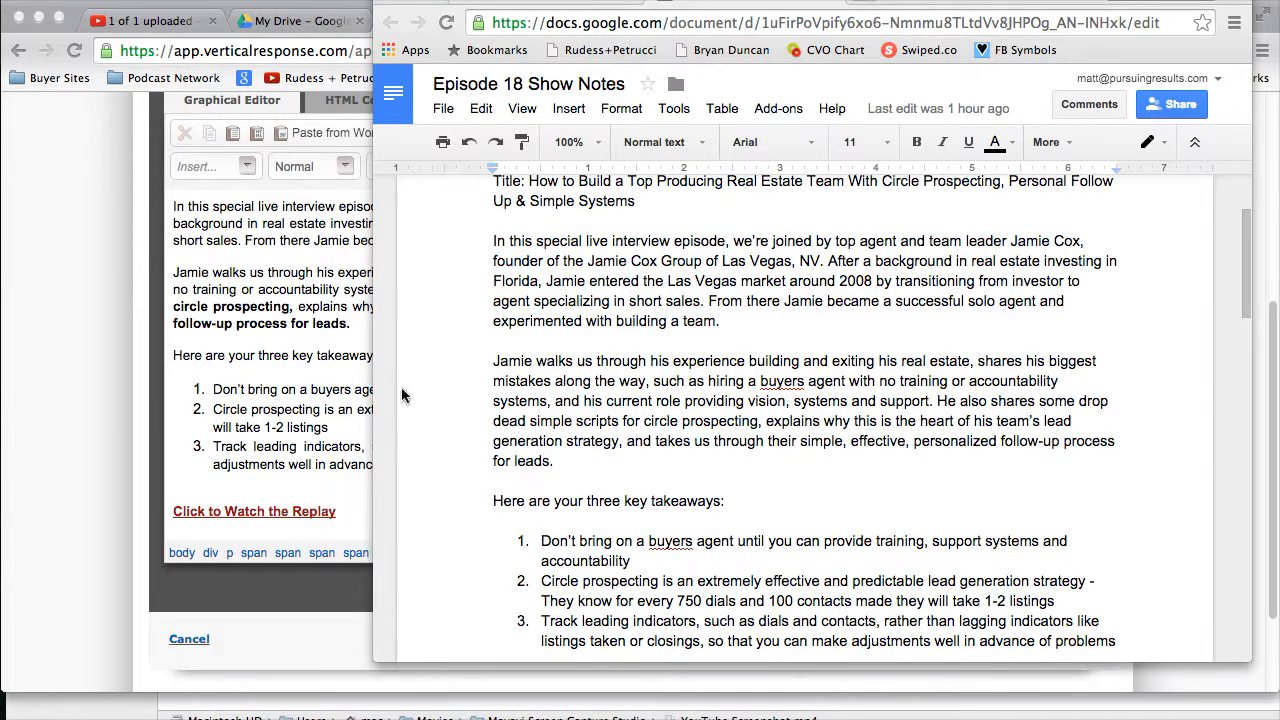
Switch back to the email and bold the line "Here are your three key takeaways:".
{"action": "left_click", "coordinate": [359, 372]}
{"action": "left_click_drag", "start_coordinate": [384, 355], "coordinate": [147, 350]}
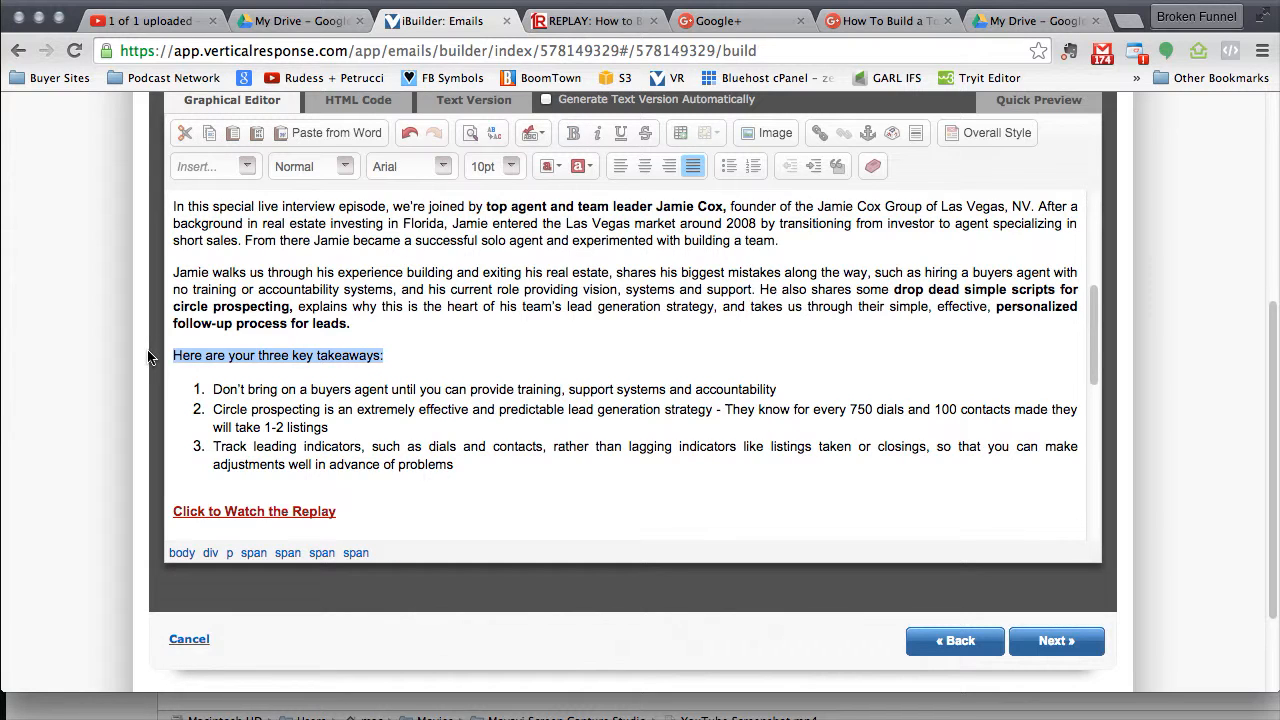
{"action": "key", "text": "super+b"}
{"action": "left_click", "coordinate": [441, 362]}
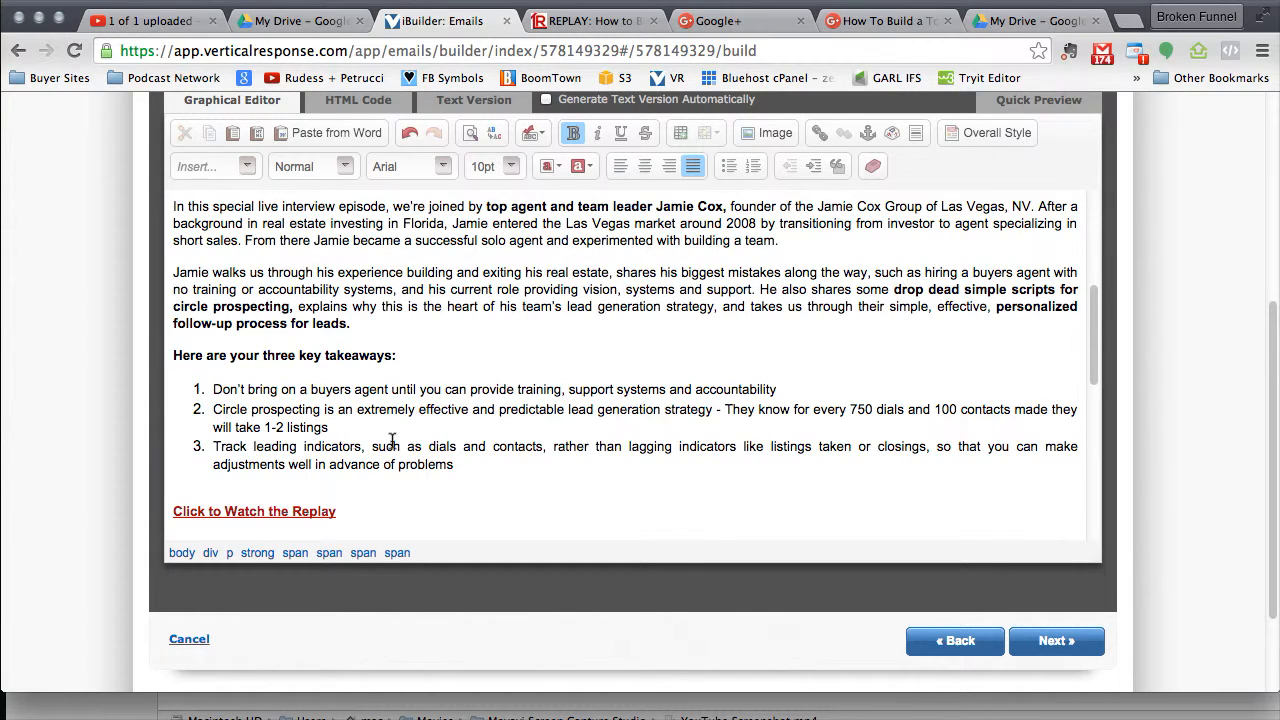
Format the episode title below the On-Demand Replay heading as bold Arial 14pt.
{"action": "scroll", "coordinate": [500, 450], "scroll_direction": "down", "scroll_amount": 3}
{"action": "scroll", "coordinate": [573, 375], "scroll_direction": "up", "scroll_amount": 10}
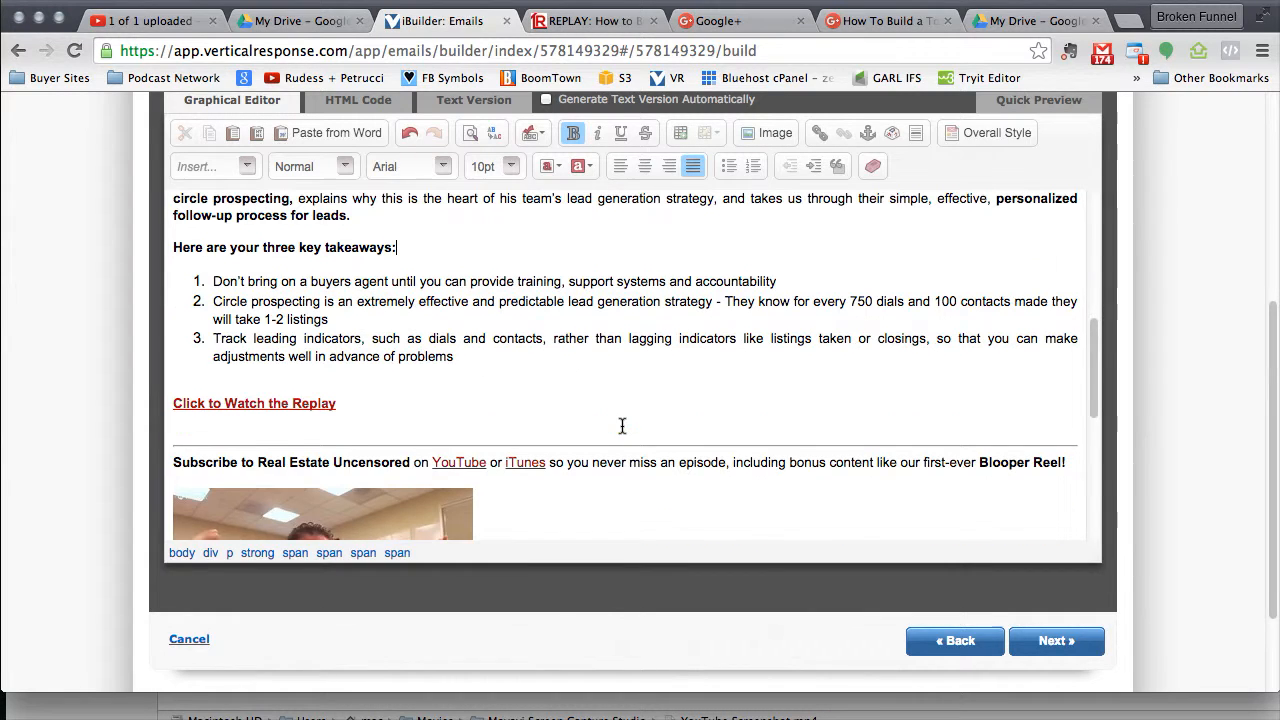
{"action": "left_click_drag", "start_coordinate": [1019, 330], "coordinate": [167, 335]}
{"action": "left_click", "coordinate": [444, 250]}
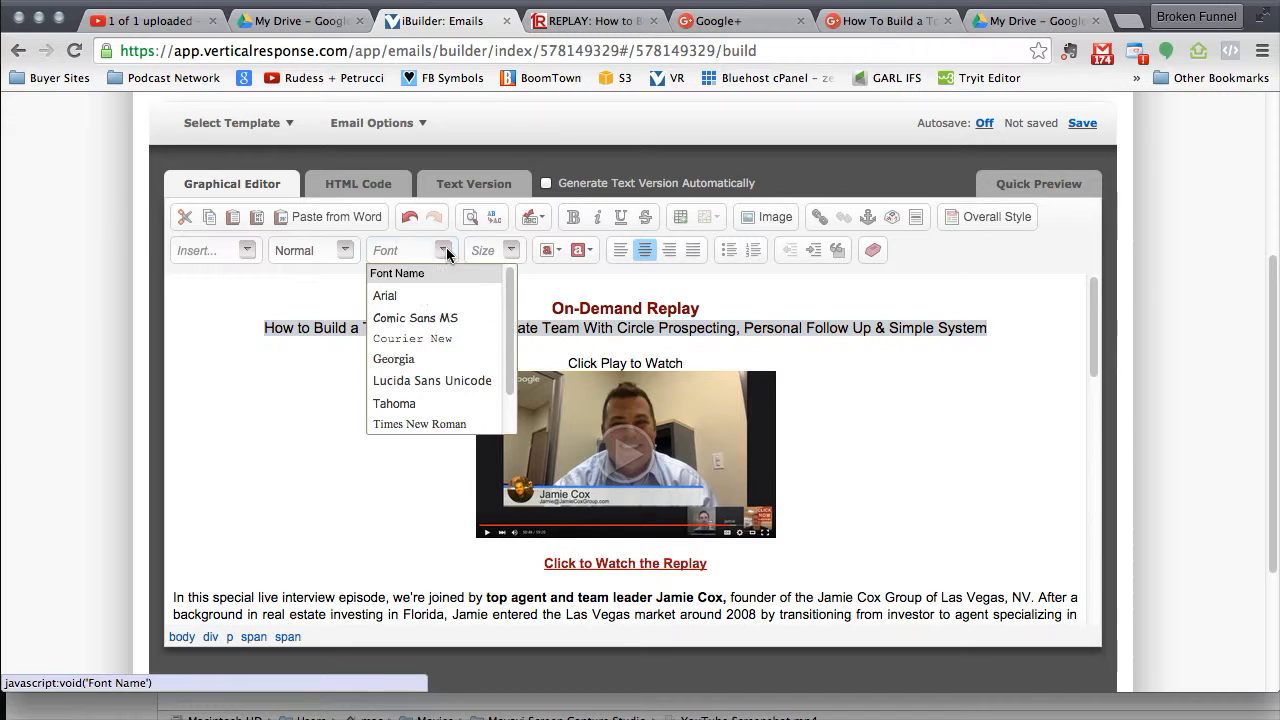
{"action": "left_click", "coordinate": [398, 295]}
{"action": "left_click", "coordinate": [504, 257]}
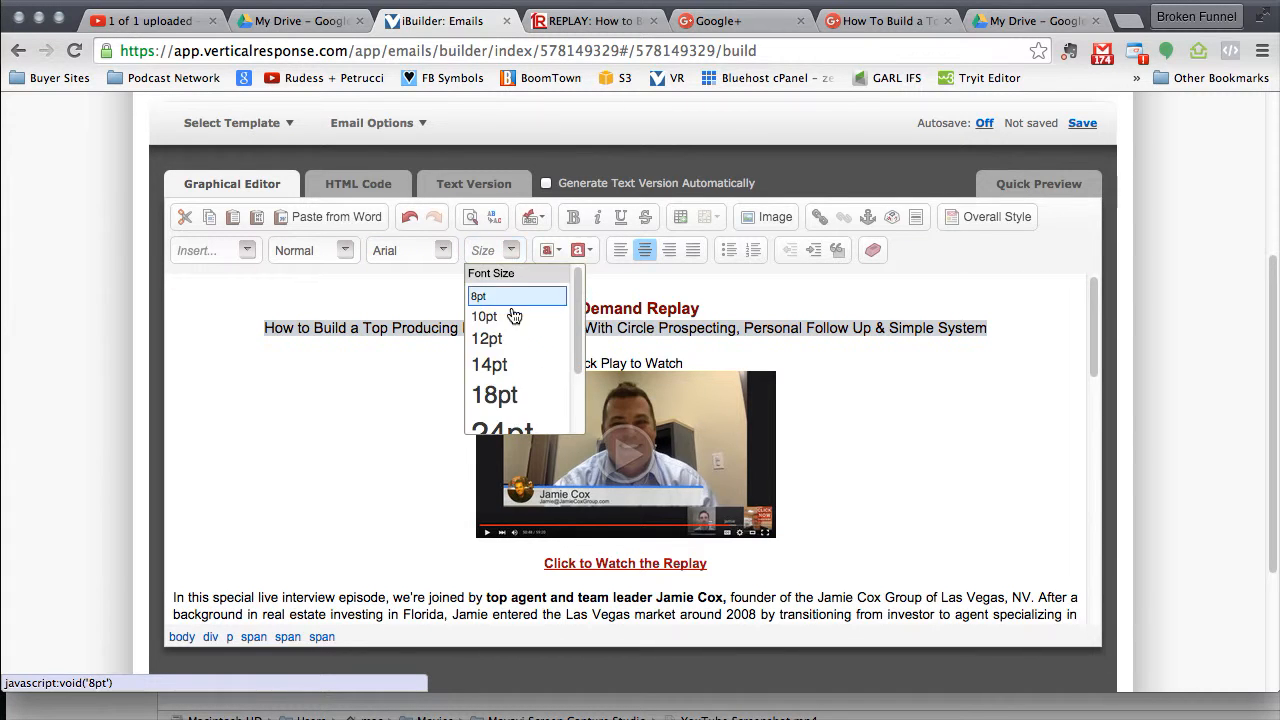
{"action": "left_click", "coordinate": [514, 396]}
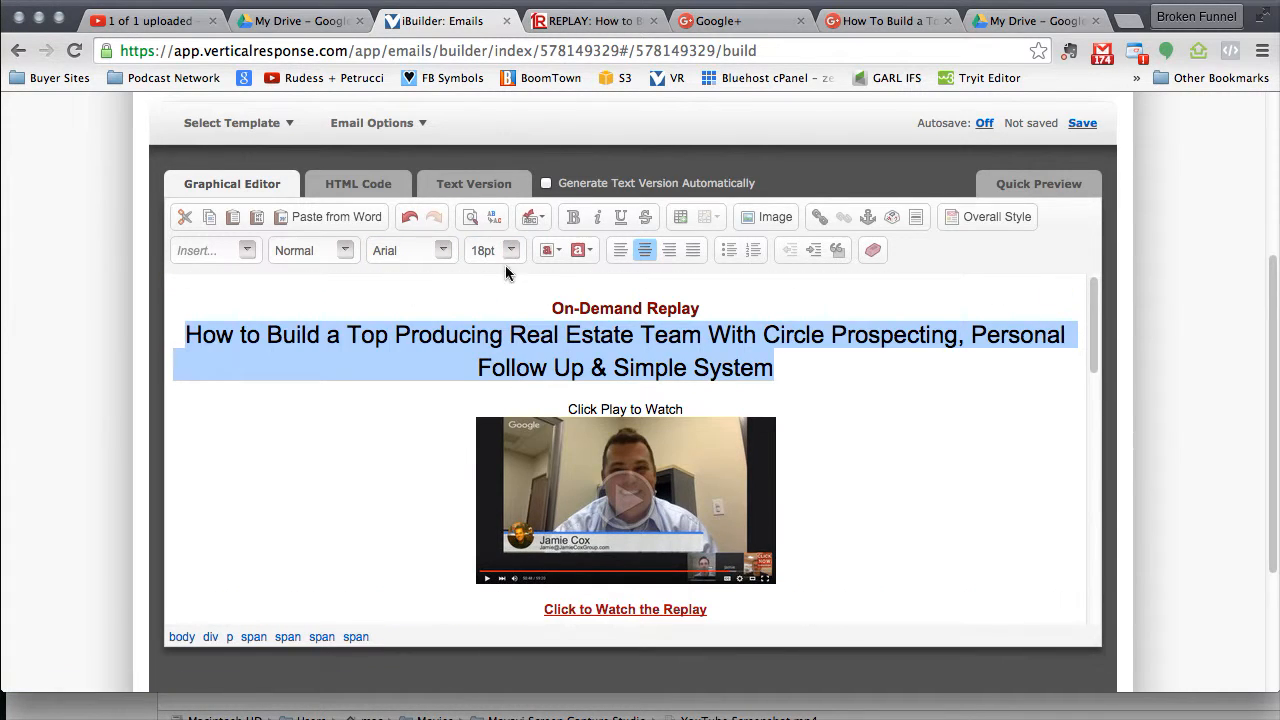
{"action": "left_click", "coordinate": [507, 252]}
{"action": "left_click", "coordinate": [515, 354]}
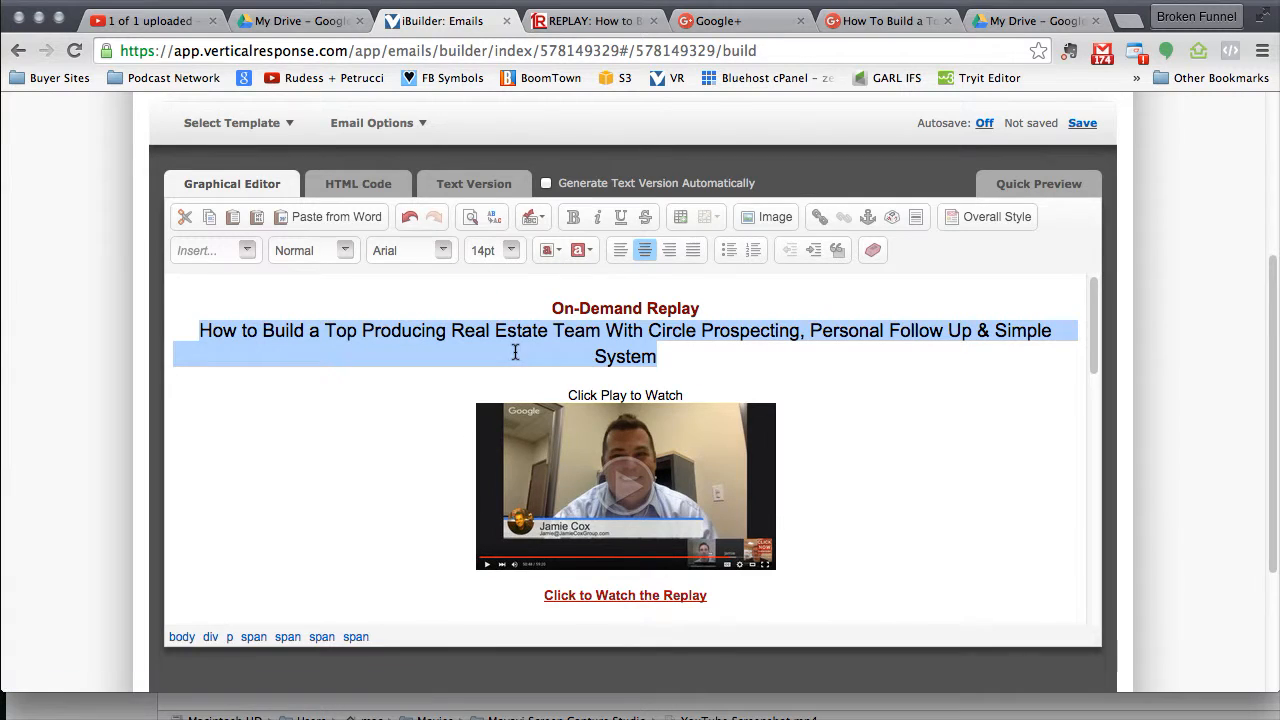
{"action": "left_click", "coordinate": [572, 218]}
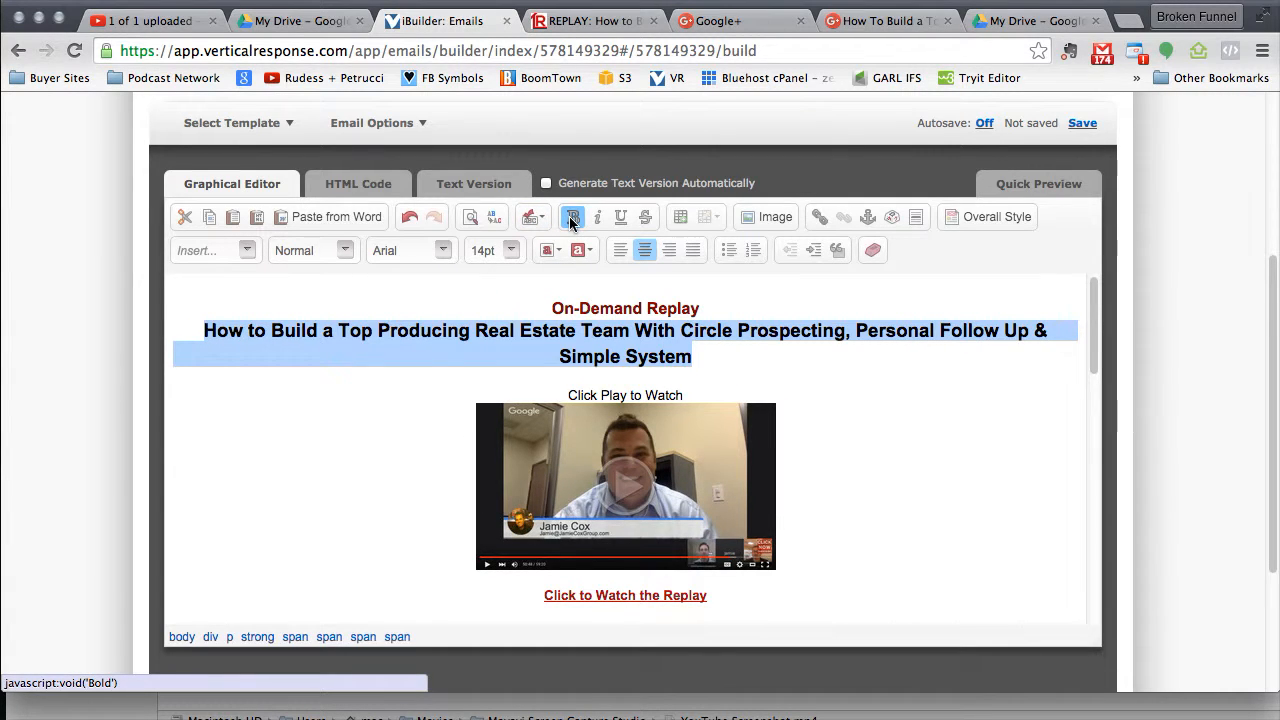
Reduce the "On-Demand Replay" heading above the episode title to 10pt.
{"action": "left_click", "coordinate": [868, 415]}
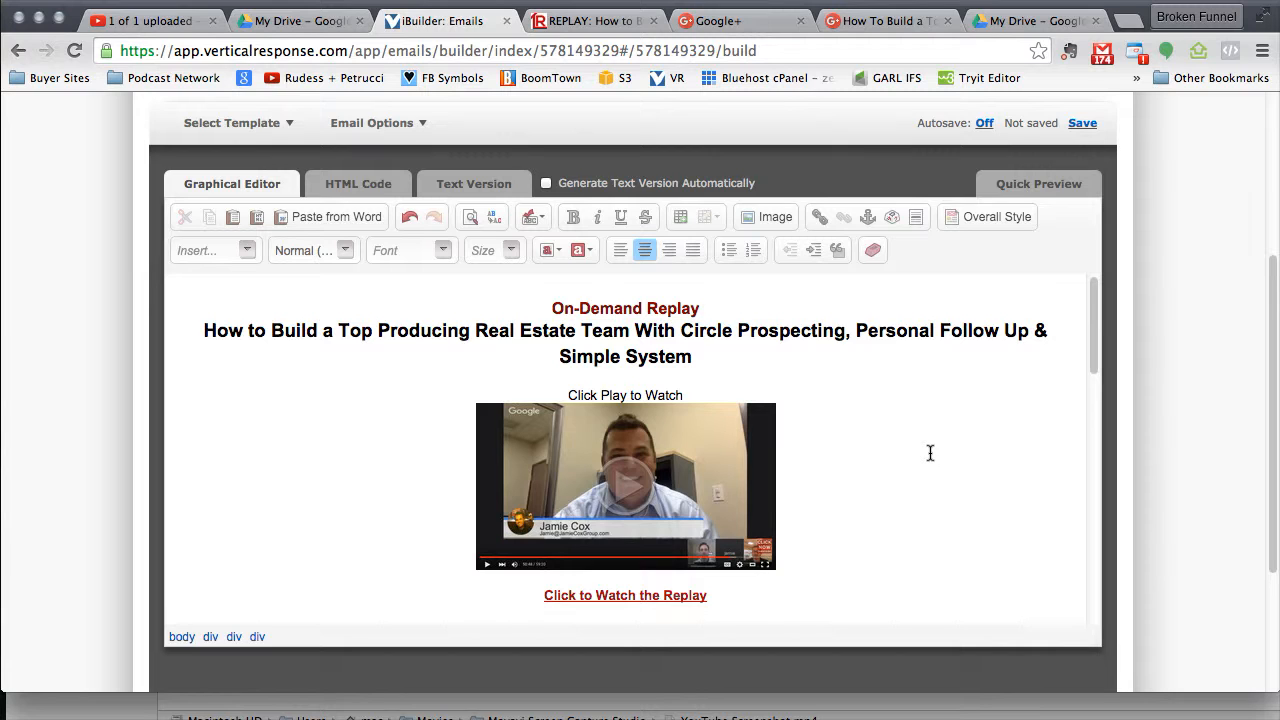
{"action": "left_click_drag", "start_coordinate": [708, 309], "coordinate": [556, 310]}
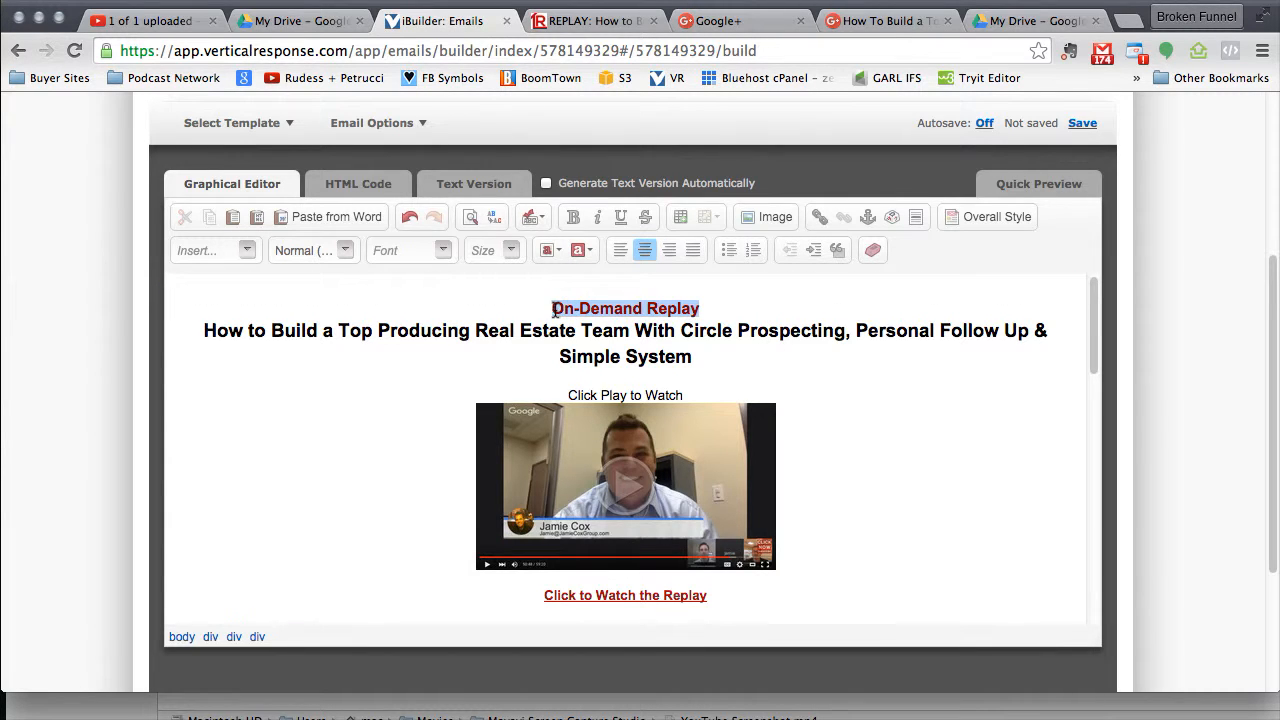
{"action": "left_click", "coordinate": [507, 249]}
{"action": "left_click", "coordinate": [490, 311]}
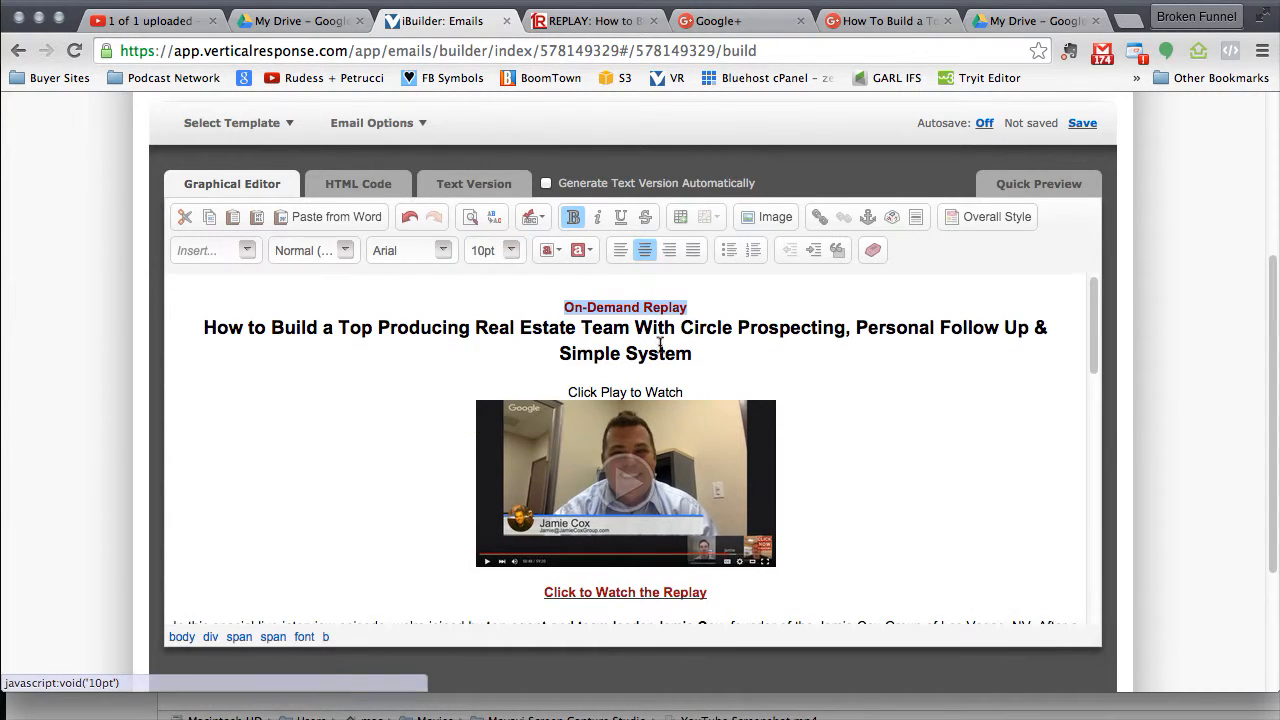
{"action": "left_click", "coordinate": [708, 362]}
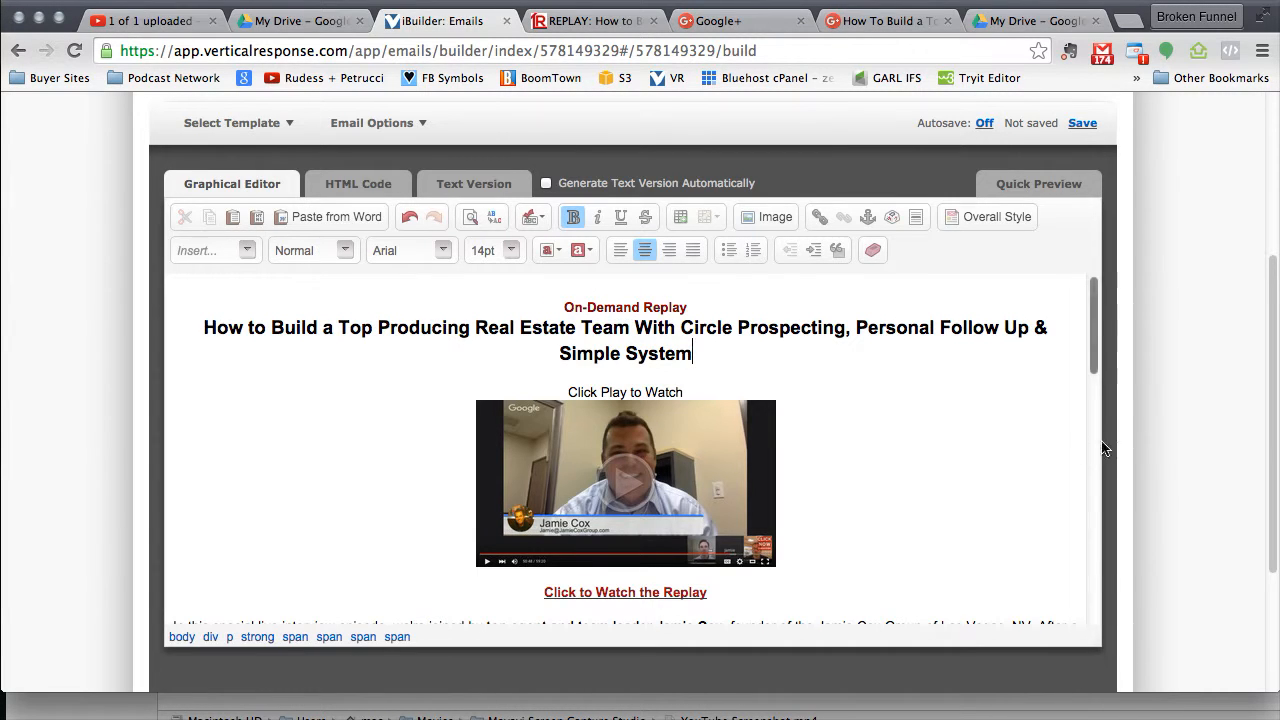
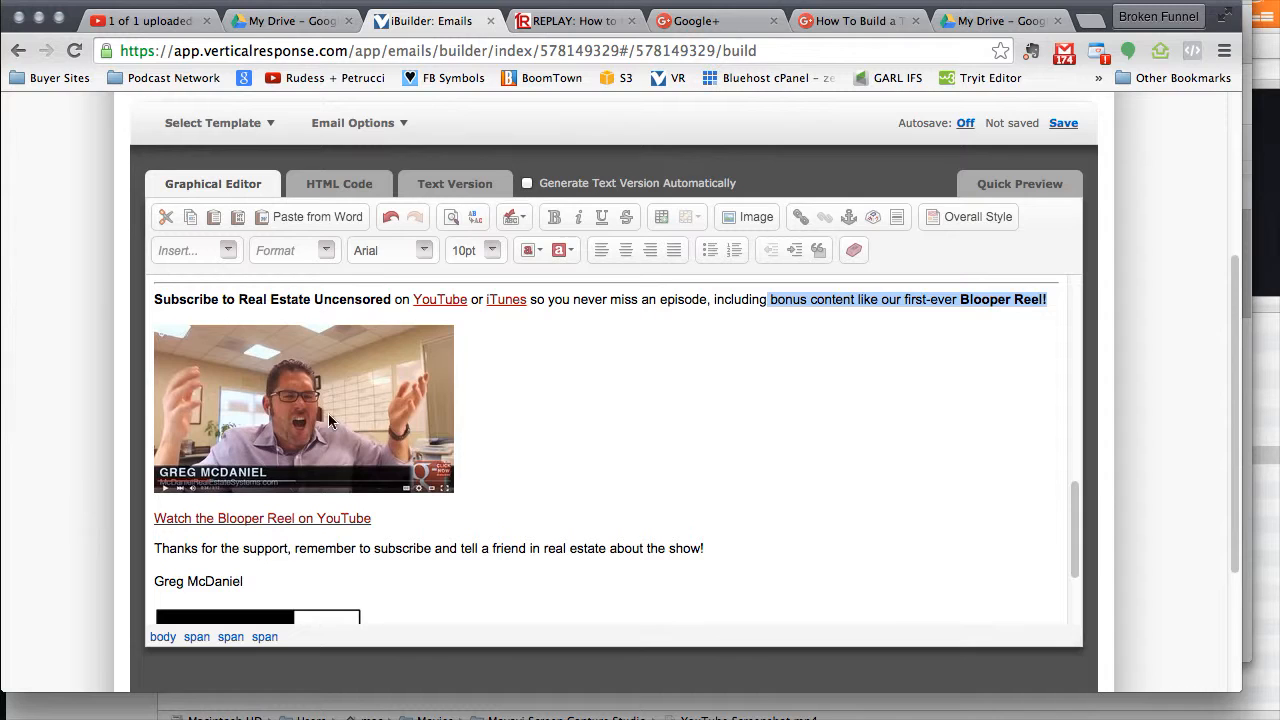
Review the rest of the email, from the Blooper Reel section, sign-off and P.S. back up to the replay image.
{"action": "left_click", "coordinate": [617, 452]}
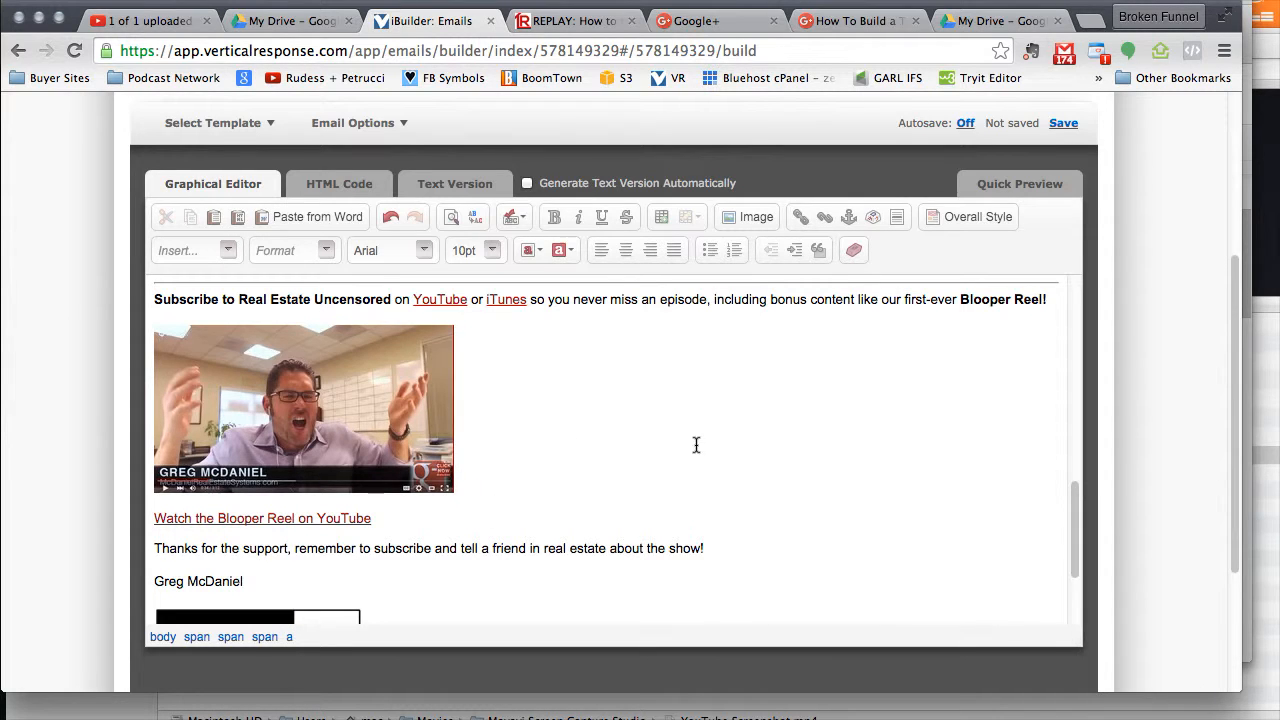
{"action": "scroll", "coordinate": [600, 452], "scroll_direction": "down", "scroll_amount": 3}
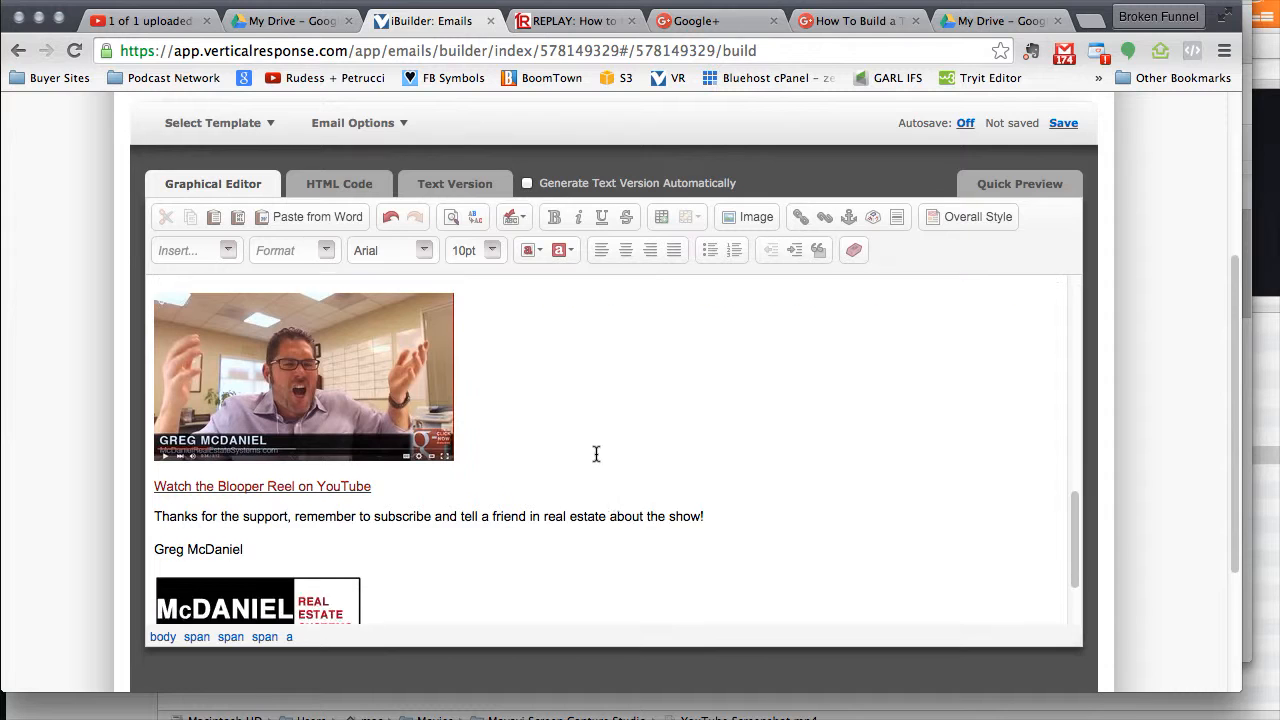
{"action": "left_click_drag", "start_coordinate": [782, 568], "coordinate": [127, 563]}
{"action": "left_click", "coordinate": [645, 486]}
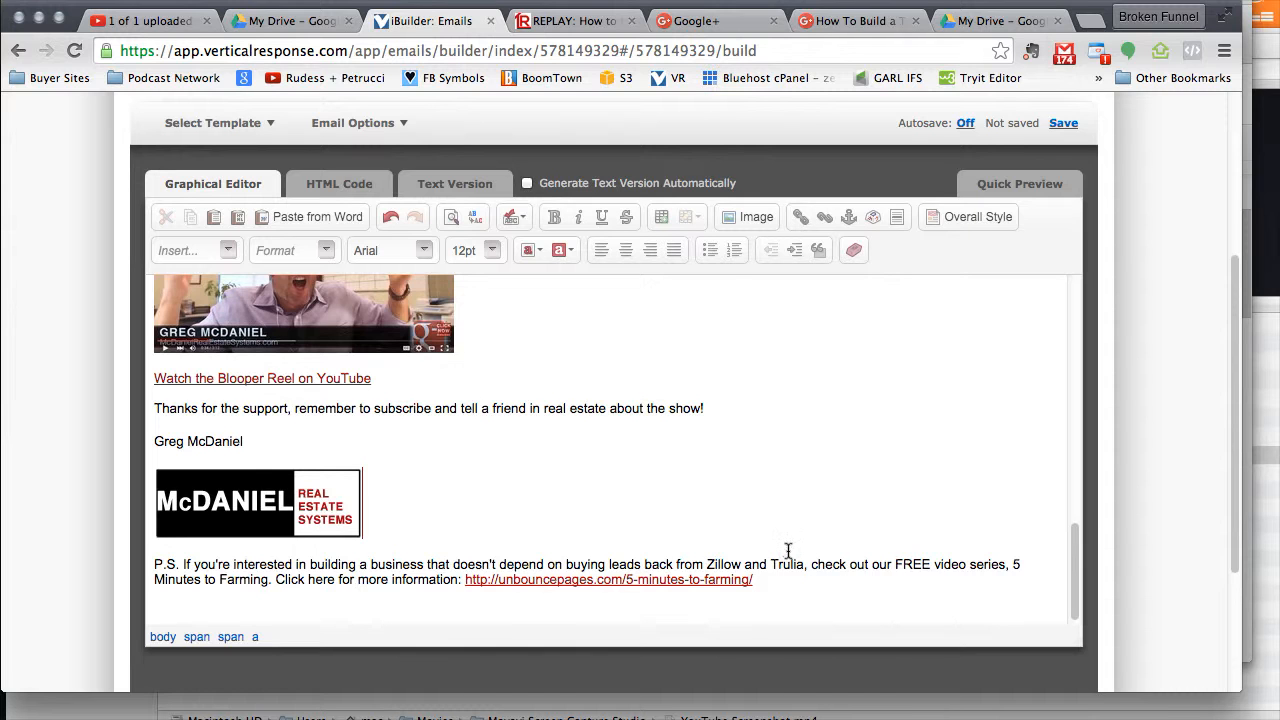
{"action": "scroll", "coordinate": [731, 558], "scroll_direction": "up", "scroll_amount": 10}
{"action": "scroll", "coordinate": [731, 558], "scroll_direction": "up", "scroll_amount": 2}
{"action": "scroll", "coordinate": [735, 555], "scroll_direction": "down", "scroll_amount": 5}
{"action": "scroll", "coordinate": [523, 550], "scroll_direction": "up", "scroll_amount": 5}
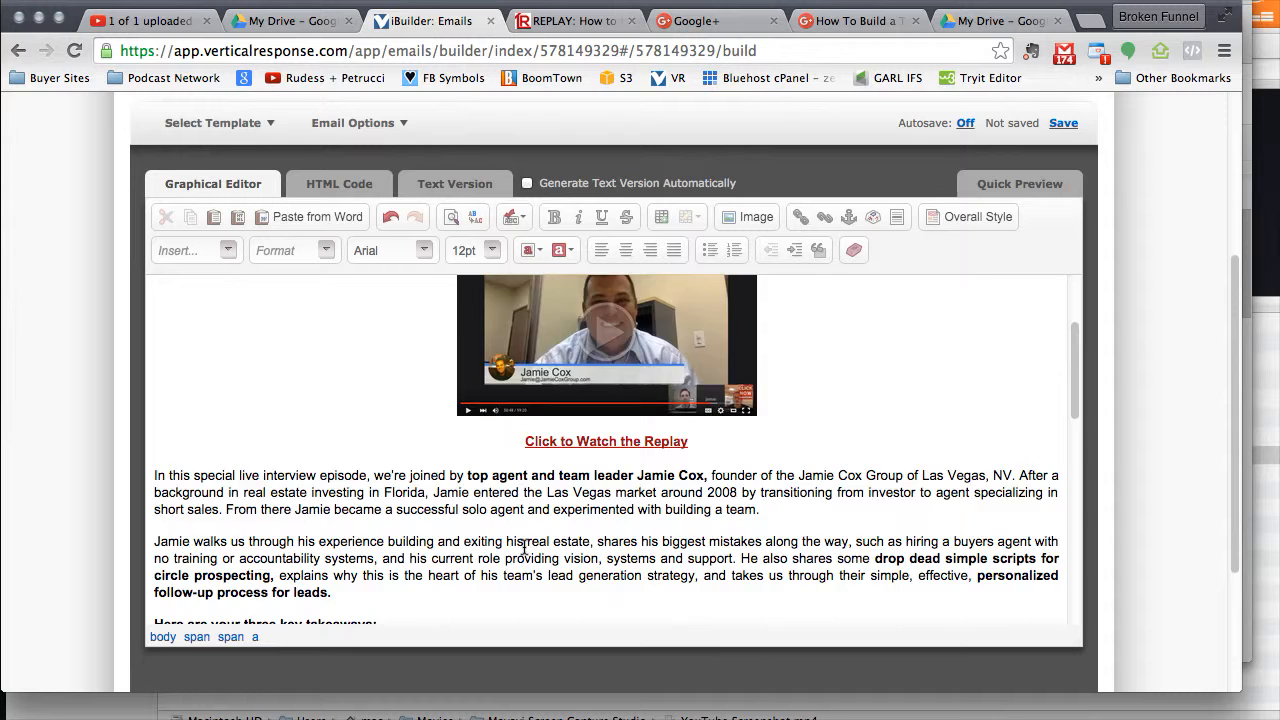
{"action": "scroll", "coordinate": [523, 548], "scroll_direction": "up", "scroll_amount": 2}
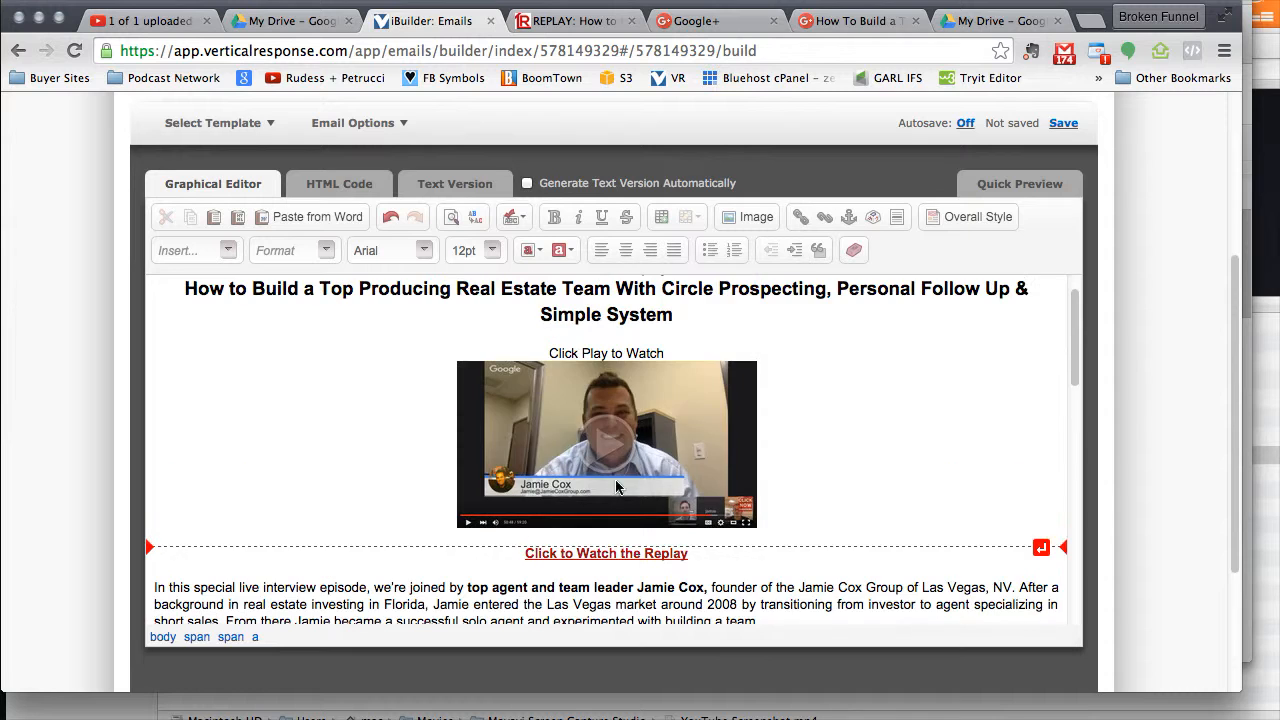
Switch to the published replay blog post, look through it and copy its web address.
{"action": "left_click", "coordinate": [563, 31]}
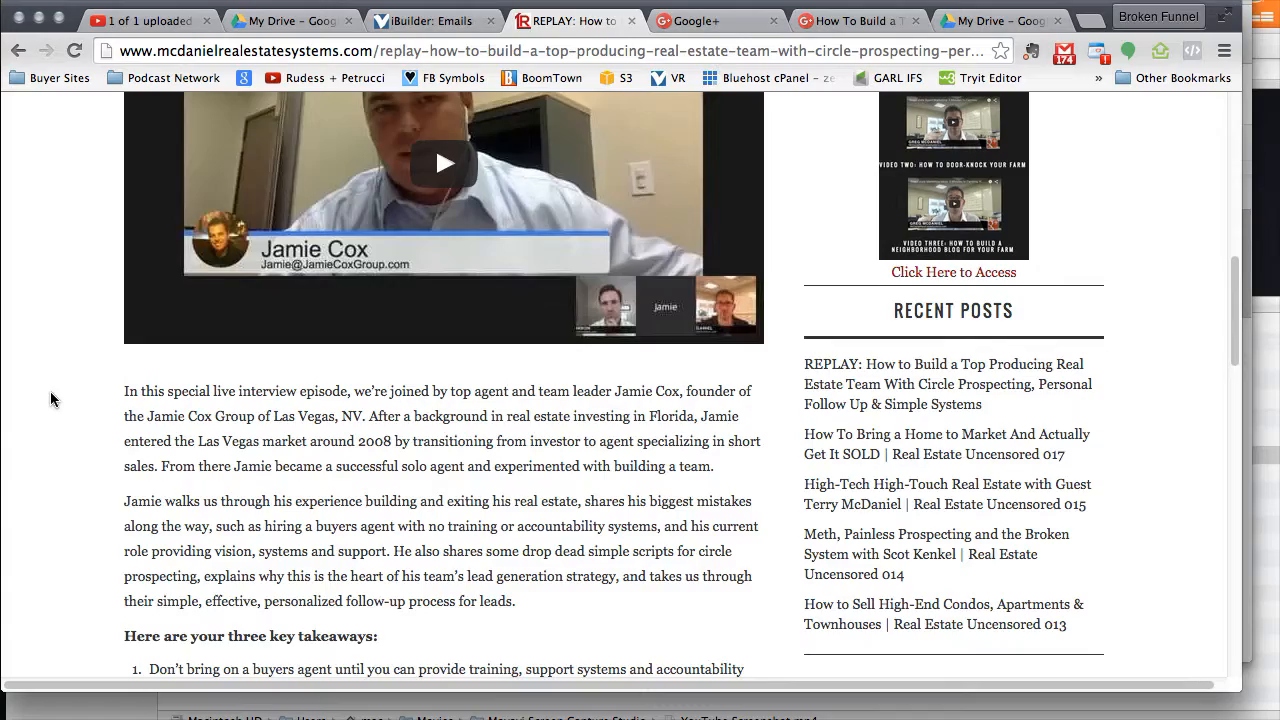
{"action": "scroll", "coordinate": [50, 391], "scroll_direction": "up", "scroll_amount": 3}
{"action": "scroll", "coordinate": [580, 357], "scroll_direction": "down", "scroll_amount": 10}
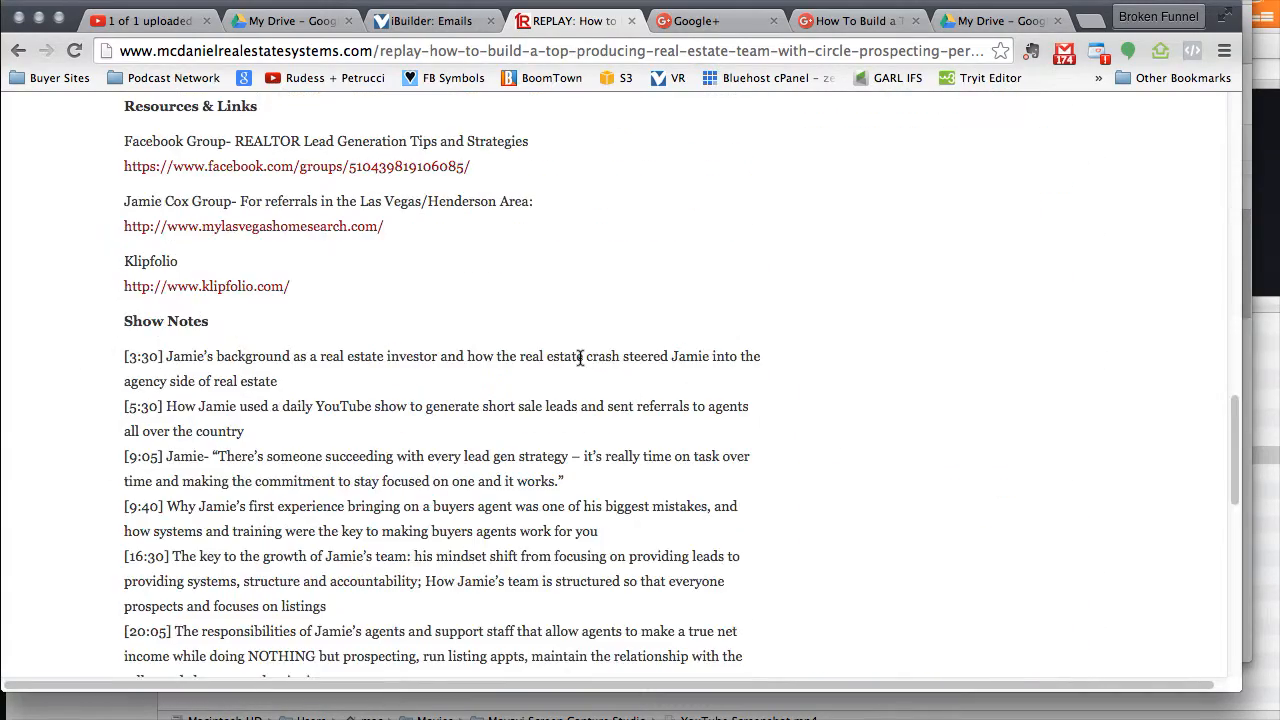
{"action": "scroll", "coordinate": [579, 356], "scroll_direction": "down", "scroll_amount": 3}
{"action": "scroll", "coordinate": [579, 356], "scroll_direction": "up", "scroll_amount": 15}
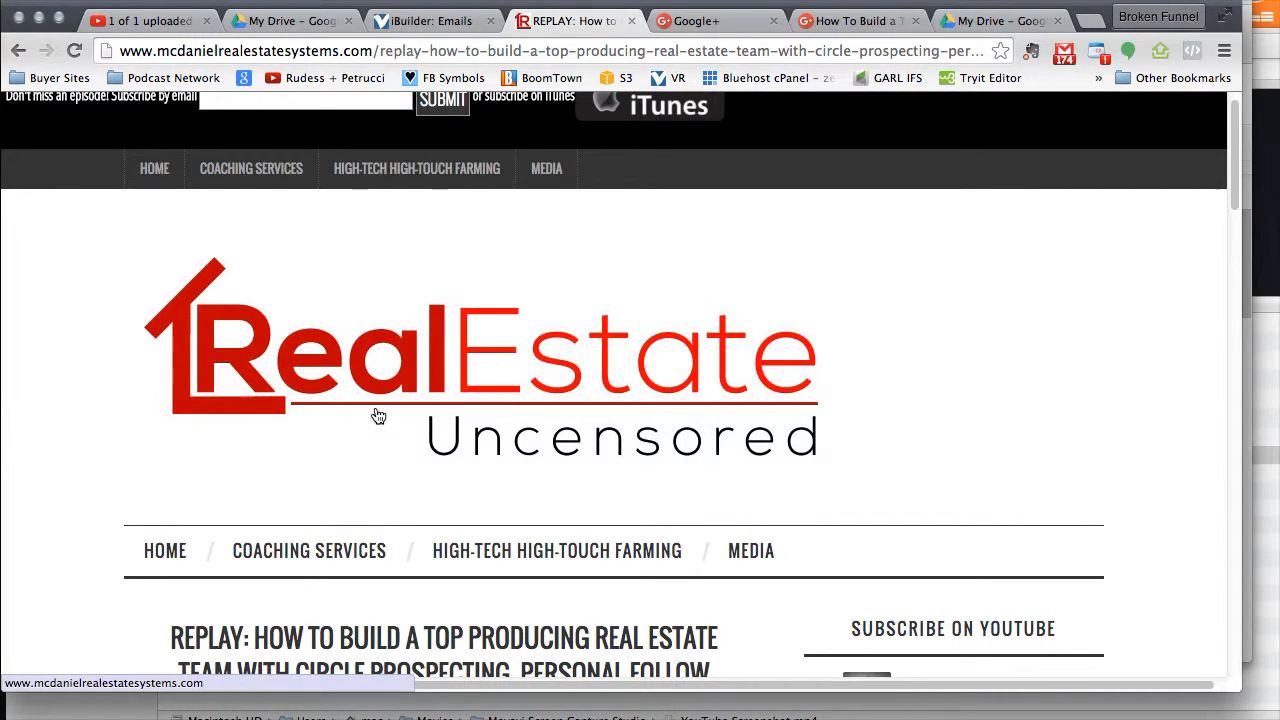
{"action": "scroll", "coordinate": [74, 405], "scroll_direction": "down", "scroll_amount": 3}
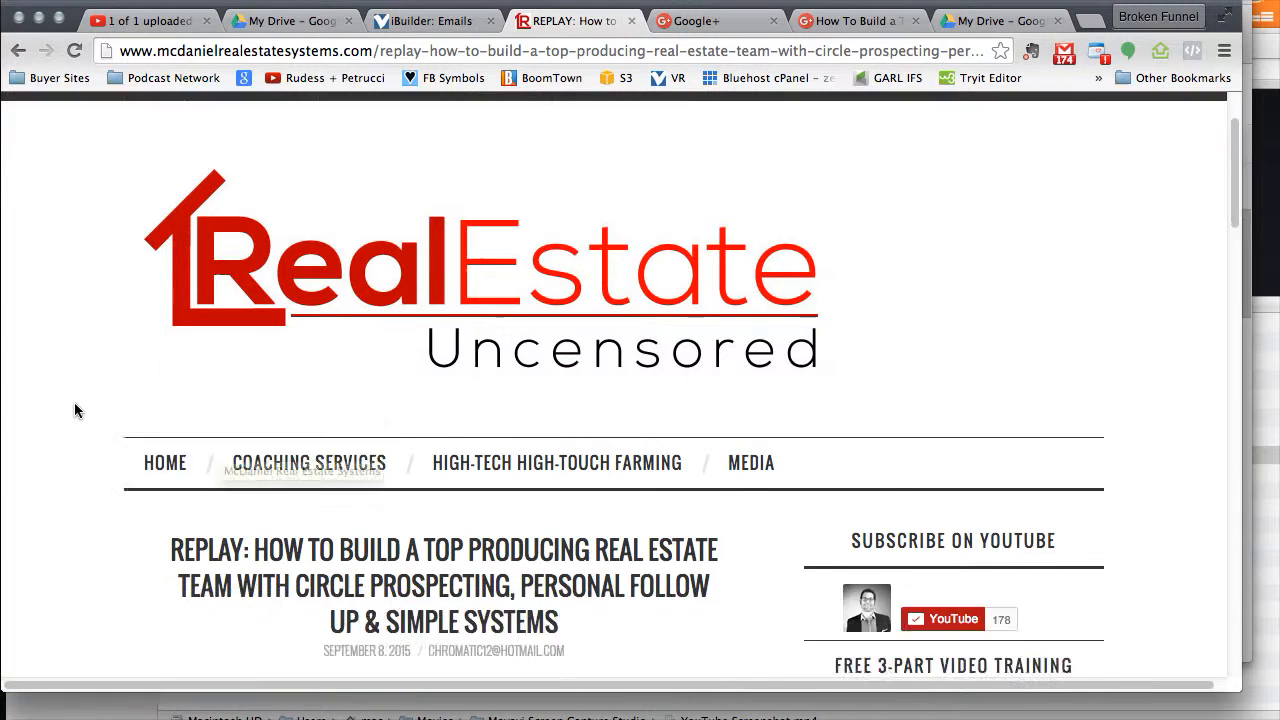
{"action": "scroll", "coordinate": [74, 405], "scroll_direction": "down", "scroll_amount": 2}
{"action": "left_click", "coordinate": [363, 50]}
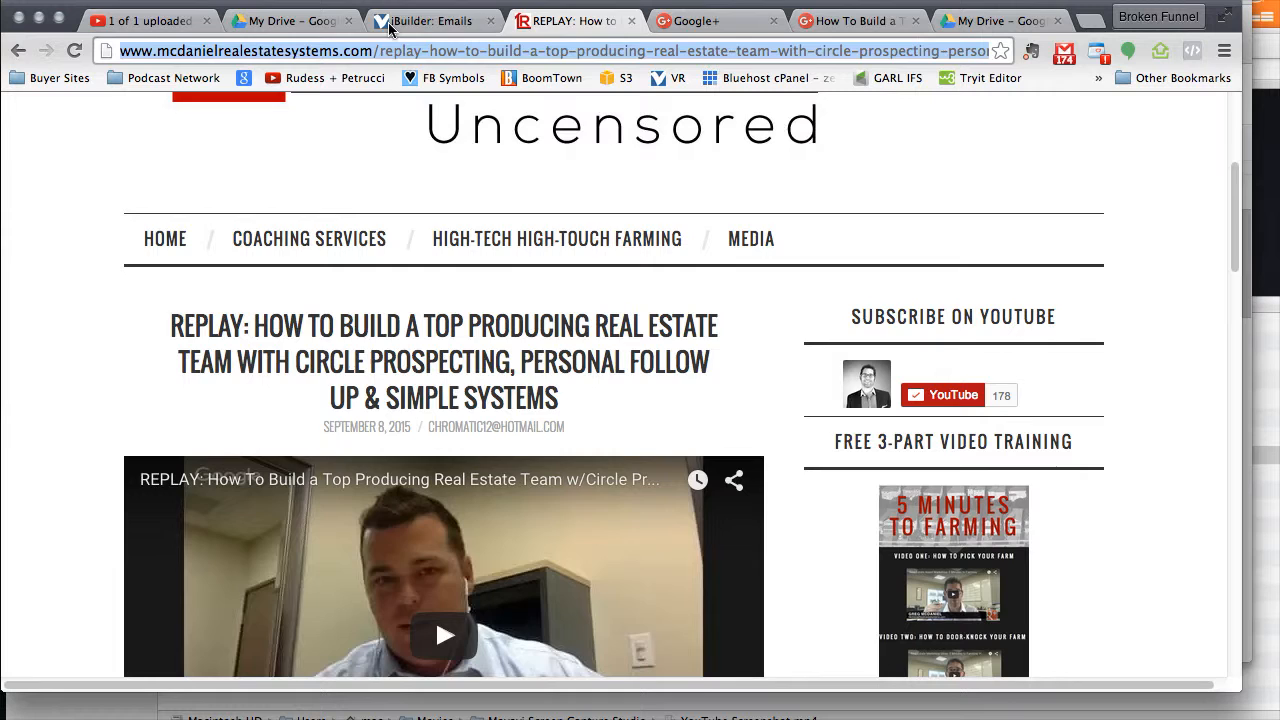
Return to the email and link the replay video image to the copied blog post address.
{"action": "left_click", "coordinate": [432, 20]}
{"action": "scroll", "coordinate": [868, 413], "scroll_direction": "up", "scroll_amount": 1}
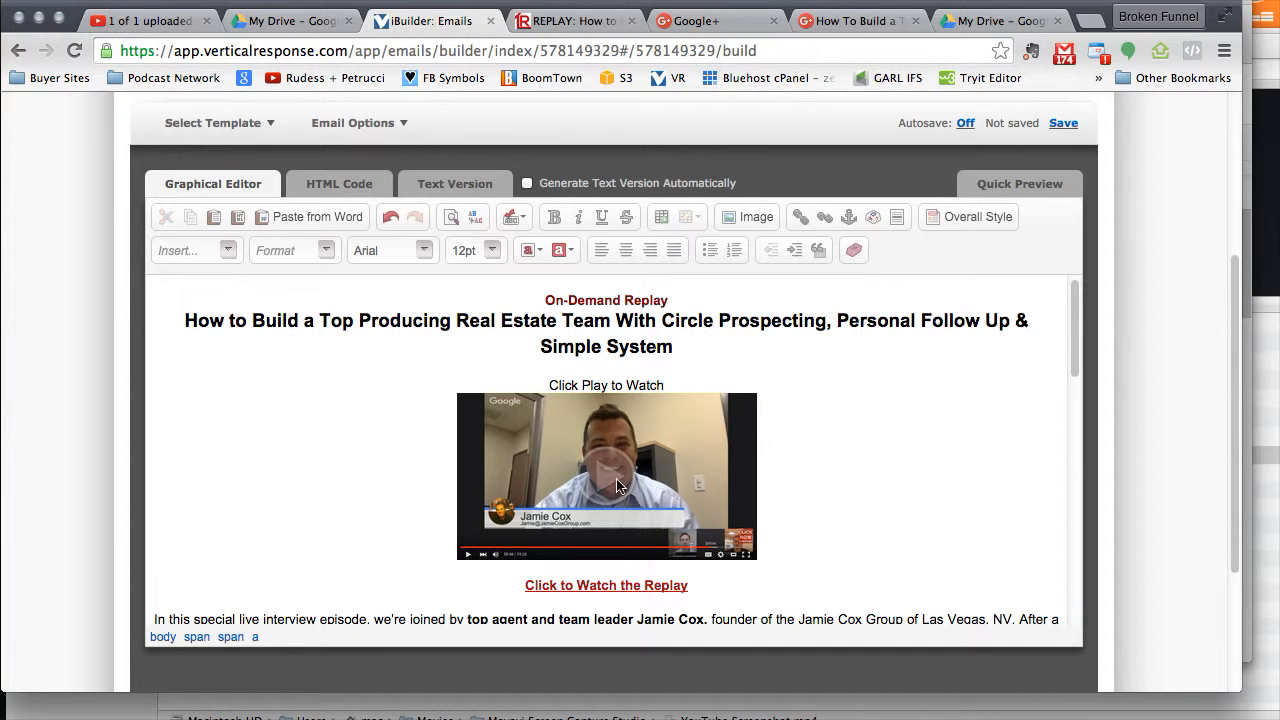
{"action": "left_click", "coordinate": [627, 442]}
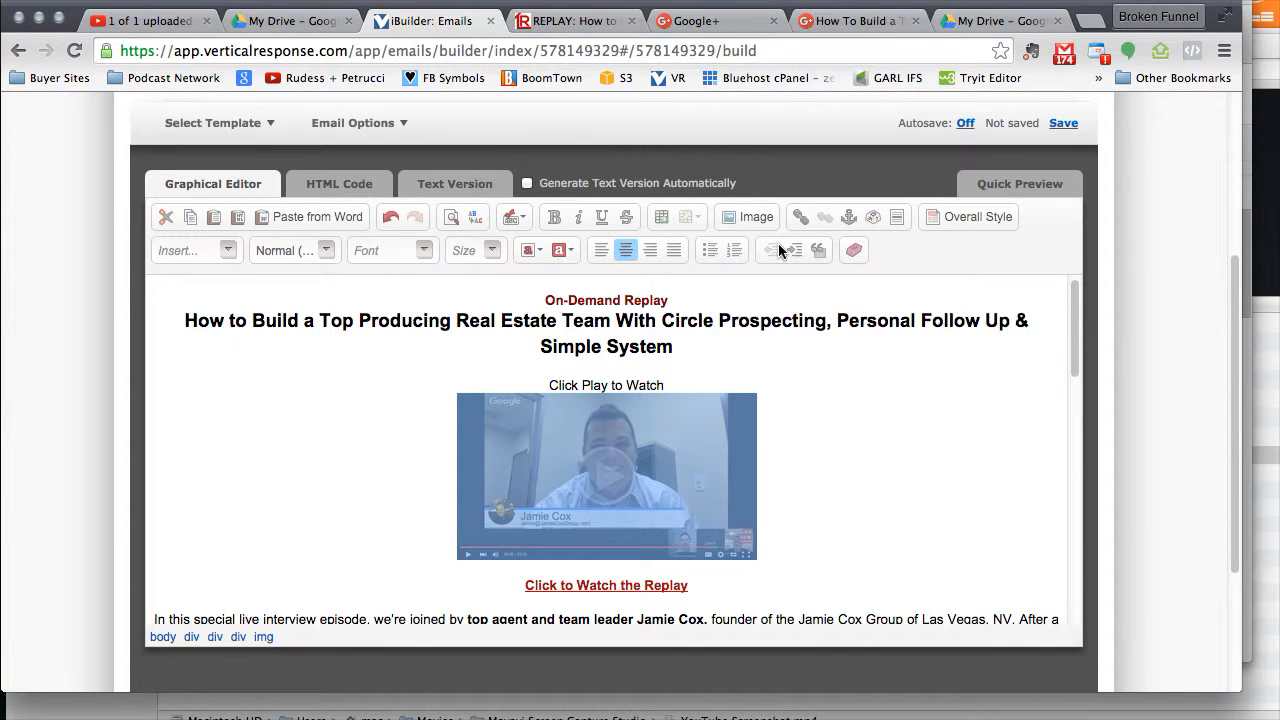
{"action": "left_click", "coordinate": [800, 217]}
{"action": "key", "text": "ctrl+v"}
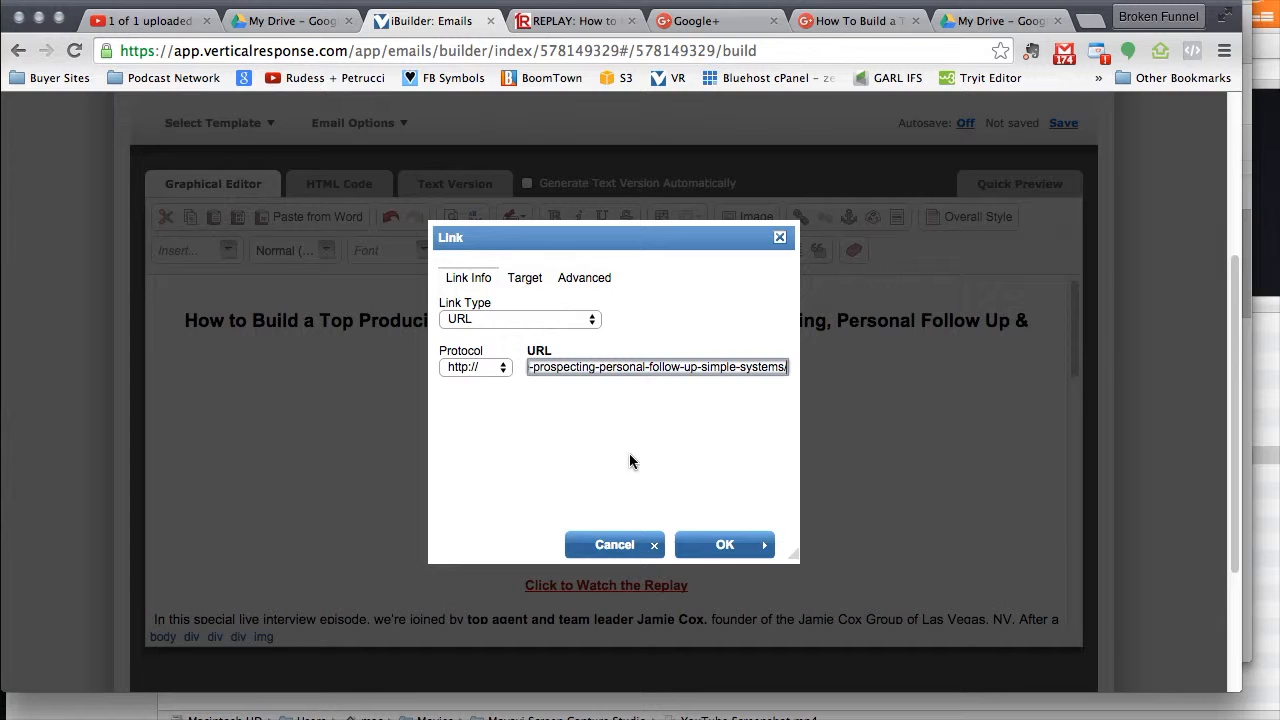
{"action": "left_click", "coordinate": [718, 545]}
Replace the URL of the "Click to Watch the Replay" link below the video image with the blog post address.
{"action": "double_click", "coordinate": [597, 583]}
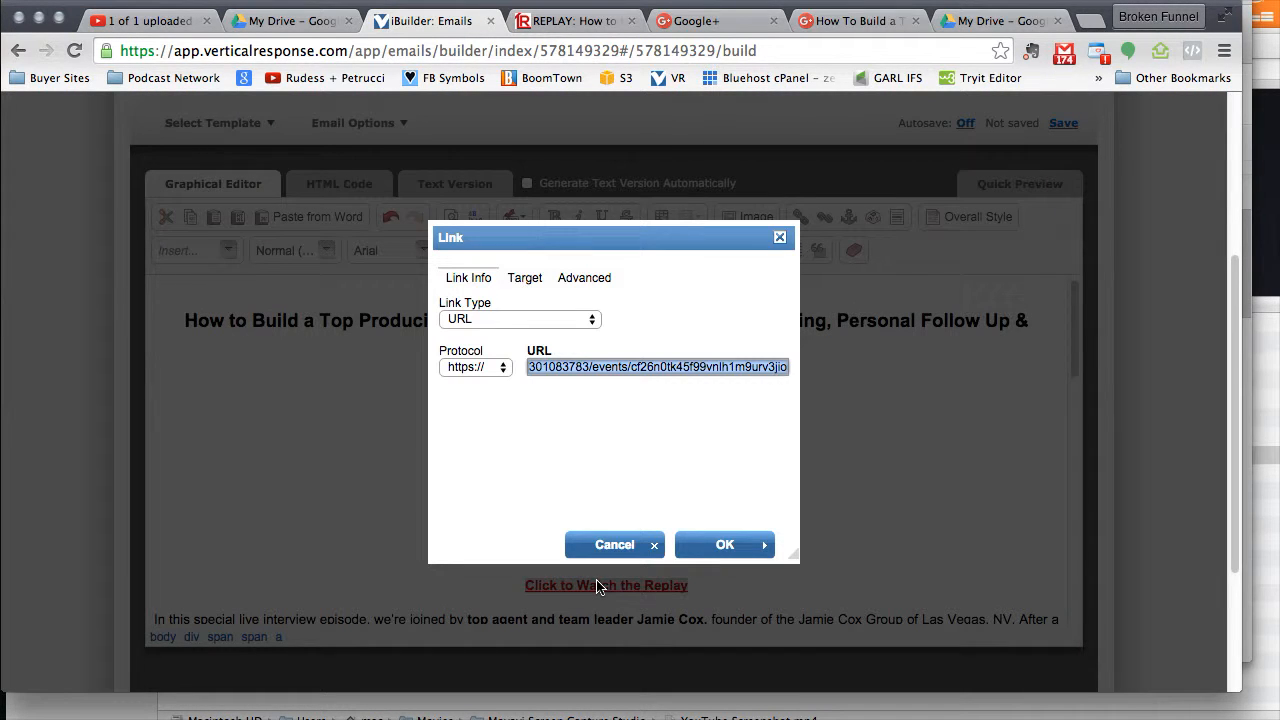
{"action": "key", "text": "BackSpace"}
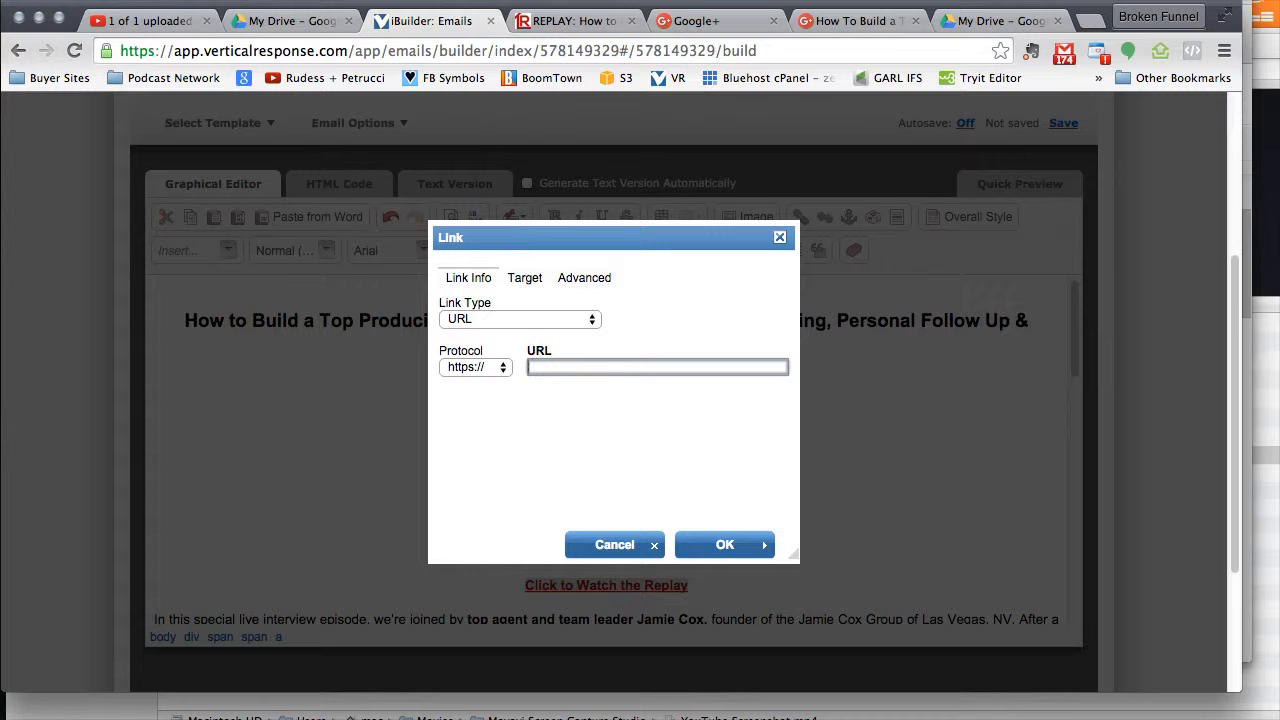
{"action": "key", "text": "ctrl+v"}
{"action": "left_click", "coordinate": [724, 545]}
Replace the URL of the "Click to Watch the Replay" link below the key takeaways with the blog post address.
{"action": "scroll", "coordinate": [740, 546], "scroll_direction": "down", "scroll_amount": 5}
{"action": "scroll", "coordinate": [740, 546], "scroll_direction": "down", "scroll_amount": 3}
{"action": "double_click", "coordinate": [292, 526]}
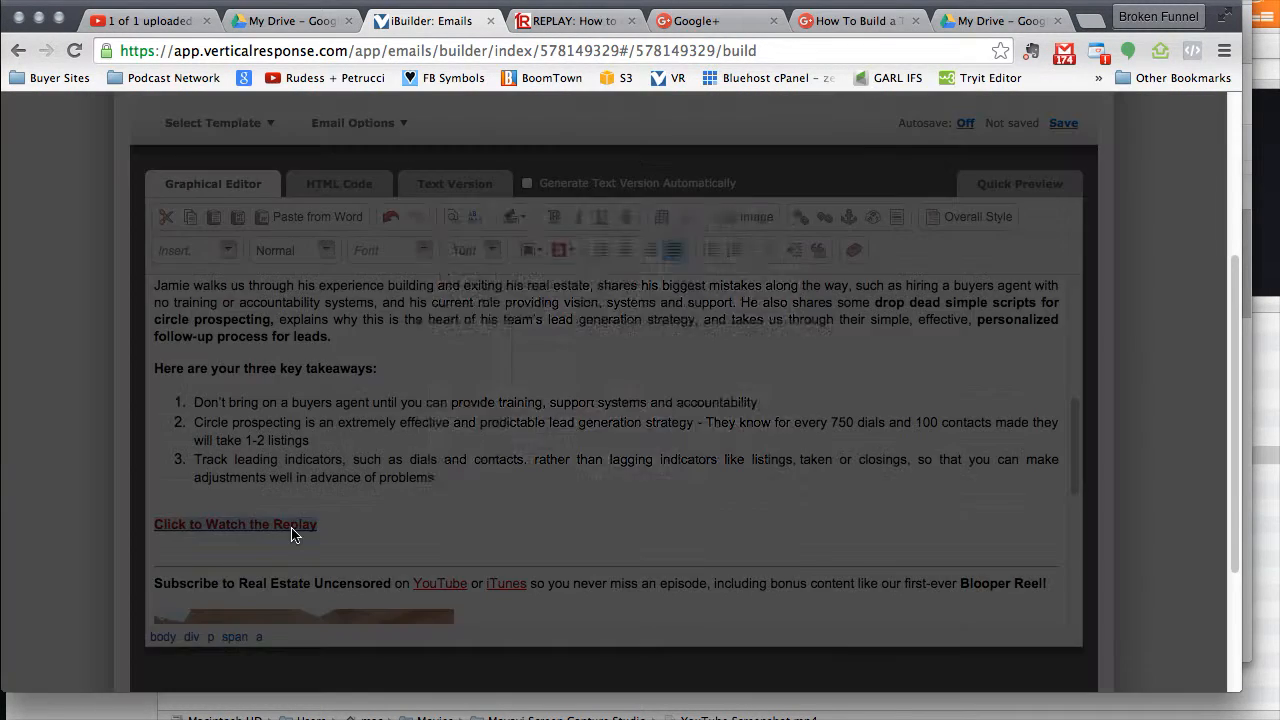
{"action": "key", "text": "BackSpace"}
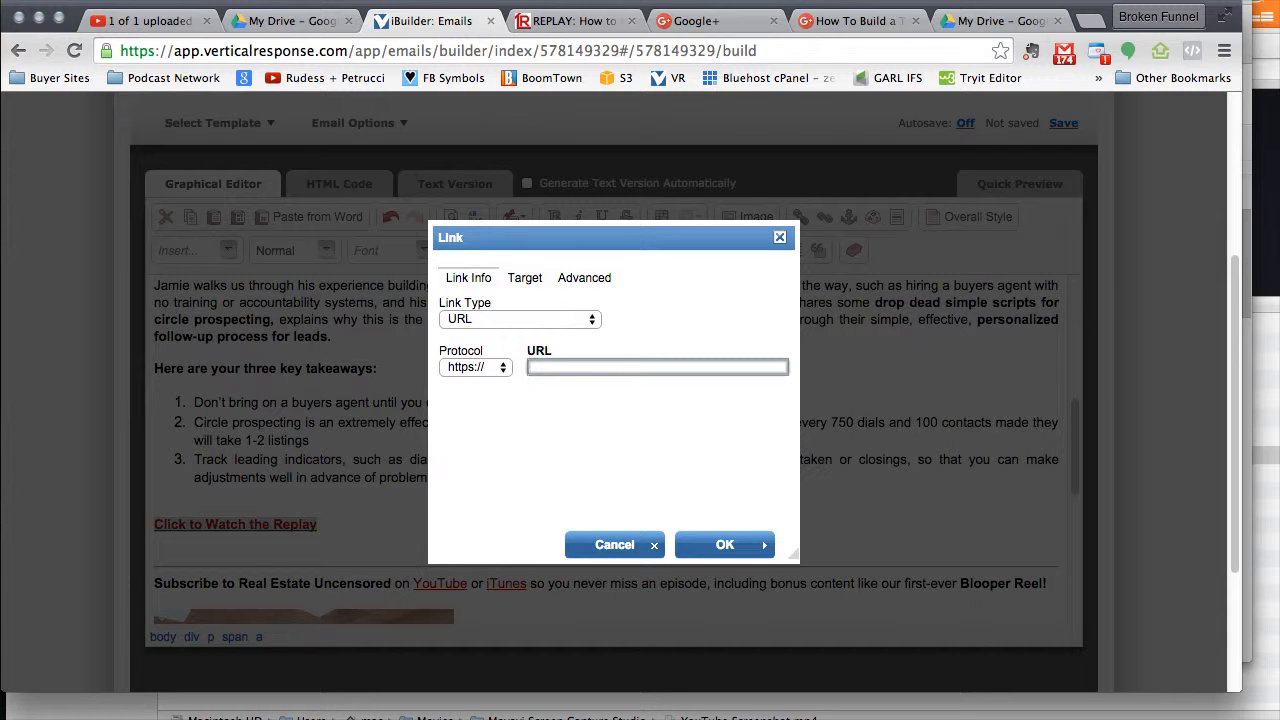
{"action": "key", "text": "super+v"}
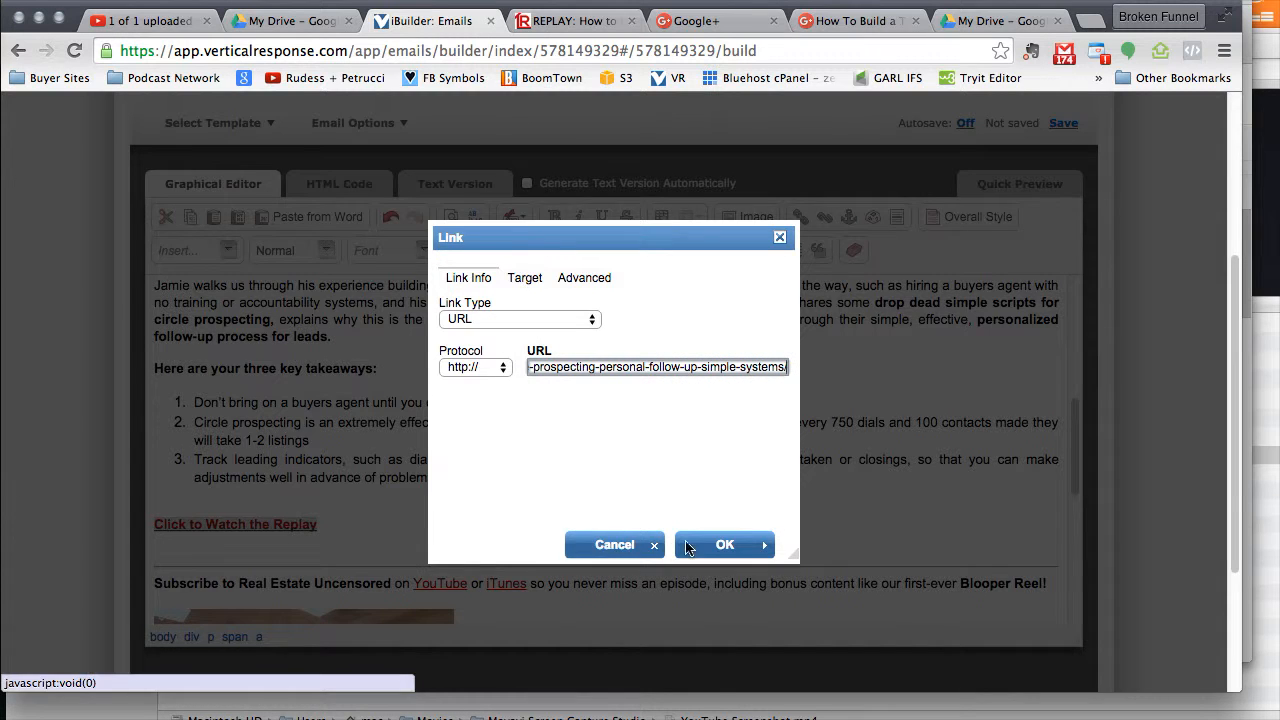
{"action": "left_click", "coordinate": [722, 545]}
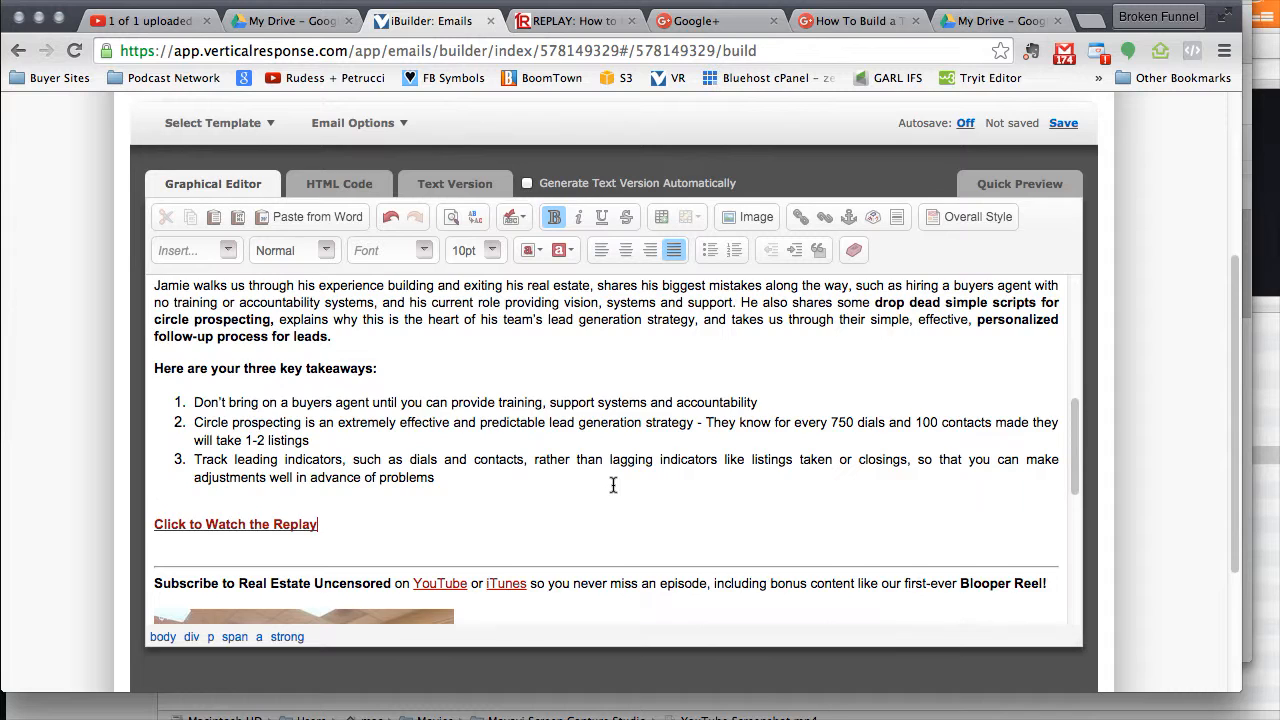
Regenerate the email's plain-text version automatically from the new content, and turn automatic generation back off.
{"action": "scroll", "coordinate": [613, 485], "scroll_direction": "down", "scroll_amount": 10}
{"action": "scroll", "coordinate": [574, 451], "scroll_direction": "up", "scroll_amount": 5}
{"action": "scroll", "coordinate": [574, 454], "scroll_direction": "up", "scroll_amount": 10}
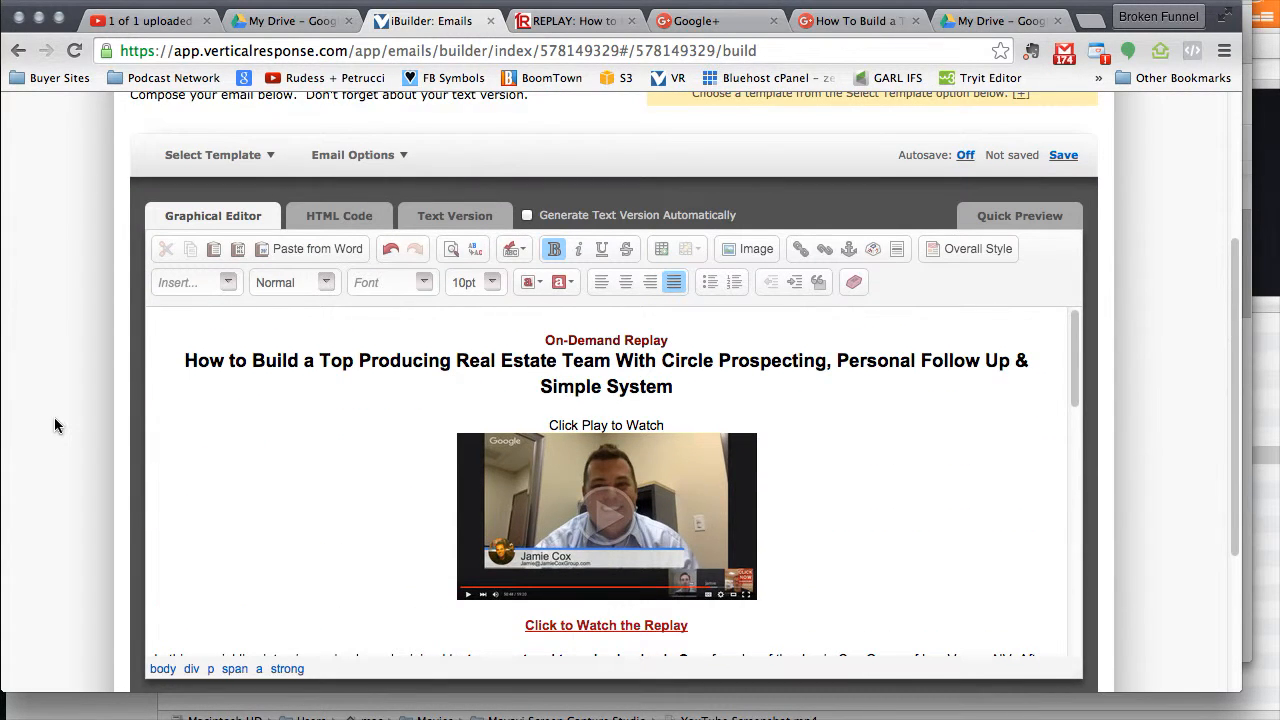
{"action": "scroll", "coordinate": [54, 418], "scroll_direction": "down", "scroll_amount": 1}
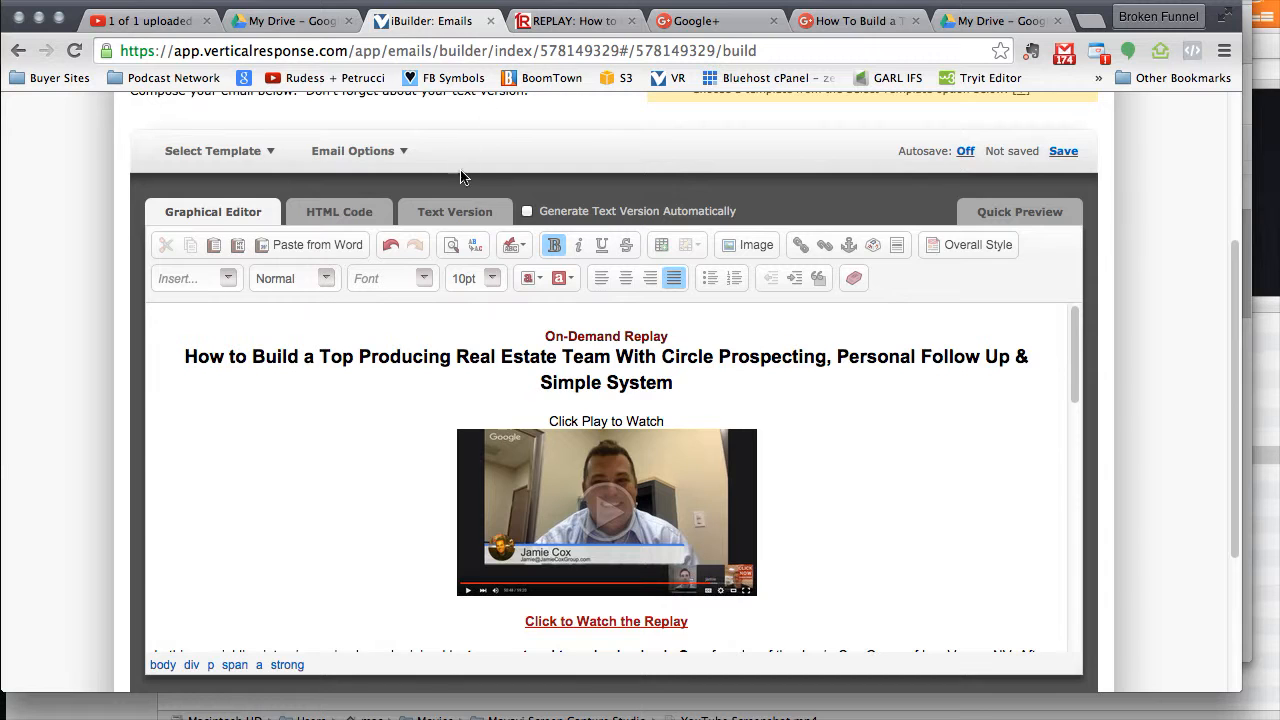
{"action": "left_click", "coordinate": [435, 214]}
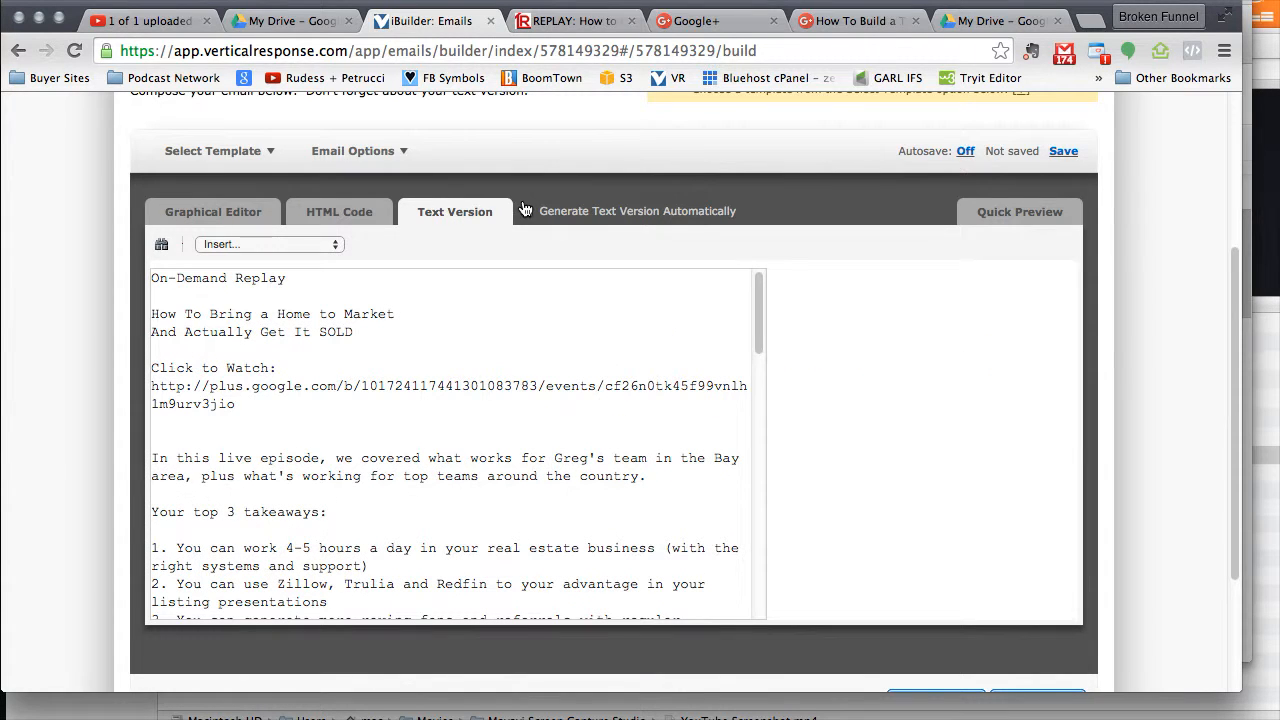
{"action": "left_click", "coordinate": [526, 211]}
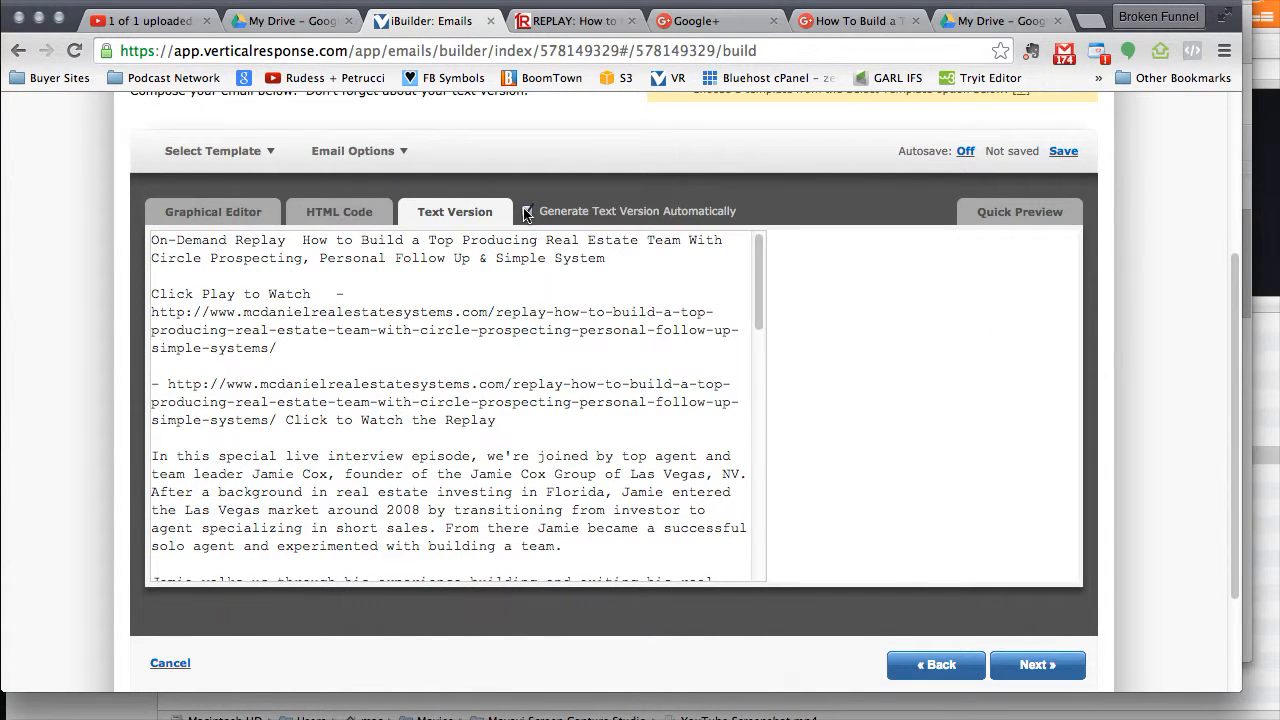
{"action": "left_click", "coordinate": [527, 212]}
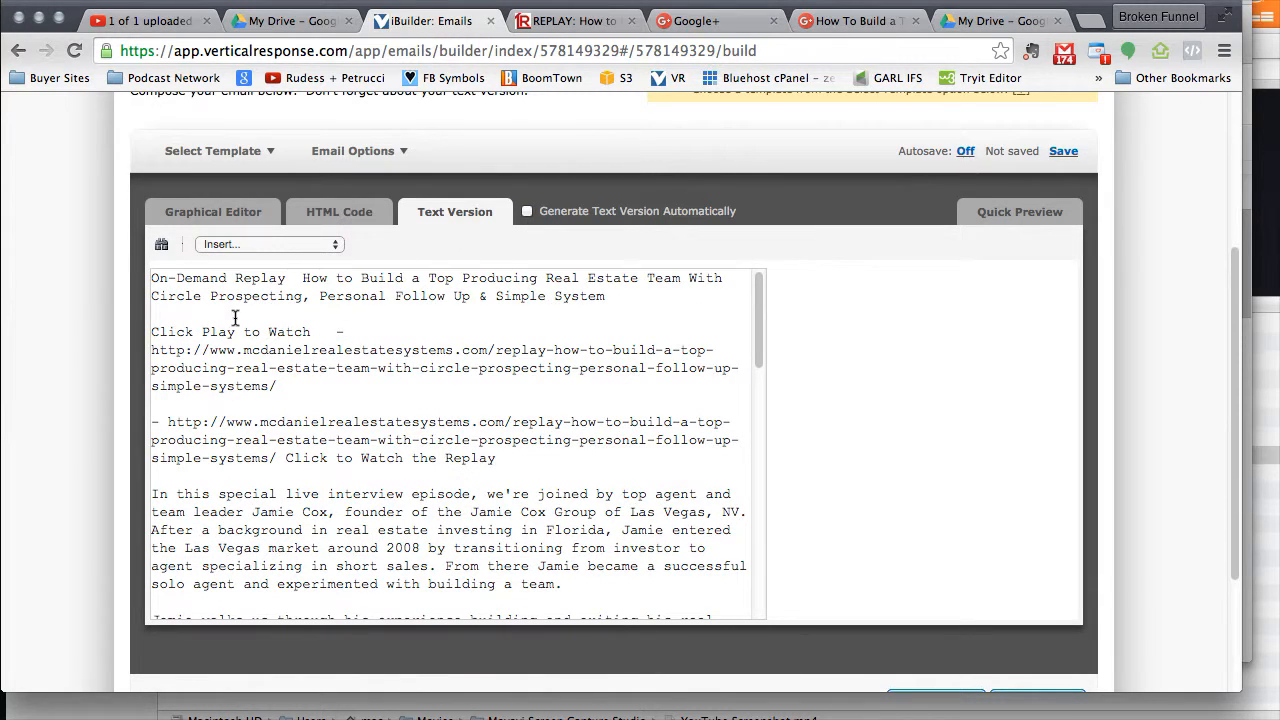
Delete the duplicate replay URL and "Click to Watch the Replay" text above the intro in the text version.
{"action": "left_click_drag", "start_coordinate": [168, 350], "coordinate": [414, 440]}
{"action": "left_click", "coordinate": [483, 440]}
{"action": "left_click", "coordinate": [213, 211]}
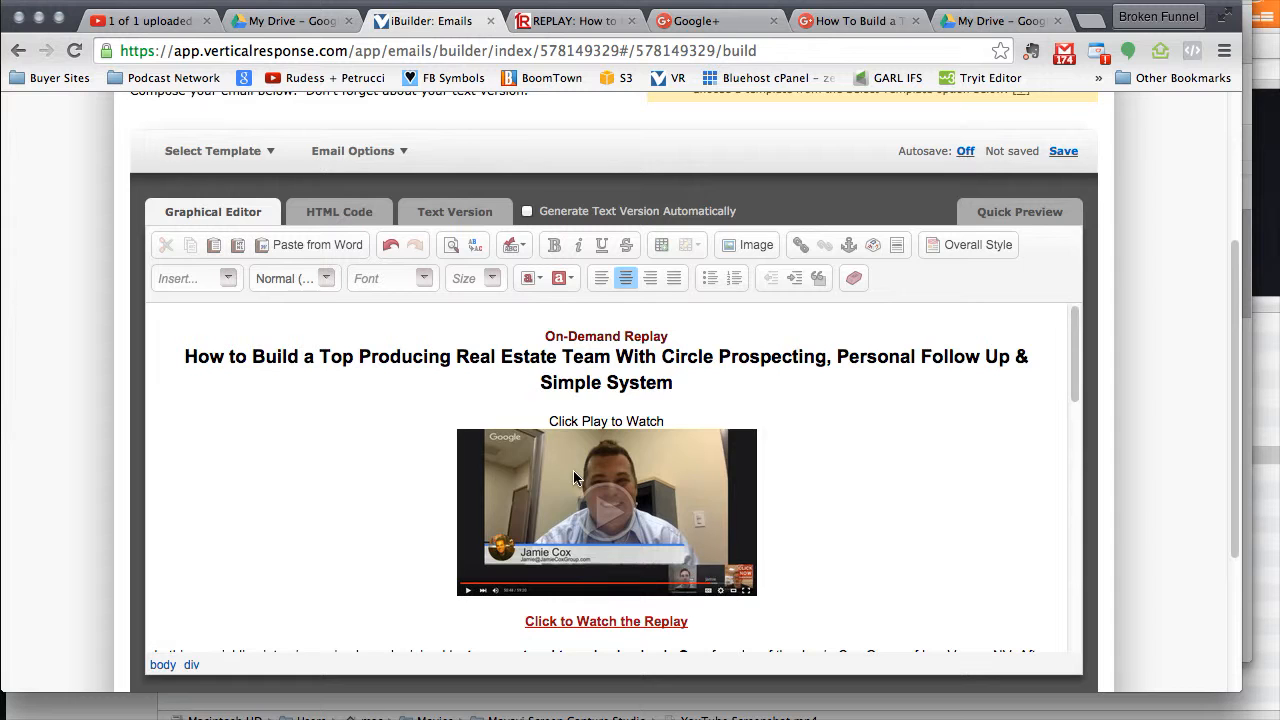
{"action": "left_click", "coordinate": [456, 216]}
{"action": "left_click_drag", "start_coordinate": [510, 460], "coordinate": [128, 415]}
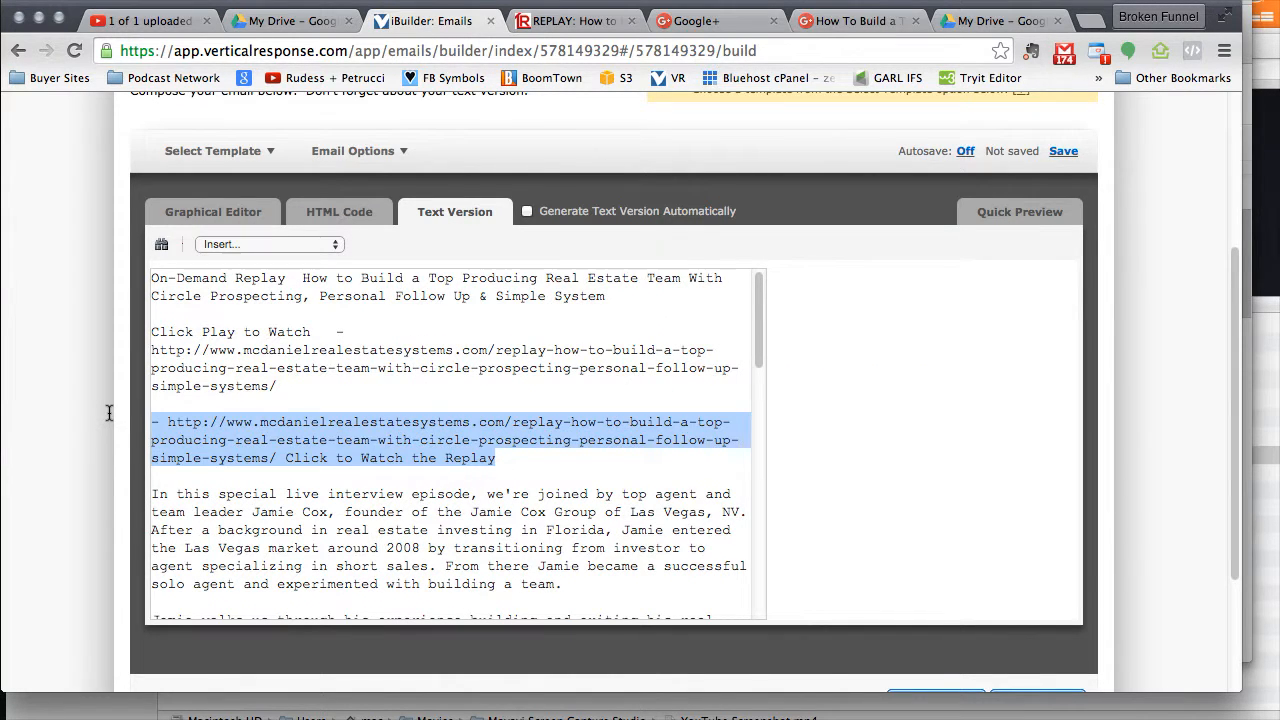
{"action": "key", "text": "BackSpace"}
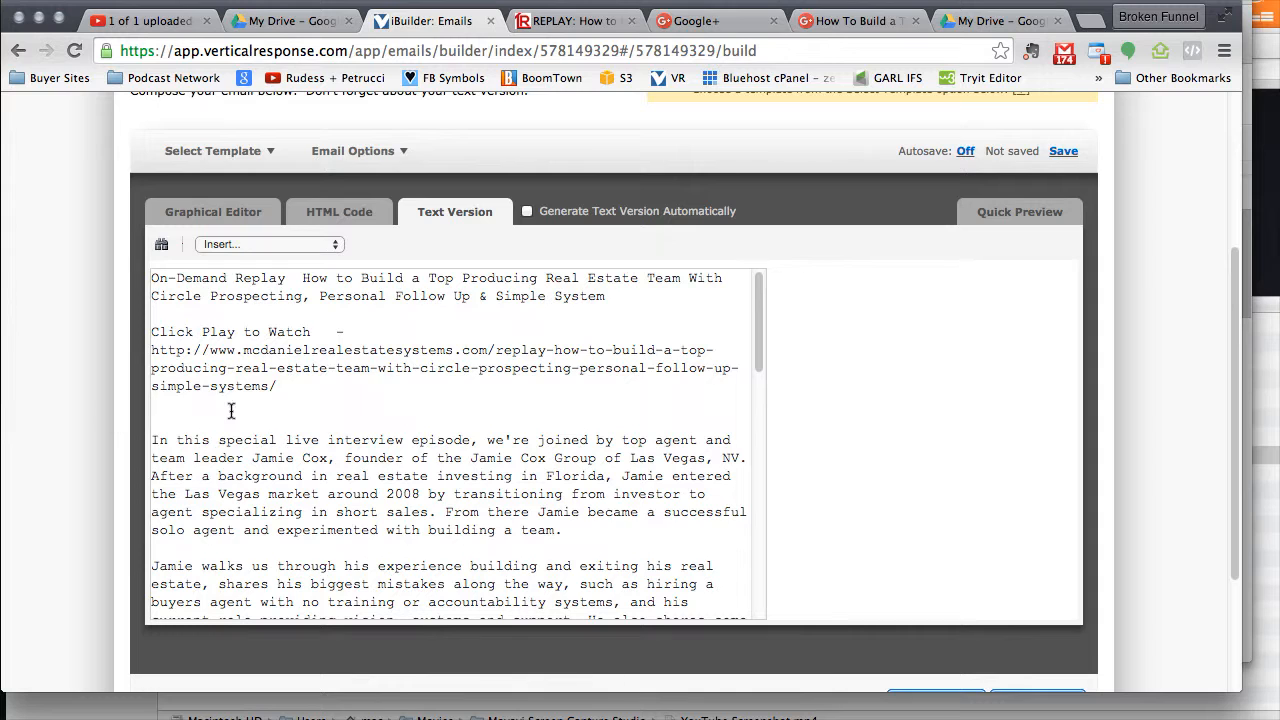
Compare the three key takeaways in the text version with the numbered list in the formatted email.
{"action": "scroll", "coordinate": [509, 386], "scroll_direction": "down", "scroll_amount": 5}
{"action": "scroll", "coordinate": [509, 386], "scroll_direction": "down", "scroll_amount": 4}
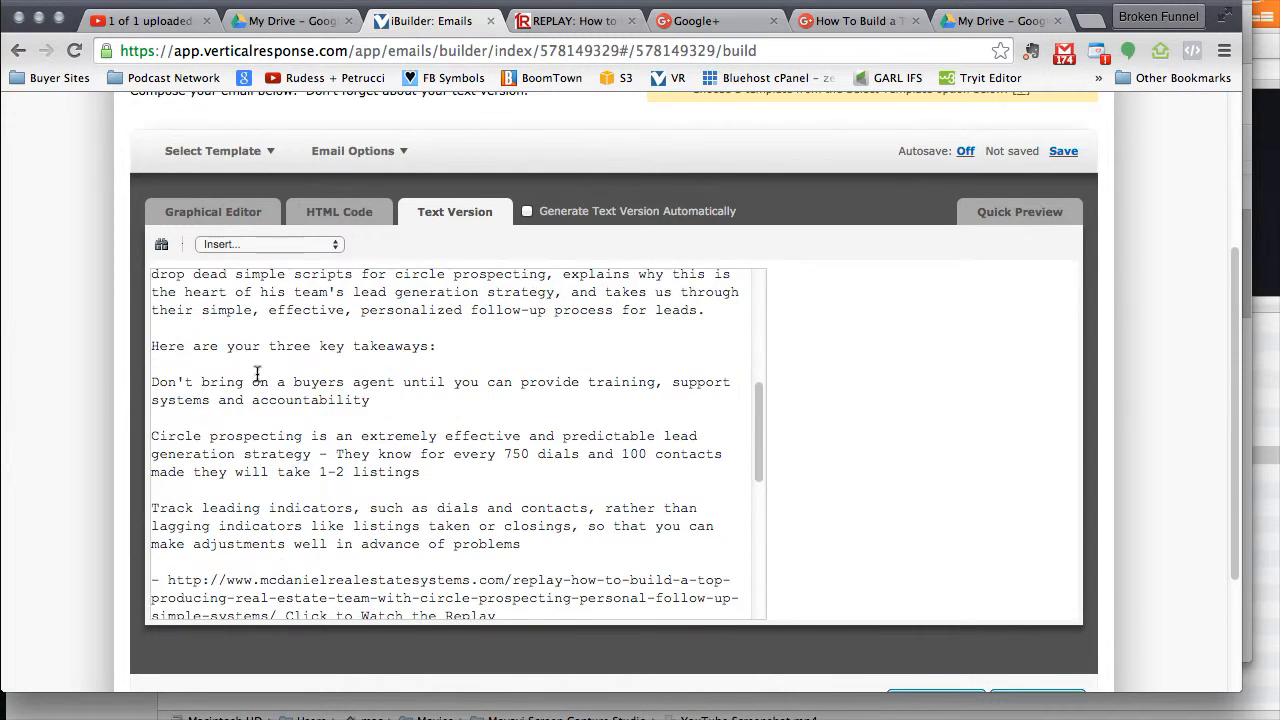
{"action": "left_click", "coordinate": [153, 386]}
{"action": "scroll", "coordinate": [373, 389], "scroll_direction": "down", "scroll_amount": 1}
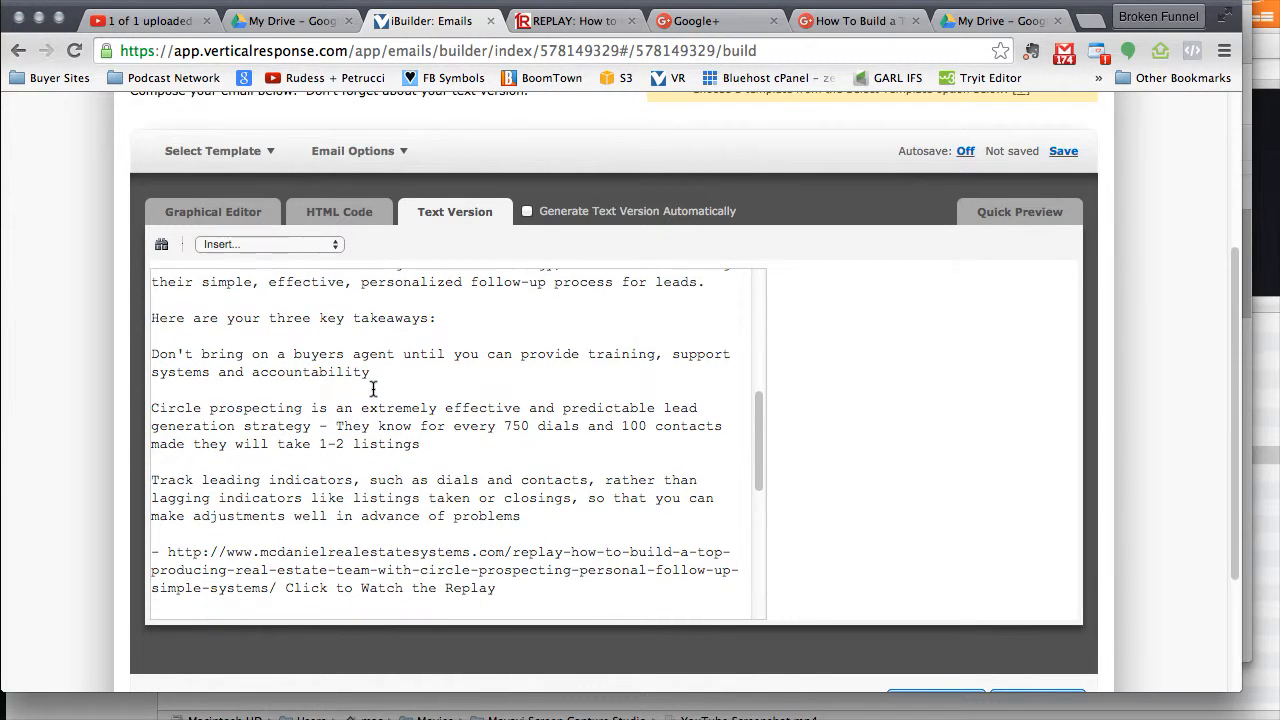
{"action": "left_click", "coordinate": [238, 212]}
{"action": "scroll", "coordinate": [366, 423], "scroll_direction": "down", "scroll_amount": 8}
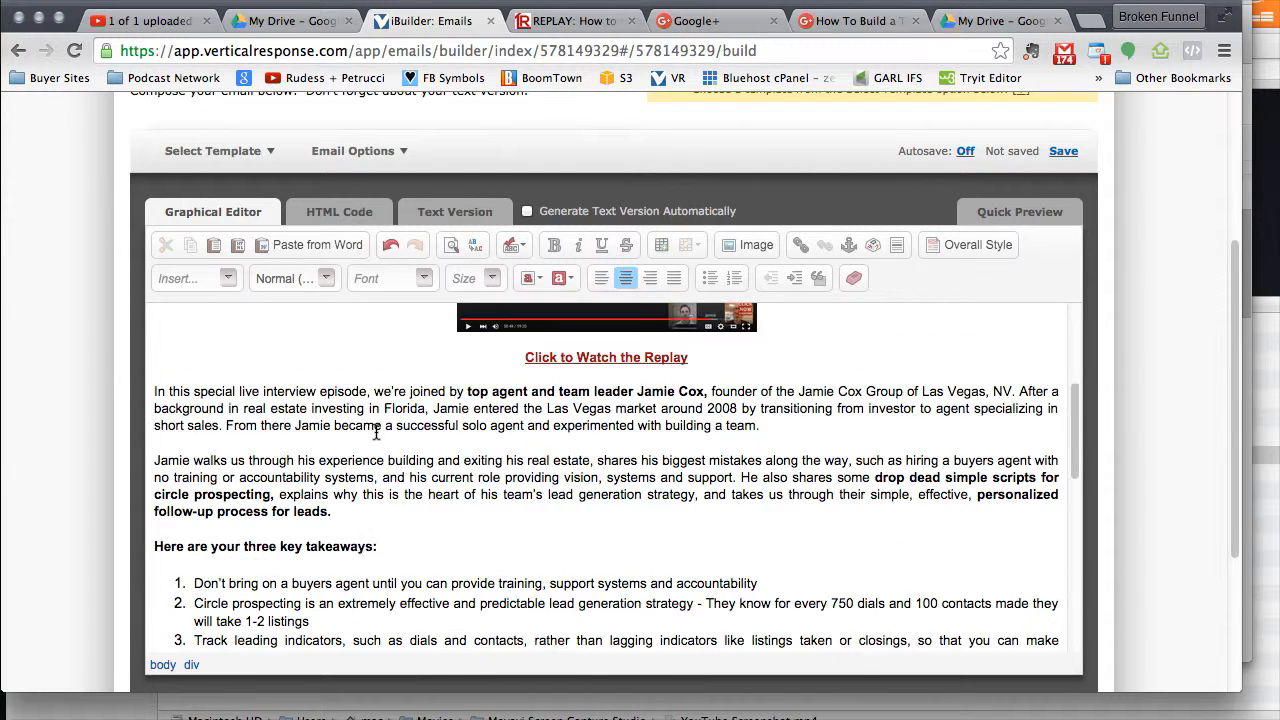
Number the three key takeaways in the text version "1.", "2." and "3.".
{"action": "left_click", "coordinate": [457, 211]}
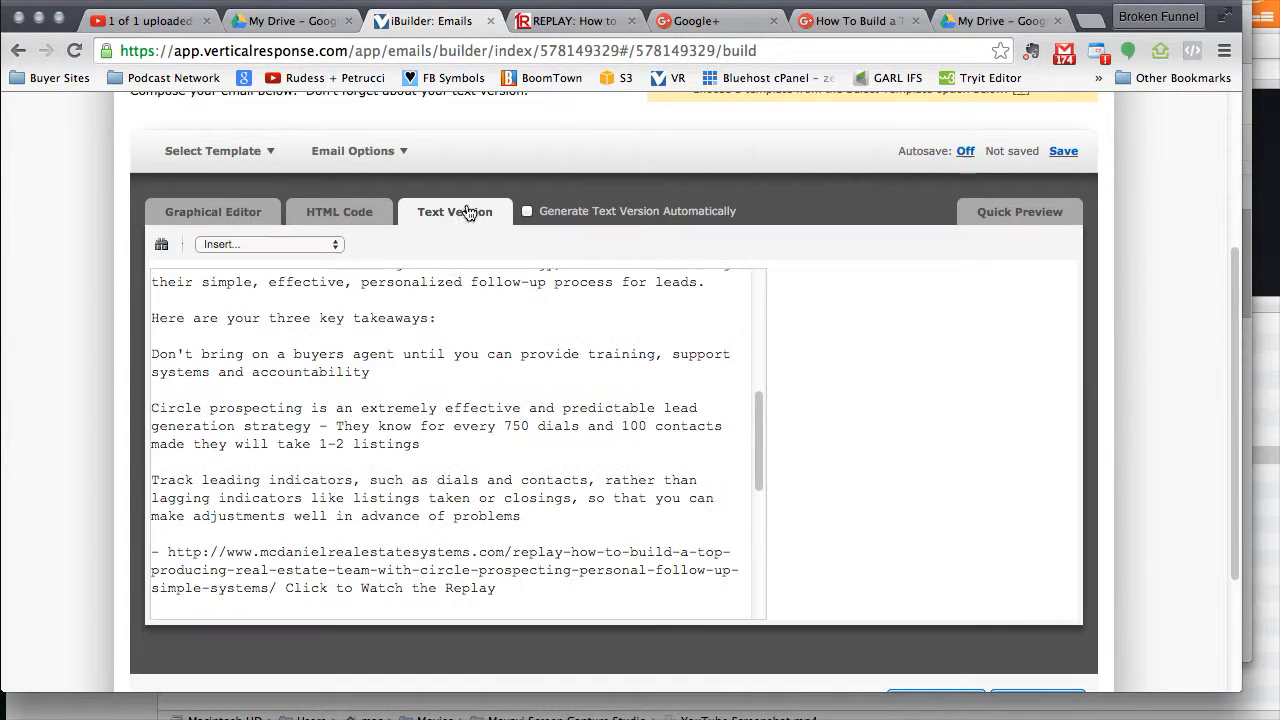
{"action": "left_click", "coordinate": [151, 354]}
{"action": "type", "text": "1."}
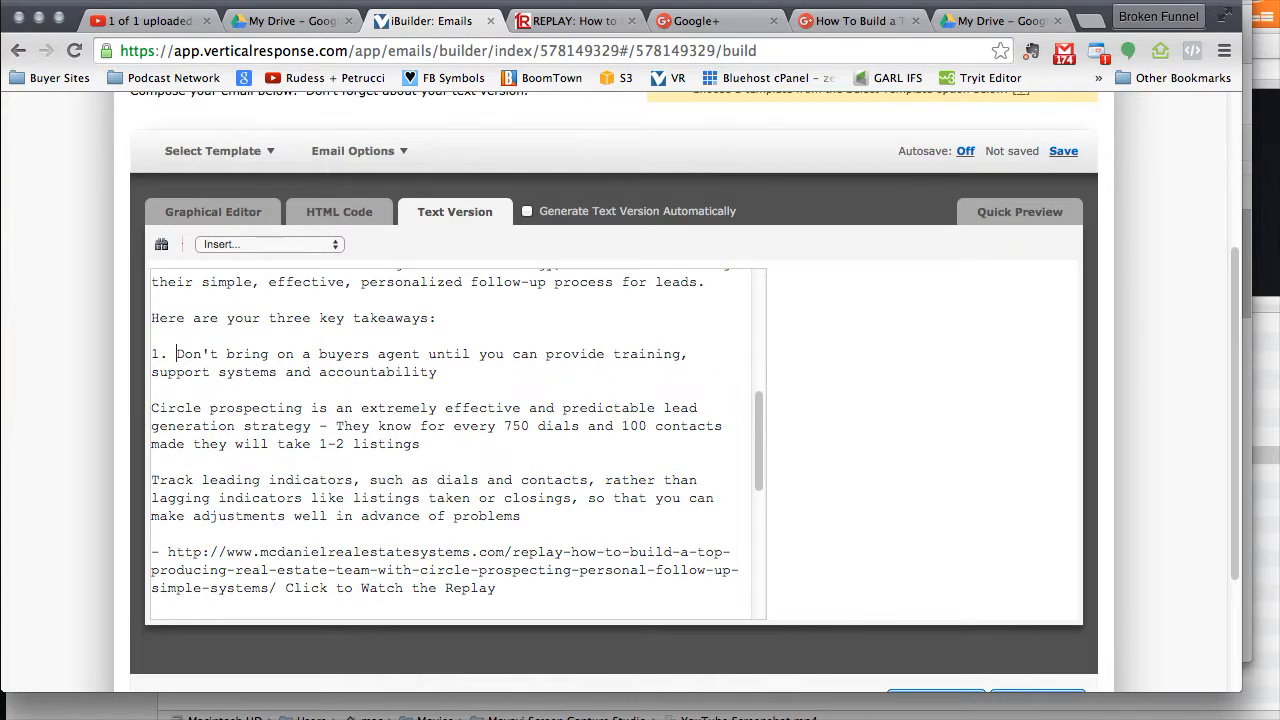
{"action": "left_click", "coordinate": [151, 408]}
{"action": "type", "text": "2."}
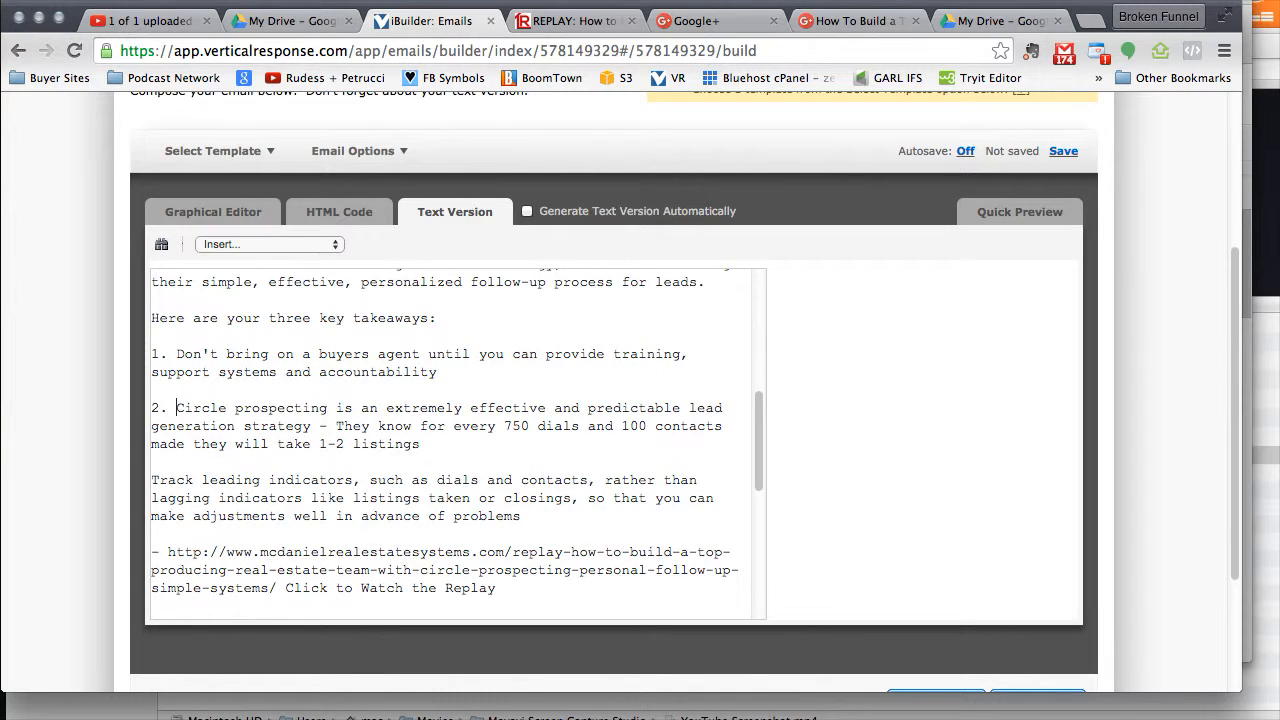
{"action": "left_click", "coordinate": [151, 480]}
{"action": "type", "text": "3."}
Move "Click to Watch the Replay" onto its own line above the replay URL following the takeaways in the text version.
{"action": "scroll", "coordinate": [302, 471], "scroll_direction": "down", "scroll_amount": 2}
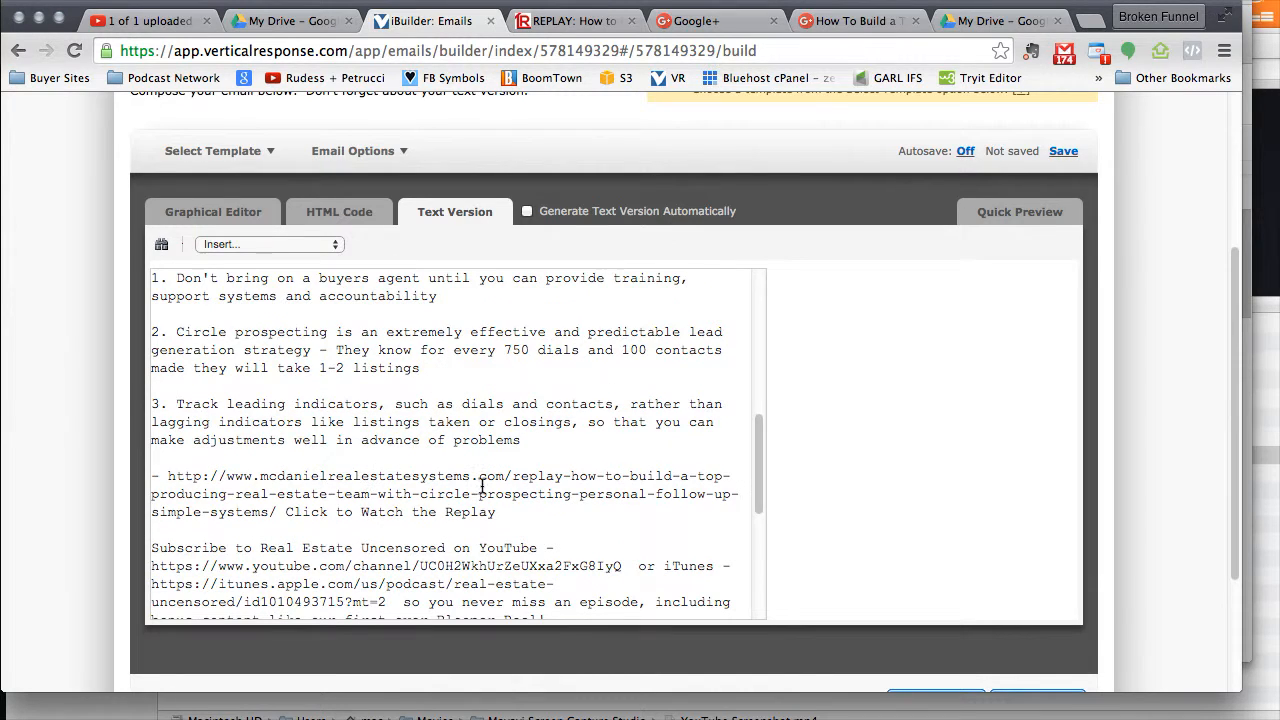
{"action": "left_click_drag", "start_coordinate": [497, 512], "coordinate": [290, 517]}
{"action": "key", "text": "ctrl+c"}
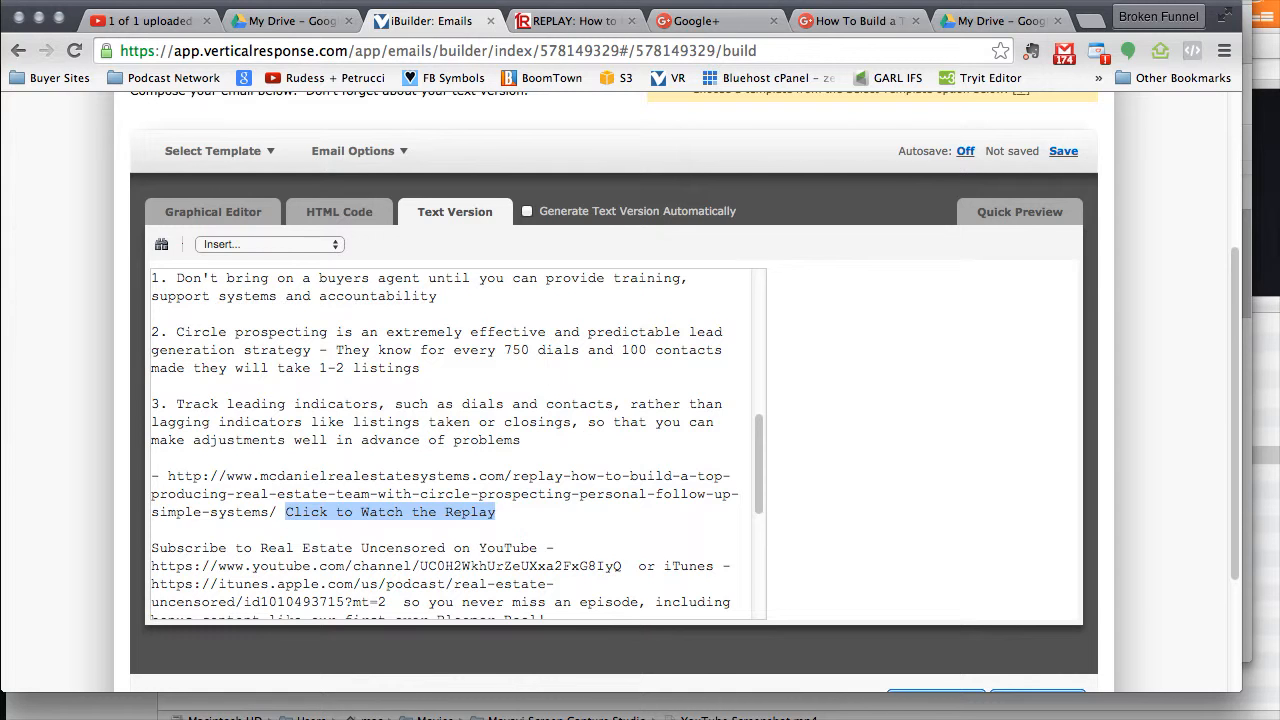
{"action": "key", "text": "BackSpace"}
{"action": "key", "text": "Return"}
{"action": "key", "text": "ctrl+v"}
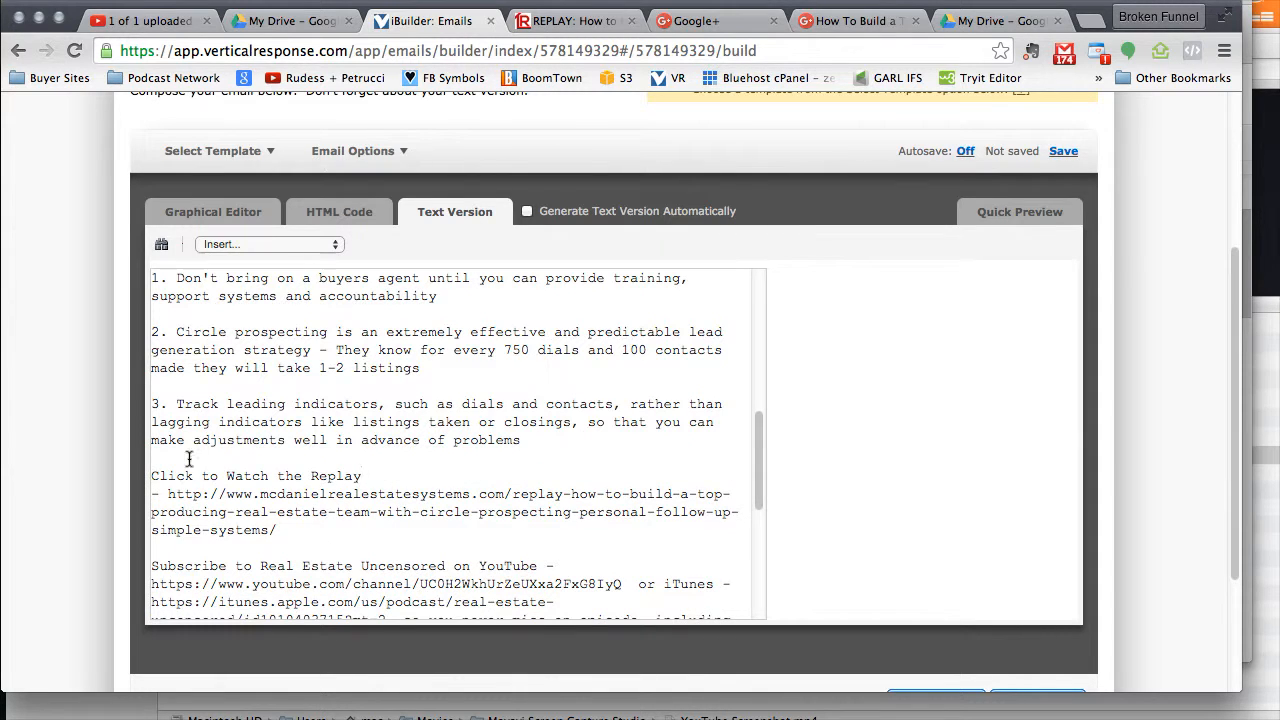
Insert a separator line of dashes between the replay URL and the "Subscribe to Real Estate Uncensored" paragraph.
{"action": "scroll", "coordinate": [538, 464], "scroll_direction": "down", "scroll_amount": 5}
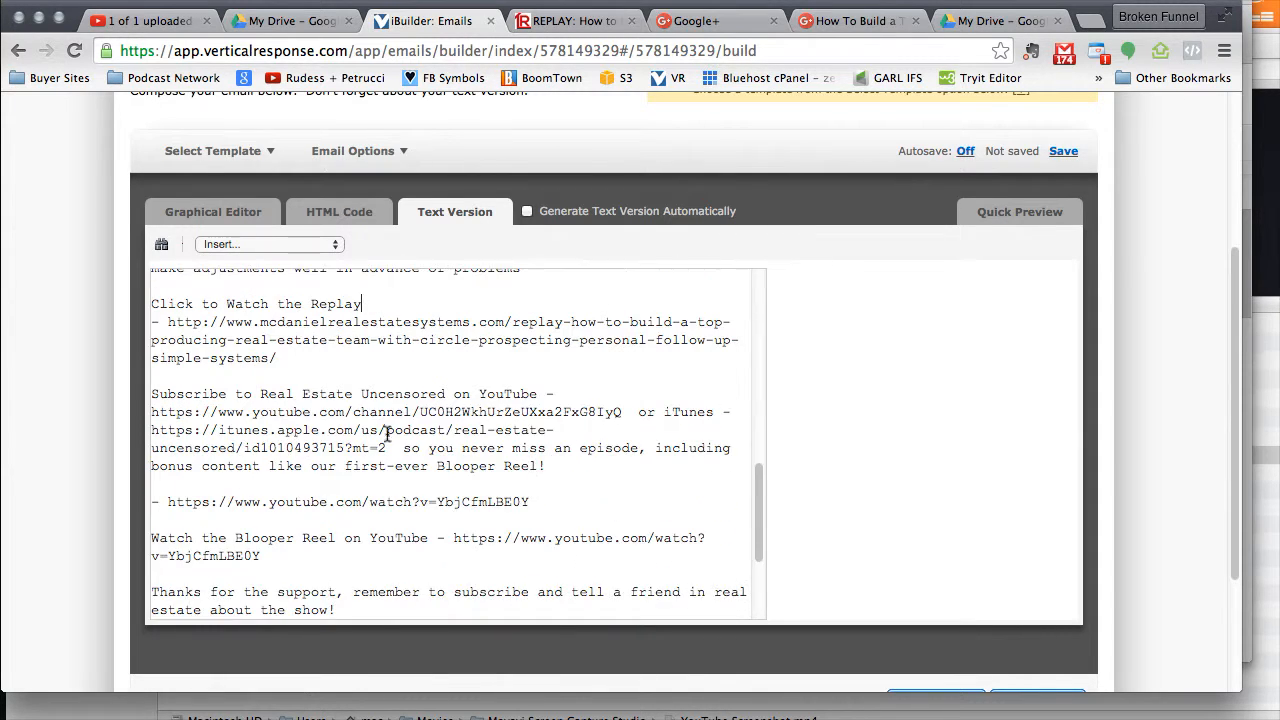
{"action": "scroll", "coordinate": [558, 452], "scroll_direction": "down", "scroll_amount": 1}
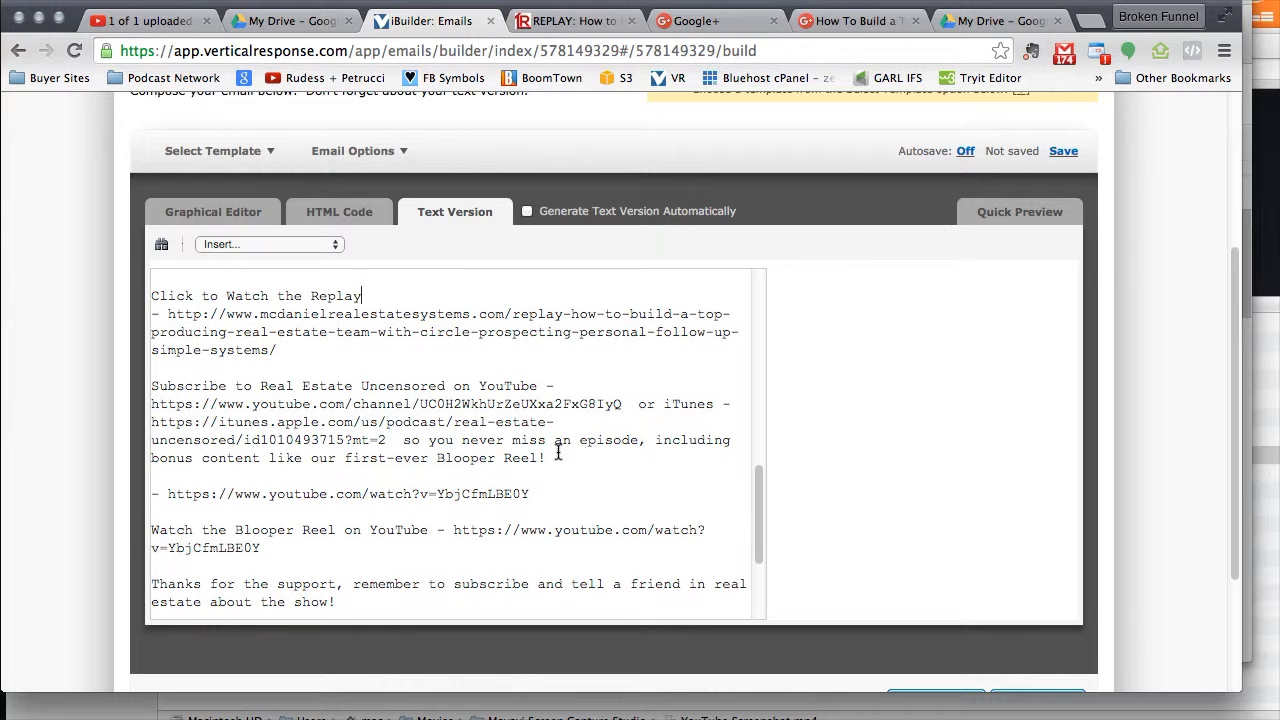
{"action": "scroll", "coordinate": [585, 465], "scroll_direction": "up", "scroll_amount": 3}
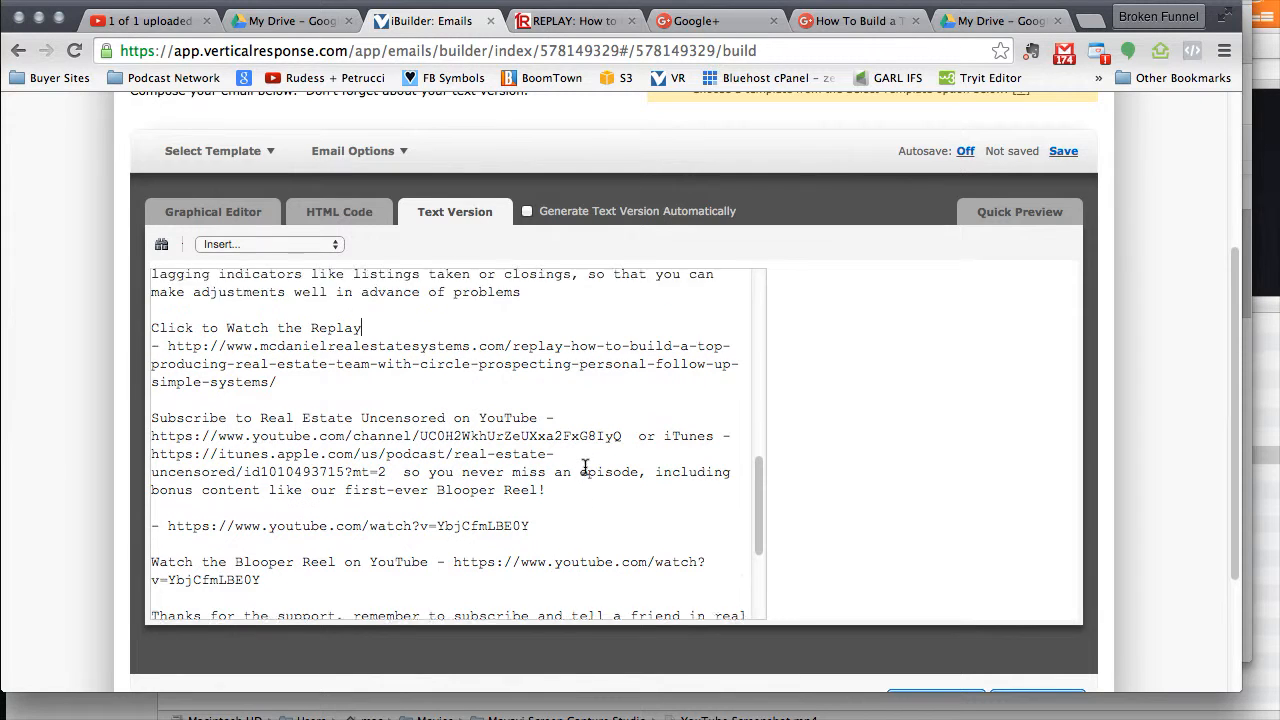
{"action": "scroll", "coordinate": [585, 467], "scroll_direction": "down", "scroll_amount": 2}
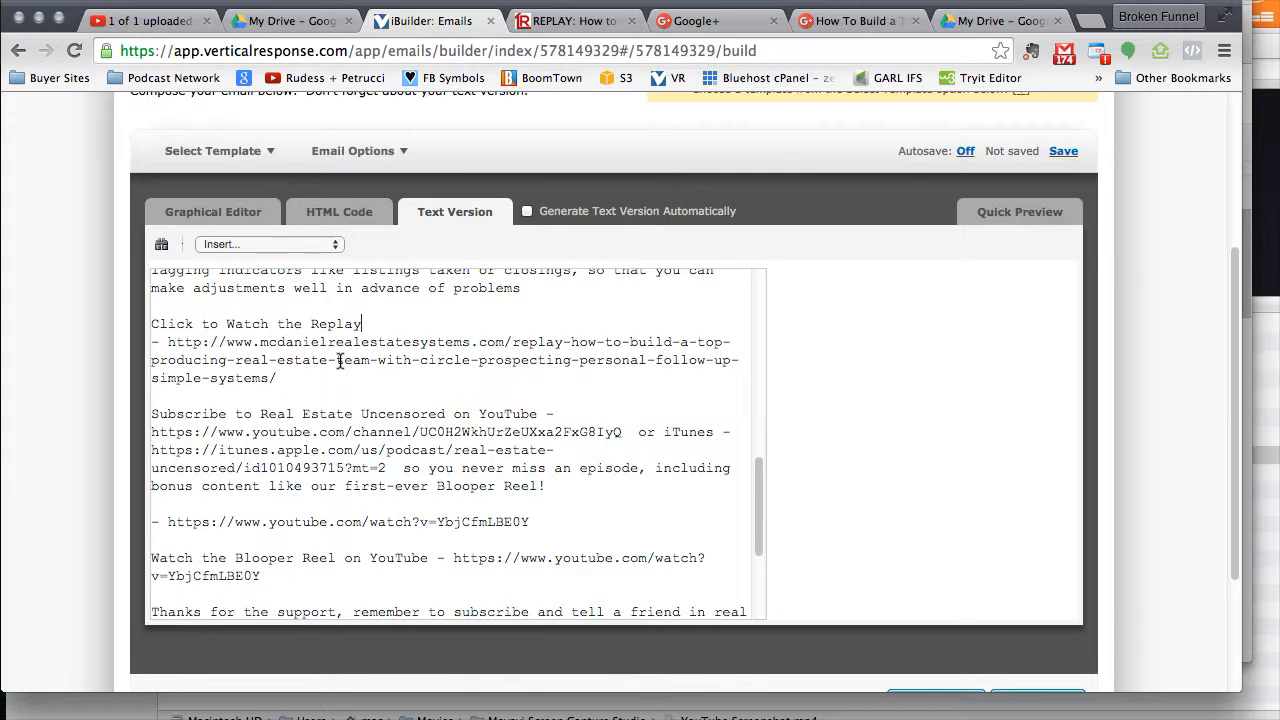
{"action": "key", "text": "Return"}
{"action": "key", "text": "Return"}
{"action": "type", "text": "--------------------"}
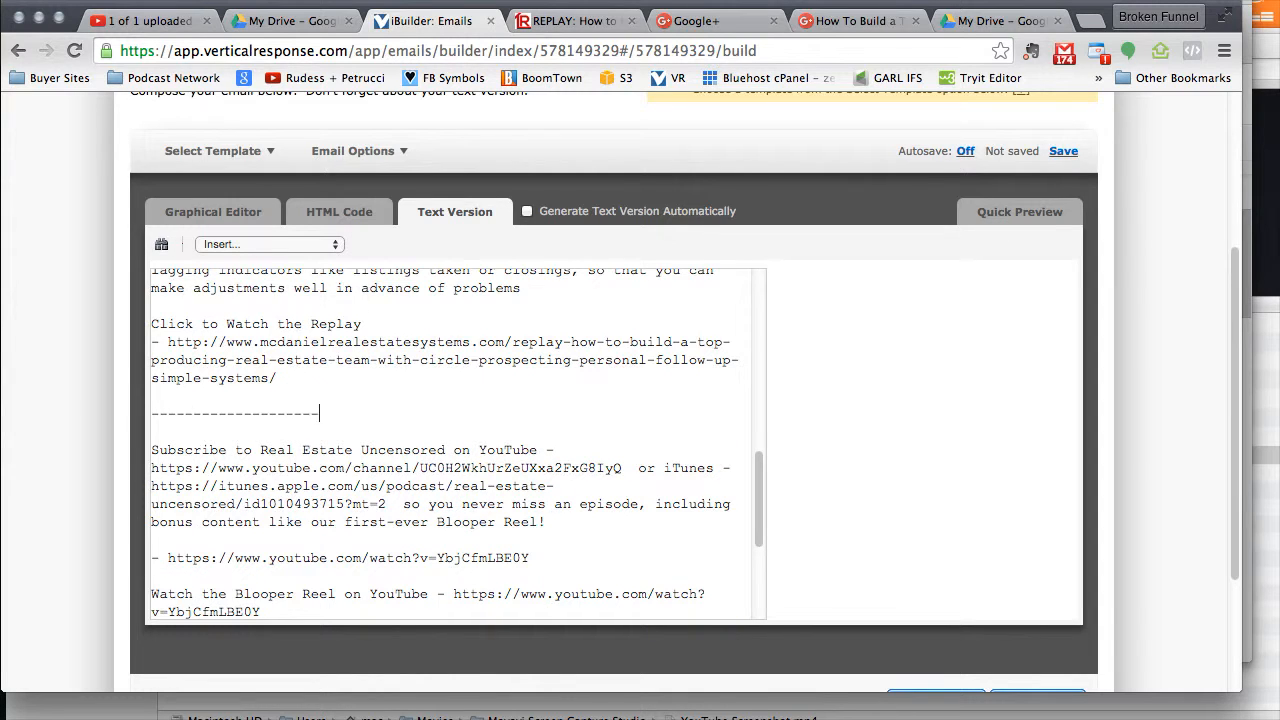
Delete the duplicate 5-minutes-to-farming URL at the end of the P.S. in the text version.
{"action": "scroll", "coordinate": [544, 390], "scroll_direction": "down", "scroll_amount": 5}
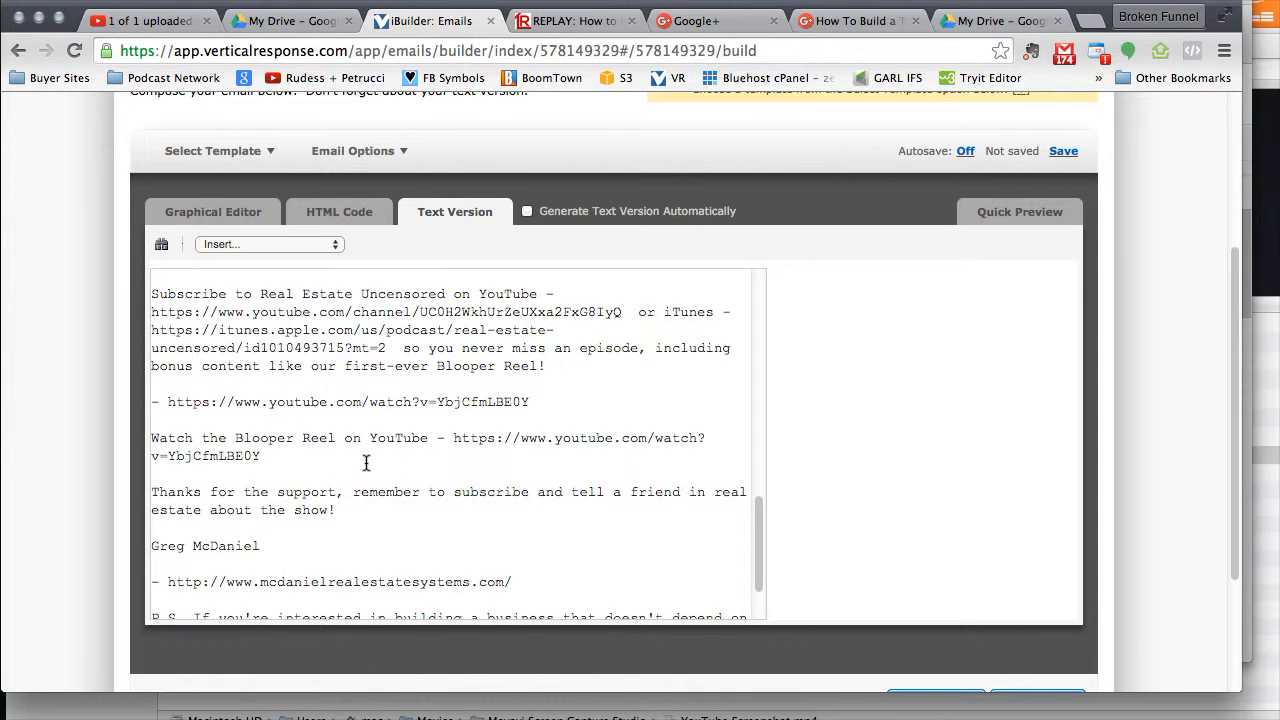
{"action": "scroll", "coordinate": [434, 460], "scroll_direction": "down", "scroll_amount": 4}
{"action": "left_click_drag", "start_coordinate": [555, 575], "coordinate": [130, 583]}
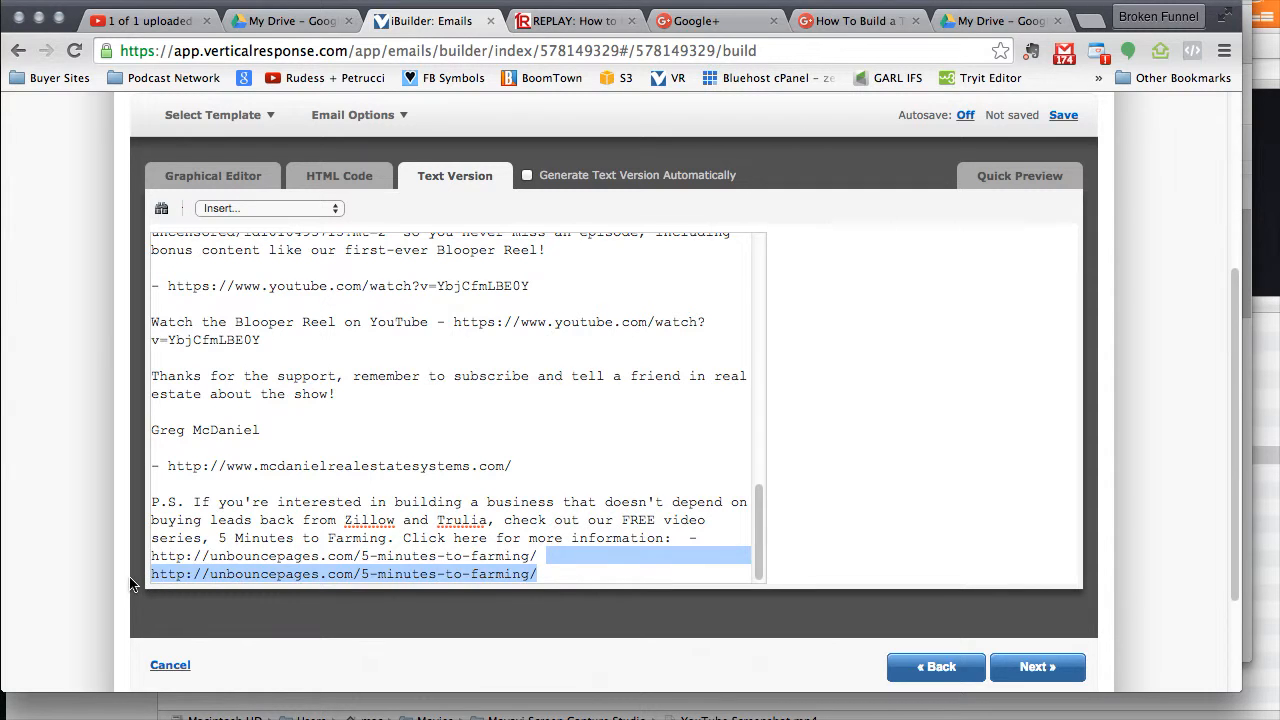
{"action": "key", "text": "BackSpace"}
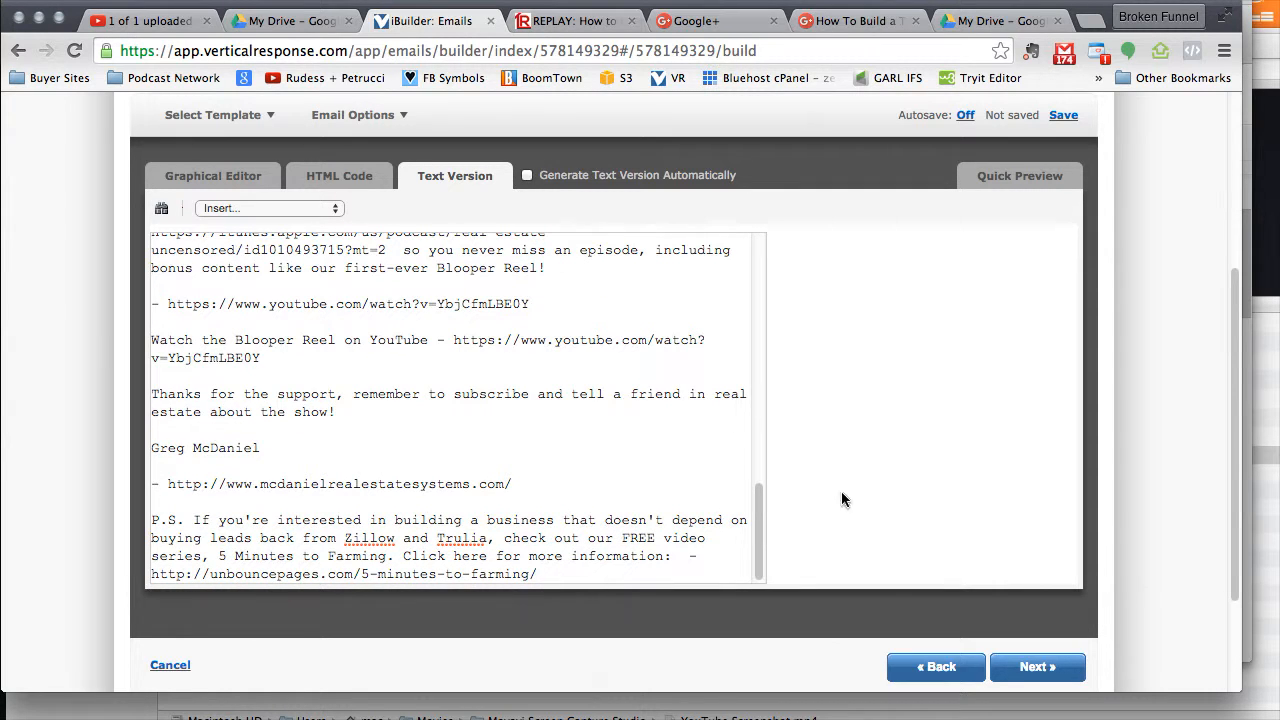
Split the iTunes part off the YouTube subscription text into its own paragraph, starting with "Or Subscribe on iTunes".
{"action": "scroll", "coordinate": [578, 444], "scroll_direction": "up", "scroll_amount": 10}
{"action": "scroll", "coordinate": [578, 444], "scroll_direction": "up", "scroll_amount": 3}
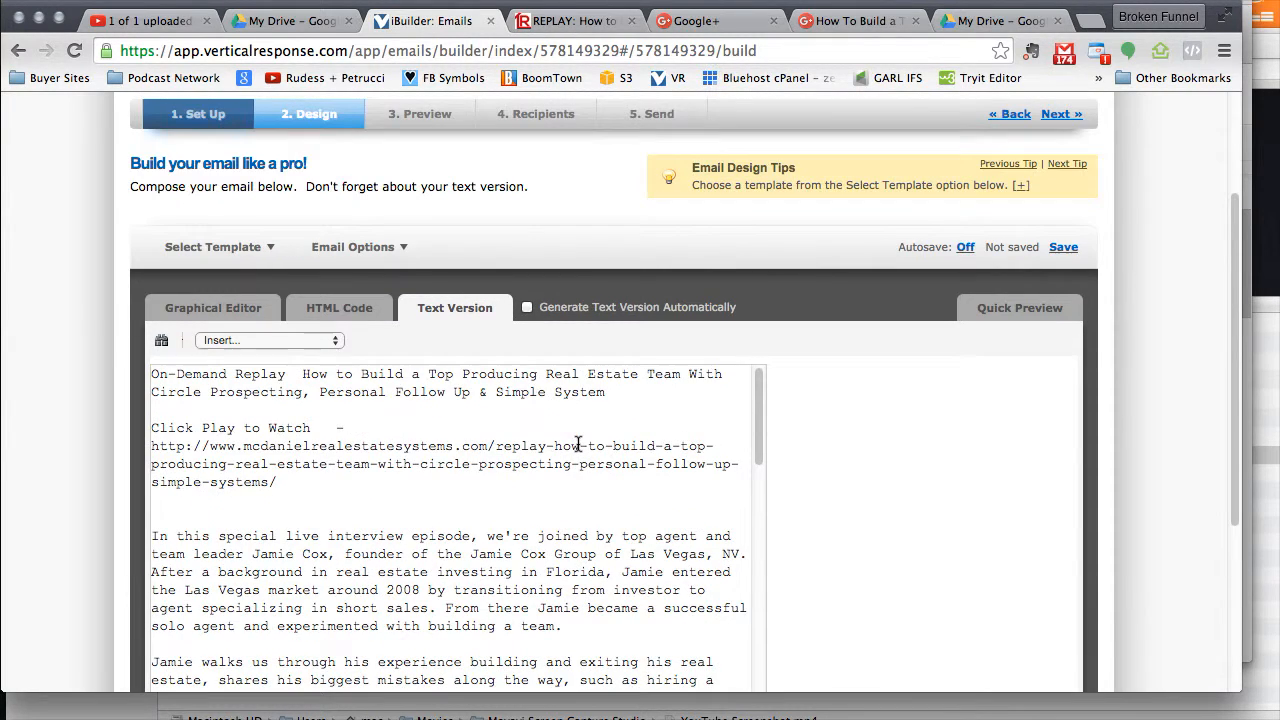
{"action": "scroll", "coordinate": [36, 381], "scroll_direction": "down", "scroll_amount": 2}
{"action": "scroll", "coordinate": [455, 374], "scroll_direction": "down", "scroll_amount": 4}
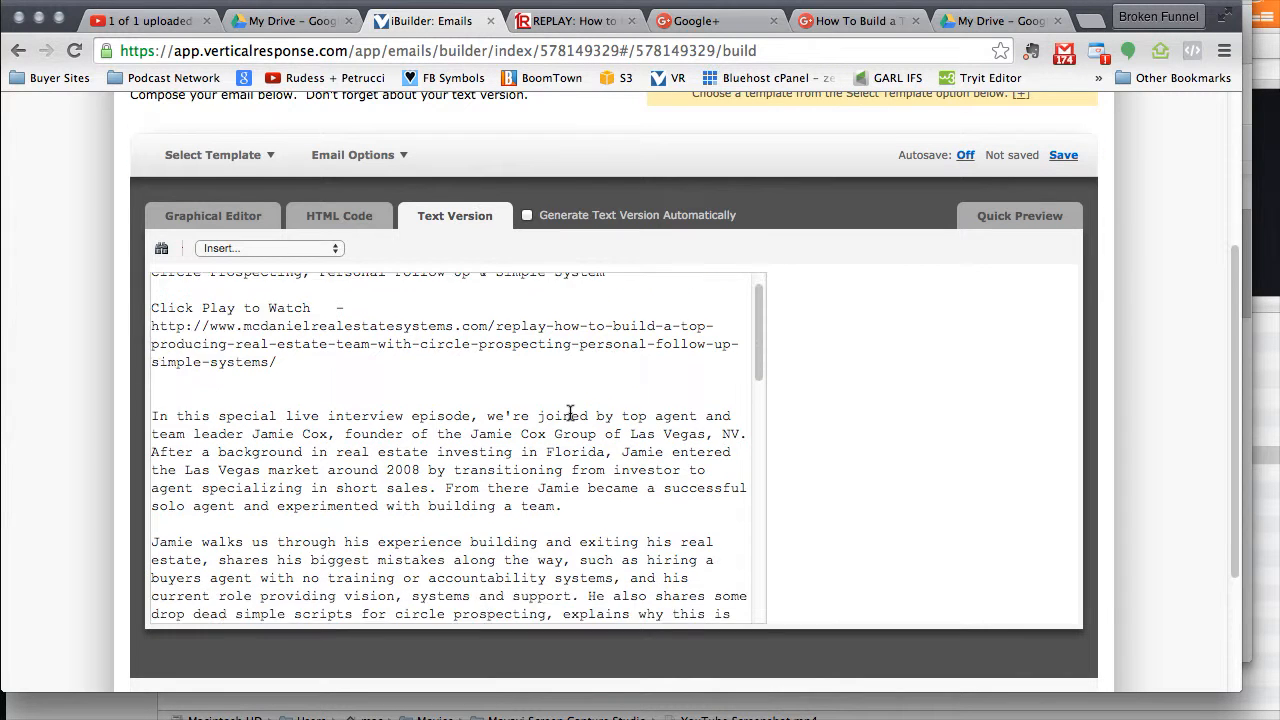
{"action": "scroll", "coordinate": [570, 414], "scroll_direction": "down", "scroll_amount": 6}
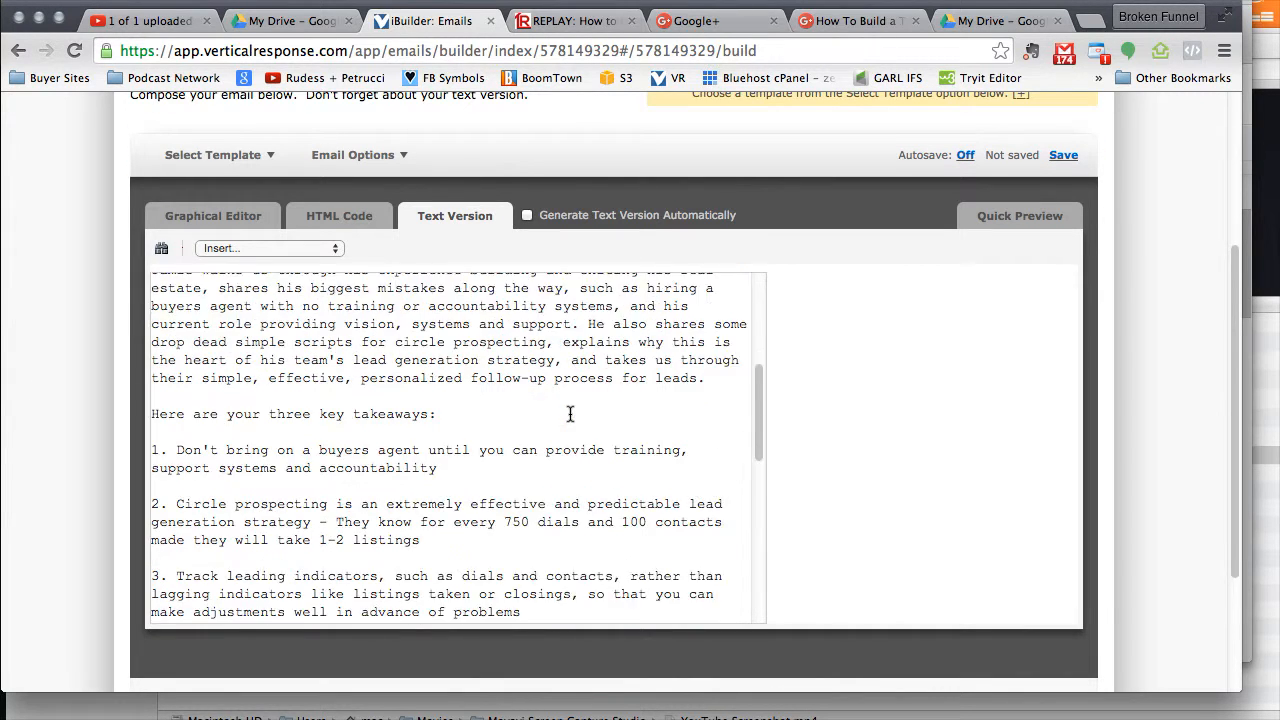
{"action": "scroll", "coordinate": [570, 414], "scroll_direction": "down", "scroll_amount": 5}
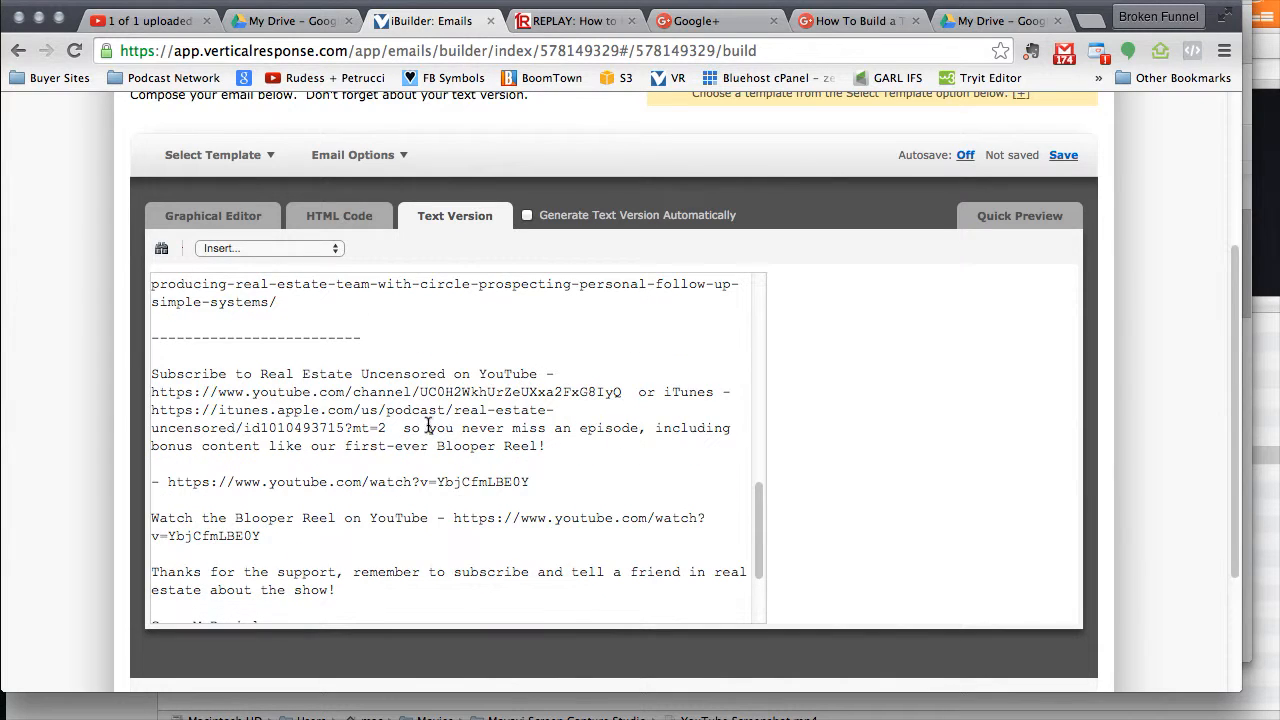
{"action": "left_click", "coordinate": [636, 391]}
{"action": "key", "text": "Return"}
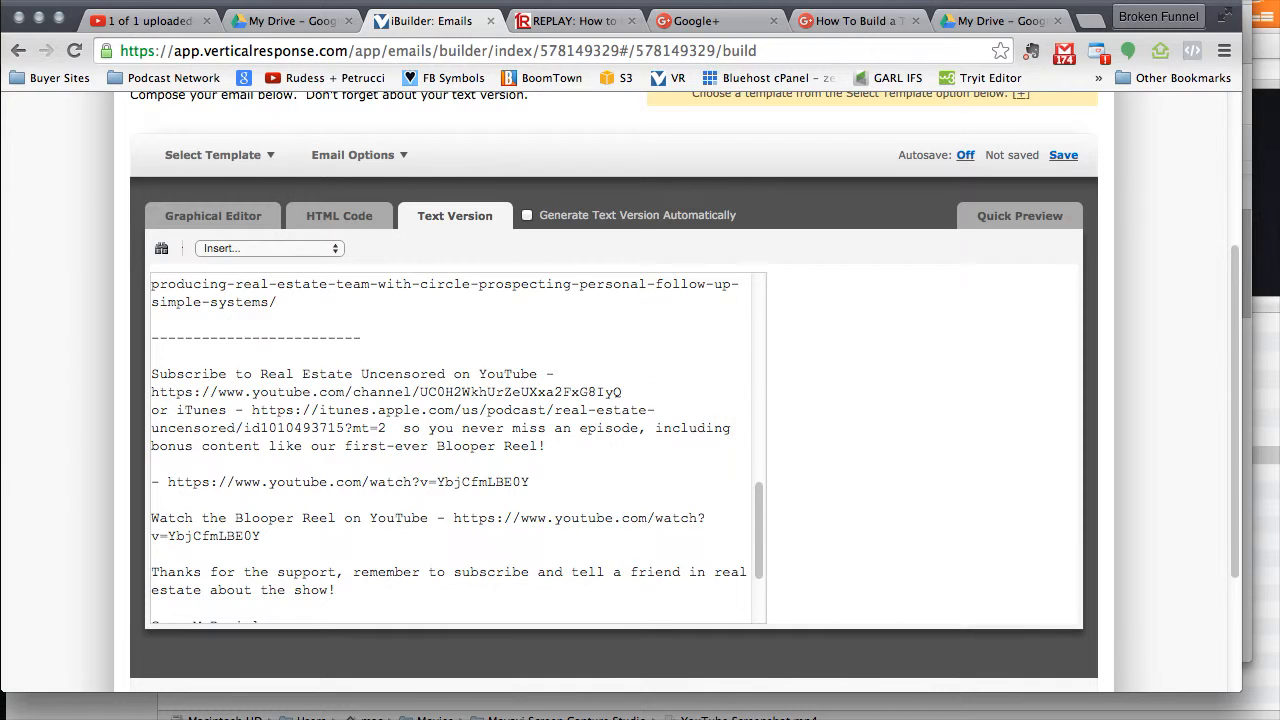
{"action": "key", "text": "Return"}
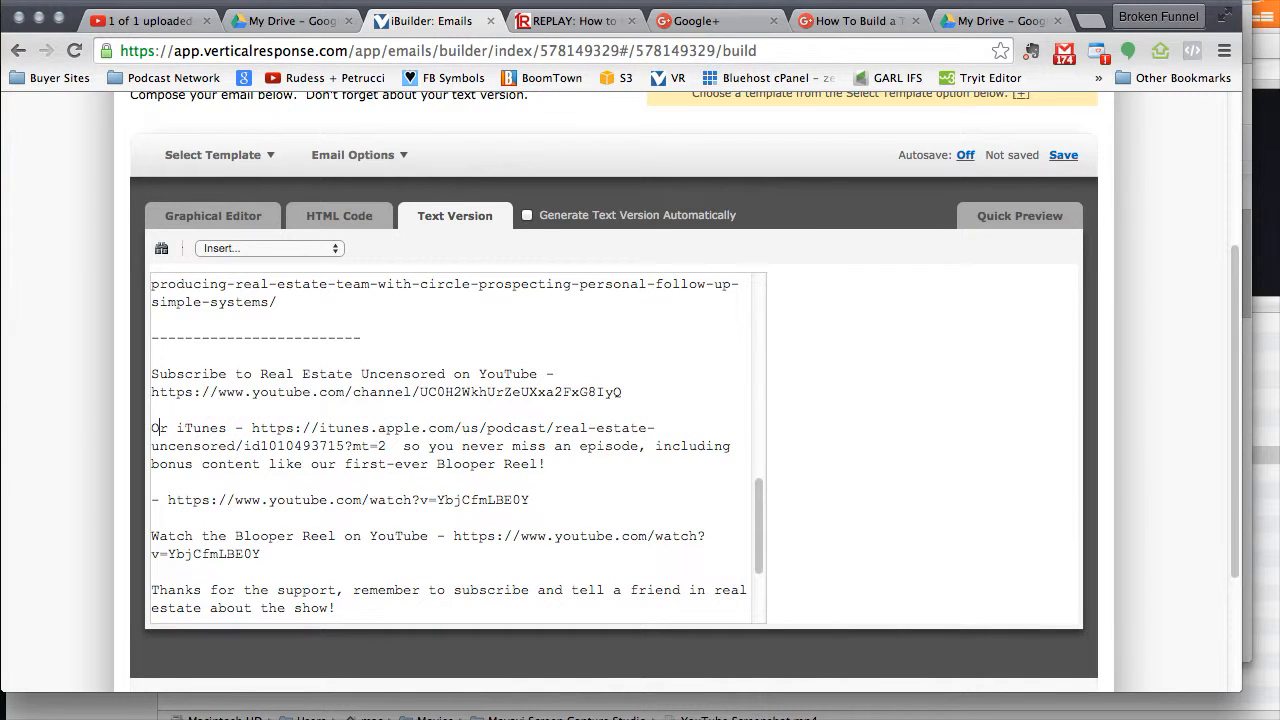
{"action": "type", "text": "Subscrib"}
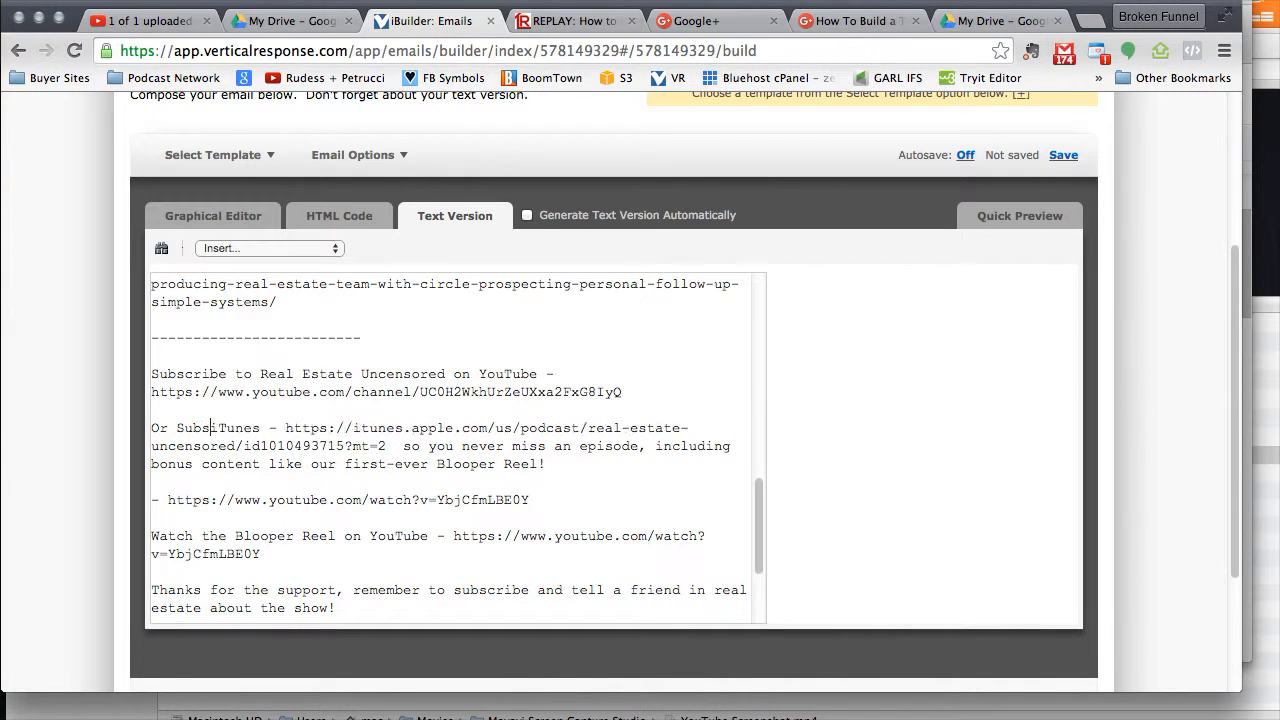
{"action": "type", "text": "e on"}
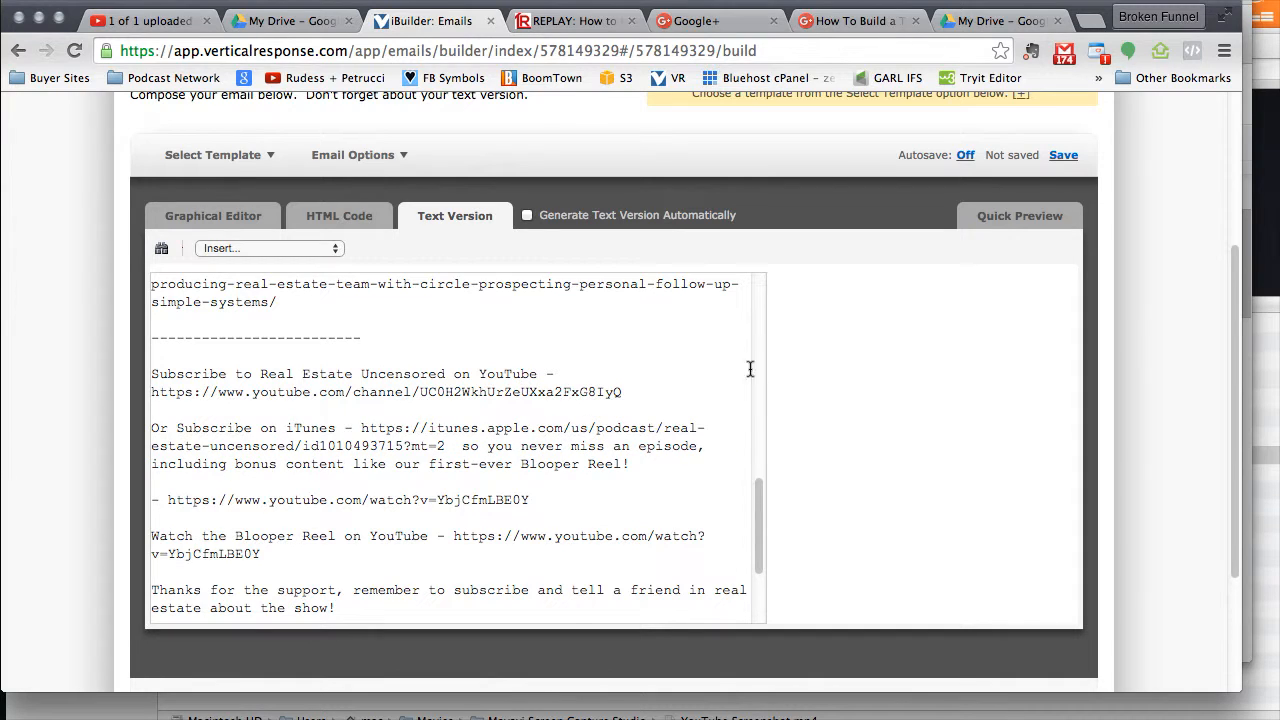
Put the iTunes URL on its own line directly below its label, and remove the trailing dashes from both subscribe labels.
{"action": "left_click", "coordinate": [359, 428]}
{"action": "key", "text": "Return"}
{"action": "key", "text": "Return"}
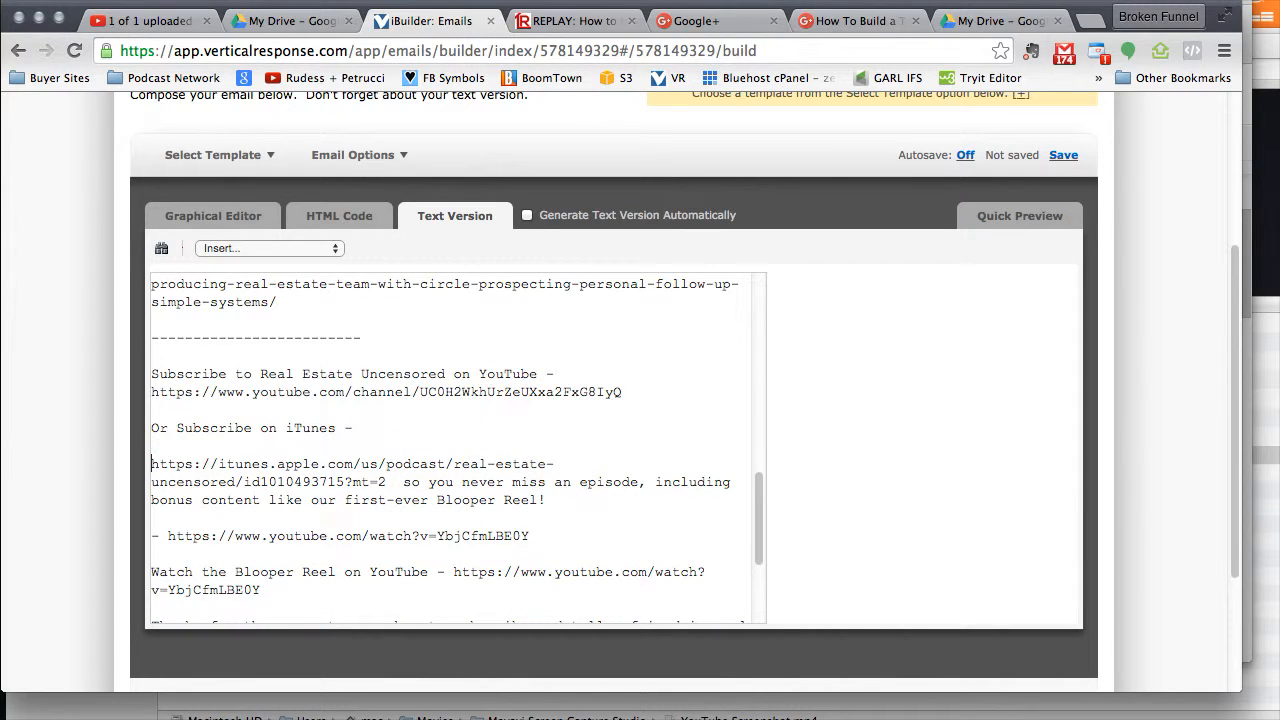
{"action": "left_click", "coordinate": [374, 428]}
{"action": "left_click", "coordinate": [198, 446]}
{"action": "key", "text": "BackSpace"}
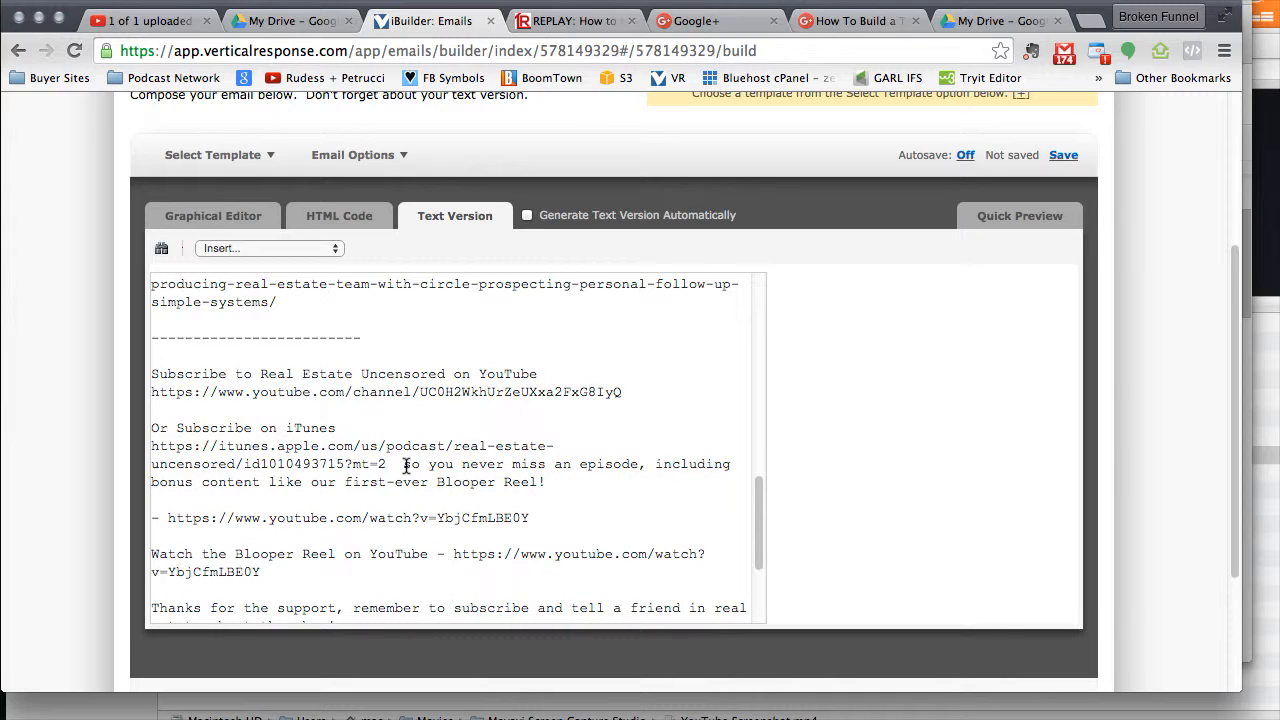
Replace "so you never" after the iTunes URL with "Don't" and make the "Don't miss an episode" sentence a separate paragraph.
{"action": "left_click_drag", "start_coordinate": [403, 464], "coordinate": [505, 464]}
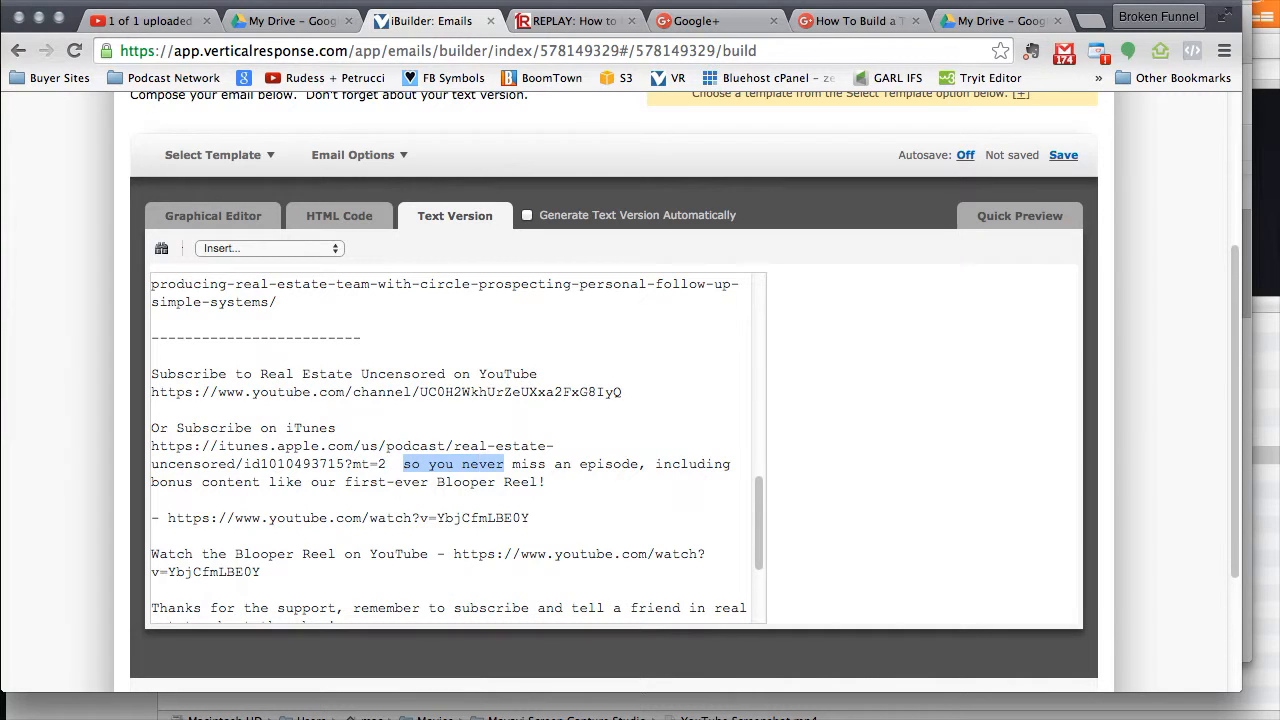
{"action": "type", "text": "Don't"}
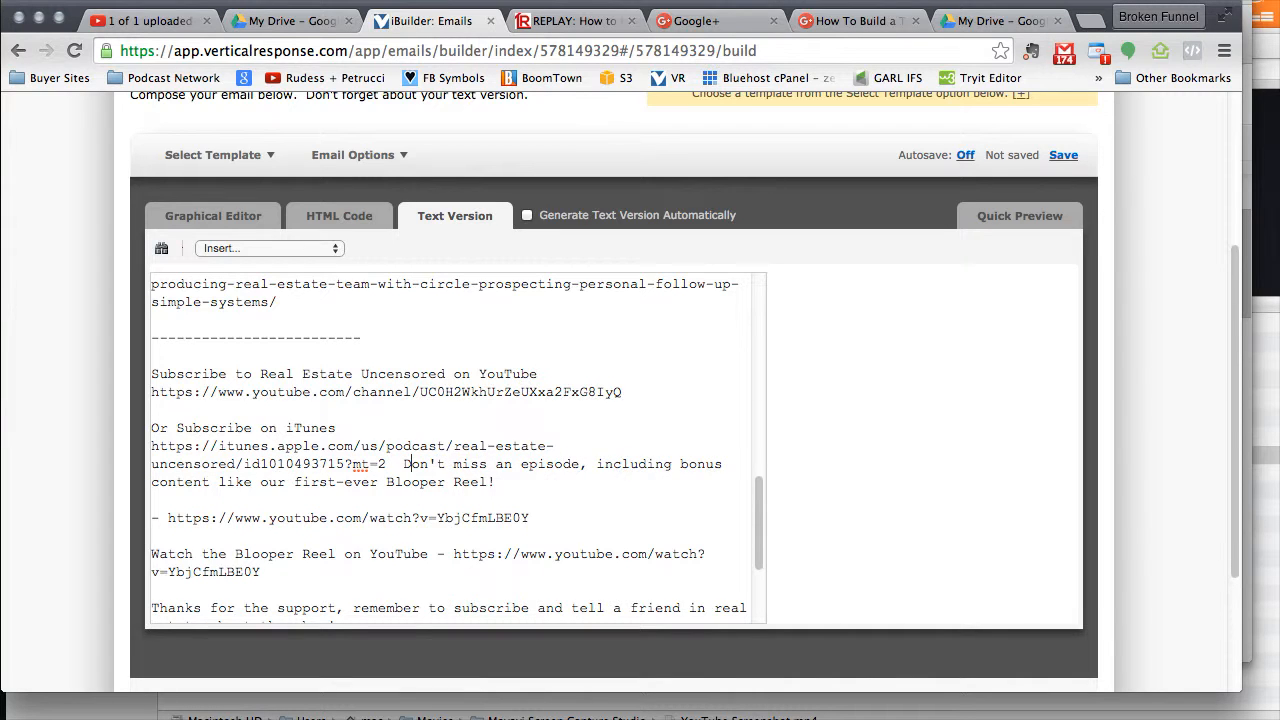
{"action": "key", "text": "Left"}
{"action": "key", "text": "Left"}
{"action": "key", "text": "Return"}
{"action": "key", "text": "Return"}
Remove the leading dash and space before the standalone Blooper Reel YouTube URL in the text version.
{"action": "scroll", "coordinate": [545, 454], "scroll_direction": "down", "scroll_amount": 1}
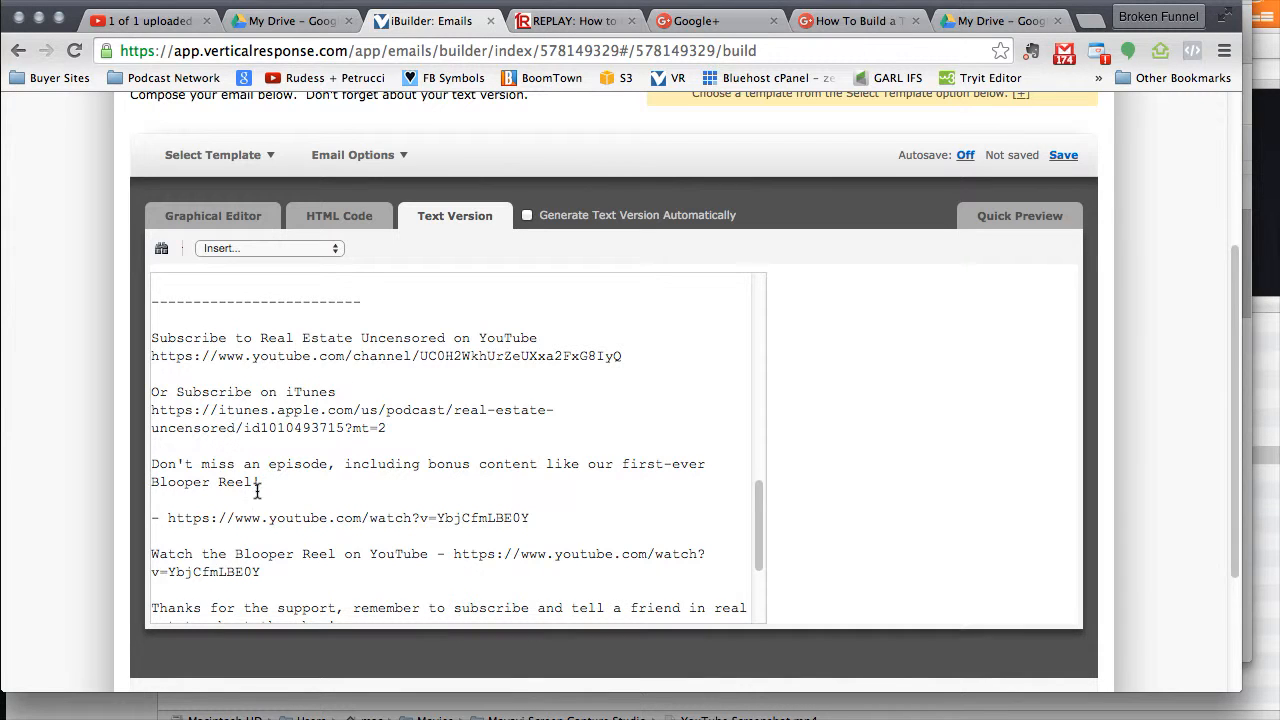
{"action": "scroll", "coordinate": [175, 495], "scroll_direction": "down", "scroll_amount": 1}
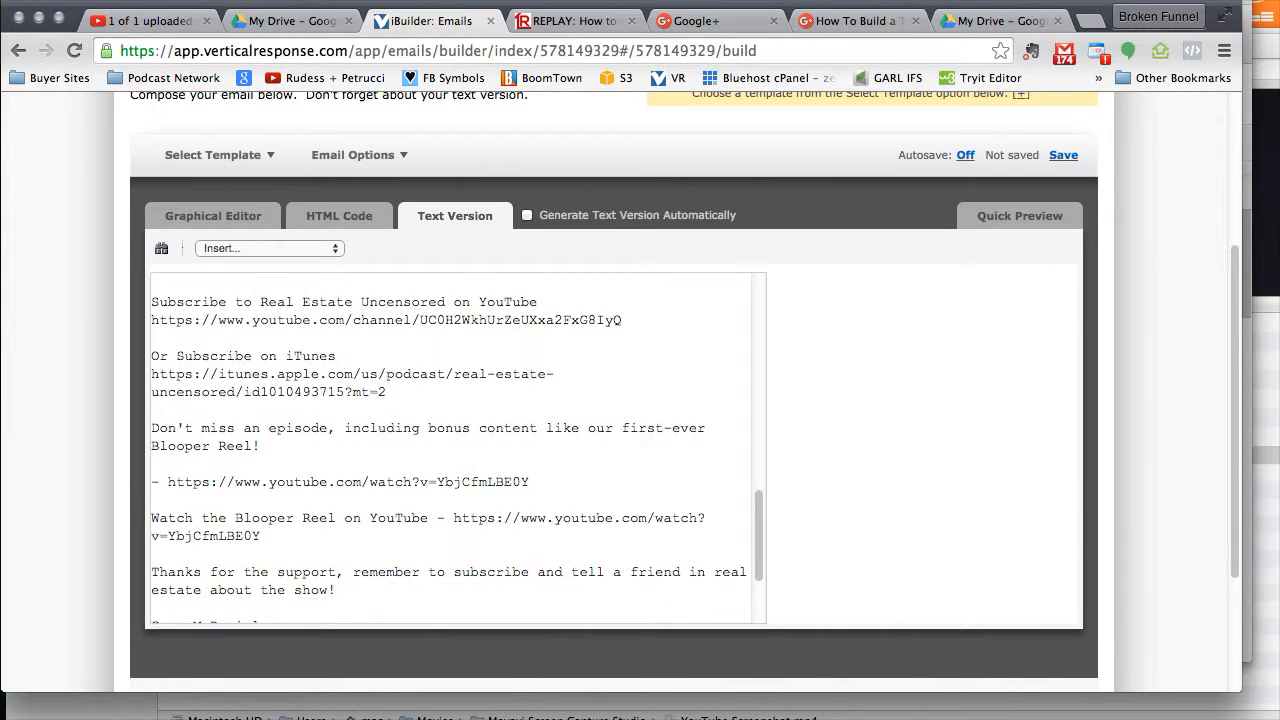
{"action": "key", "text": "Delete"}
{"action": "key", "text": "Delete"}
{"action": "scroll", "coordinate": [960, 420], "scroll_direction": "down", "scroll_amount": 1}
Save the email by continuing to the preview stage, and review its HTML version through to the footer.
{"action": "left_click", "coordinate": [1036, 665]}
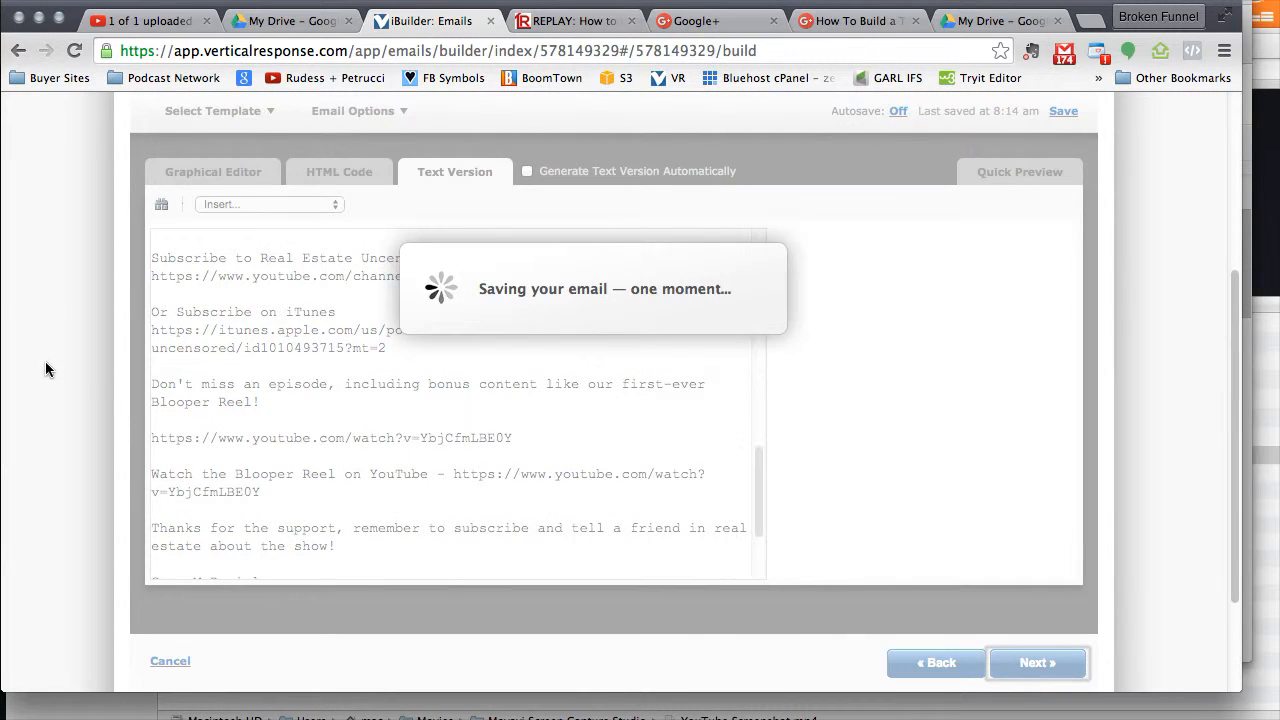
{"action": "scroll", "coordinate": [46, 361], "scroll_direction": "down", "scroll_amount": 4}
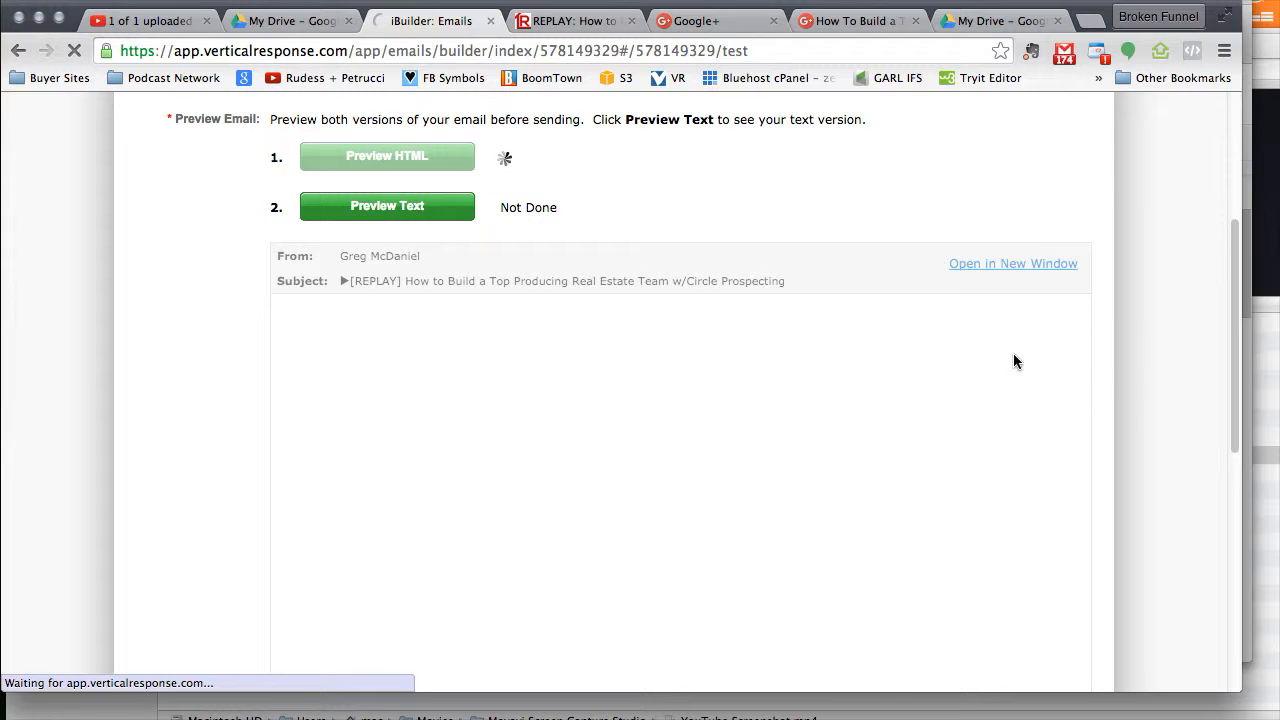
{"action": "scroll", "coordinate": [1050, 410], "scroll_direction": "down", "scroll_amount": 10}
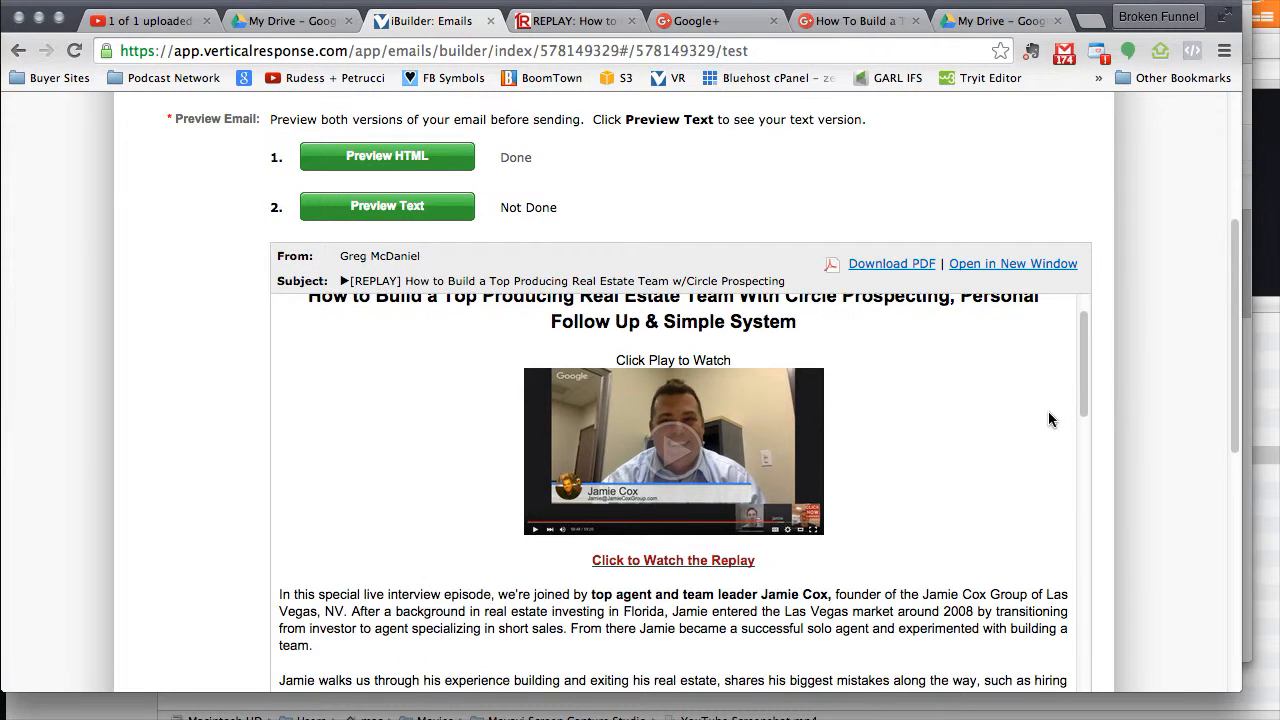
{"action": "scroll", "coordinate": [1044, 417], "scroll_direction": "down", "scroll_amount": 10}
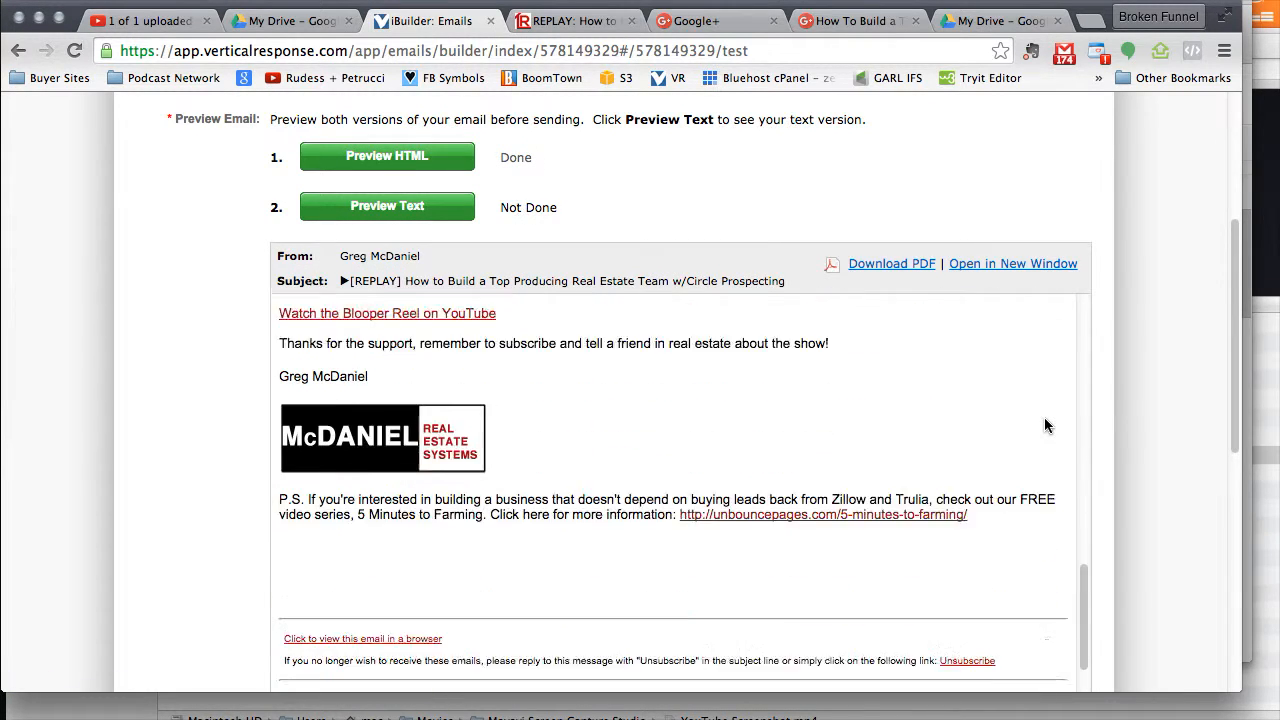
Generate the preview of the email's text version and read through its content.
{"action": "left_click", "coordinate": [421, 196]}
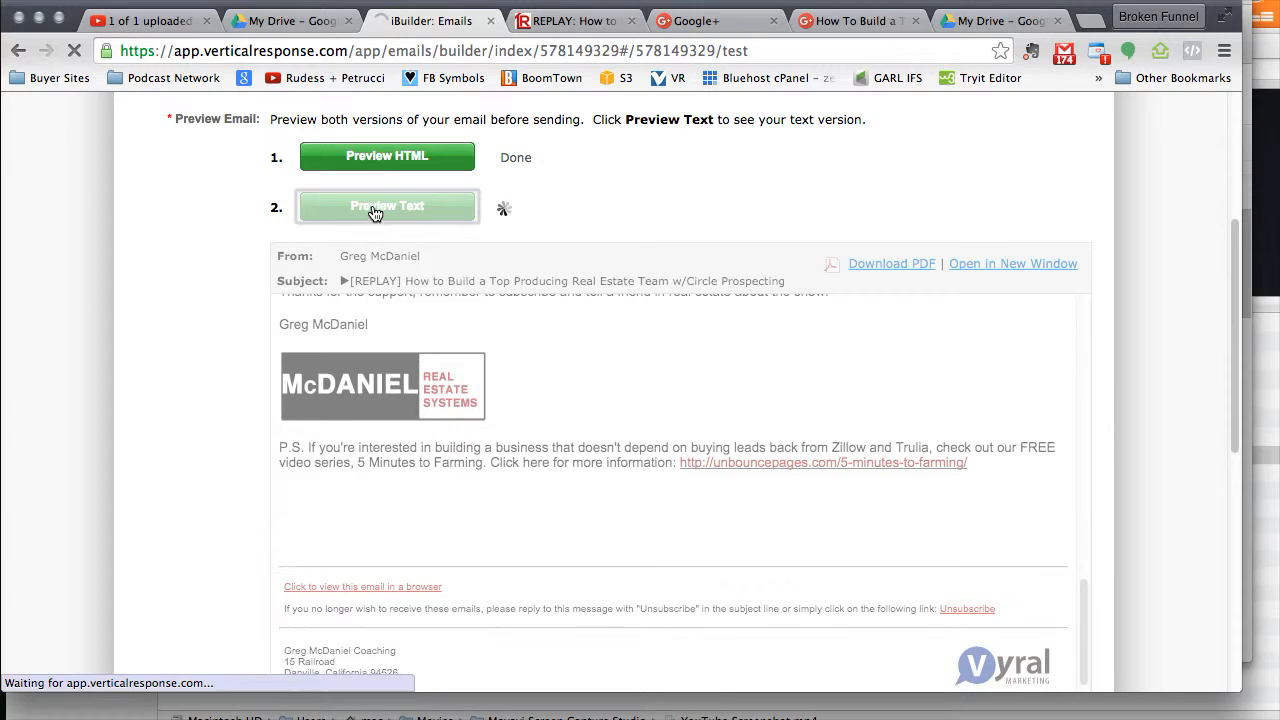
{"action": "scroll", "coordinate": [175, 405], "scroll_direction": "down", "scroll_amount": 3}
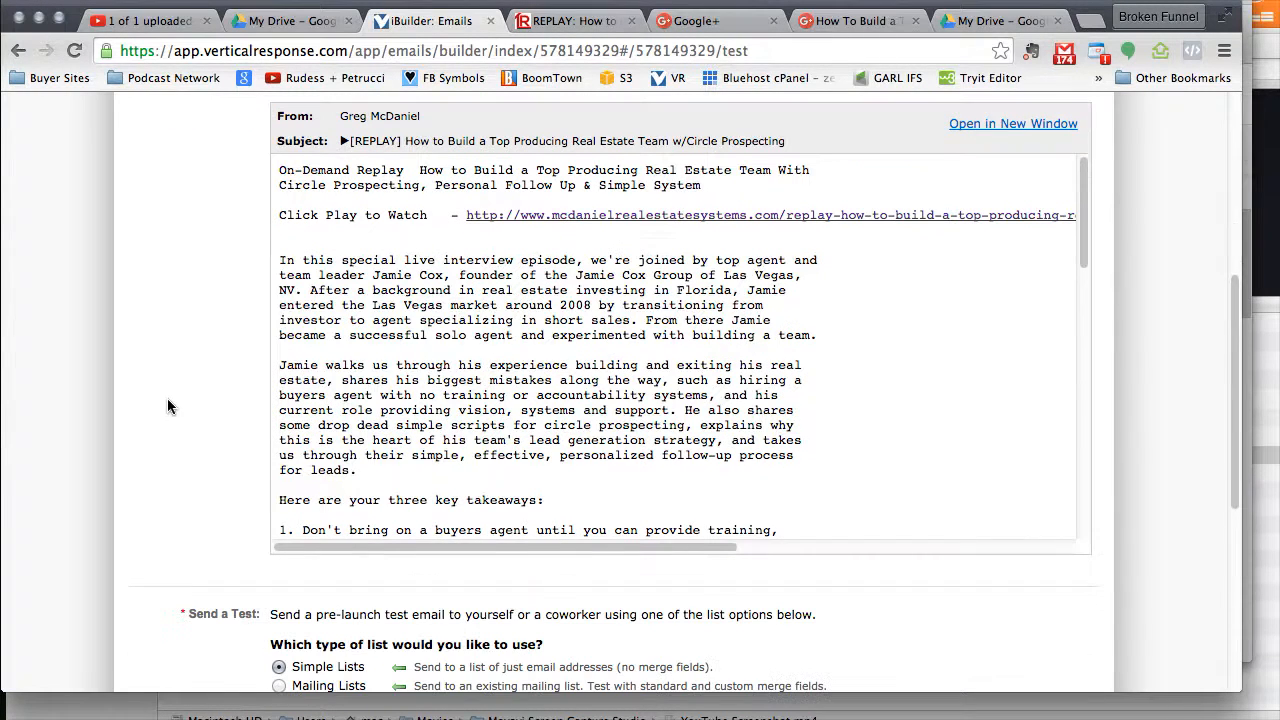
{"action": "scroll", "coordinate": [862, 318], "scroll_direction": "down", "scroll_amount": 1}
{"action": "scroll", "coordinate": [862, 317], "scroll_direction": "down", "scroll_amount": 10}
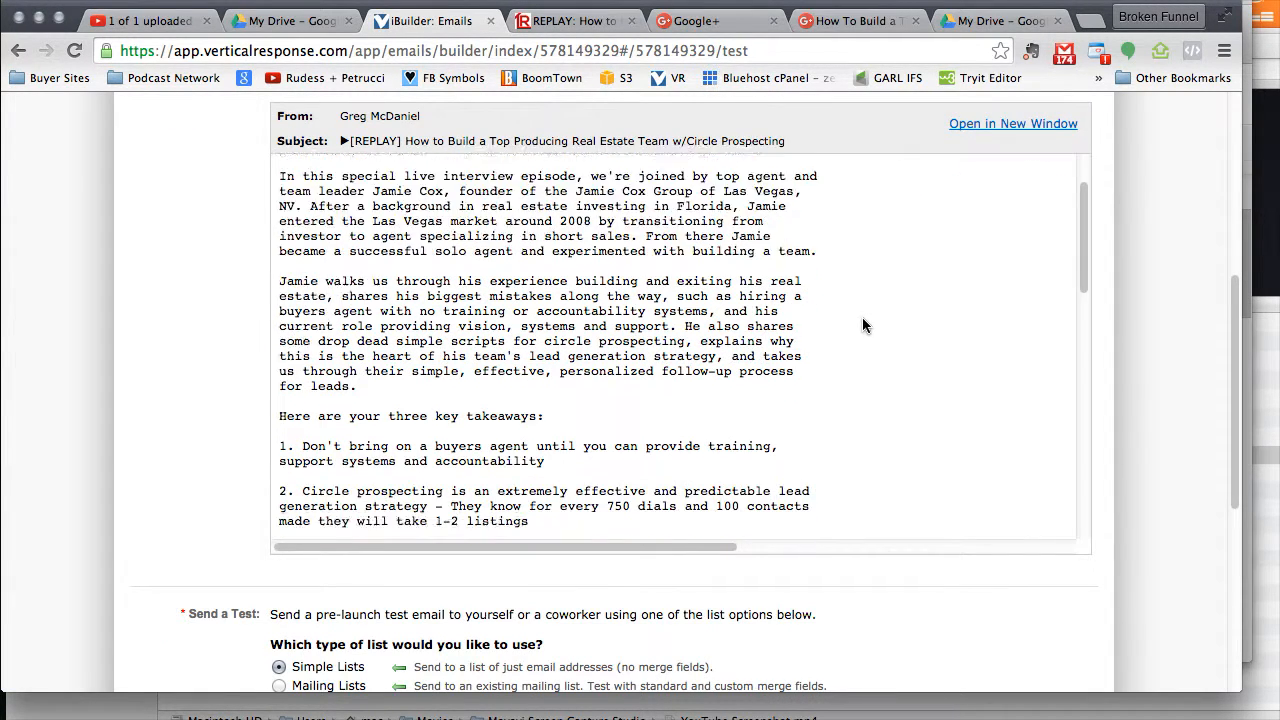
Read the rest of the text preview, from the key takeaways to the subscribe and Blooper Reel links.
{"action": "scroll", "coordinate": [866, 326], "scroll_direction": "down", "scroll_amount": 2}
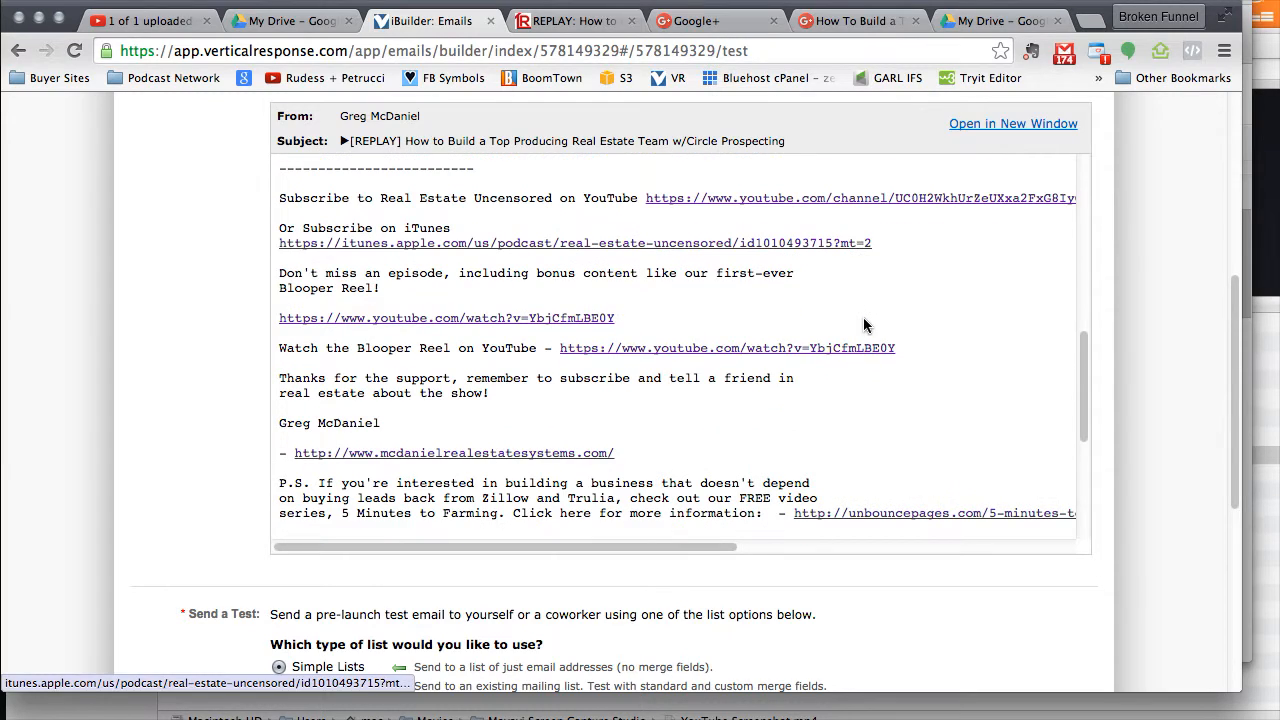
{"action": "scroll", "coordinate": [866, 326], "scroll_direction": "up", "scroll_amount": 7}
{"action": "scroll", "coordinate": [864, 317], "scroll_direction": "up", "scroll_amount": 10}
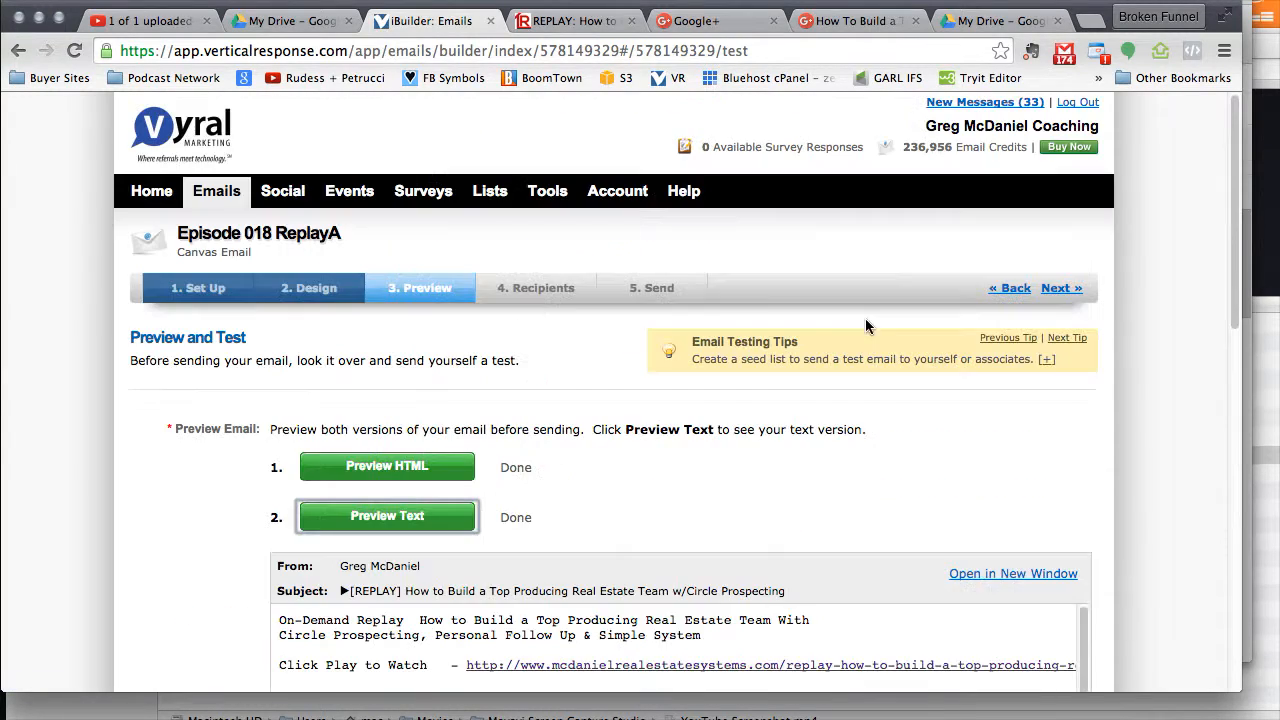
{"action": "scroll", "coordinate": [160, 428], "scroll_direction": "down", "scroll_amount": 4}
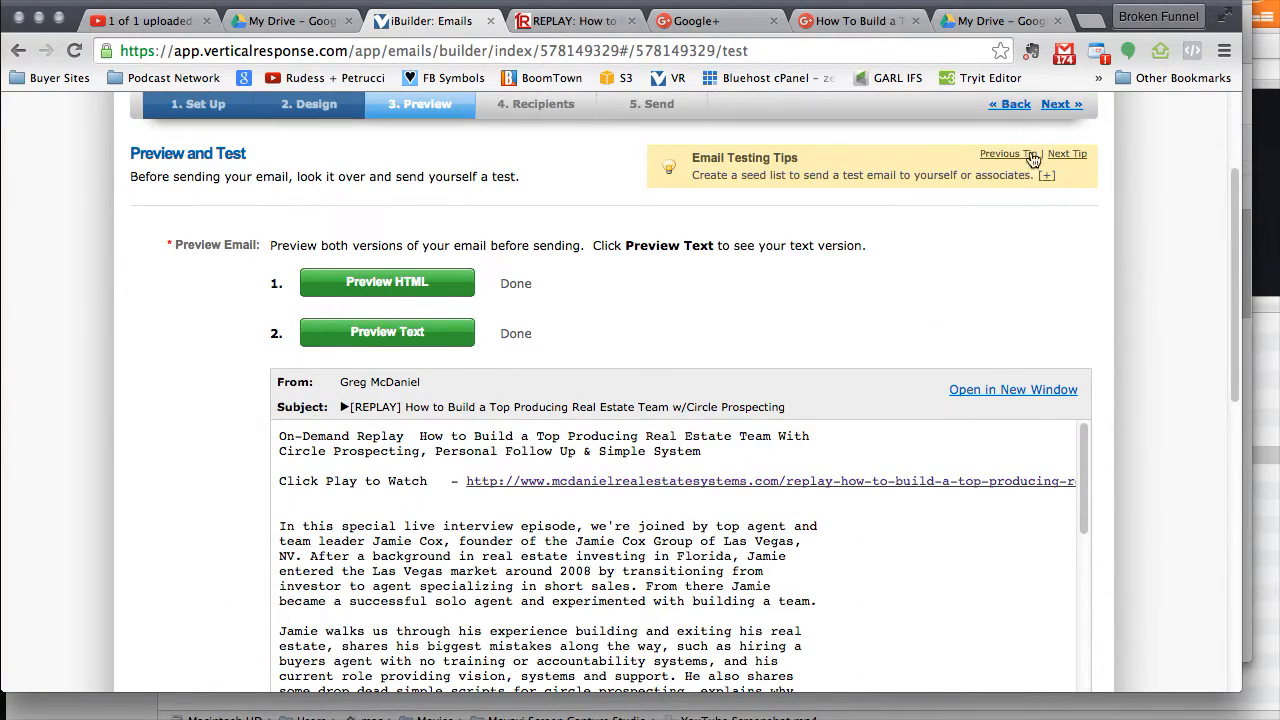
Return to the design stage's text version and remove the dash between "Click Play to Watch" and the replay URL.
{"action": "left_click", "coordinate": [1010, 104]}
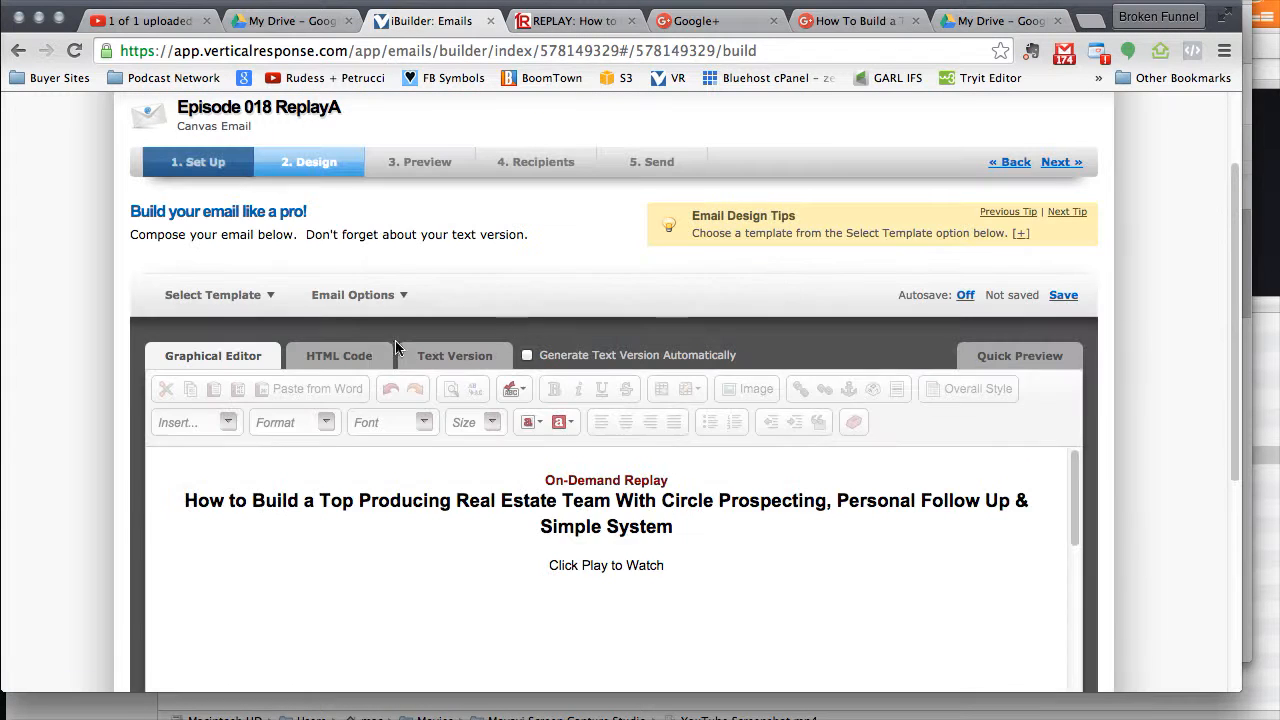
{"action": "left_click", "coordinate": [516, 352]}
{"action": "scroll", "coordinate": [90, 395], "scroll_direction": "down", "scroll_amount": 2}
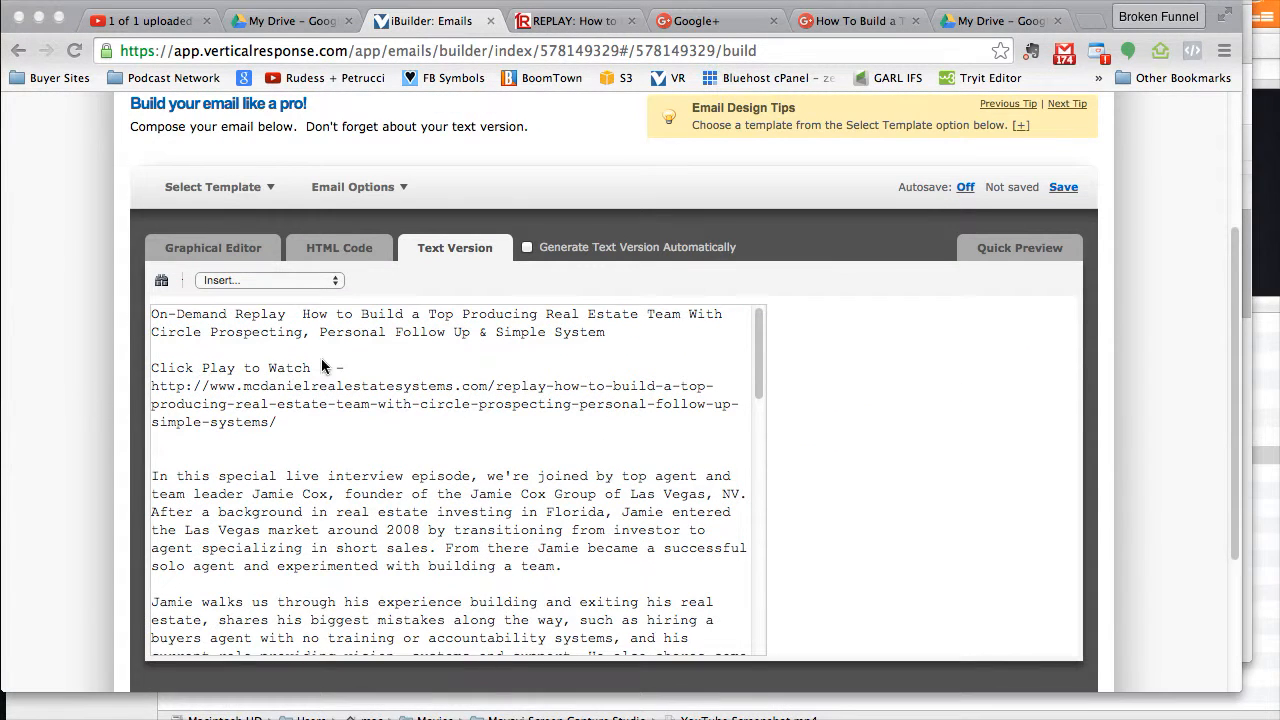
{"action": "left_click", "coordinate": [354, 367]}
{"action": "key", "text": "BackSpace"}
{"action": "key", "text": "BackSpace"}
{"action": "key", "text": "BackSpace"}
{"action": "key", "text": "BackSpace"}
{"action": "key", "text": "BackSpace"}
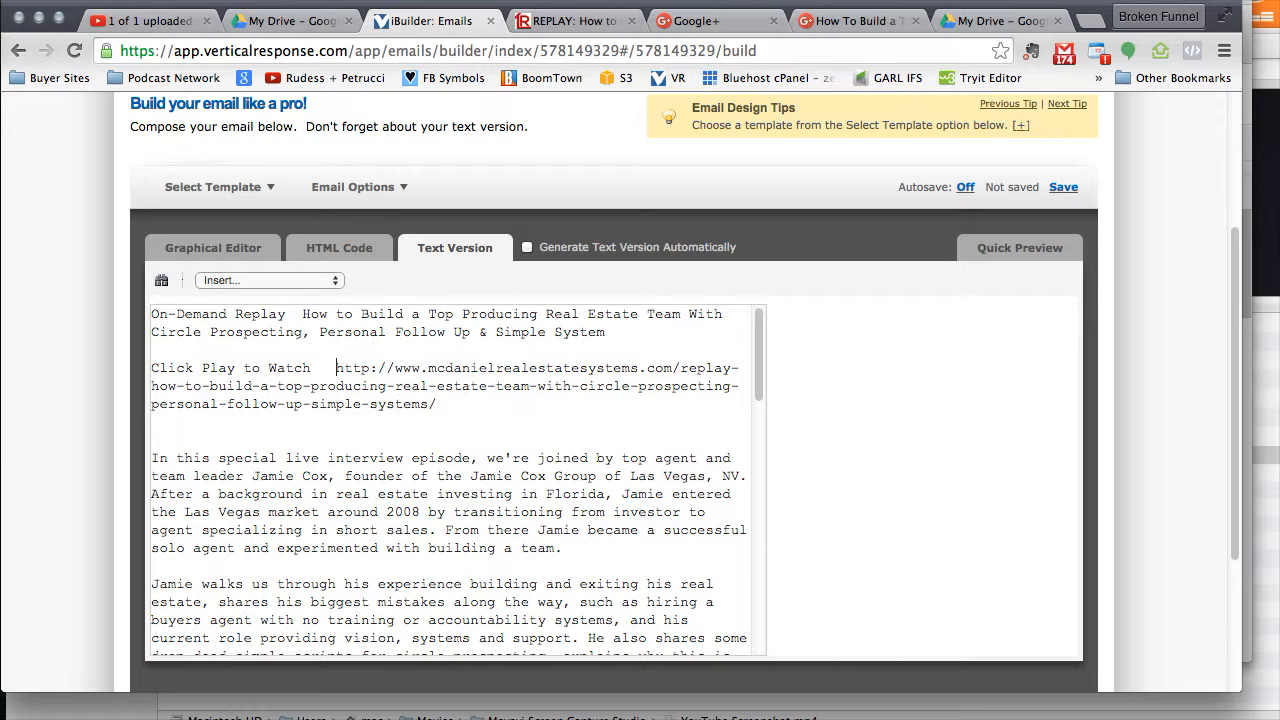
Place the replay URL on its own line directly below "Click Play to Watch".
{"action": "key", "text": "Return"}
{"action": "key", "text": "BackSpace"}
{"action": "type", "text": "Click to Watch the Replay"}
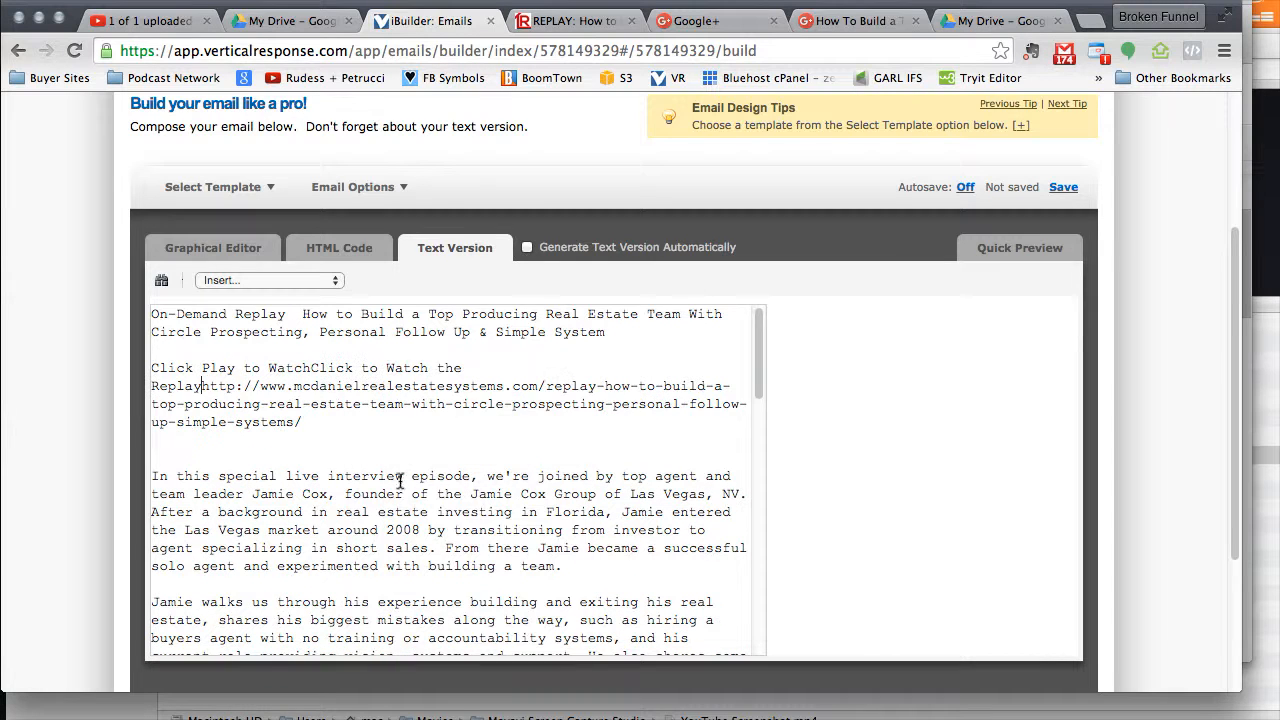
{"action": "key", "text": "super+z"}
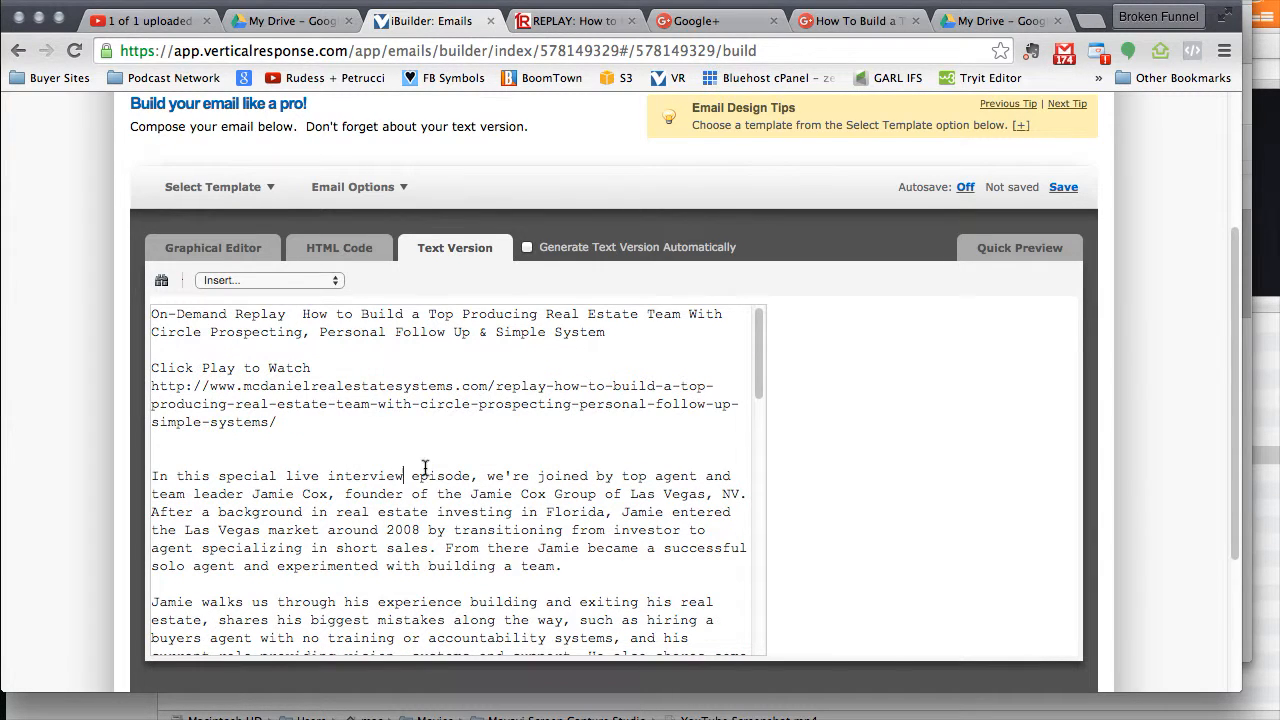
Check the remaining replay, subscribe and Blooper Reel links in the text version, and save the email by continuing to the preview stage.
{"action": "scroll", "coordinate": [425, 468], "scroll_direction": "down", "scroll_amount": 5}
{"action": "scroll", "coordinate": [436, 466], "scroll_direction": "down", "scroll_amount": 5}
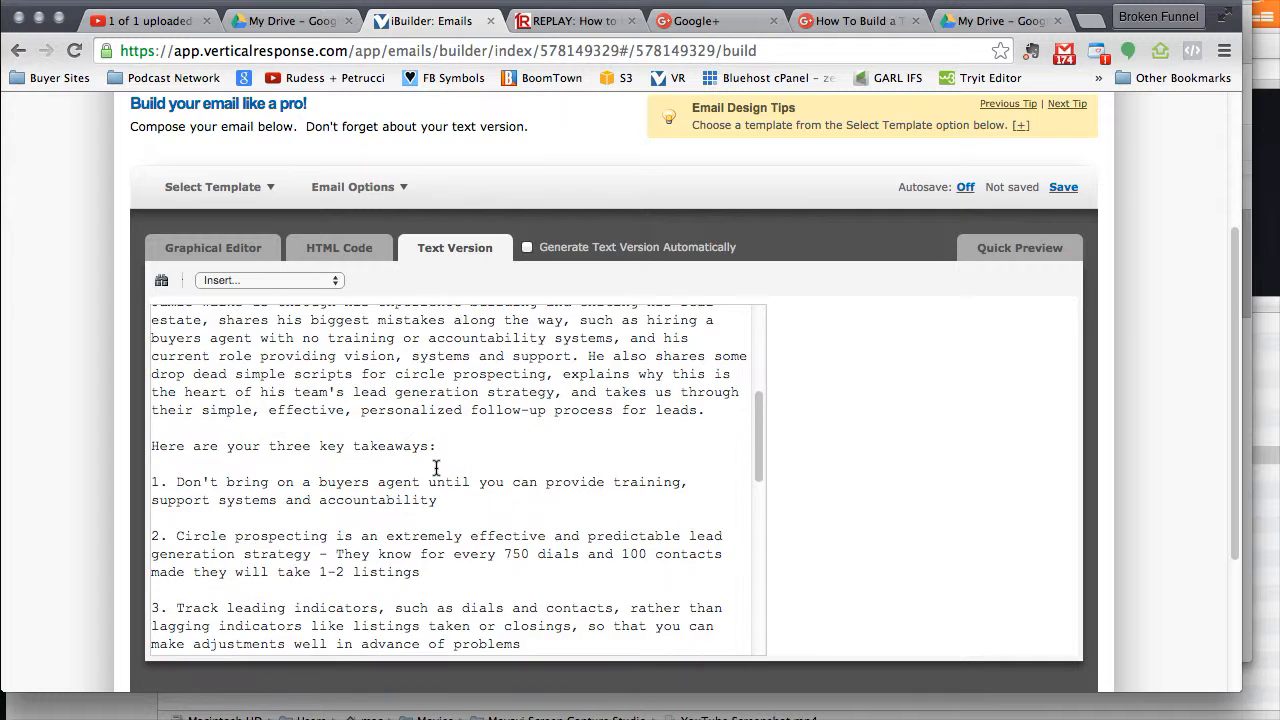
{"action": "scroll", "coordinate": [437, 468], "scroll_direction": "down", "scroll_amount": 3}
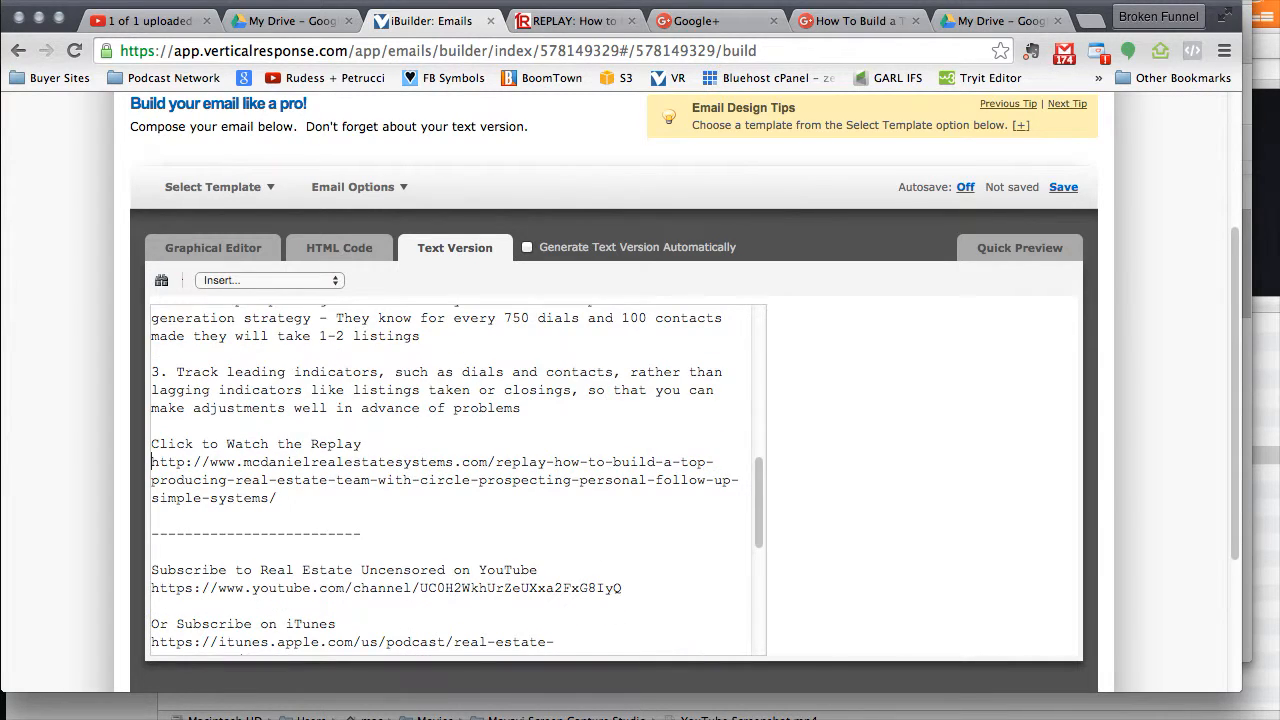
{"action": "scroll", "coordinate": [300, 460], "scroll_direction": "down", "scroll_amount": 5}
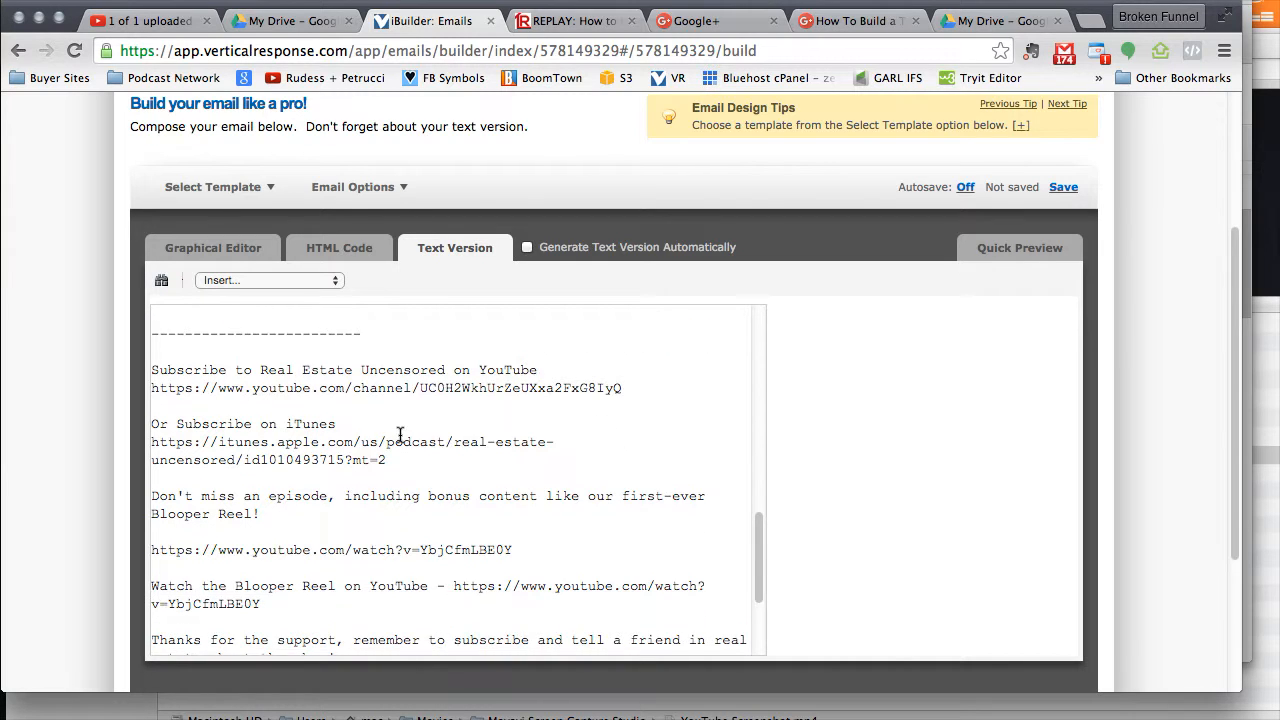
{"action": "scroll", "coordinate": [400, 434], "scroll_direction": "down", "scroll_amount": 1}
{"action": "scroll", "coordinate": [1140, 352], "scroll_direction": "down", "scroll_amount": 3}
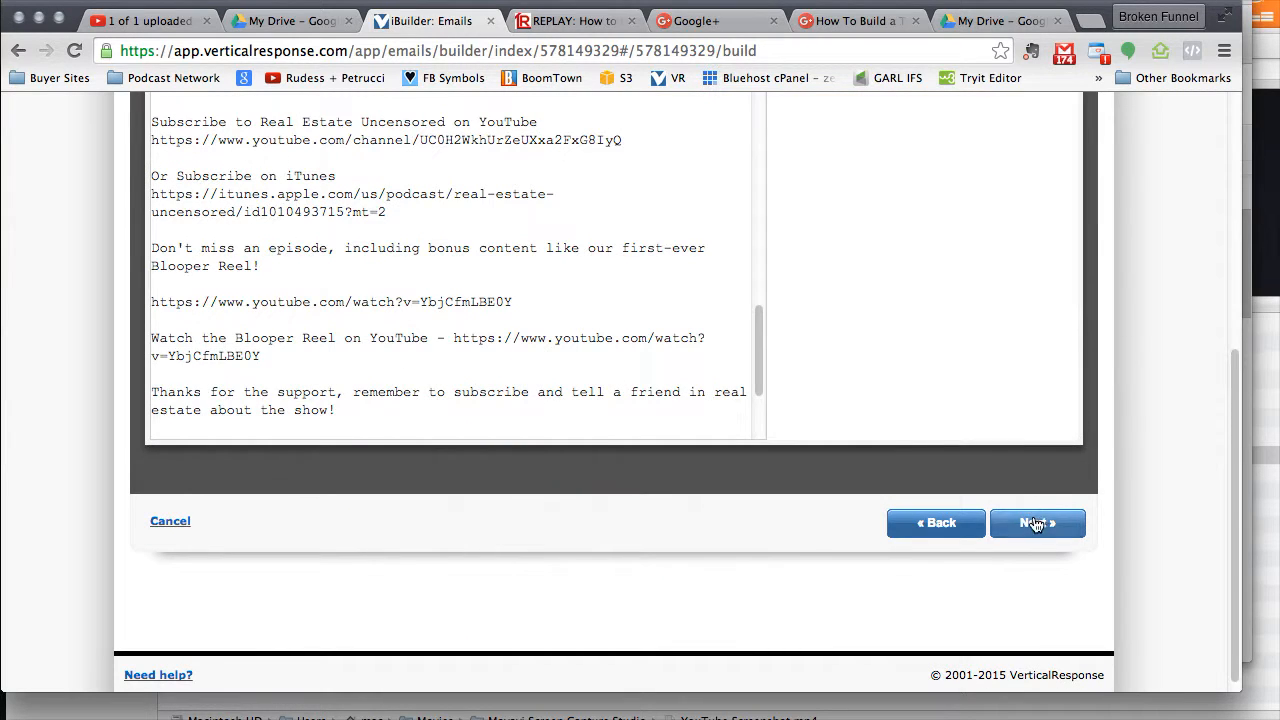
{"action": "left_click", "coordinate": [1036, 524]}
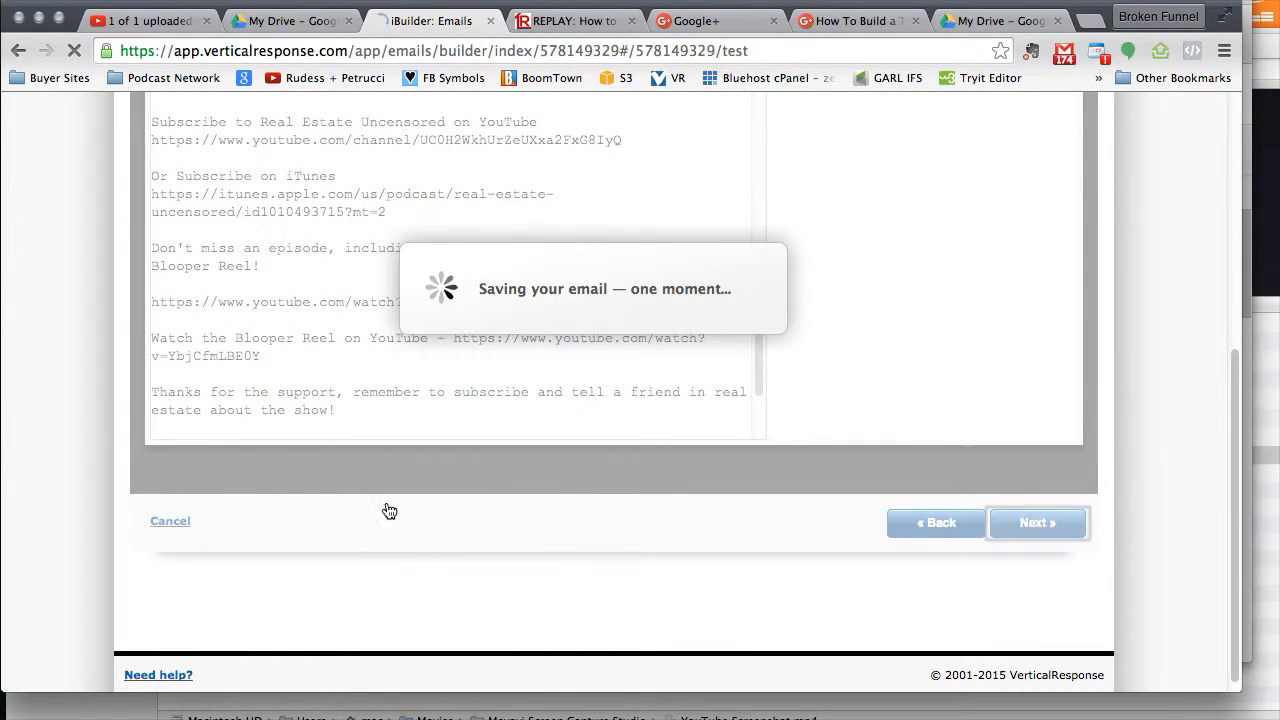
Look over the HTML preview and send a test email to the address in the Default List.
{"action": "scroll", "coordinate": [88, 407], "scroll_direction": "down", "scroll_amount": 2}
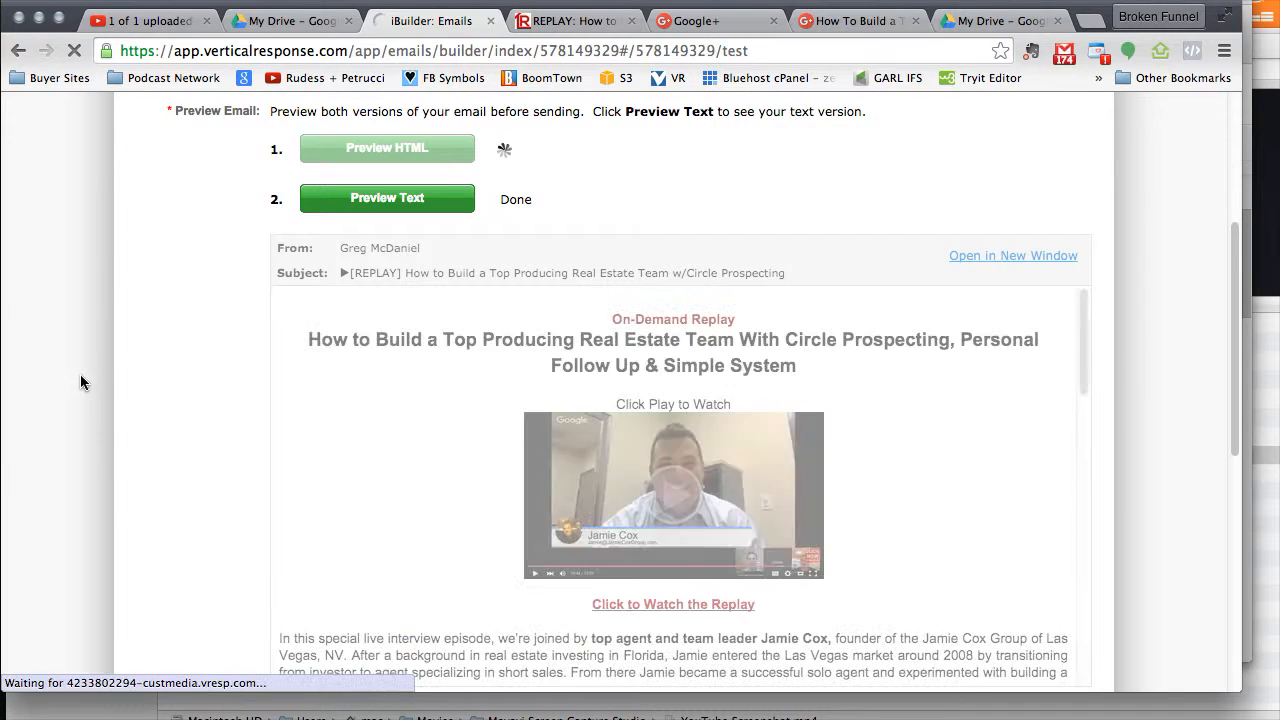
{"action": "scroll", "coordinate": [119, 364], "scroll_direction": "down", "scroll_amount": 2}
{"action": "scroll", "coordinate": [521, 347], "scroll_direction": "down", "scroll_amount": 3}
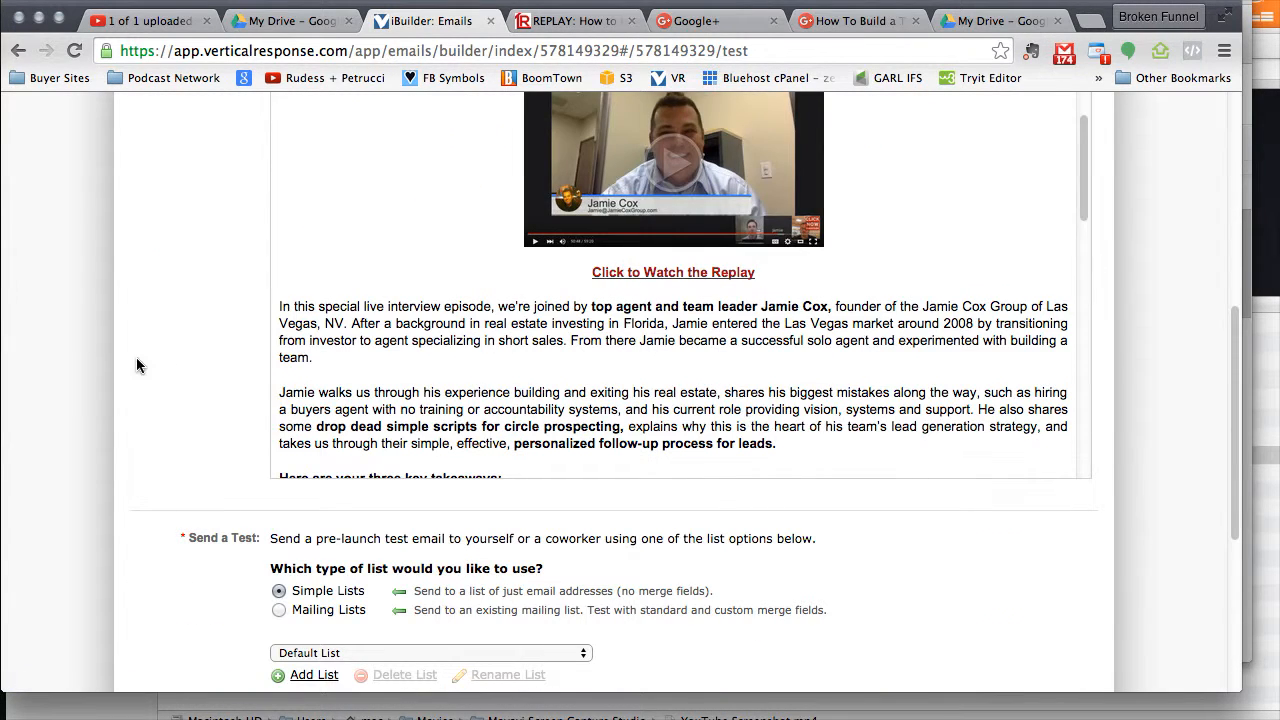
{"action": "scroll", "coordinate": [357, 358], "scroll_direction": "down", "scroll_amount": 1}
{"action": "scroll", "coordinate": [390, 336], "scroll_direction": "down", "scroll_amount": 10}
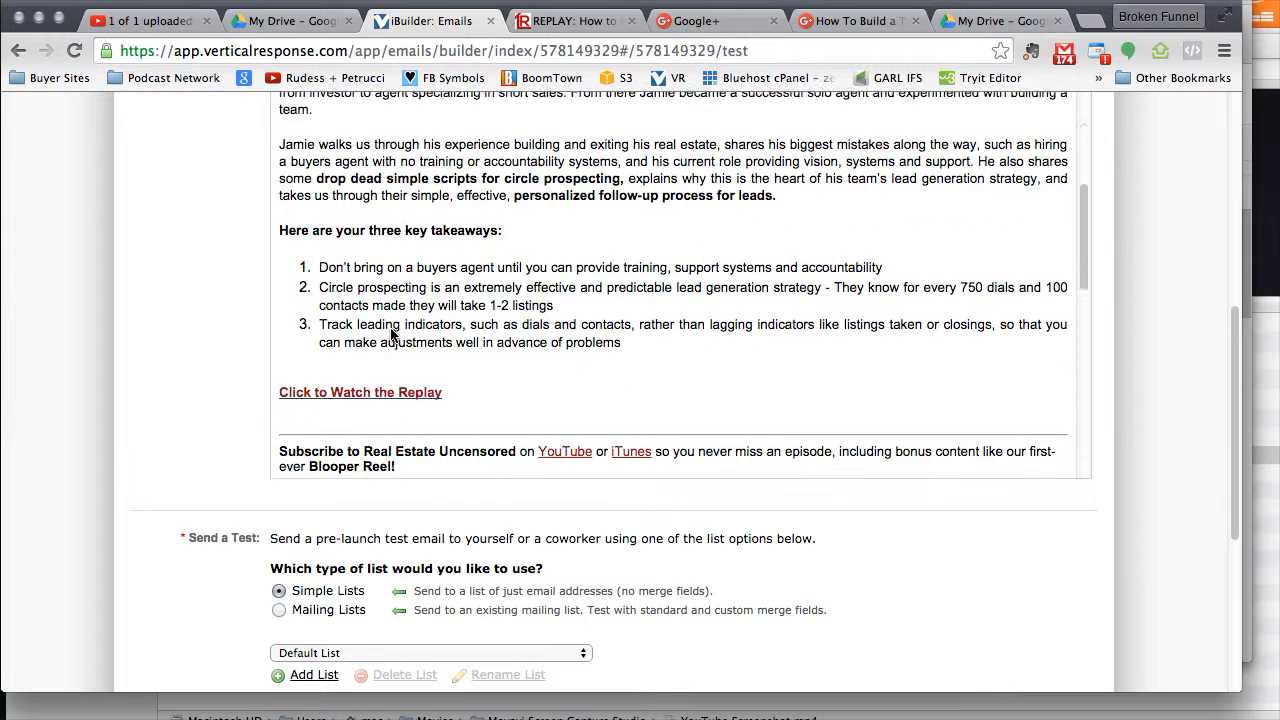
{"action": "scroll", "coordinate": [189, 320], "scroll_direction": "down", "scroll_amount": 3}
{"action": "left_click", "coordinate": [360, 482]}
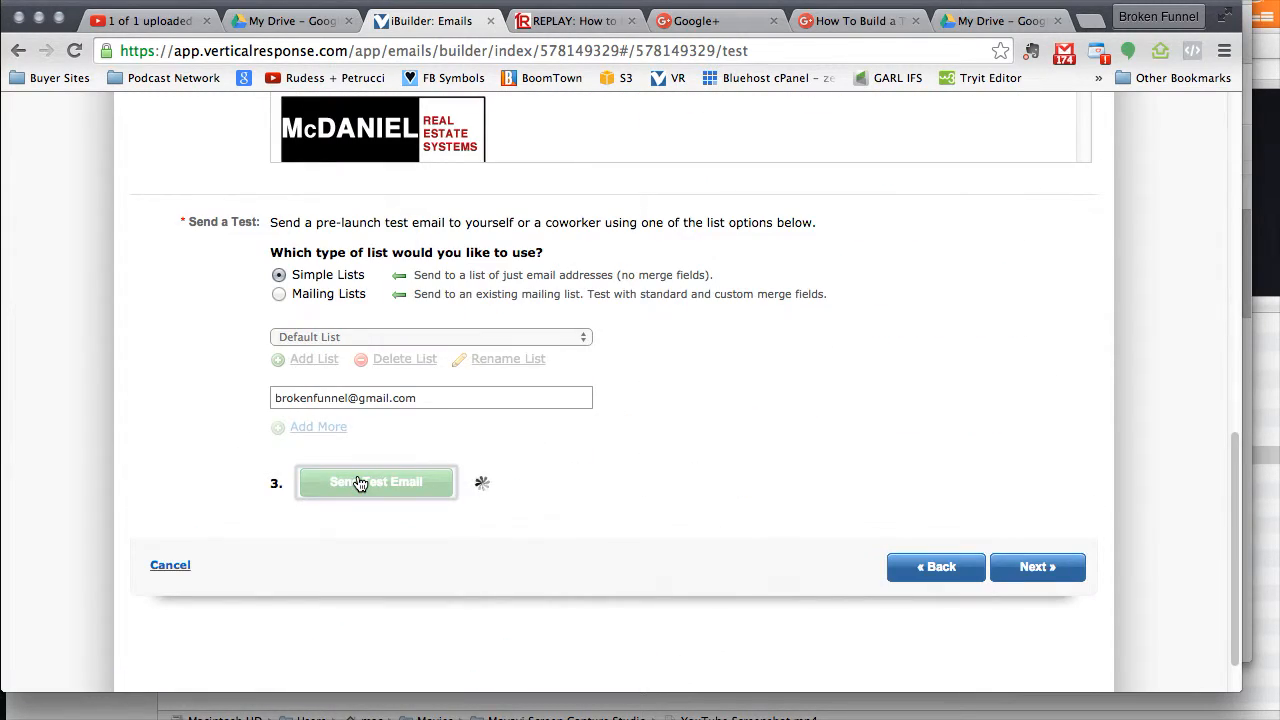
{"action": "left_click", "coordinate": [437, 395]}
{"action": "left_click_drag", "start_coordinate": [437, 395], "coordinate": [220, 405]}
{"action": "left_click", "coordinate": [204, 393]}
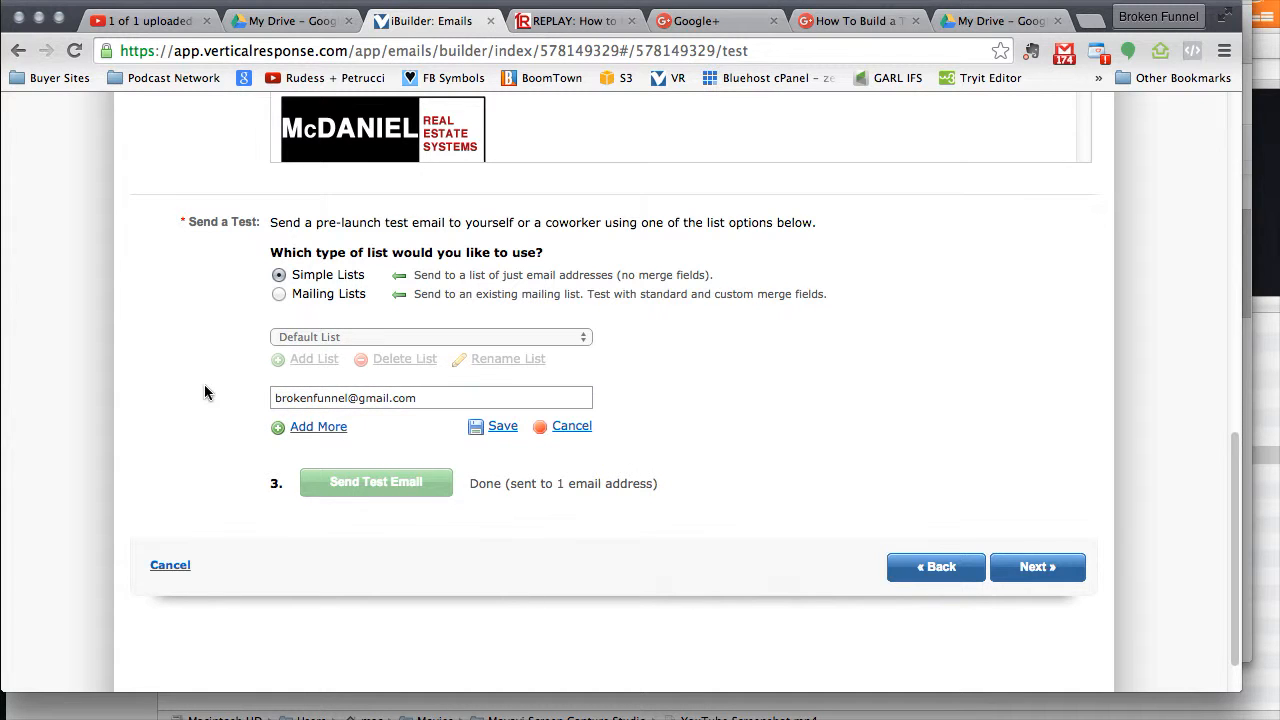
Switch to Gmail by loading mail.google.com in the YouTube tab, and open the newest HTML-format test message.
{"action": "left_click", "coordinate": [145, 20]}
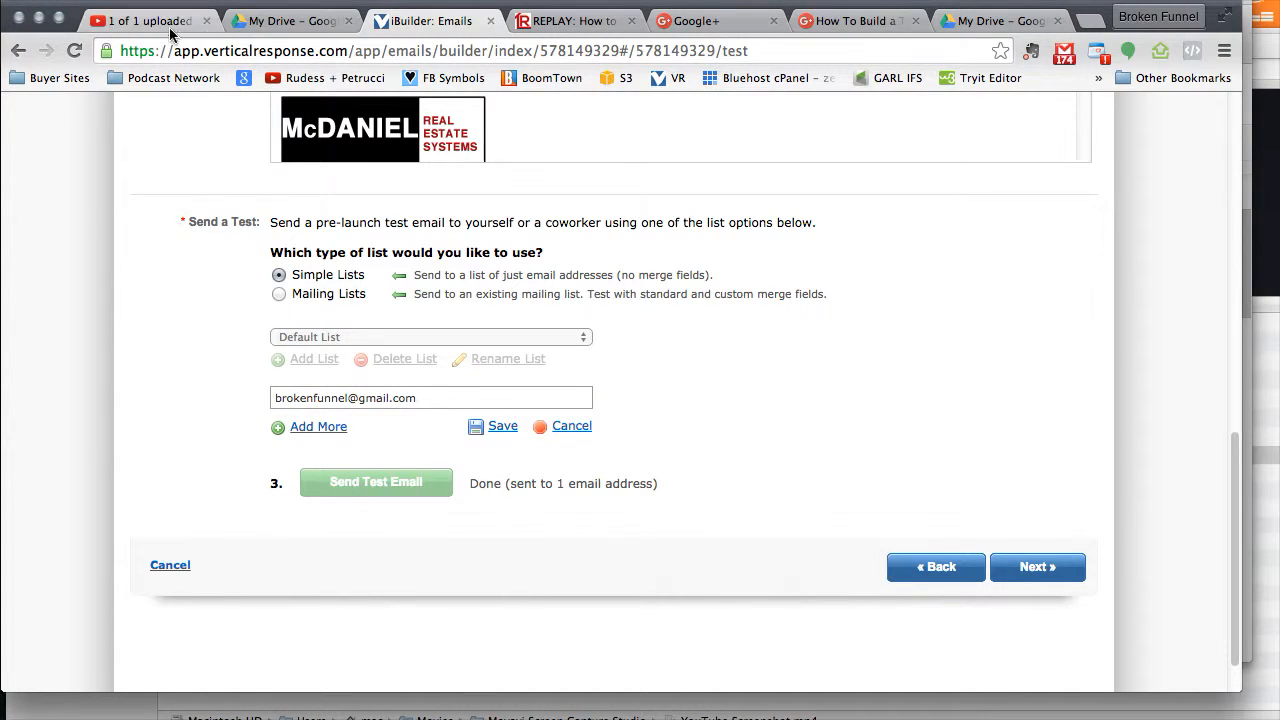
{"action": "left_click", "coordinate": [175, 50]}
{"action": "type", "text": "mail.google.com"}
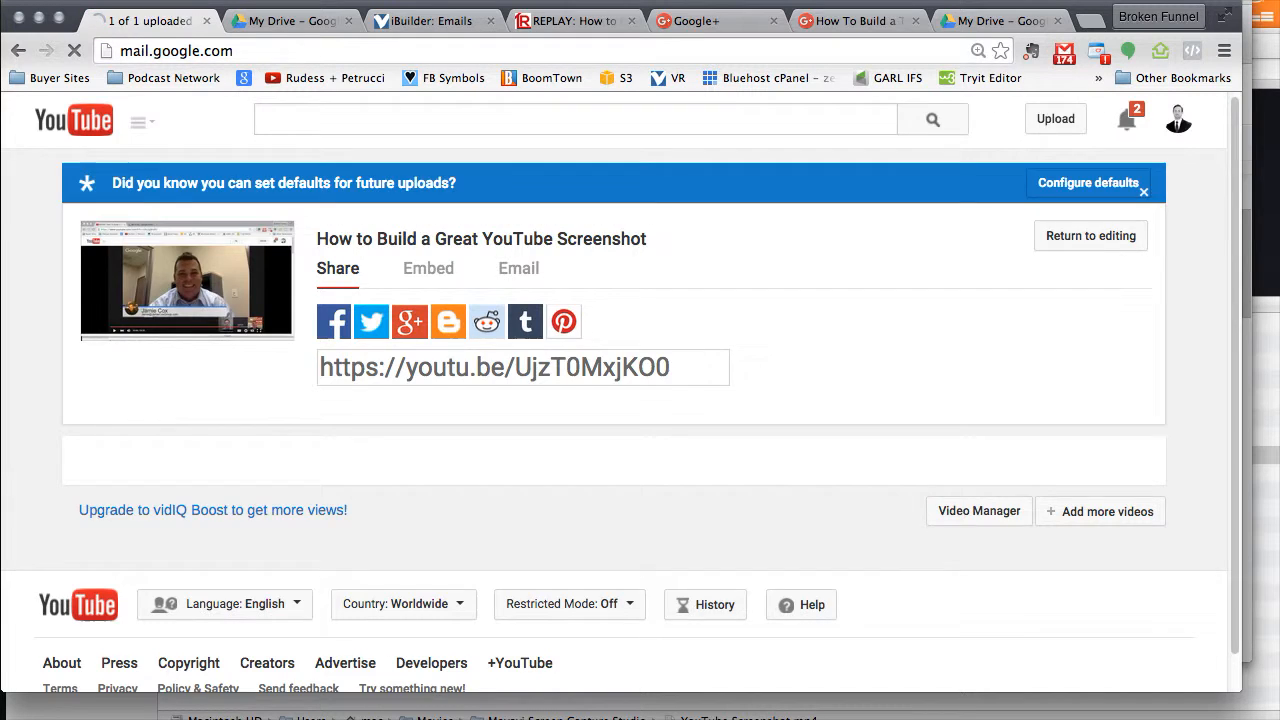
{"action": "key", "text": "Return"}
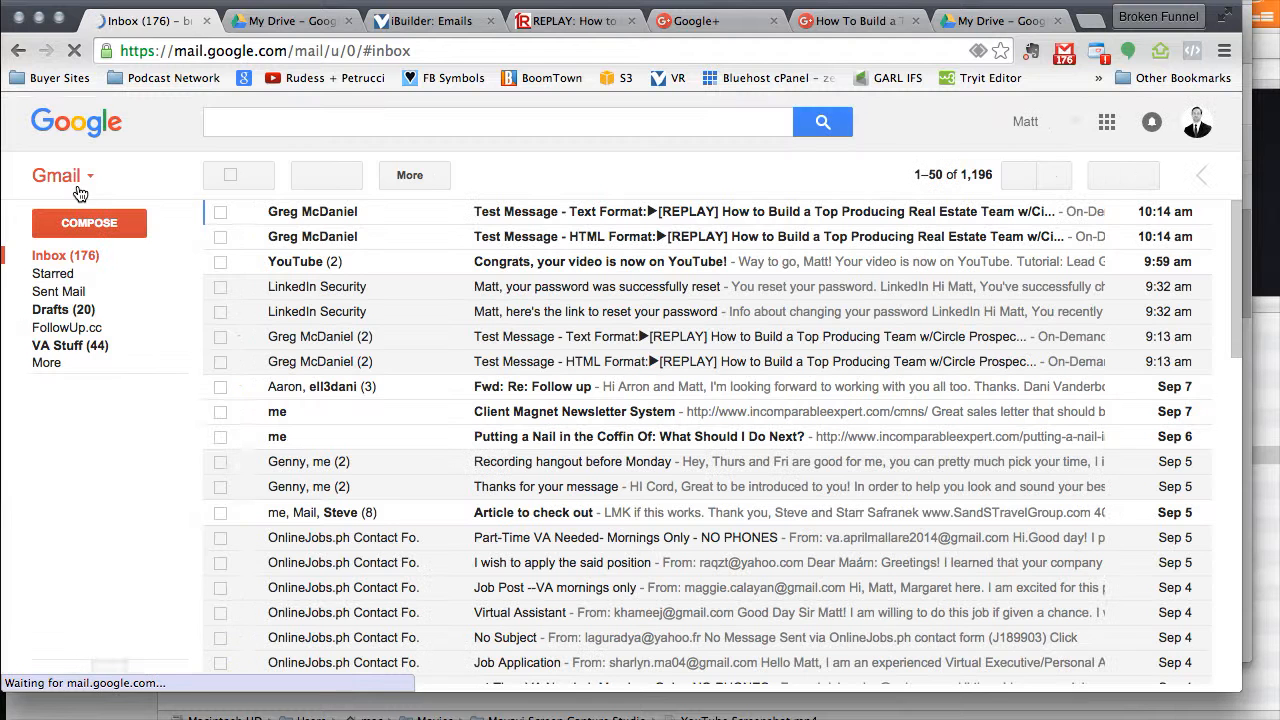
{"action": "left_click", "coordinate": [557, 243]}
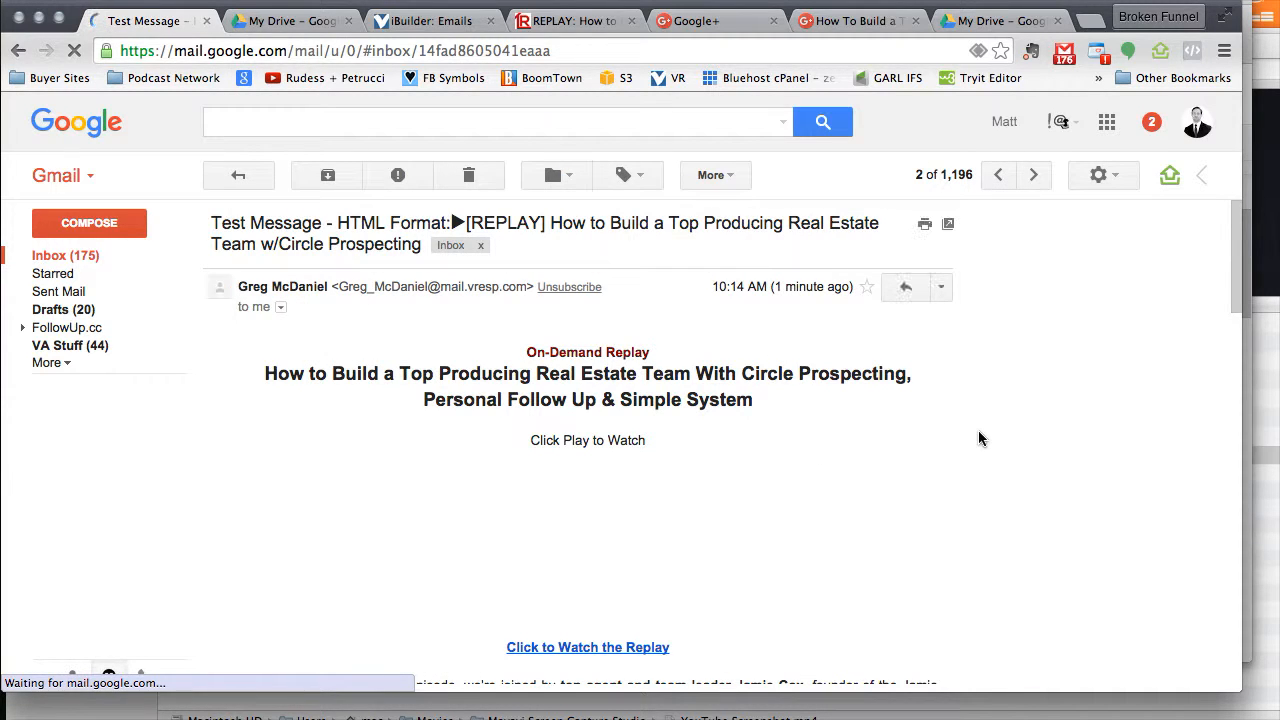
Narrow the browser window and read the HTML test message from its heading and video image through the key takeaways.
{"action": "left_click_drag", "start_coordinate": [1243, 349], "coordinate": [1117, 400]}
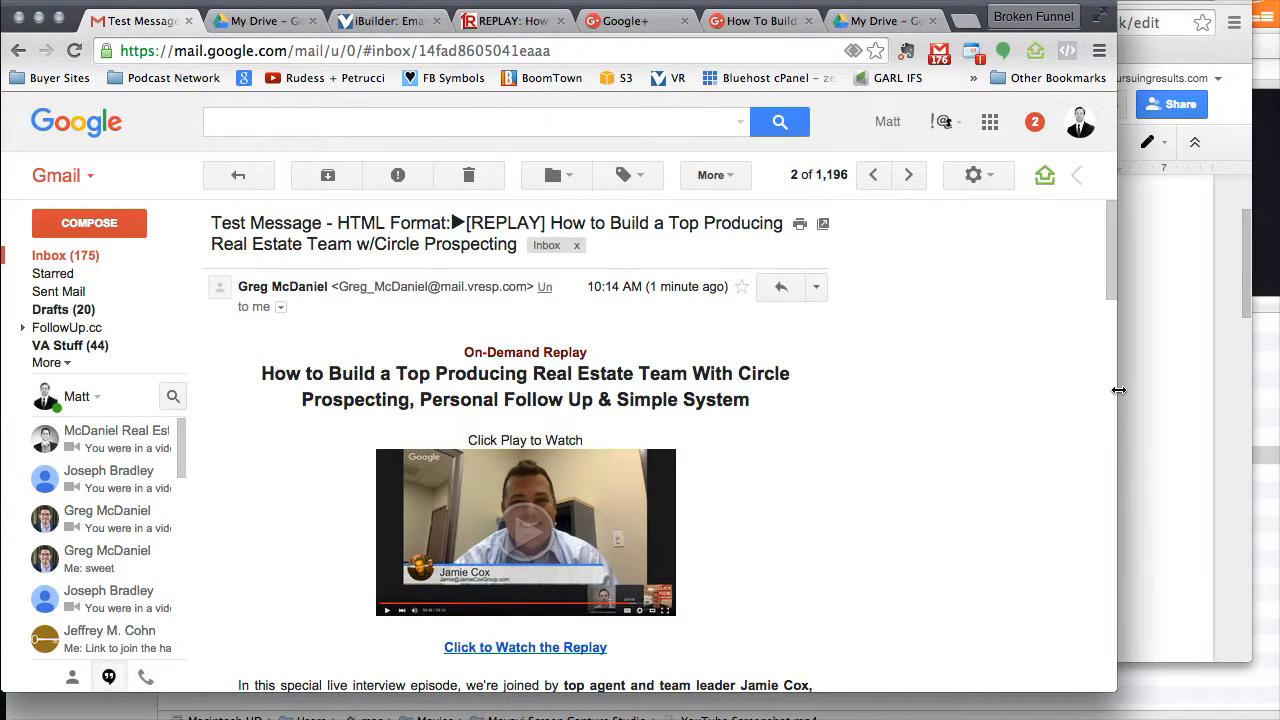
{"action": "scroll", "coordinate": [863, 421], "scroll_direction": "down", "scroll_amount": 5}
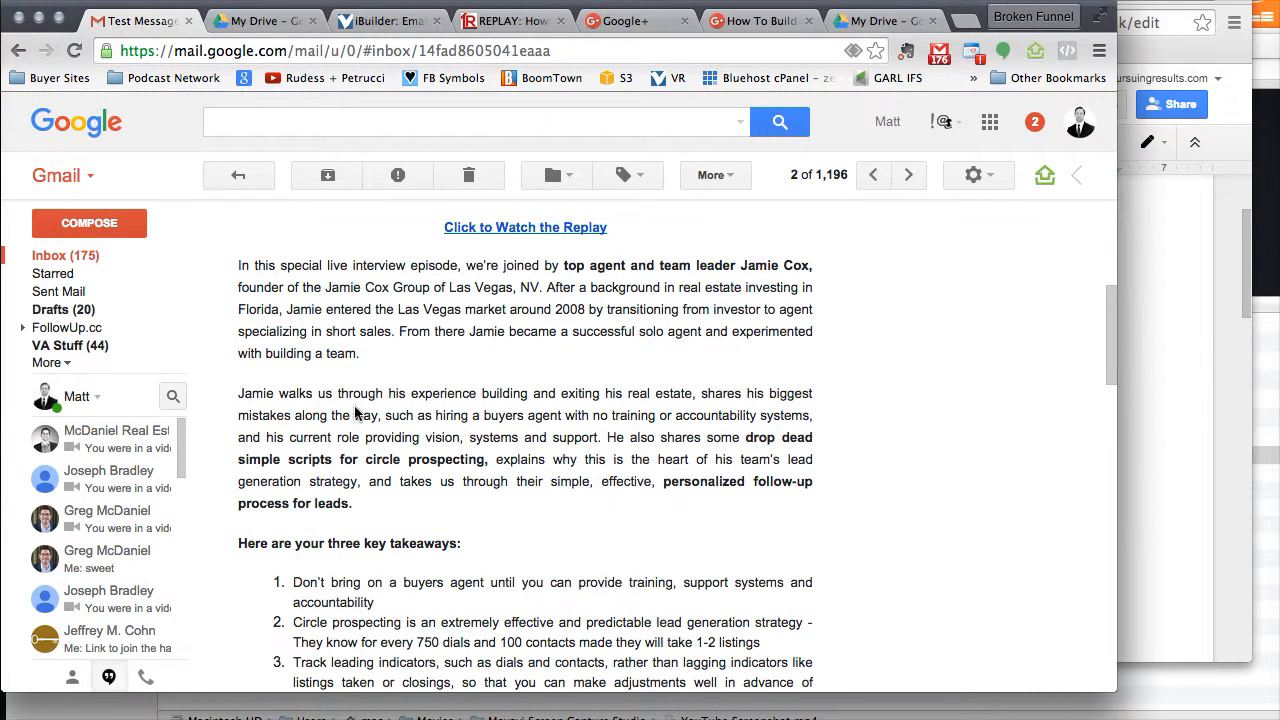
{"action": "scroll", "coordinate": [624, 380], "scroll_direction": "down", "scroll_amount": 5}
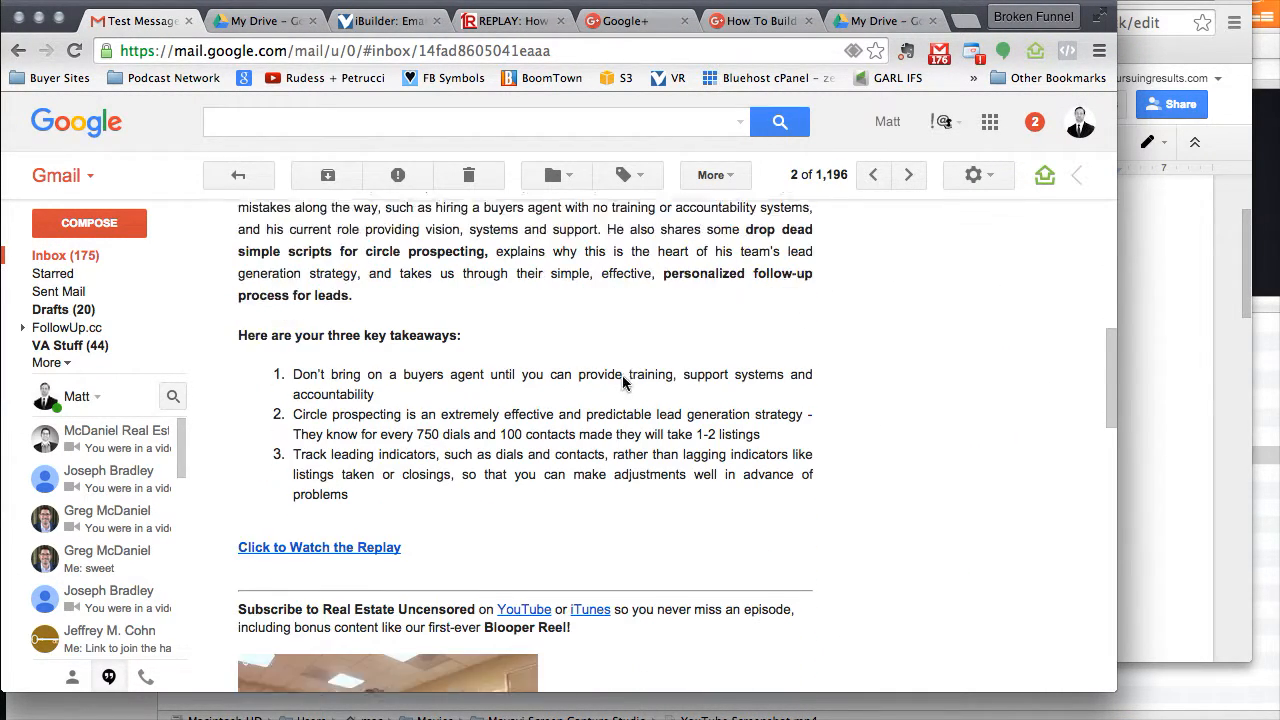
{"action": "scroll", "coordinate": [875, 381], "scroll_direction": "up", "scroll_amount": 5}
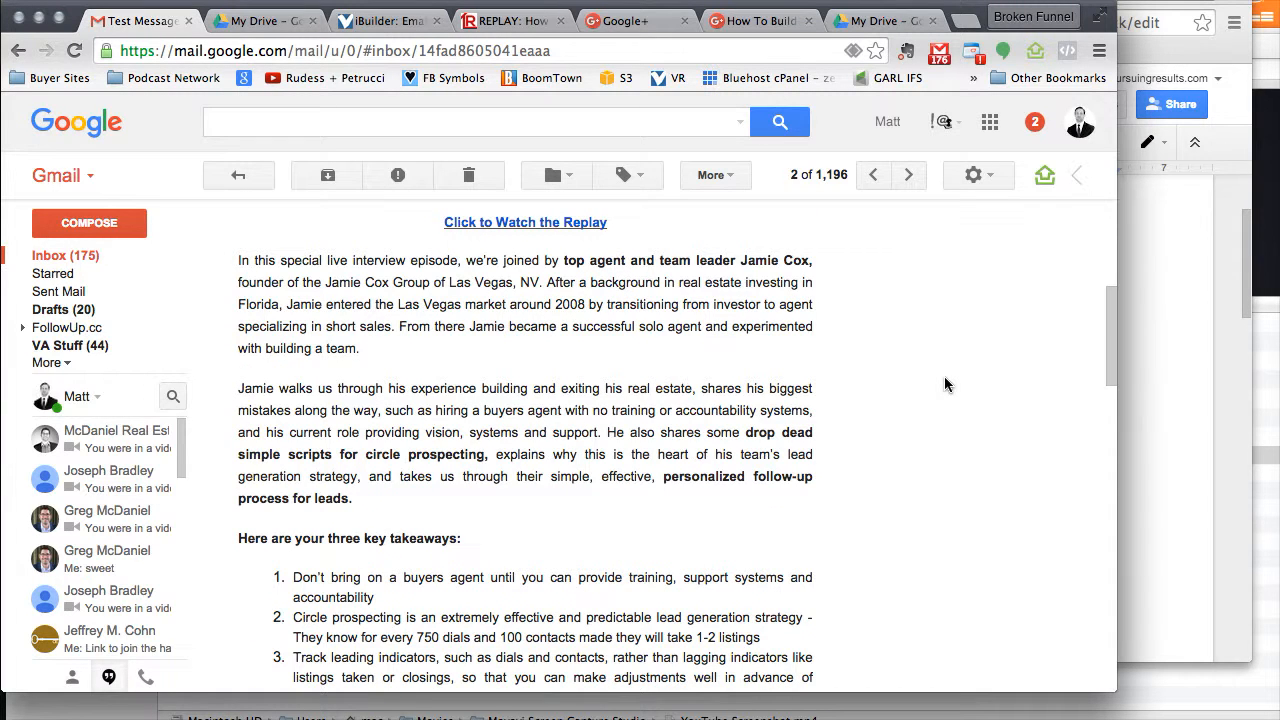
{"action": "scroll", "coordinate": [925, 409], "scroll_direction": "down", "scroll_amount": 1}
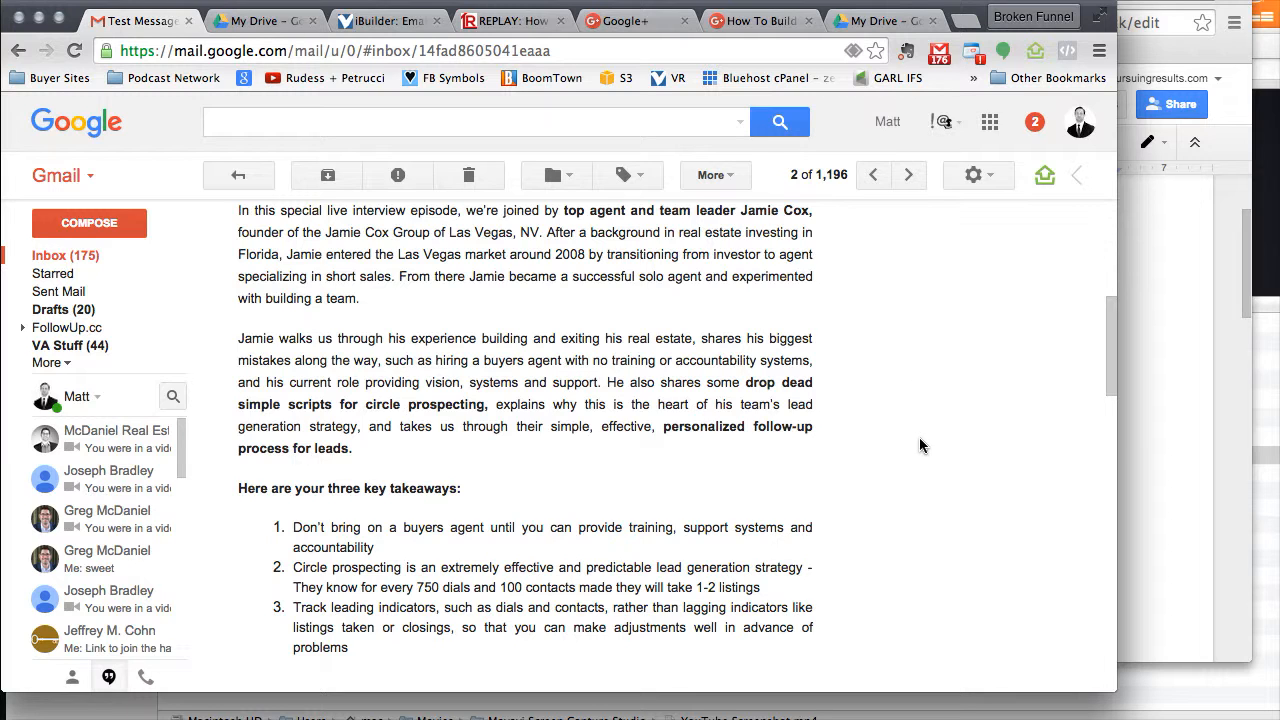
Examine the layout of the interview description and key takeaways, plus the subscribe and Blooper Reel section, in the test message.
{"action": "scroll", "coordinate": [481, 380], "scroll_direction": "up", "scroll_amount": 1}
{"action": "left_click_drag", "start_coordinate": [238, 268], "coordinate": [766, 682]}
{"action": "scroll", "coordinate": [894, 549], "scroll_direction": "down", "scroll_amount": 1}
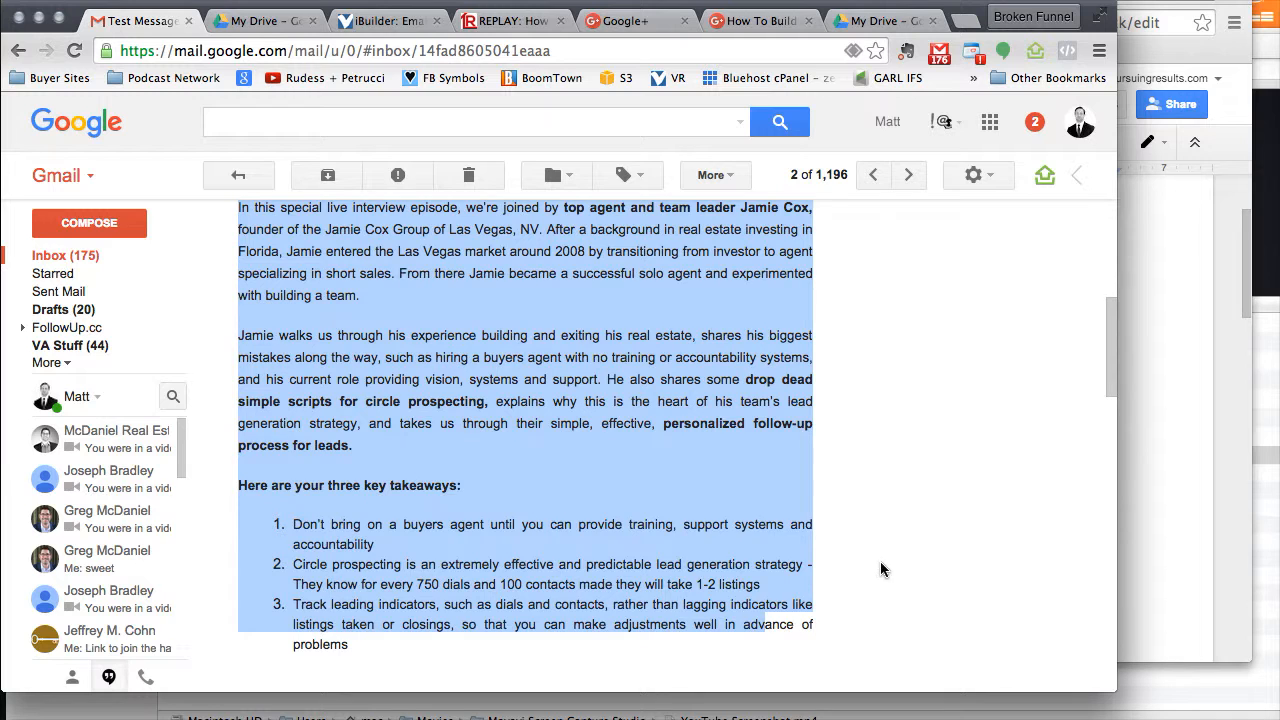
{"action": "left_click", "coordinate": [894, 484]}
{"action": "scroll", "coordinate": [894, 484], "scroll_direction": "up", "scroll_amount": 1}
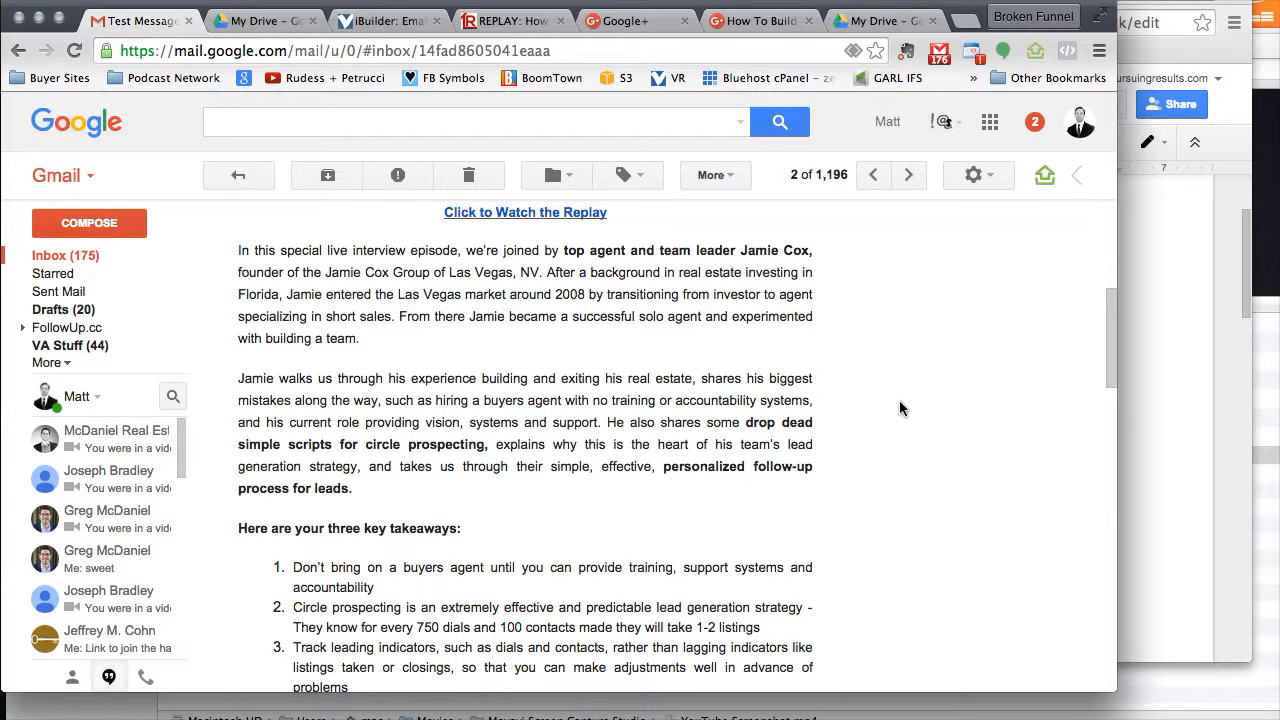
{"action": "scroll", "coordinate": [899, 408], "scroll_direction": "down", "scroll_amount": 1}
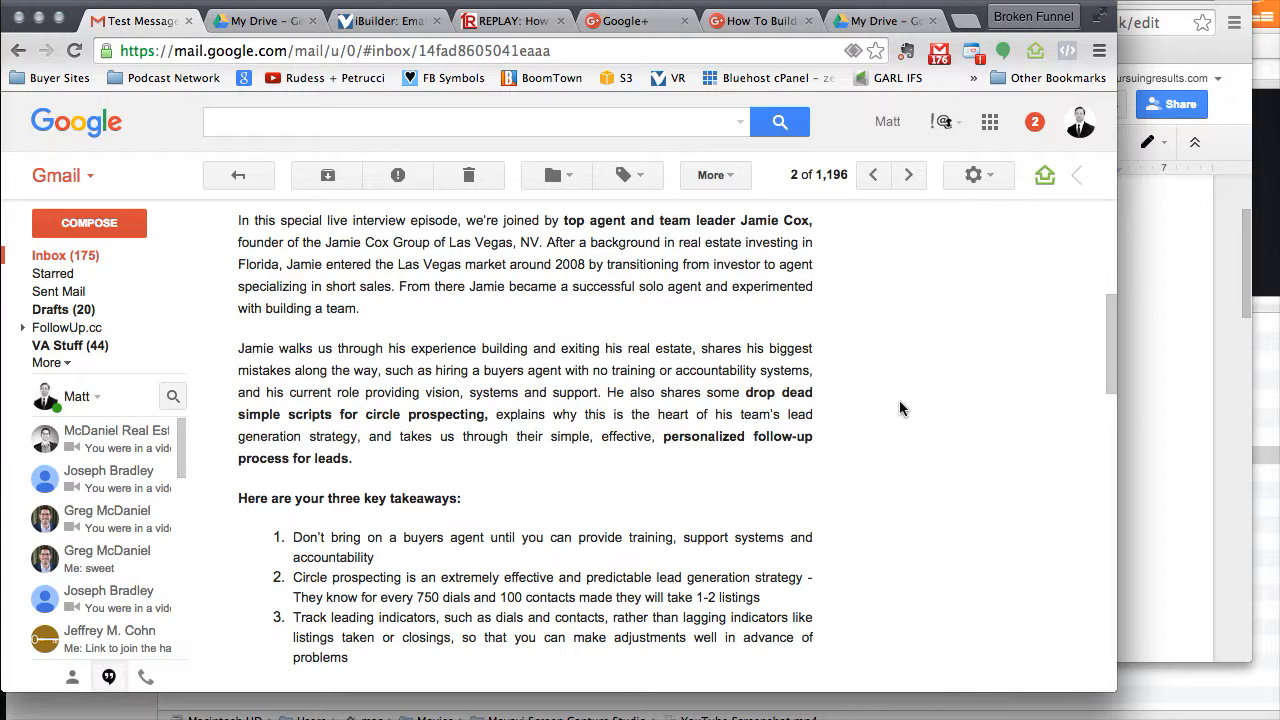
{"action": "scroll", "coordinate": [656, 437], "scroll_direction": "down", "scroll_amount": 6}
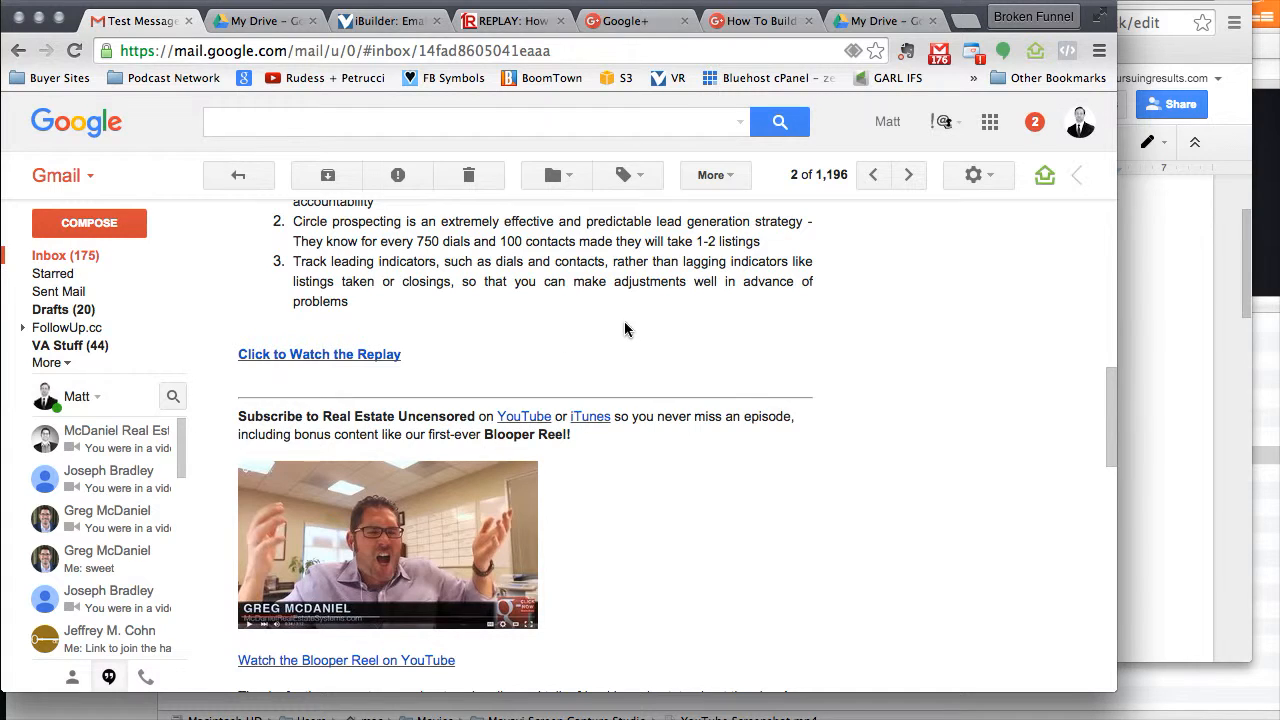
{"action": "scroll", "coordinate": [786, 394], "scroll_direction": "down", "scroll_amount": 2}
{"action": "scroll", "coordinate": [777, 451], "scroll_direction": "up", "scroll_amount": 12}
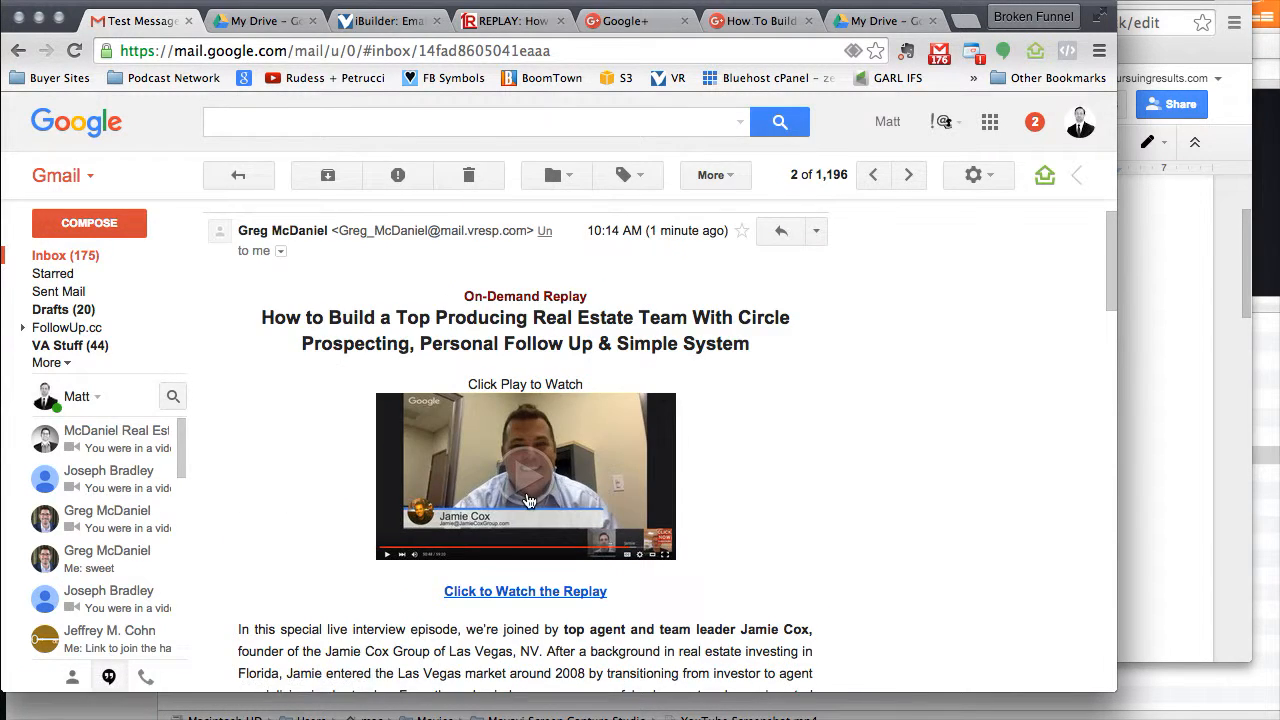
Test the replay links behind the video image and the "Click to Watch the Replay" text below it, closing the first opened page.
{"action": "left_click", "coordinate": [529, 500]}
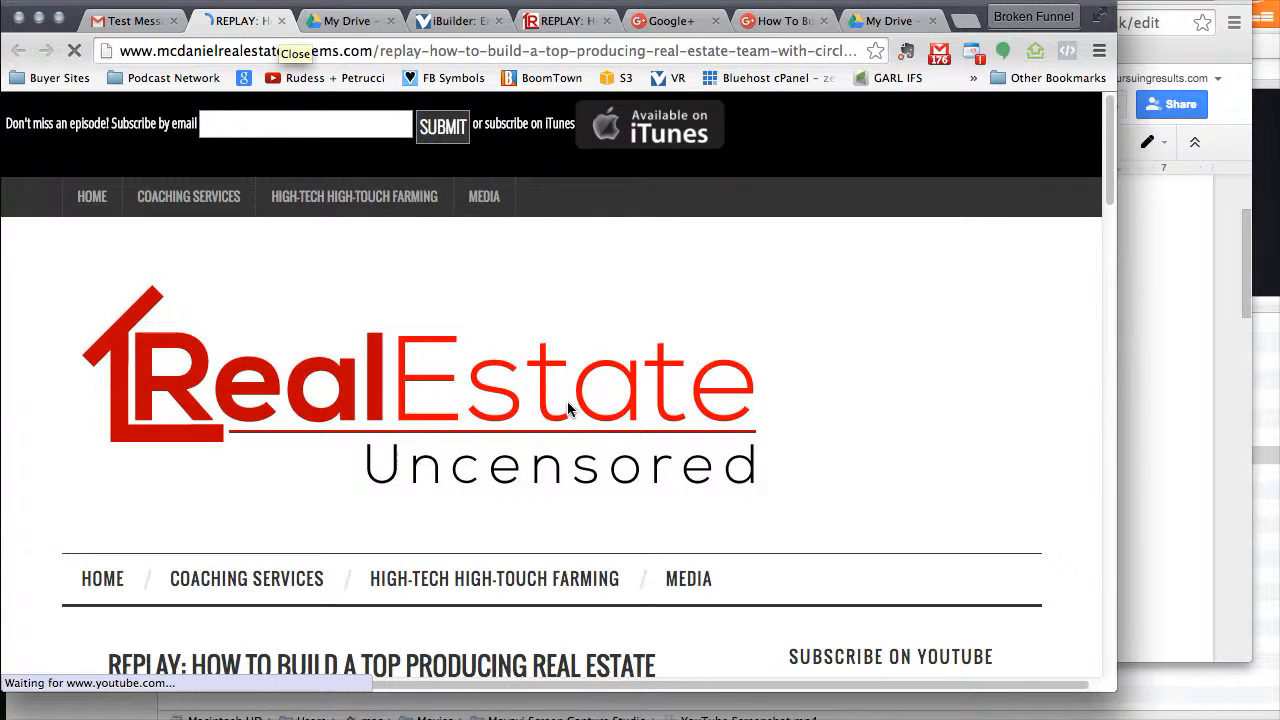
{"action": "scroll", "coordinate": [568, 408], "scroll_direction": "down", "scroll_amount": 10}
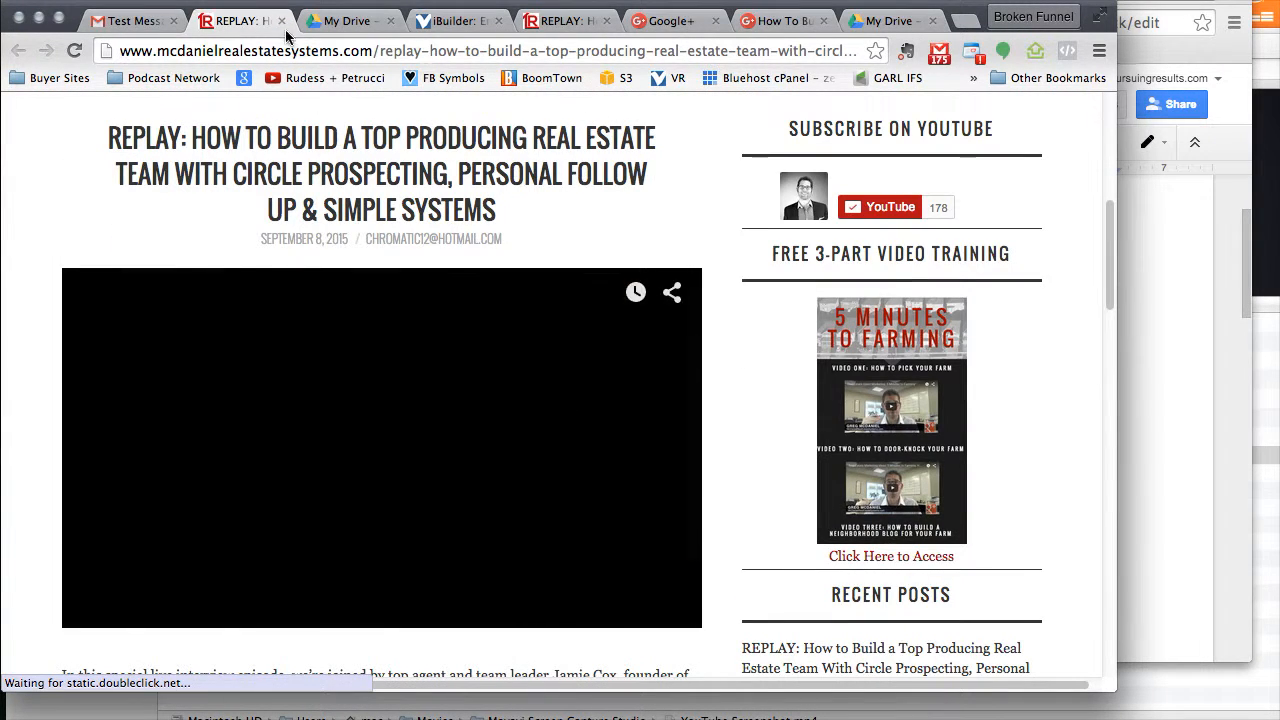
{"action": "left_click", "coordinate": [282, 21]}
{"action": "left_click", "coordinate": [528, 594]}
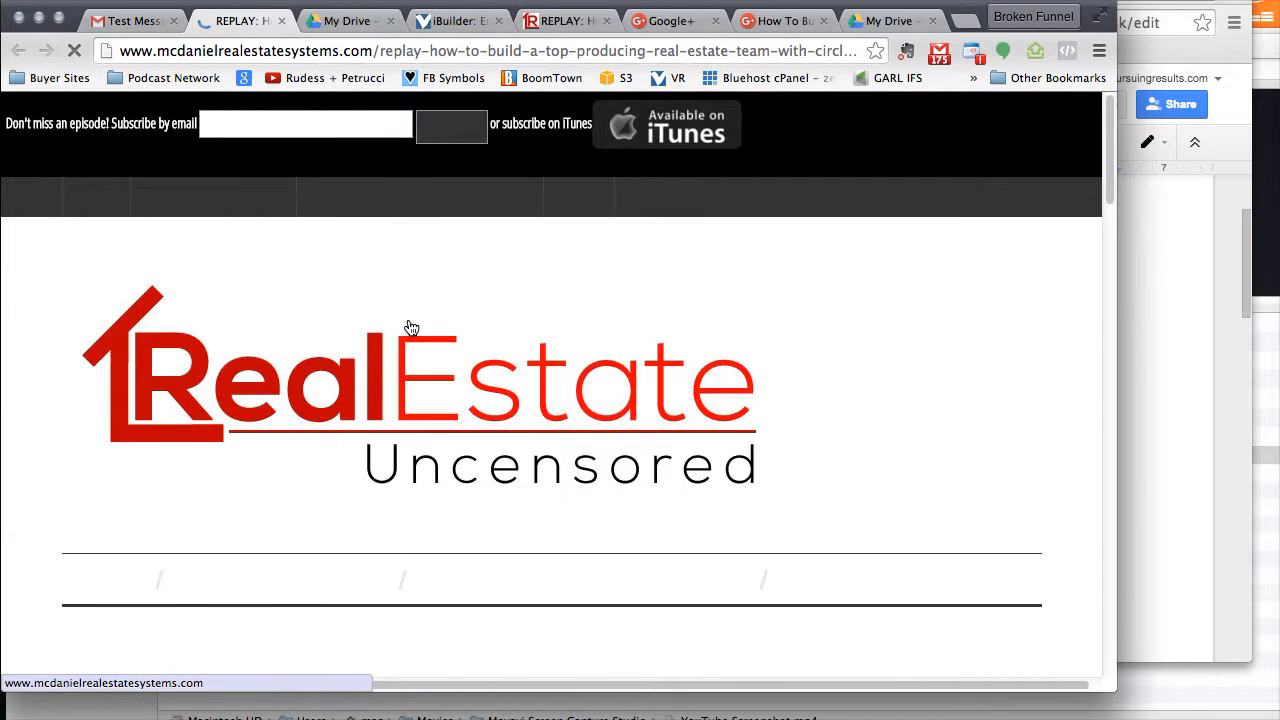
Close the opened replay page and test the "Click to Watch the Replay" link below the key takeaways, closing its page as well.
{"action": "scroll", "coordinate": [423, 415], "scroll_direction": "down", "scroll_amount": 3}
{"action": "left_click", "coordinate": [281, 21]}
{"action": "scroll", "coordinate": [475, 425], "scroll_direction": "down", "scroll_amount": 3}
{"action": "scroll", "coordinate": [475, 425], "scroll_direction": "down", "scroll_amount": 4}
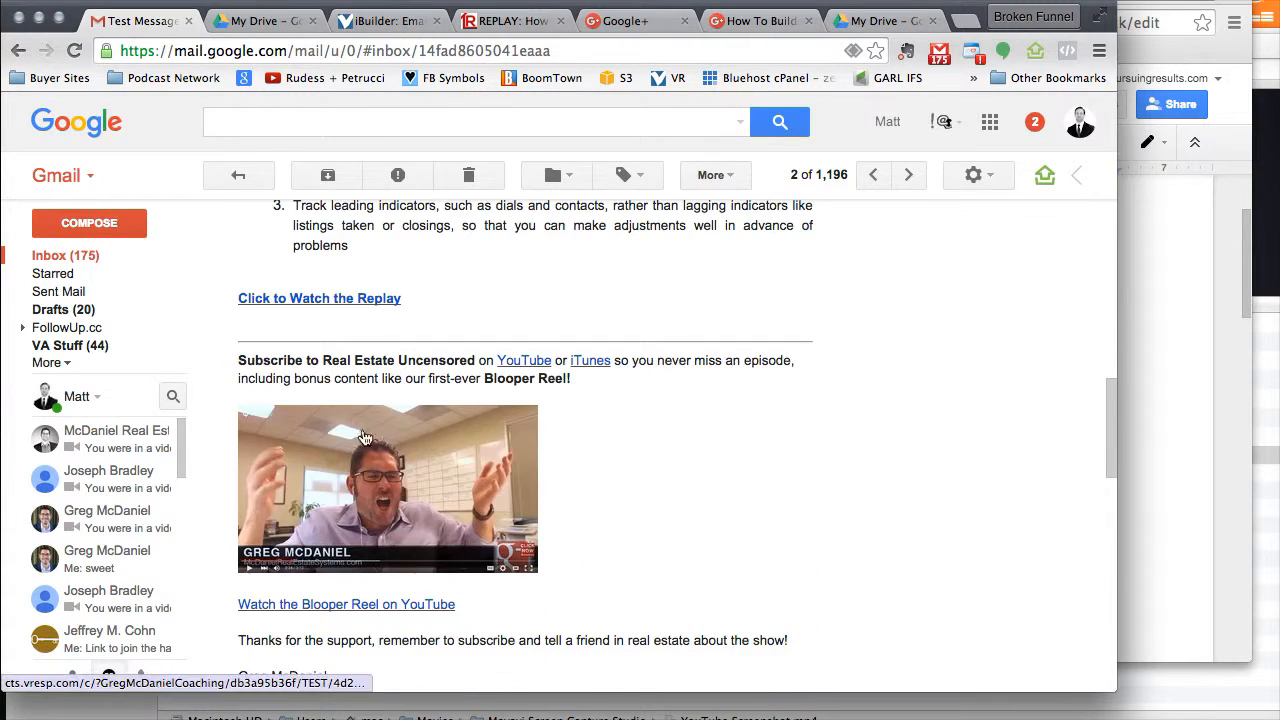
{"action": "left_click", "coordinate": [331, 301]}
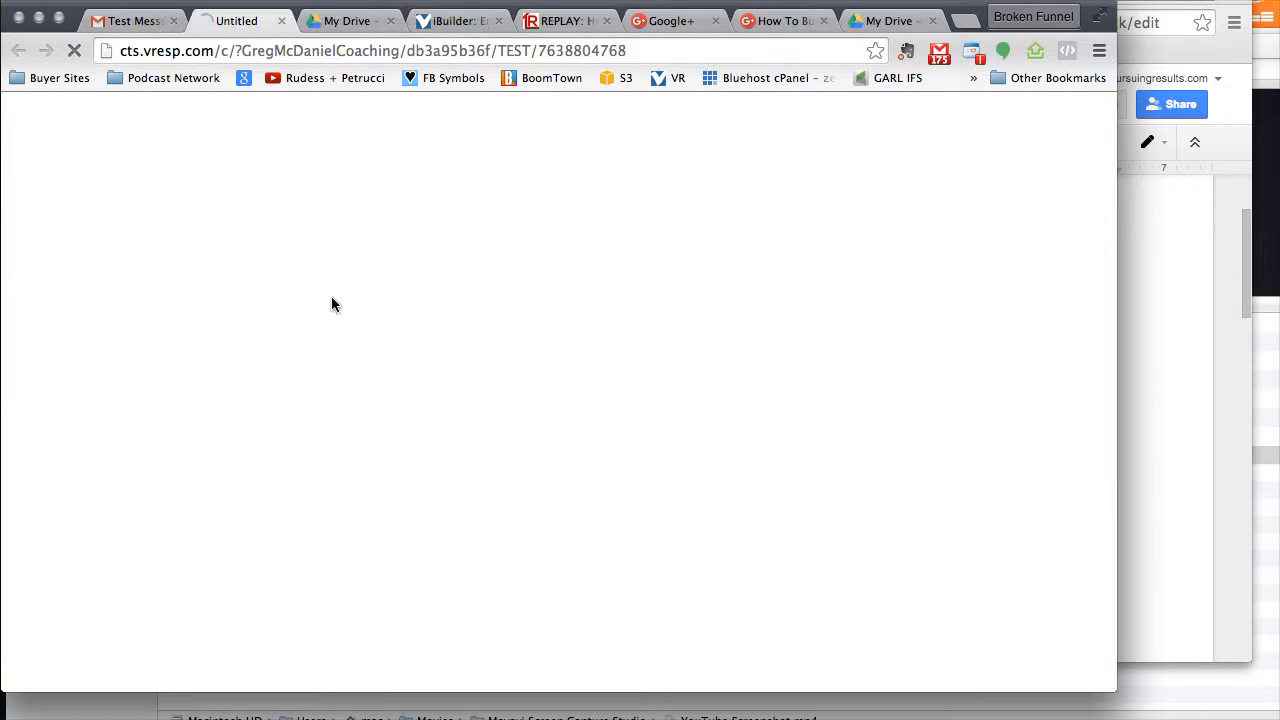
{"action": "left_click", "coordinate": [282, 21]}
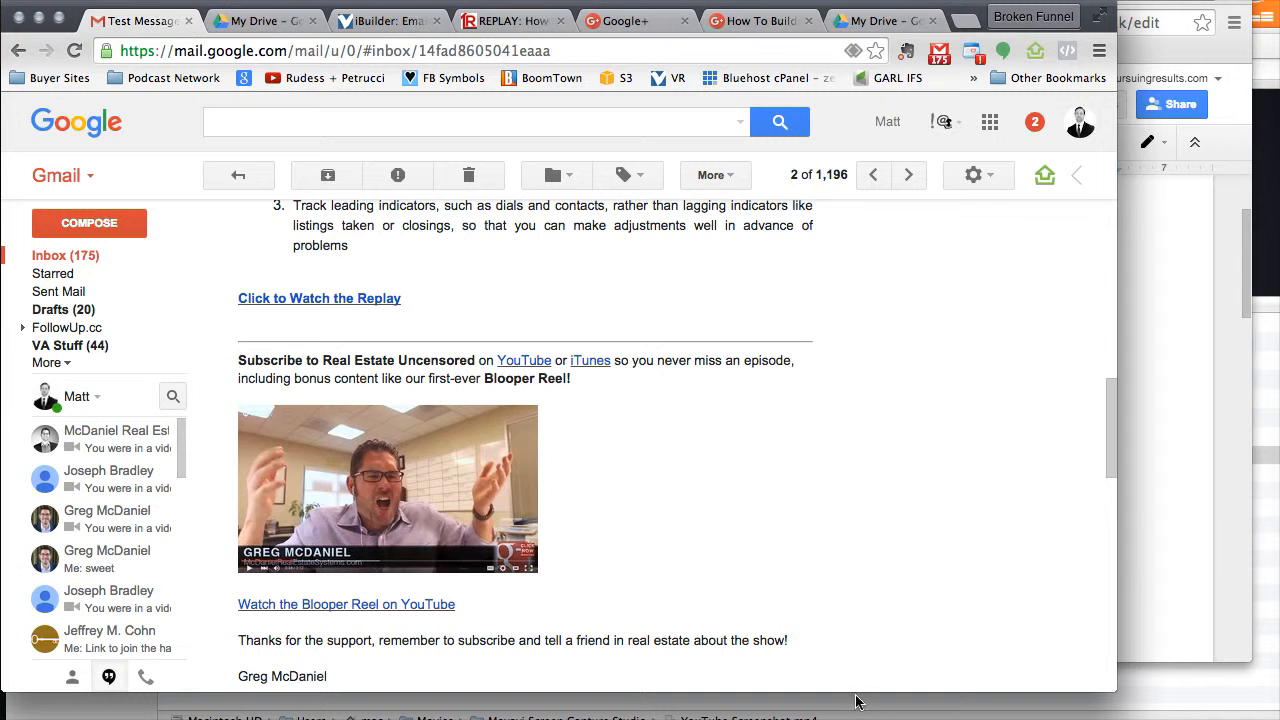
Test the YouTube and iTunes subscribe links in the HTML test message, closing each opened page.
{"action": "left_click", "coordinate": [521, 364]}
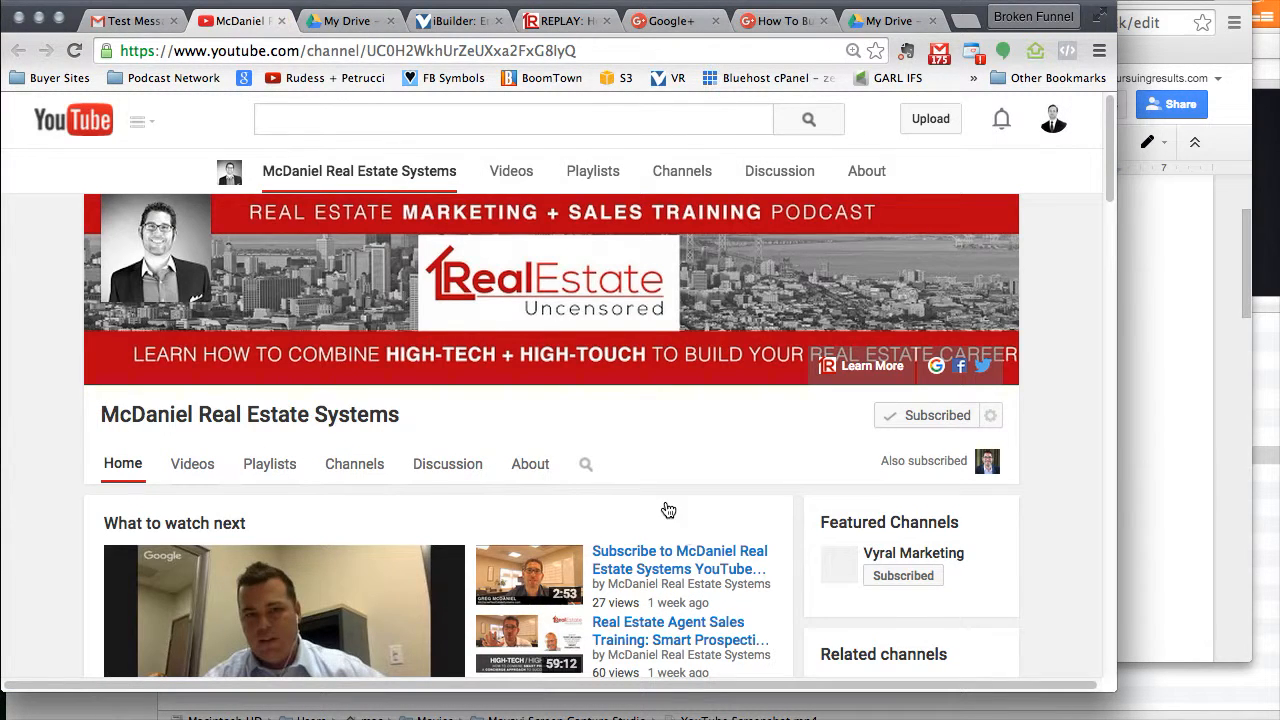
{"action": "key", "text": "super+w"}
{"action": "left_click", "coordinate": [593, 368]}
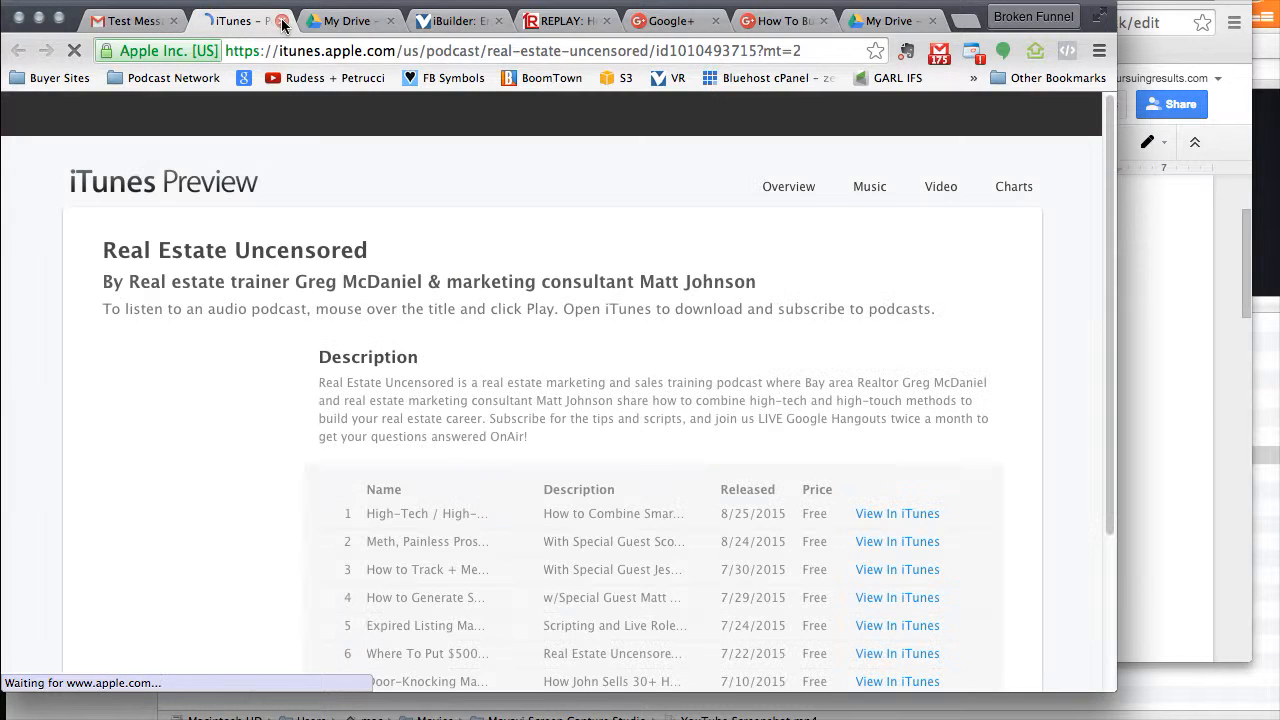
{"action": "left_click", "coordinate": [282, 21]}
Test the links behind the Blooper Reel image and the "Watch the Blooper Reel on YouTube" text, closing each opened video.
{"action": "scroll", "coordinate": [478, 490], "scroll_direction": "down", "scroll_amount": 3}
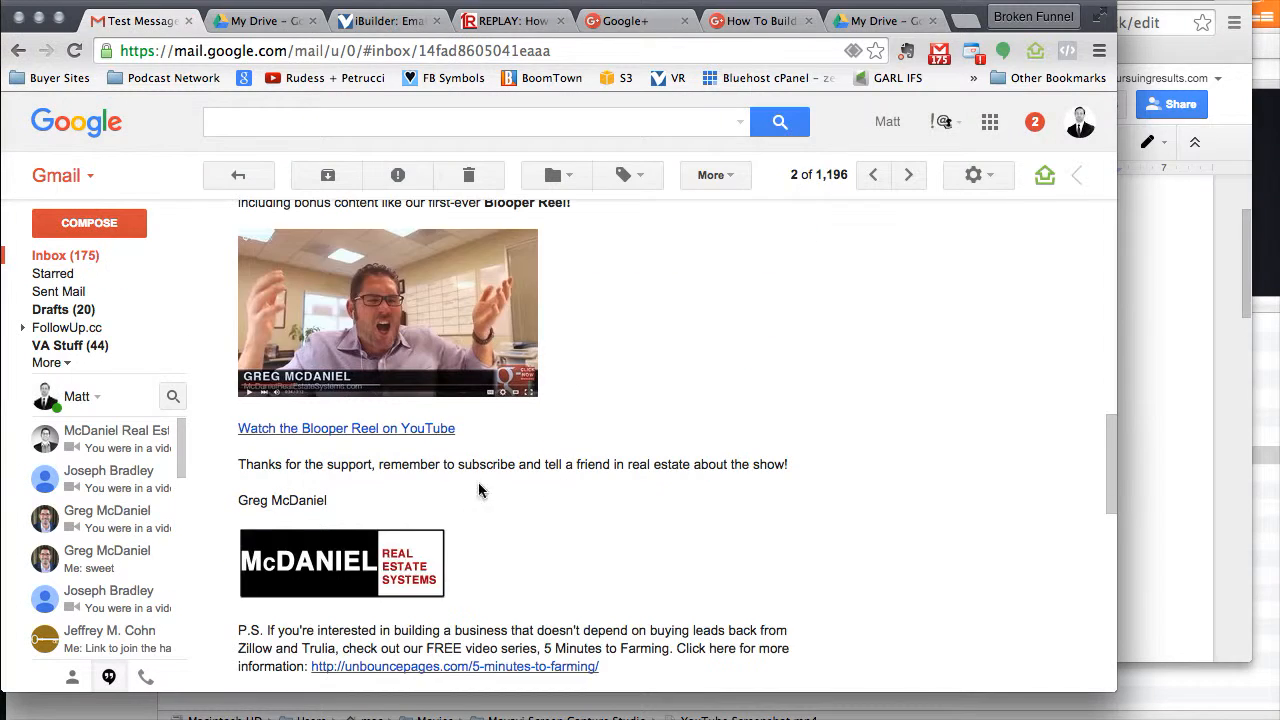
{"action": "left_click", "coordinate": [418, 403]}
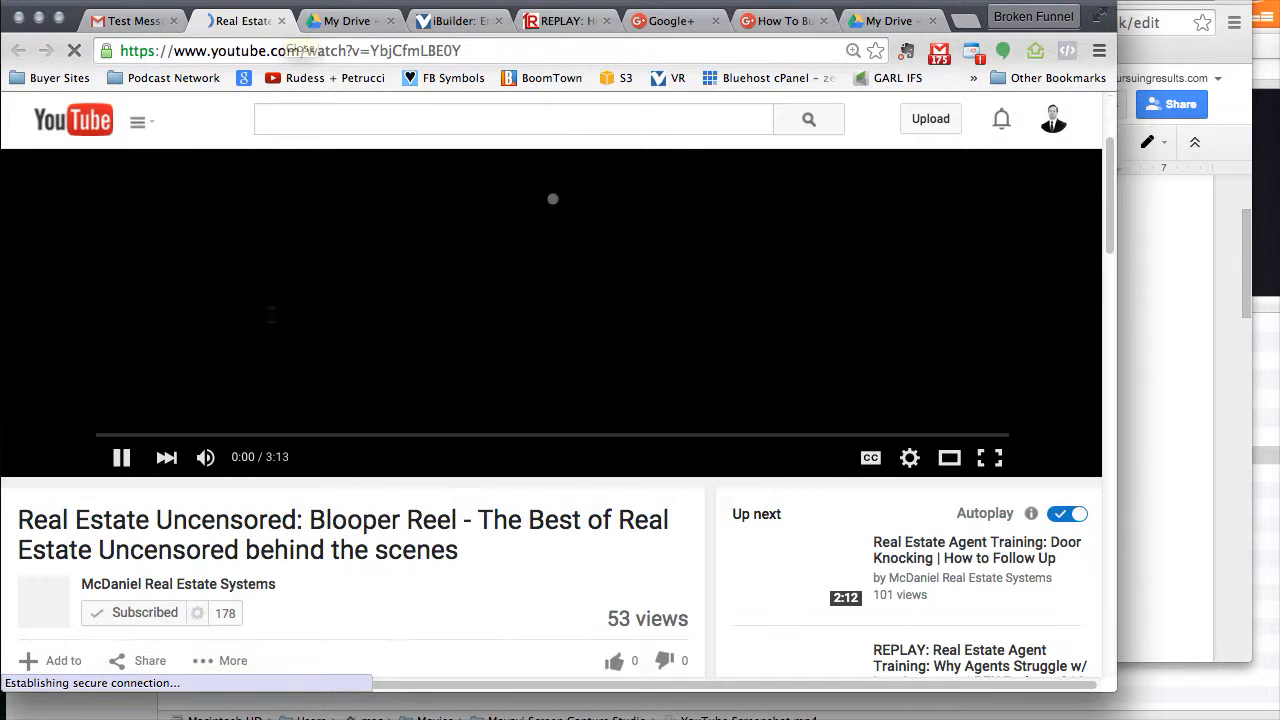
{"action": "left_click", "coordinate": [281, 21]}
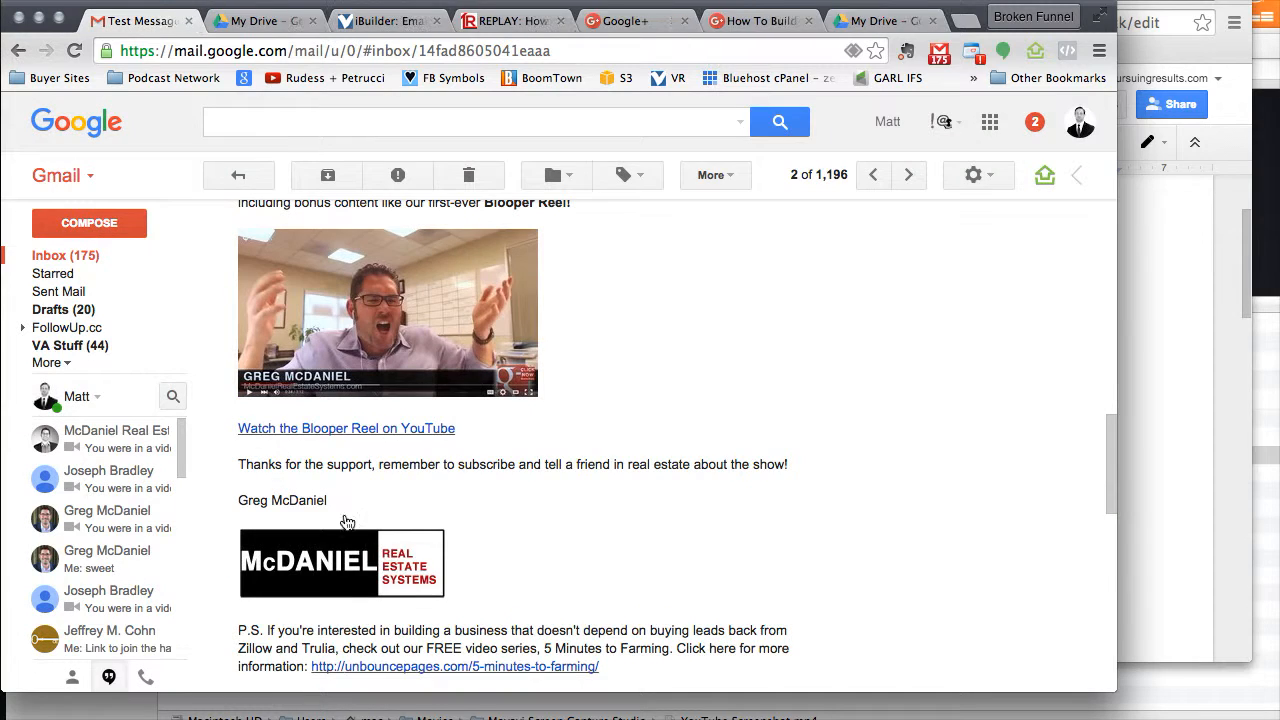
{"action": "left_click", "coordinate": [320, 428]}
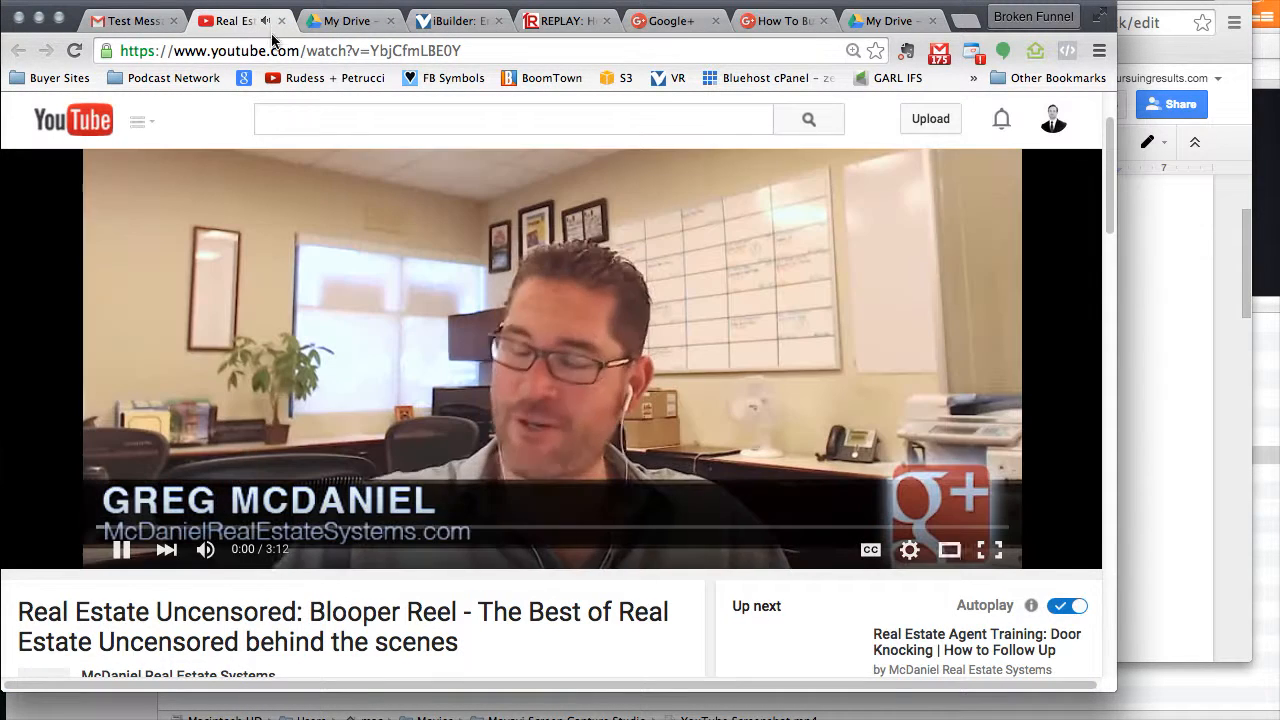
{"action": "left_click", "coordinate": [281, 21]}
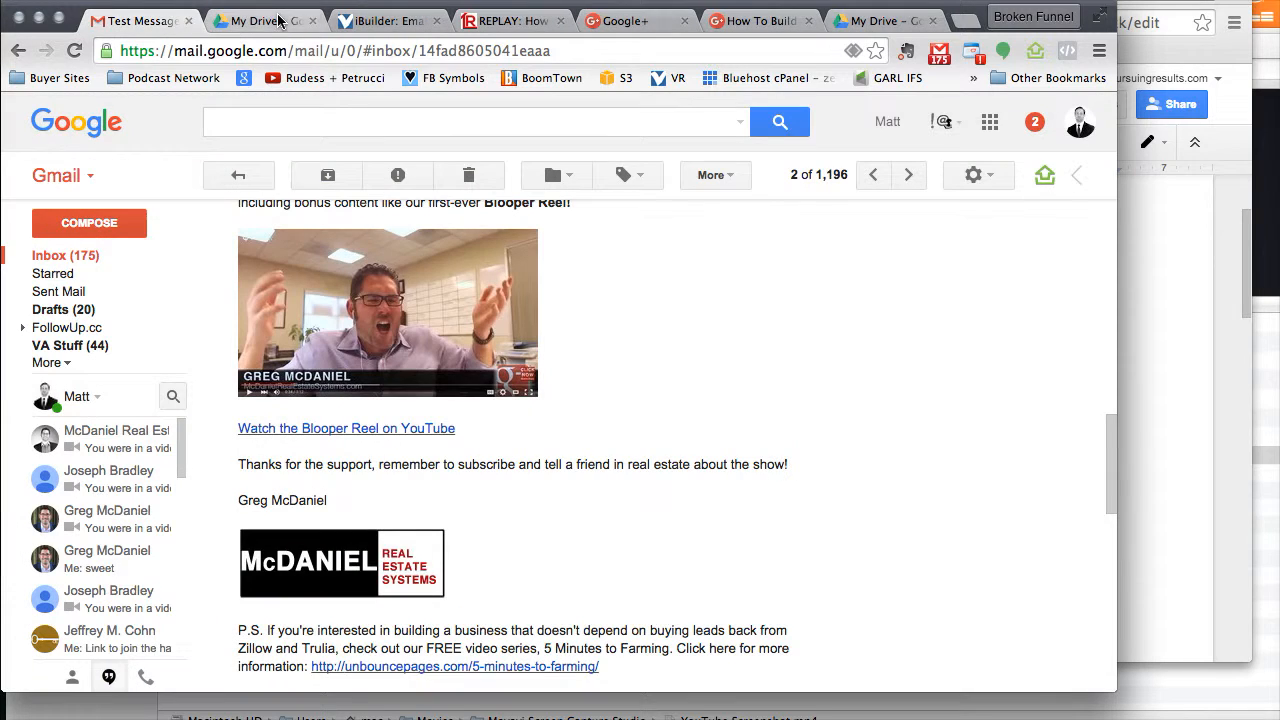
Test the 5 Minutes to Farming link in the P.S. below the signature and close the opened page.
{"action": "scroll", "coordinate": [778, 377], "scroll_direction": "down", "scroll_amount": 3}
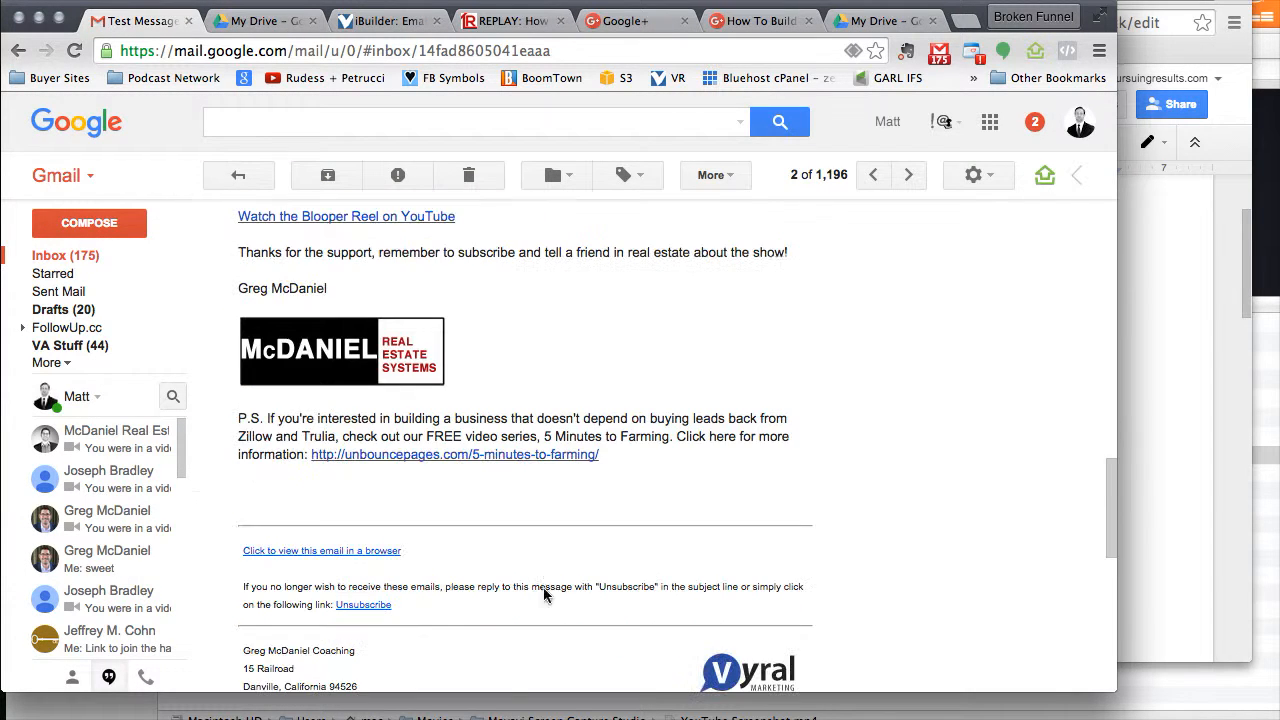
{"action": "left_click", "coordinate": [408, 454]}
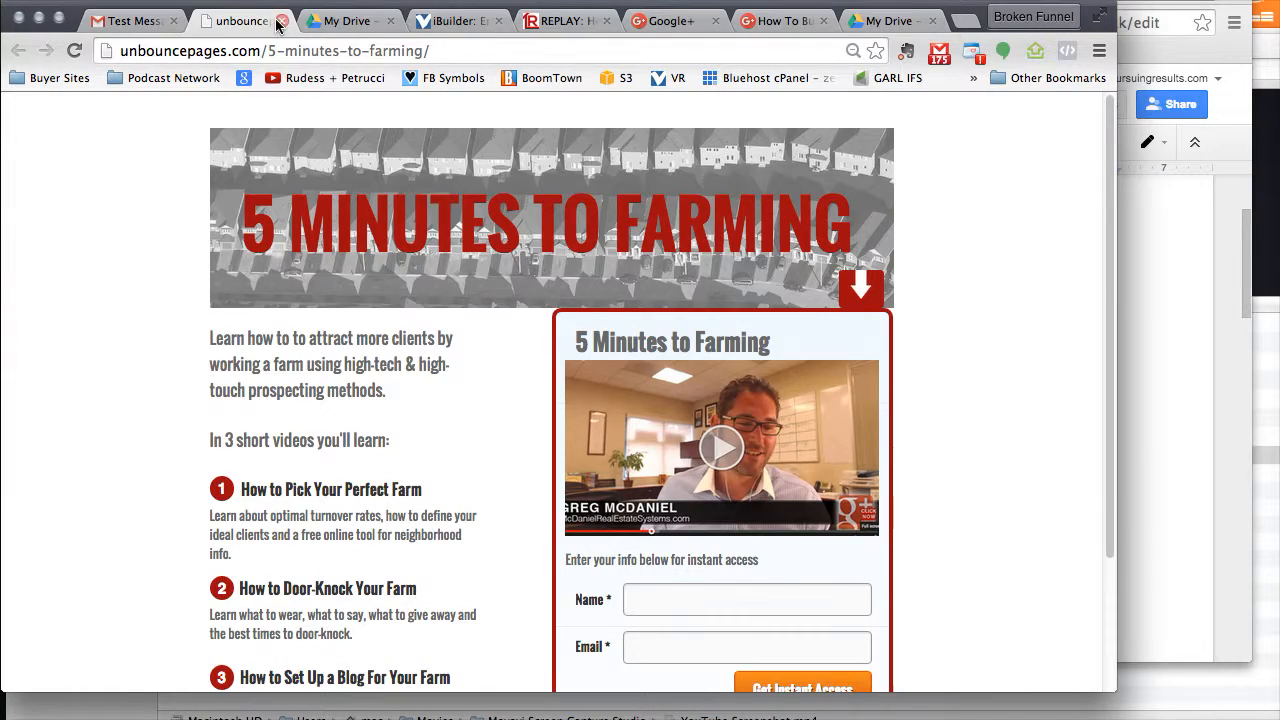
{"action": "left_click", "coordinate": [281, 20]}
Return to the inbox, open the newest Text Format test message, and review its layout and links from heading to footer.
{"action": "scroll", "coordinate": [923, 615], "scroll_direction": "up", "scroll_amount": 10}
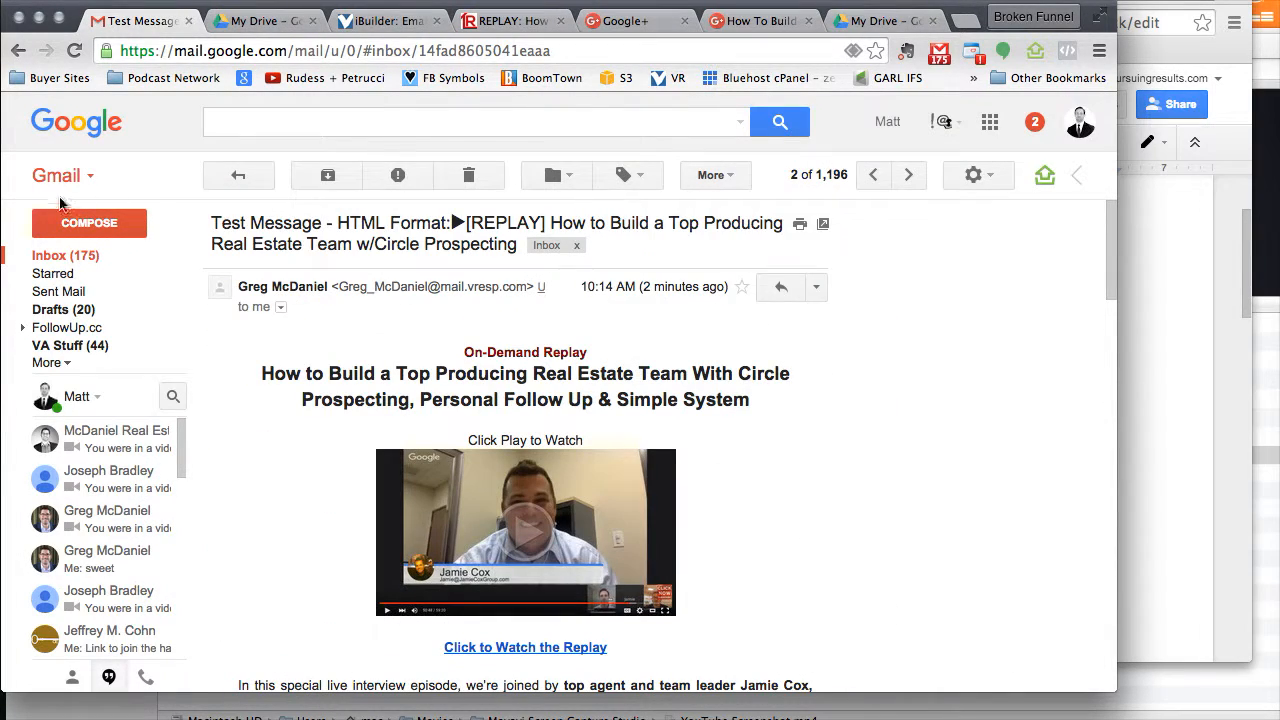
{"action": "left_click", "coordinate": [18, 50]}
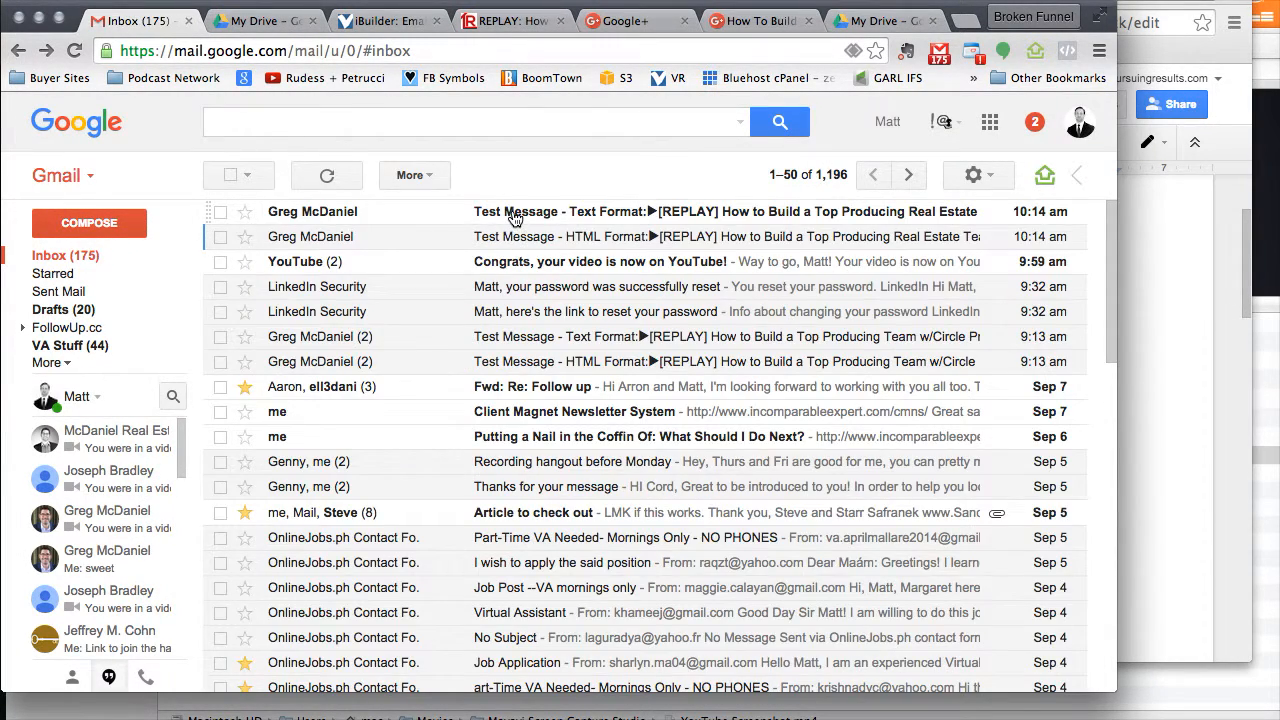
{"action": "left_click", "coordinate": [514, 215]}
{"action": "scroll", "coordinate": [770, 410], "scroll_direction": "down", "scroll_amount": 8}
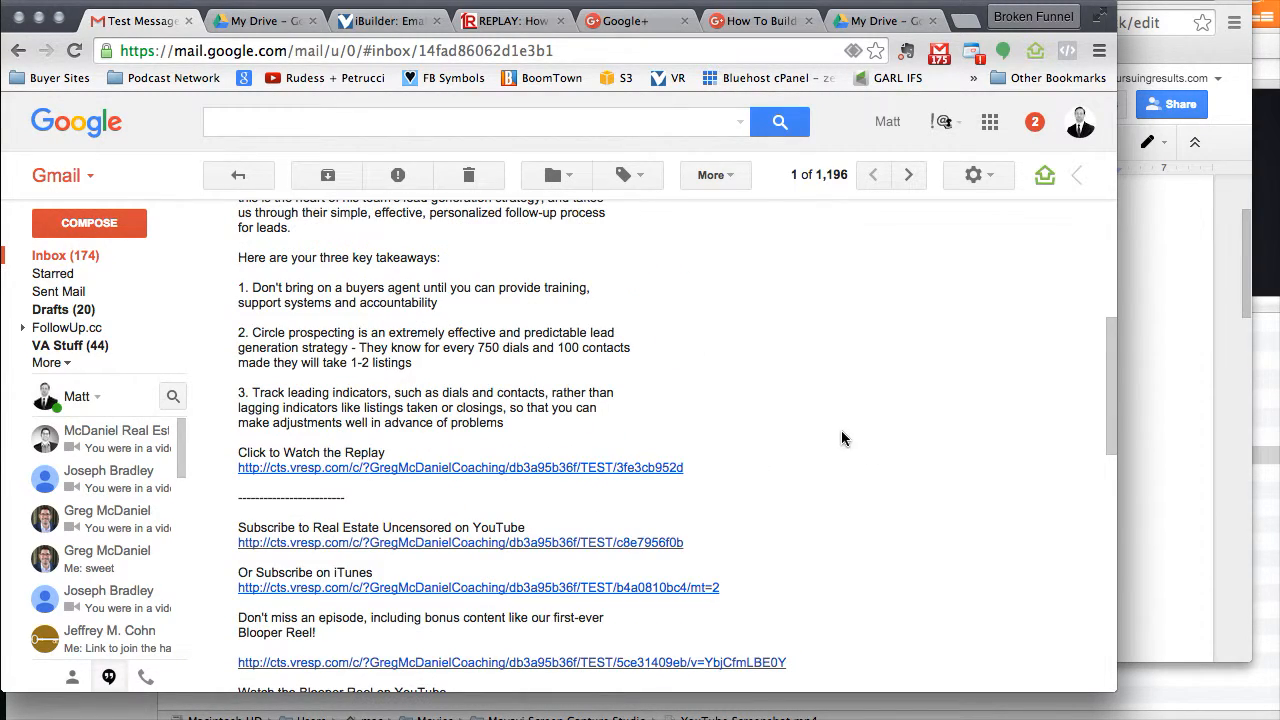
{"action": "scroll", "coordinate": [778, 391], "scroll_direction": "up", "scroll_amount": 8}
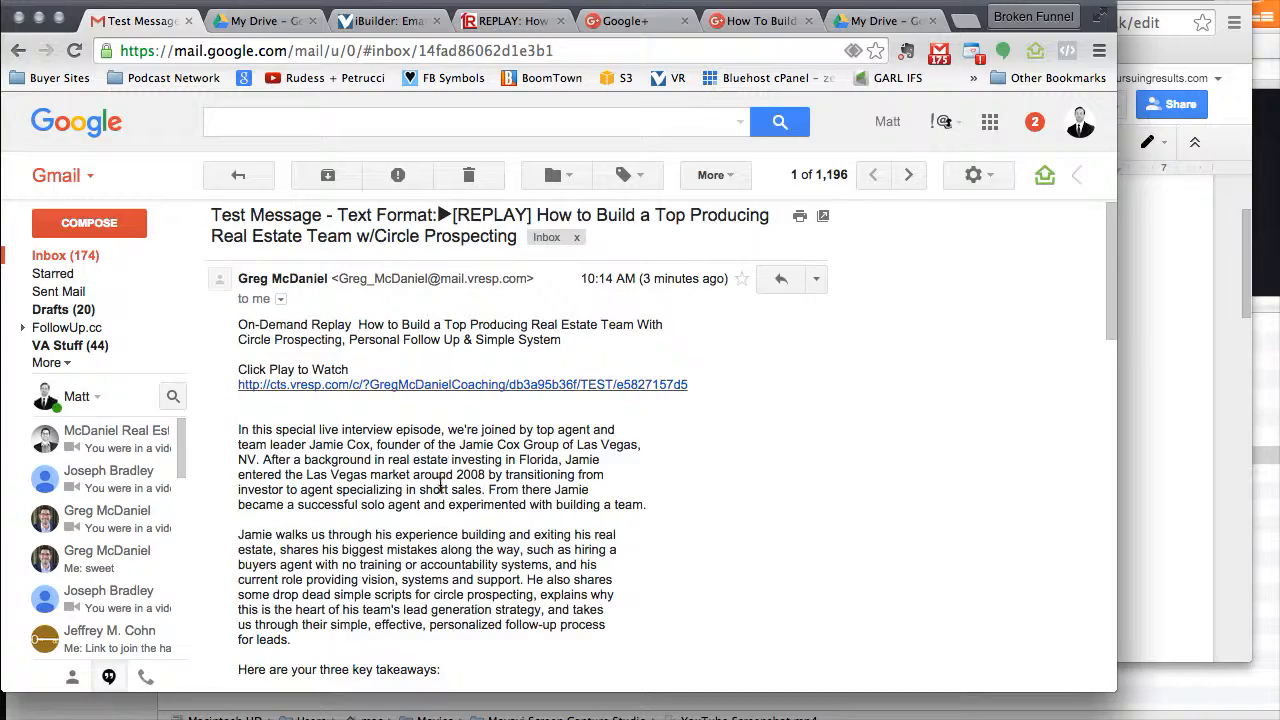
{"action": "scroll", "coordinate": [440, 487], "scroll_direction": "down", "scroll_amount": 15}
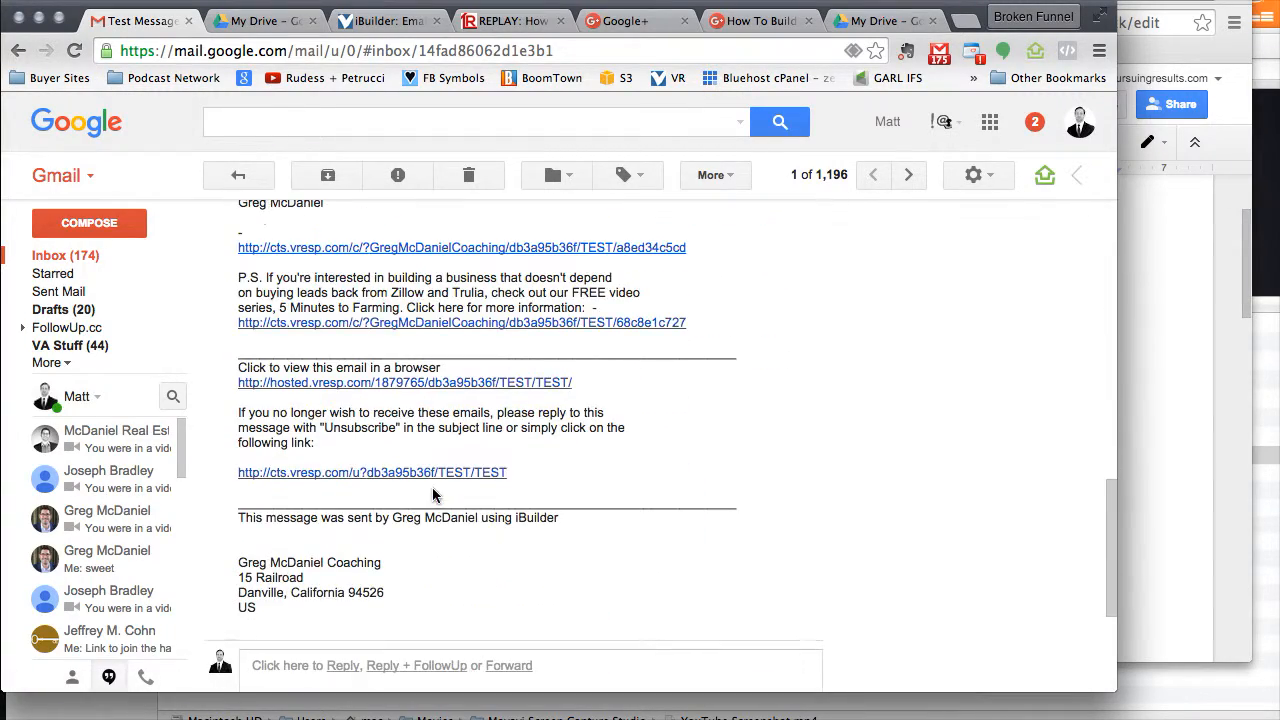
{"action": "scroll", "coordinate": [655, 480], "scroll_direction": "up", "scroll_amount": 15}
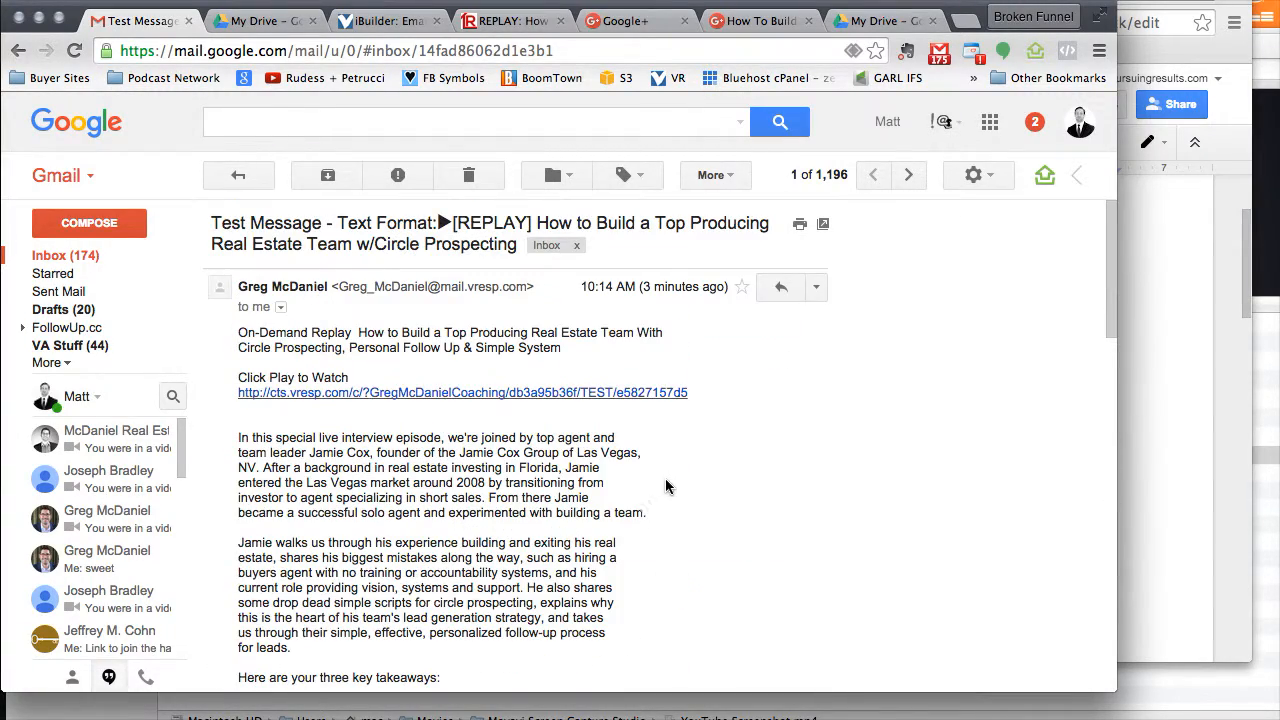
{"action": "scroll", "coordinate": [743, 476], "scroll_direction": "down", "scroll_amount": 2}
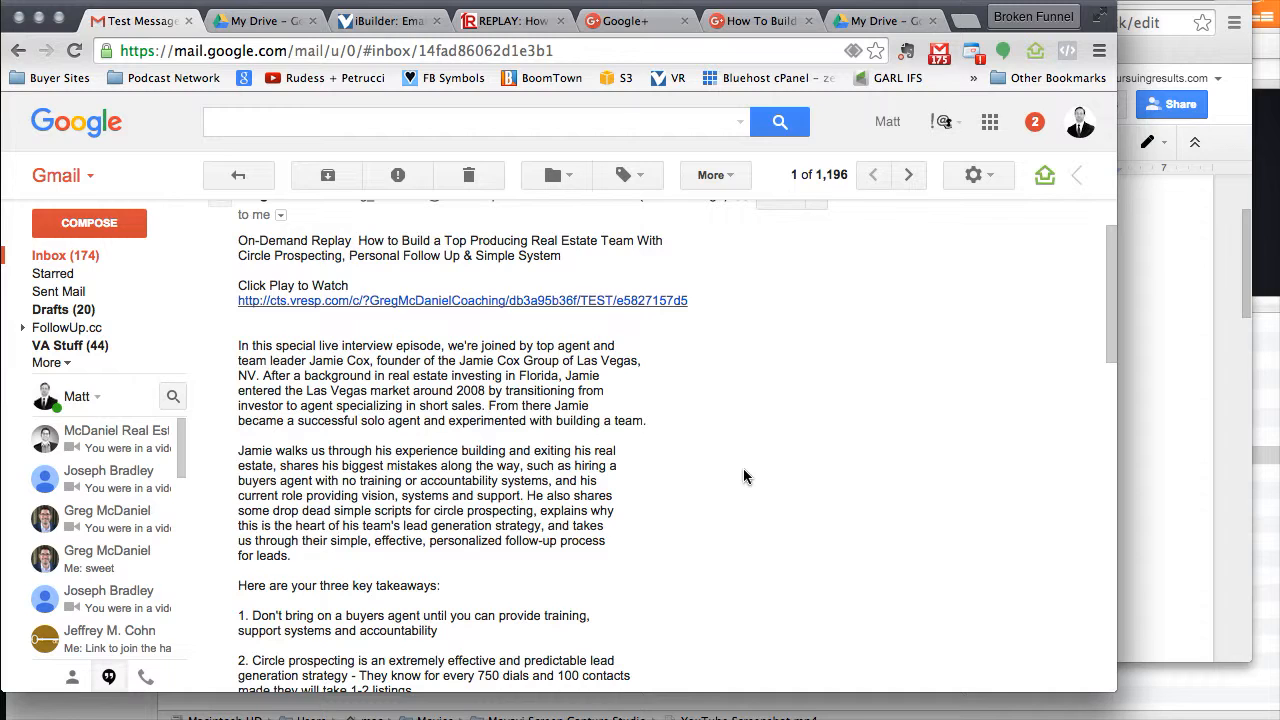
Switch to the VerticalResponse email builder and preview the text version of the replay email.
{"action": "left_click", "coordinate": [372, 21]}
{"action": "scroll", "coordinate": [569, 411], "scroll_direction": "up", "scroll_amount": 8}
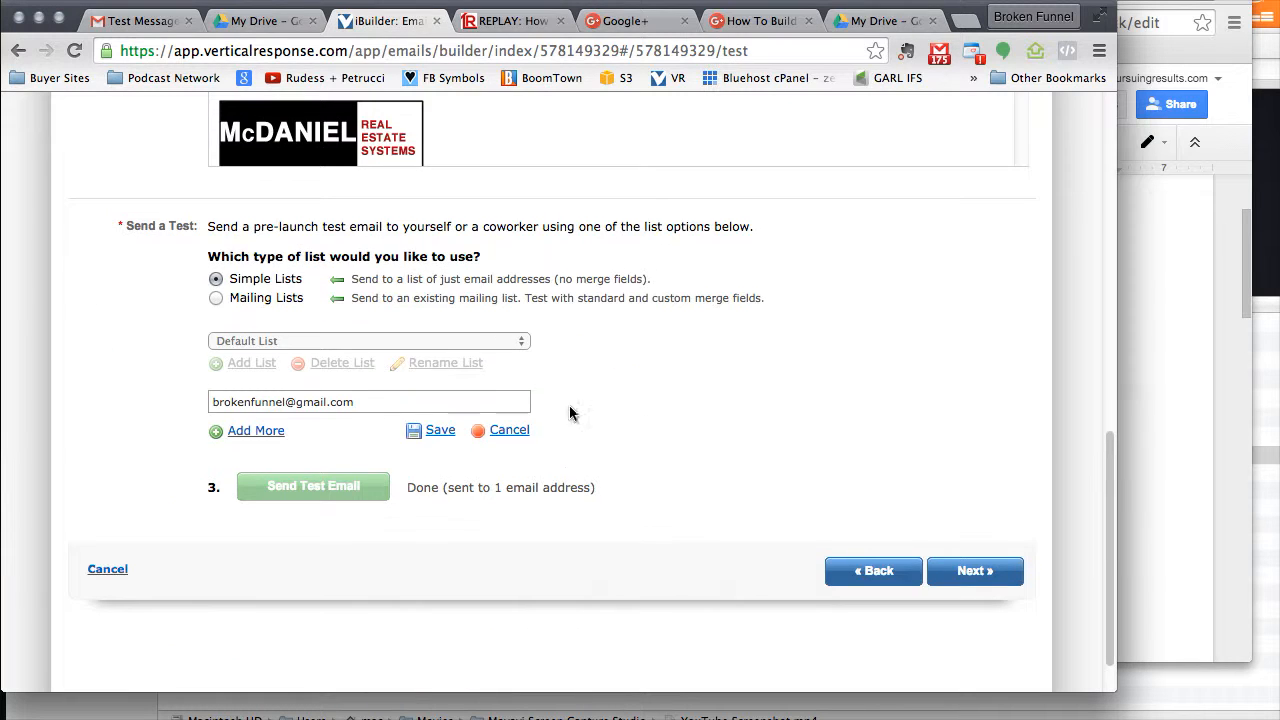
{"action": "scroll", "coordinate": [920, 205], "scroll_direction": "up", "scroll_amount": 5}
{"action": "left_click", "coordinate": [324, 198]}
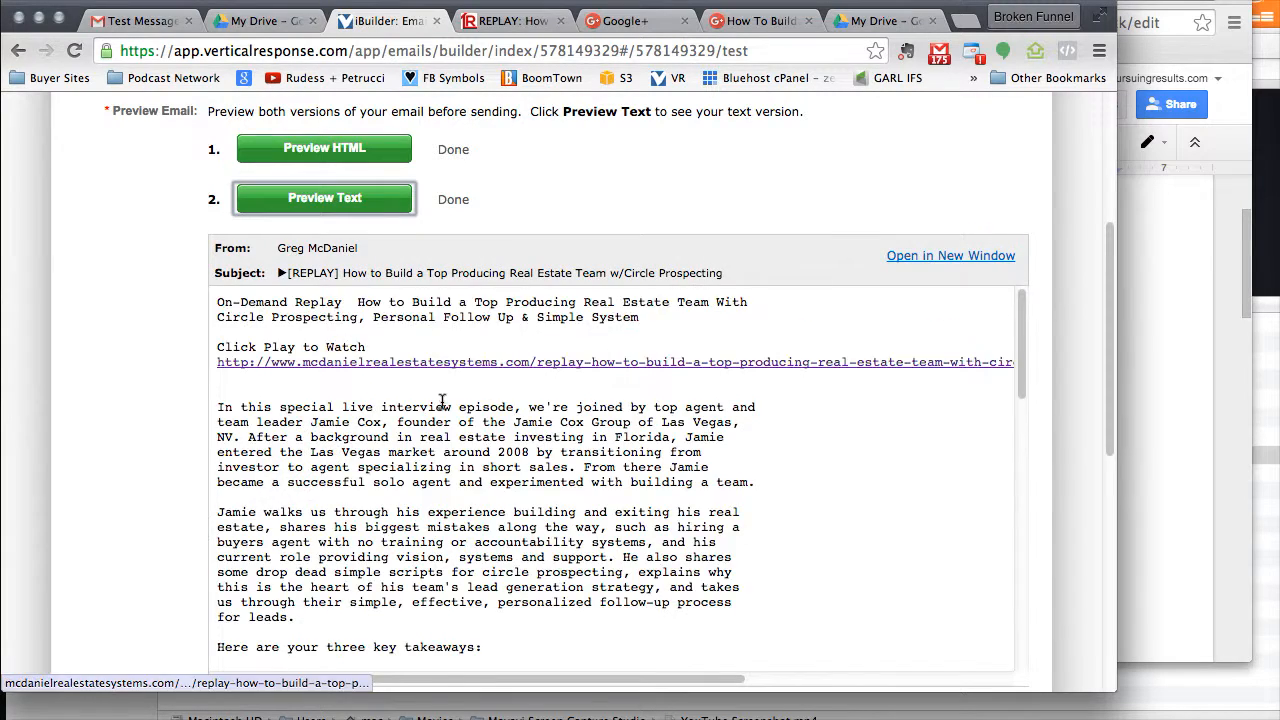
Return Gmail from the text-format test message to the inbox, and switch back to the VerticalResponse text preview.
{"action": "left_click", "coordinate": [137, 20]}
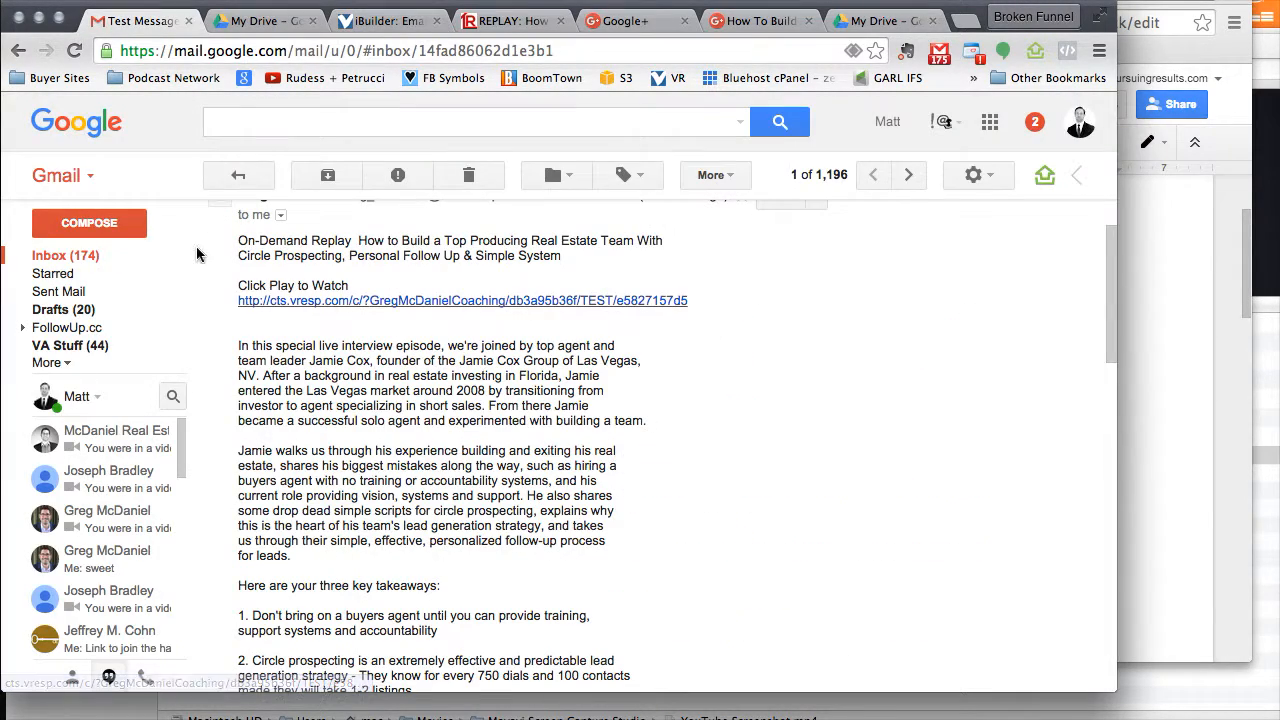
{"action": "left_click", "coordinate": [60, 255]}
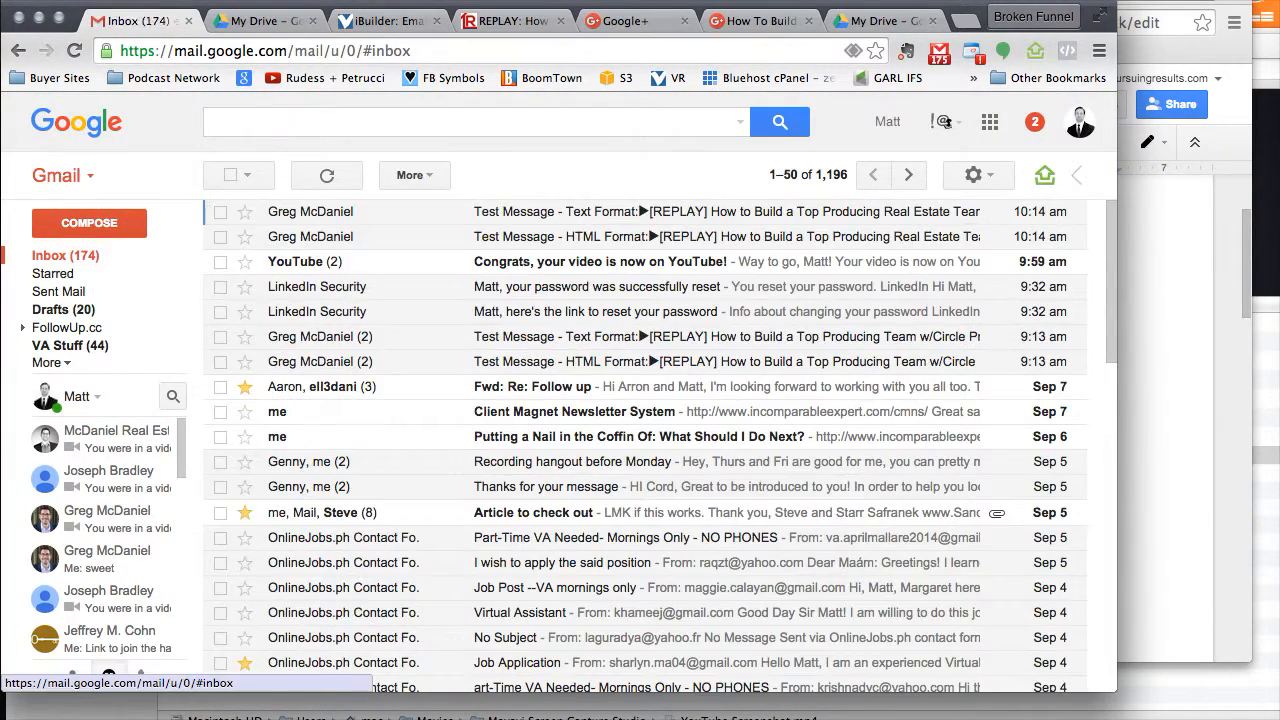
{"action": "left_click", "coordinate": [390, 21]}
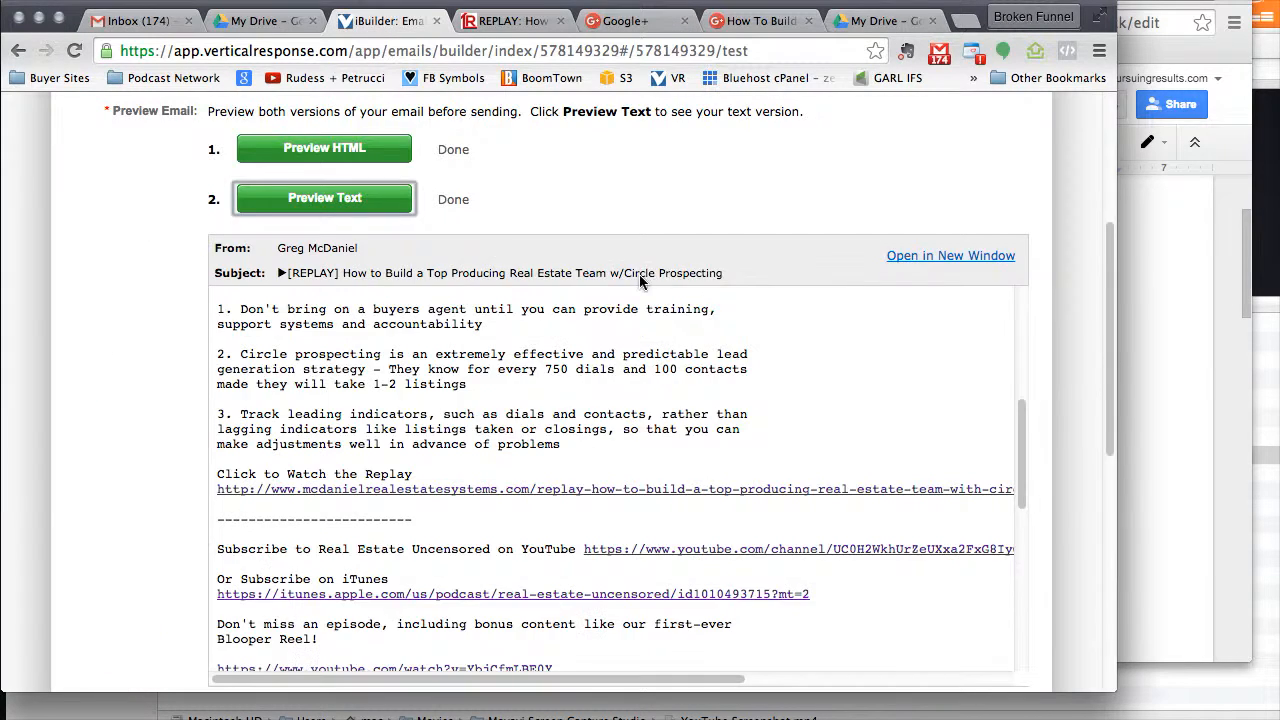